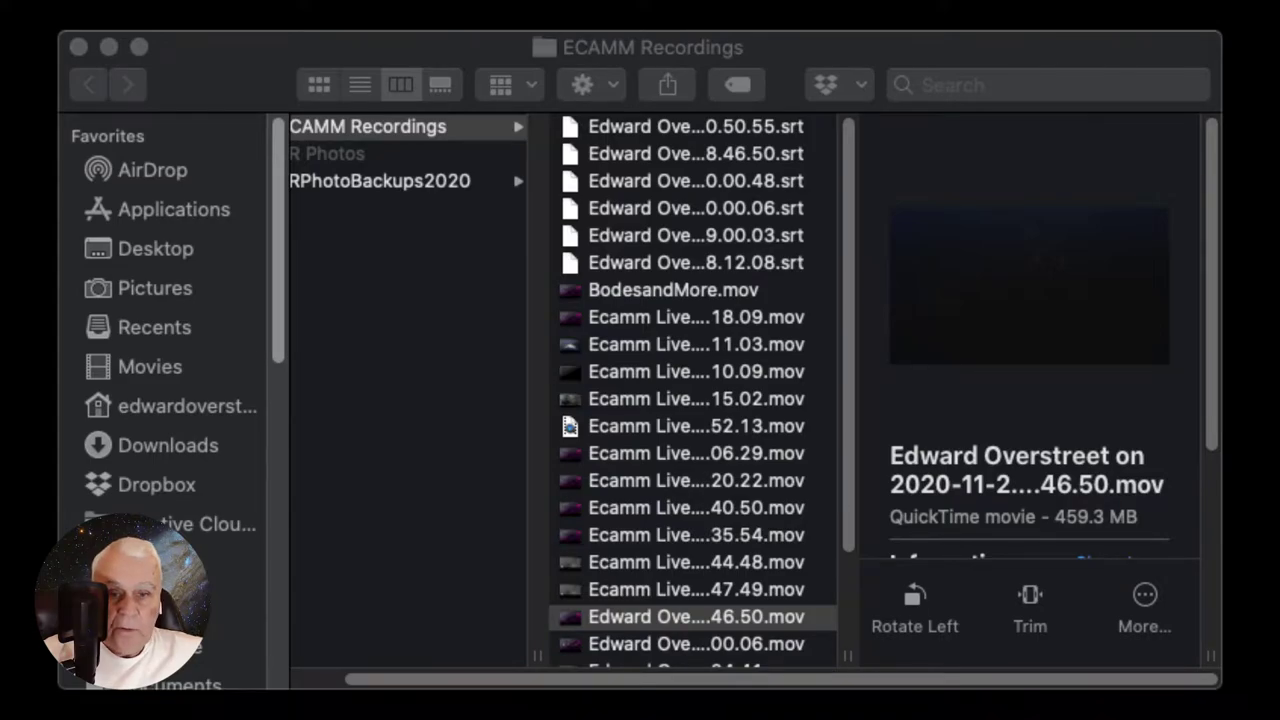
Close the Finder recordings window so the empty PixInsight workspace shows
left_click(79, 47)
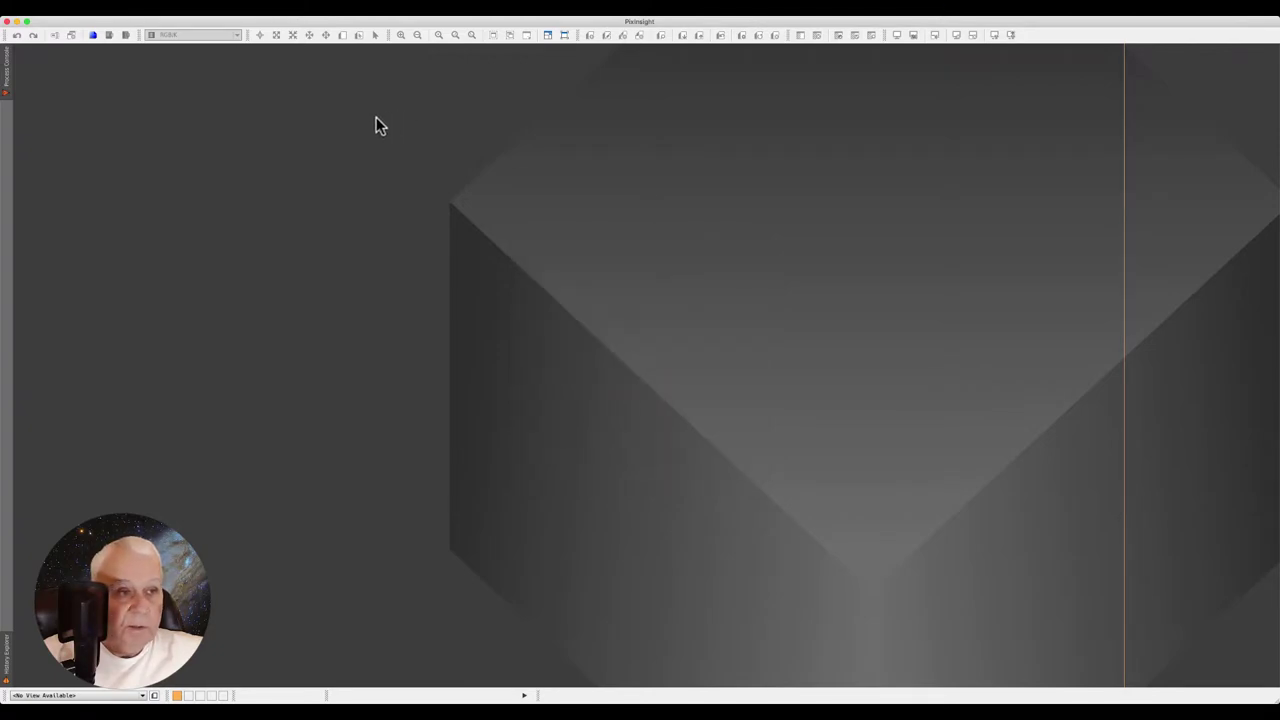
Bring up the Process menu's Process Icons options for loading a saved icon set
left_click(100, 200)
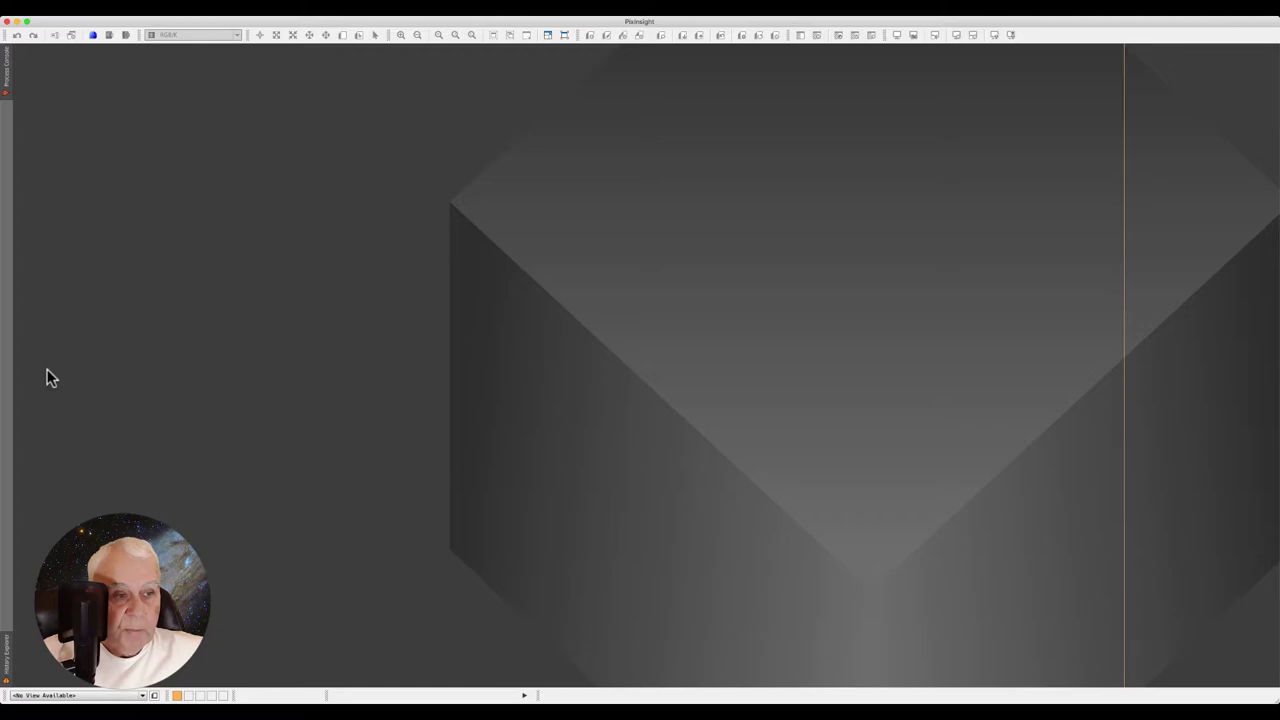
left_click(178, 388)
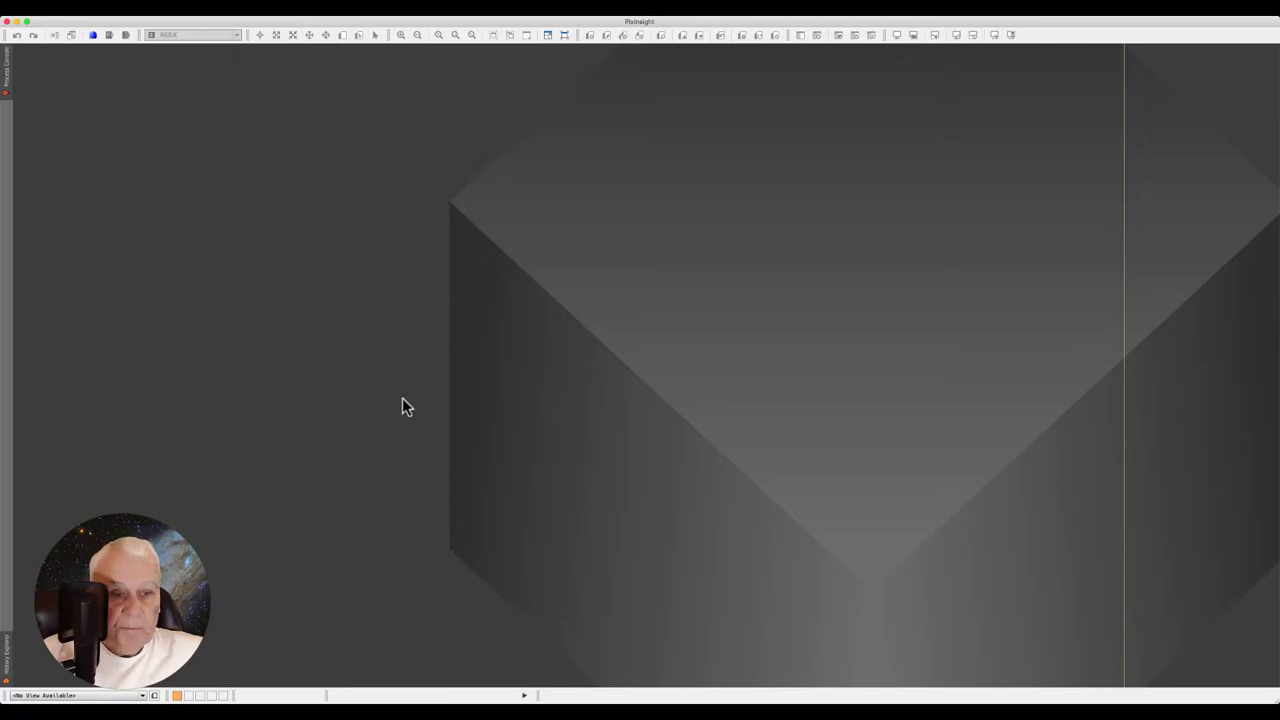
left_click_drag(600, 400, 421, 407)
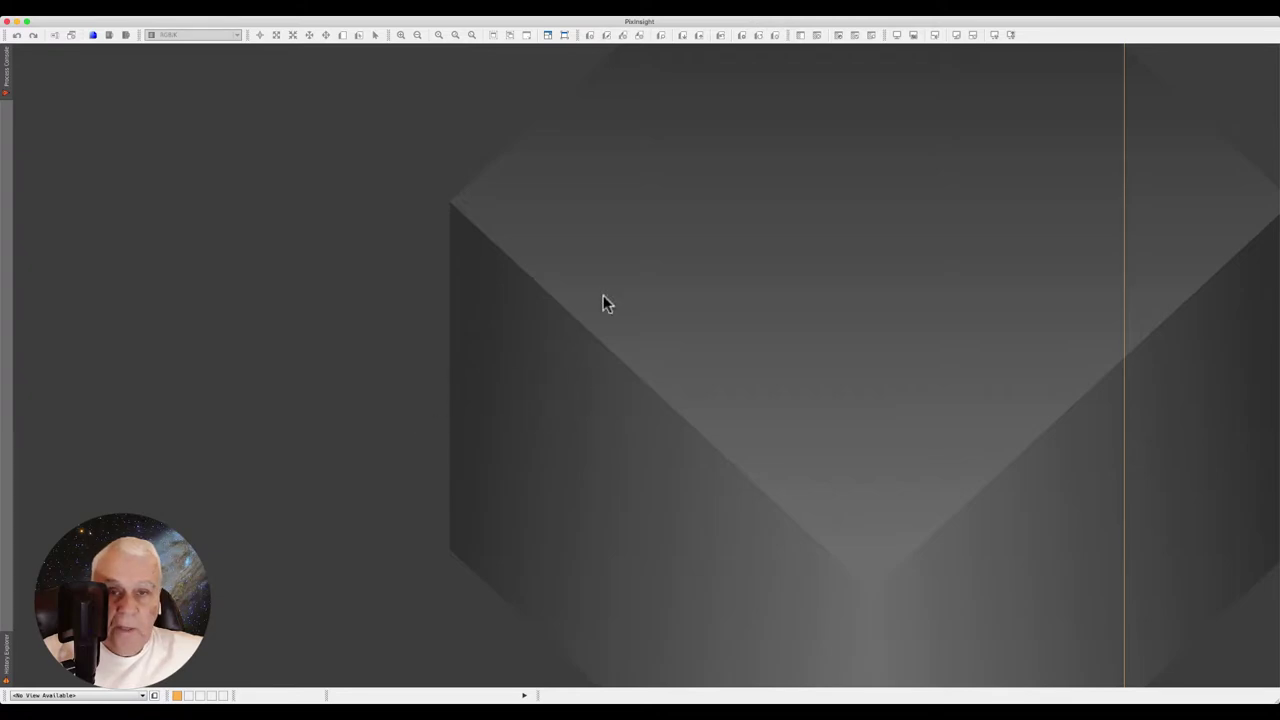
left_click(877, 33)
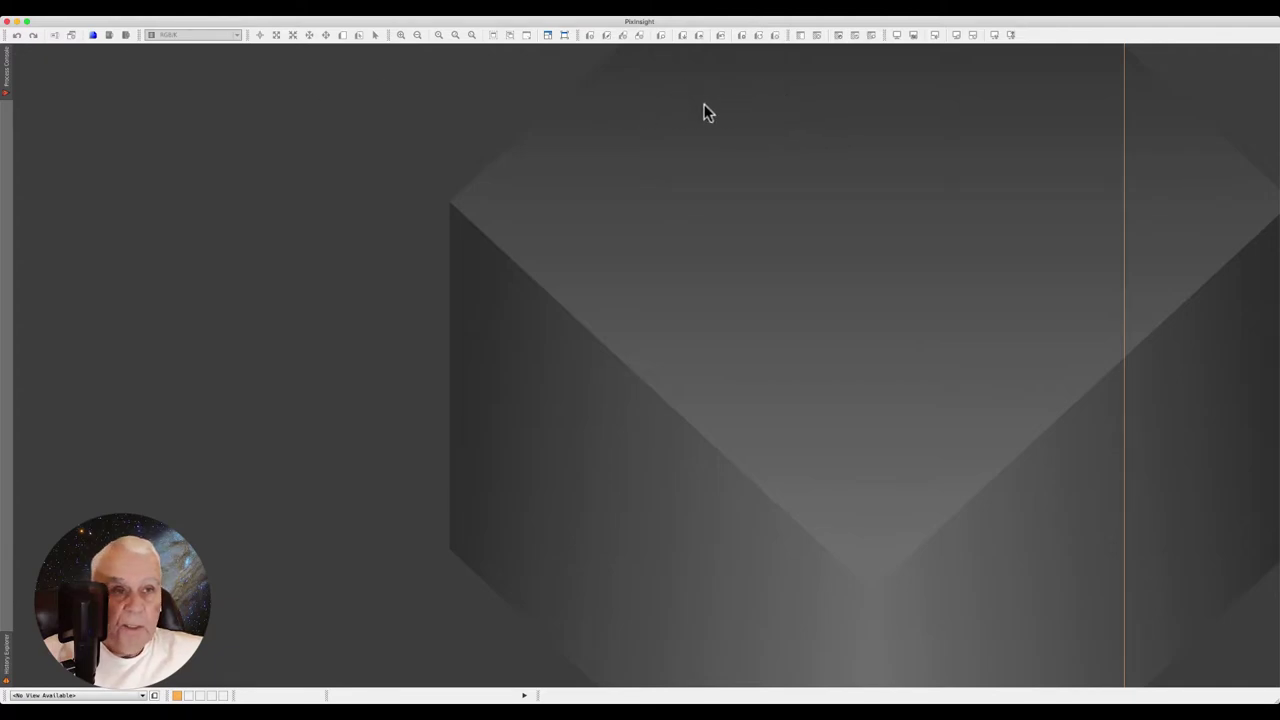
left_click(240, 10)
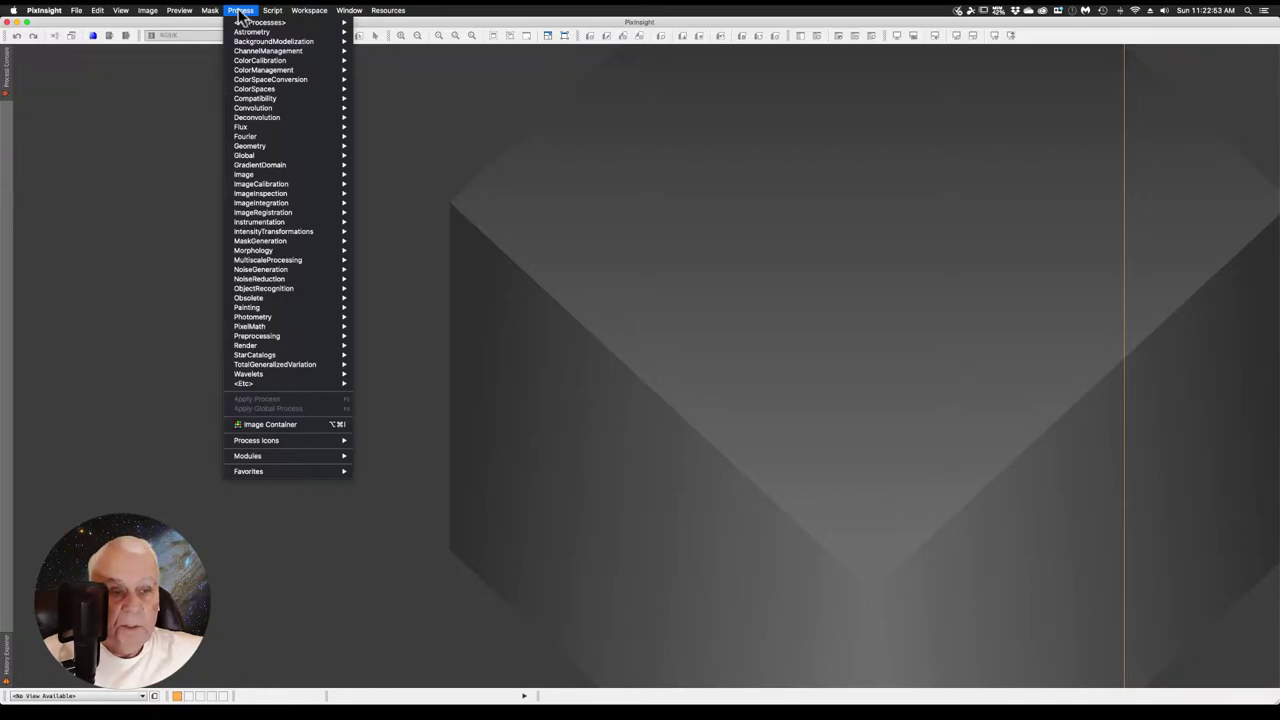
mouse_move(257, 440)
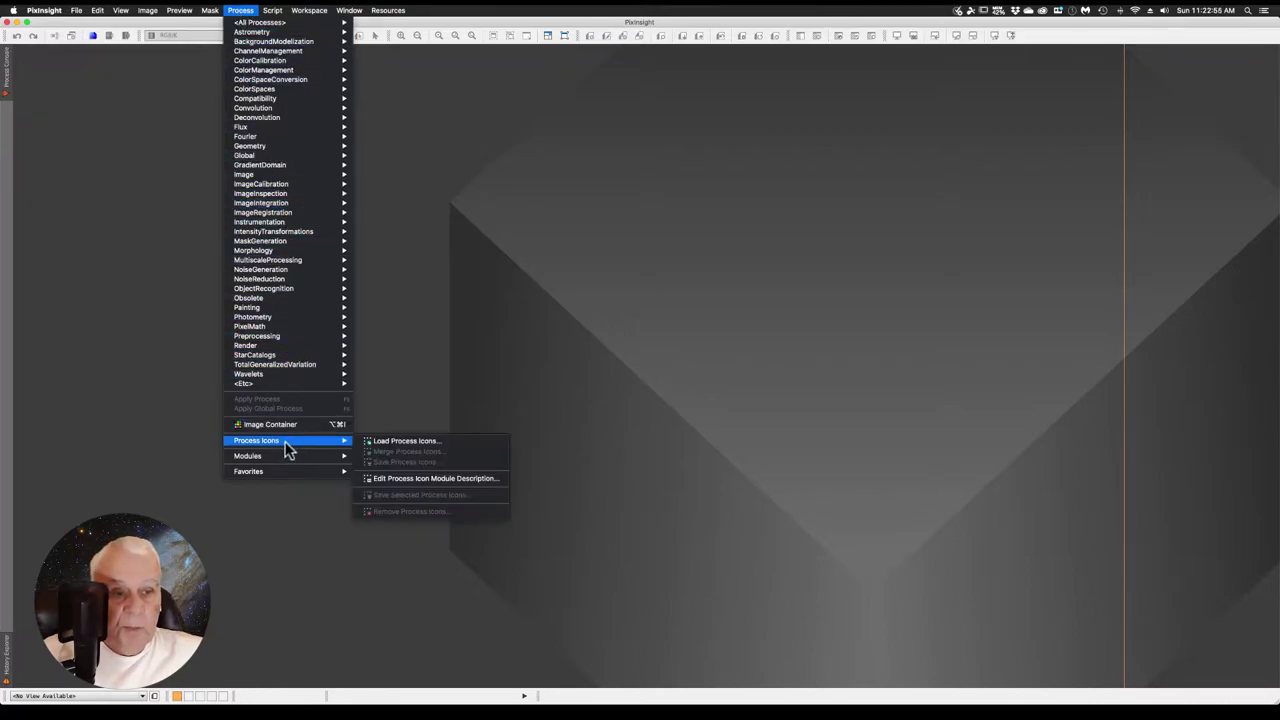
Load the saved EdsProcessIcons.xpsm process icon set from the Process Icons folder
left_click(390, 449)
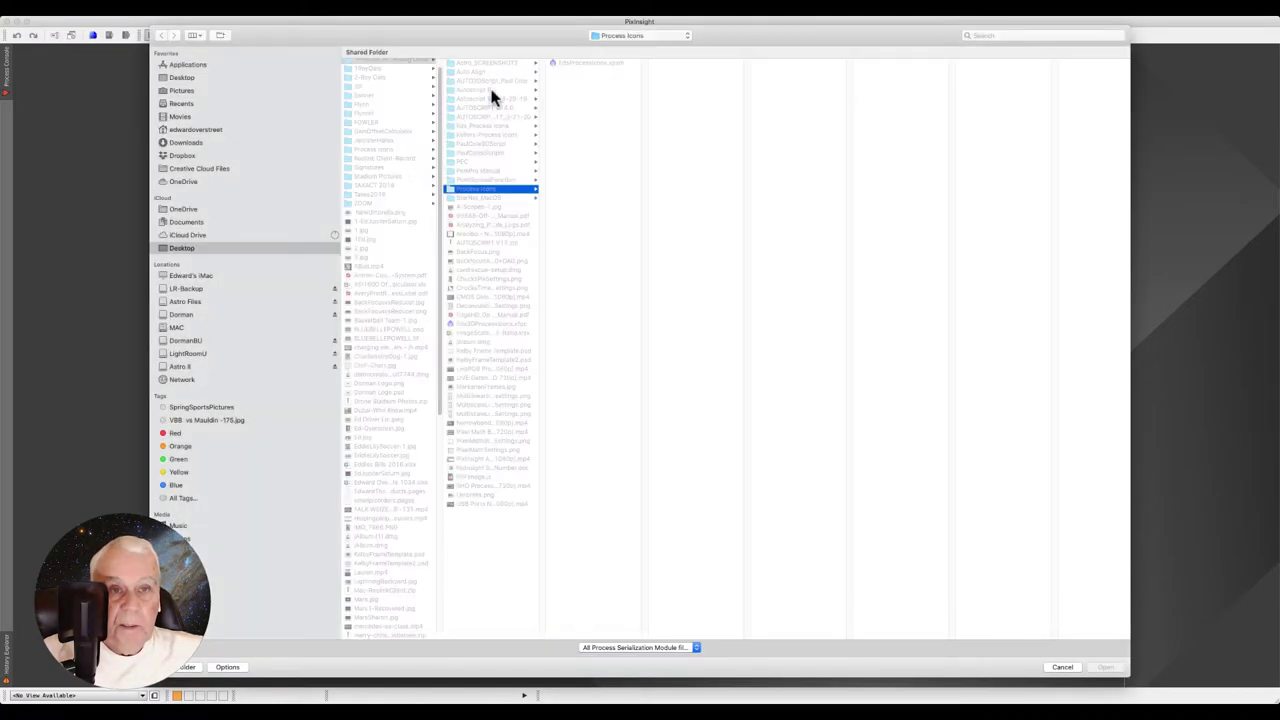
left_click(590, 64)
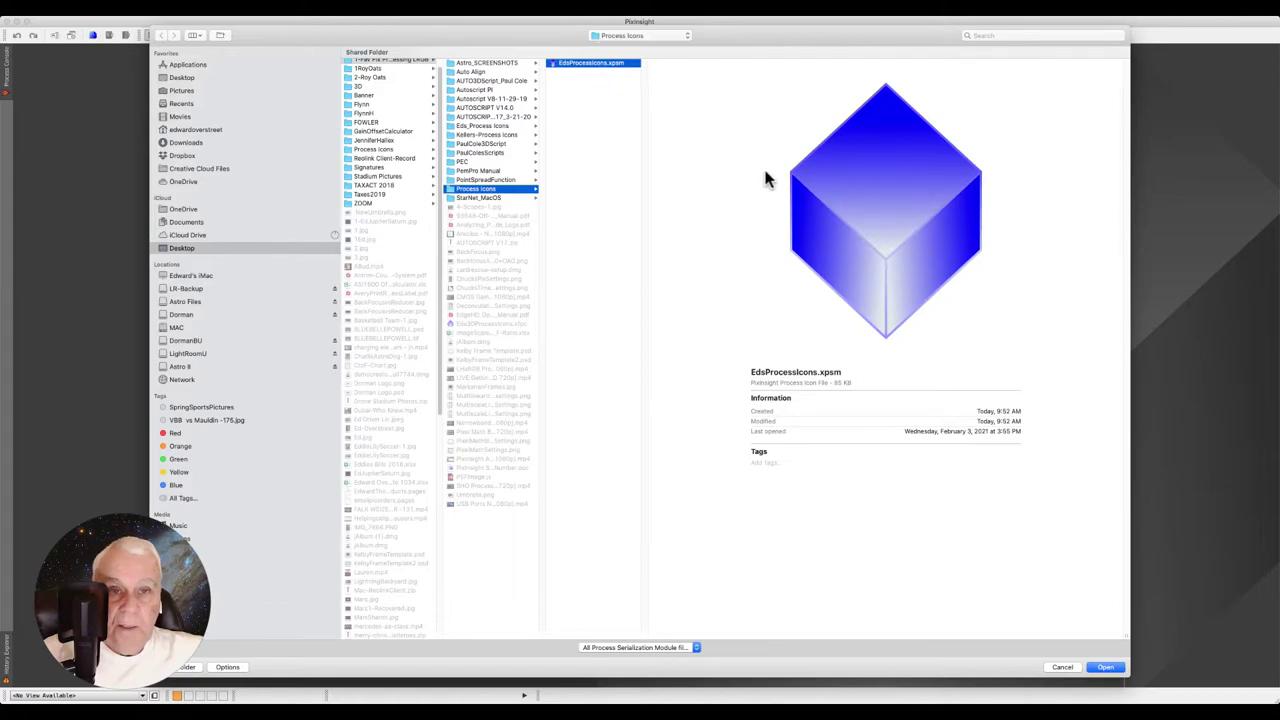
left_click(1100, 668)
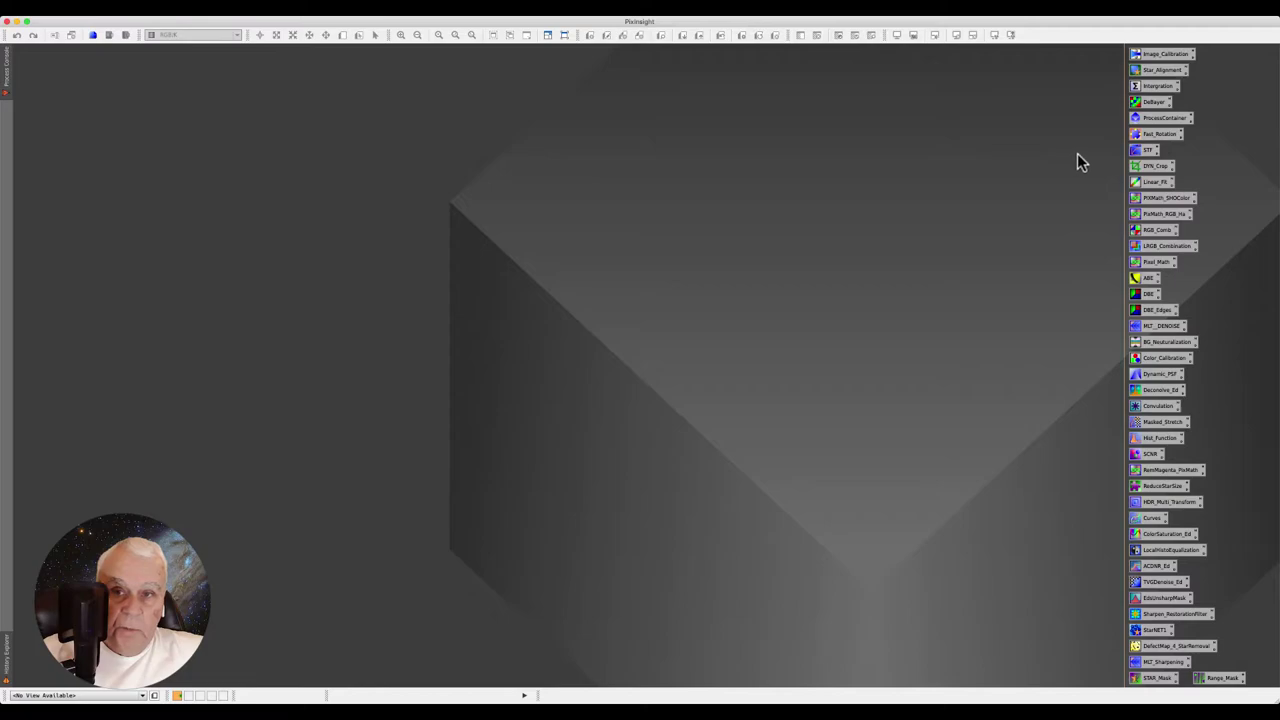
Open the ScreenTransferFunction window from the saved STF process icon
double_click(1147, 150)
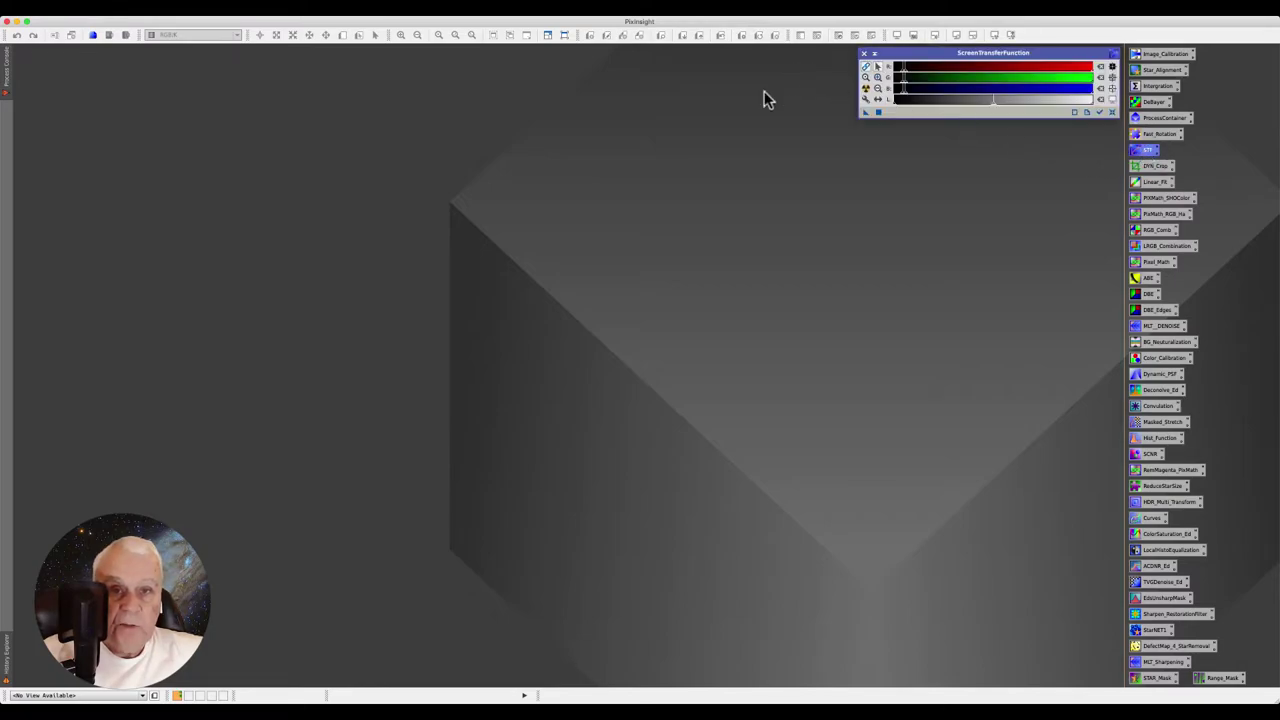
mouse_move(724, 94)
left_mouse_down()
mouse_move(658, 150)
mouse_move(577, 91)
left_mouse_up()
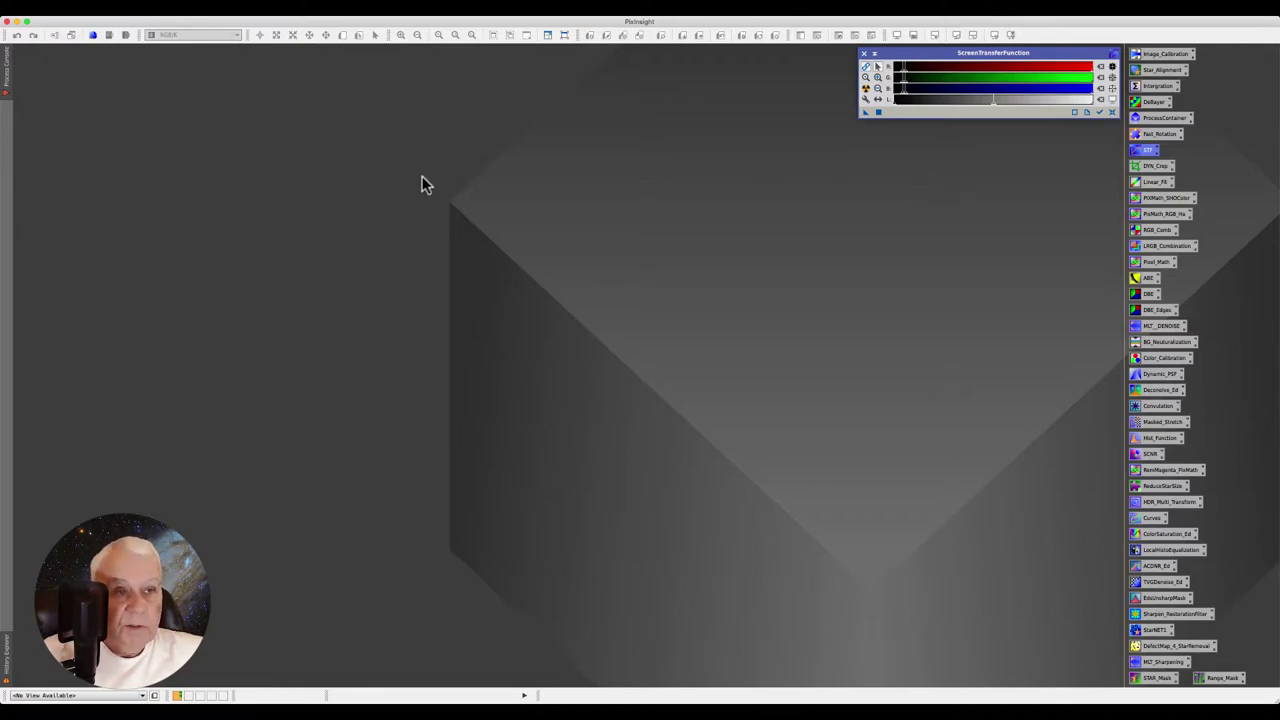
left_click(240, 10)
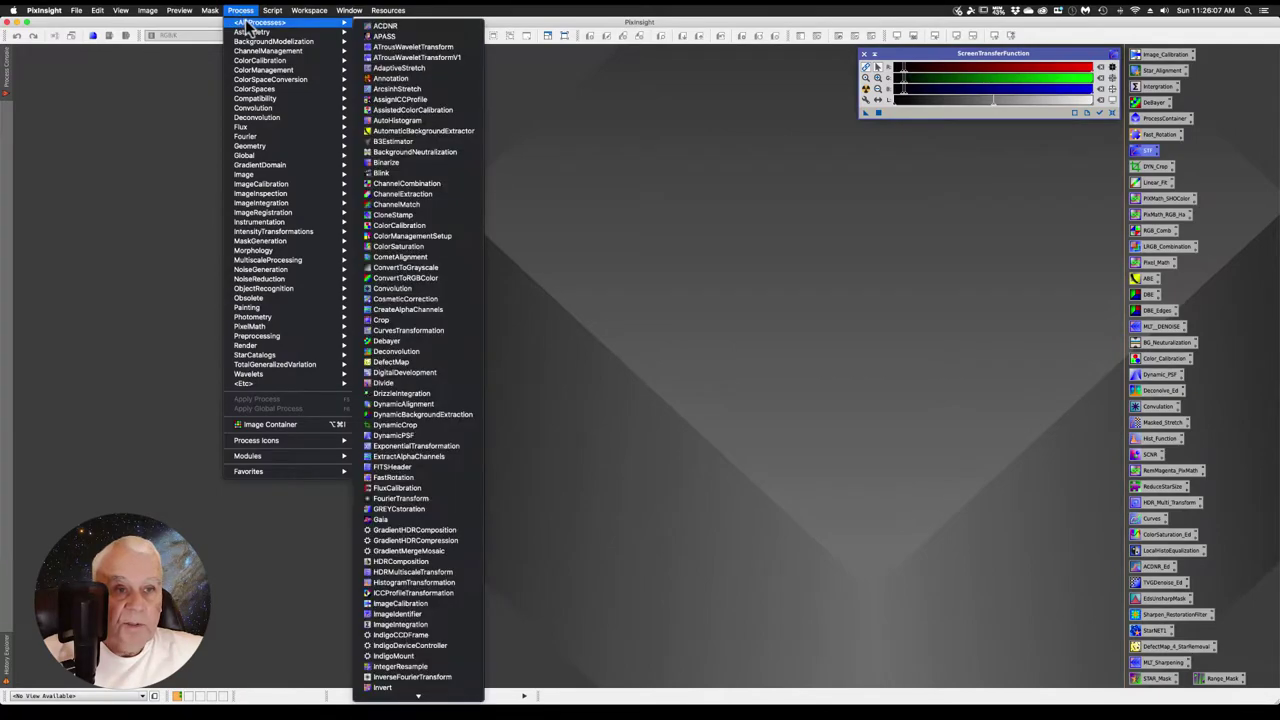
scroll(420, 565, "down", 3)
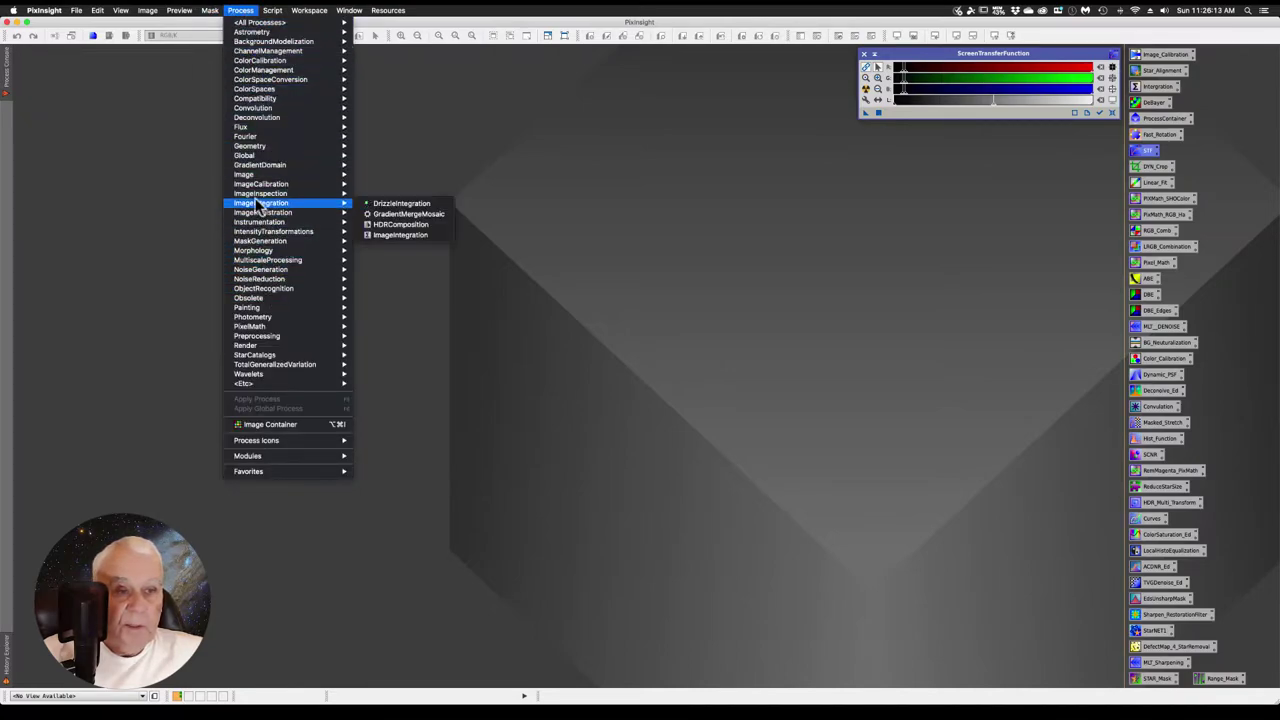
mouse_move(260, 193)
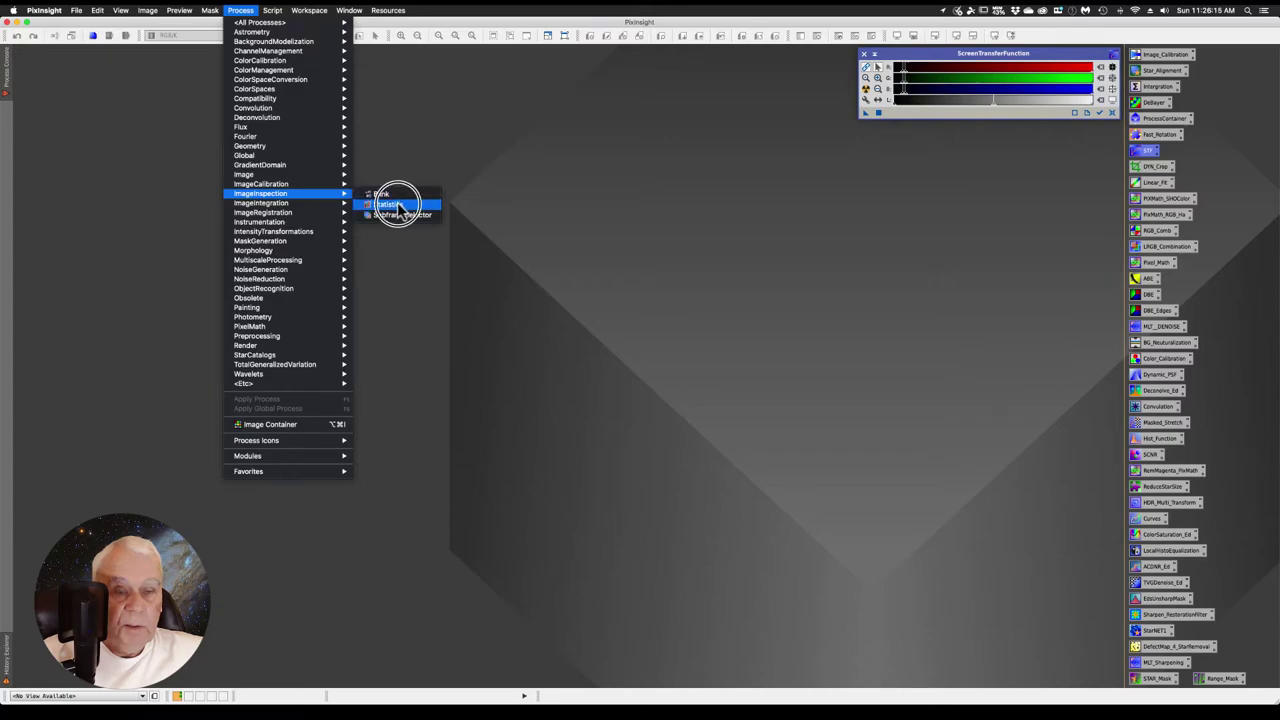
left_click(395, 204)
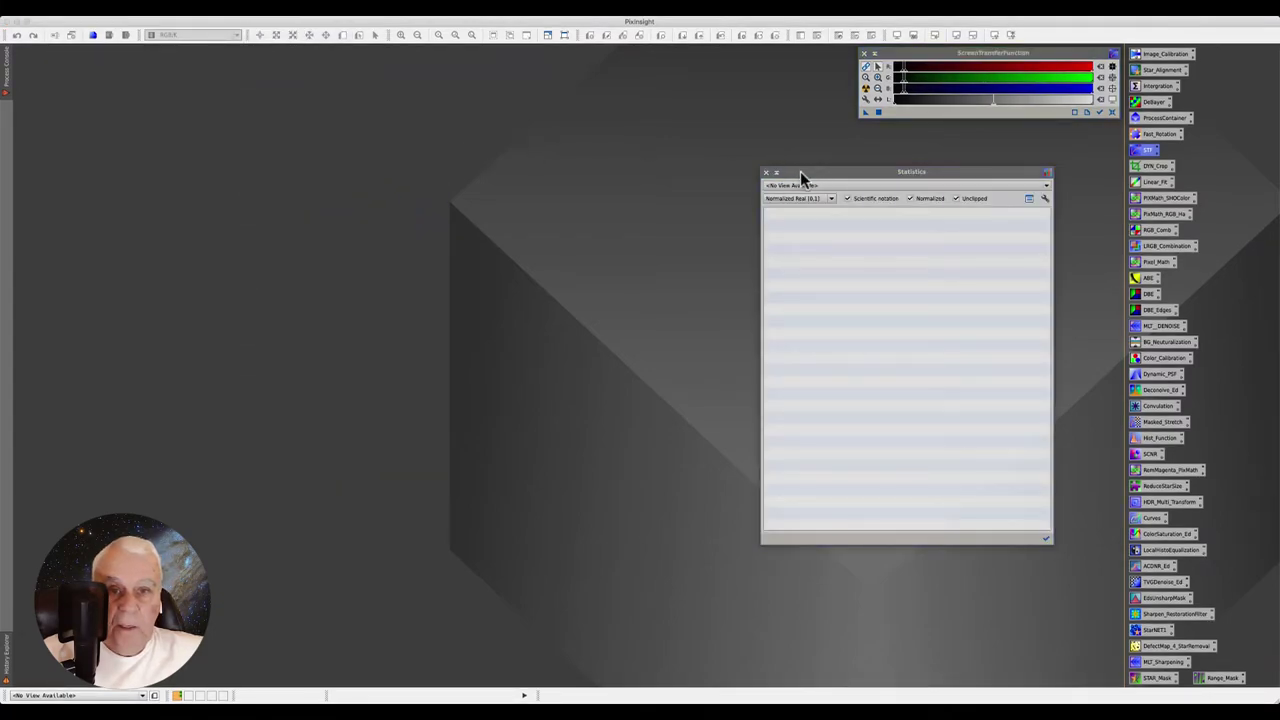
left_click_drag(776, 175, 787, 178)
left_click(787, 176)
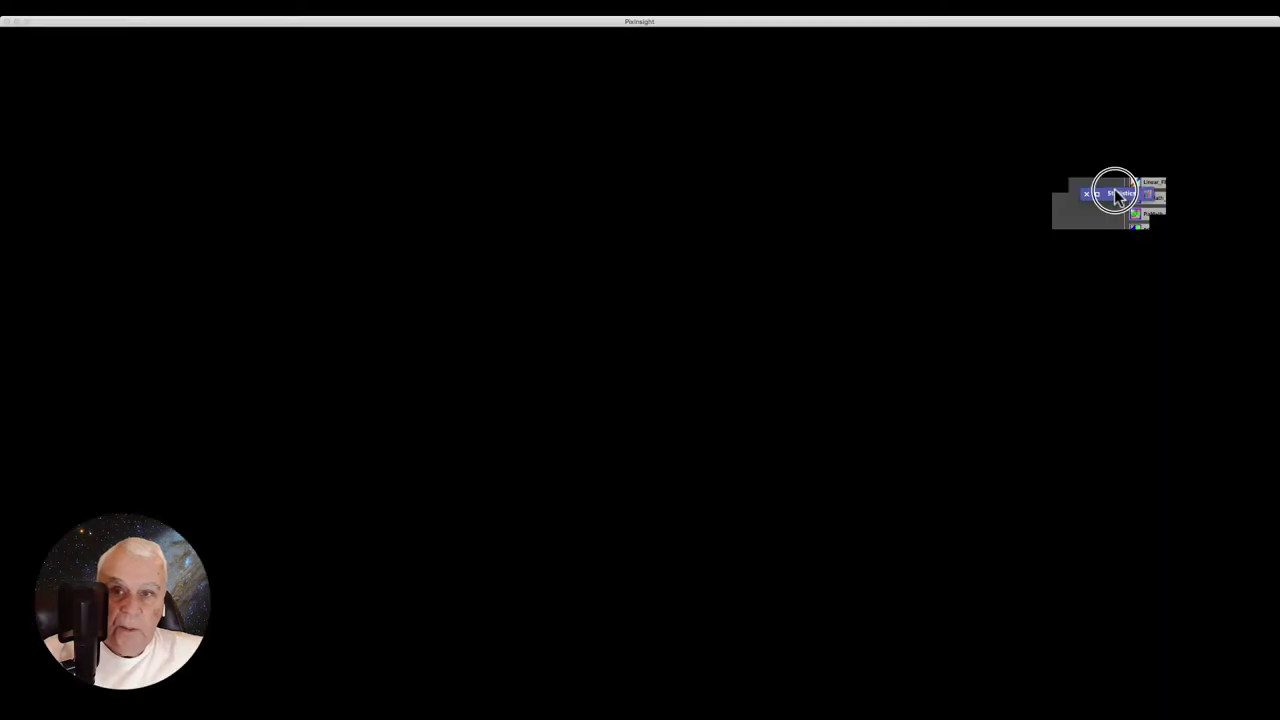
left_click_drag(1115, 193, 1220, 170)
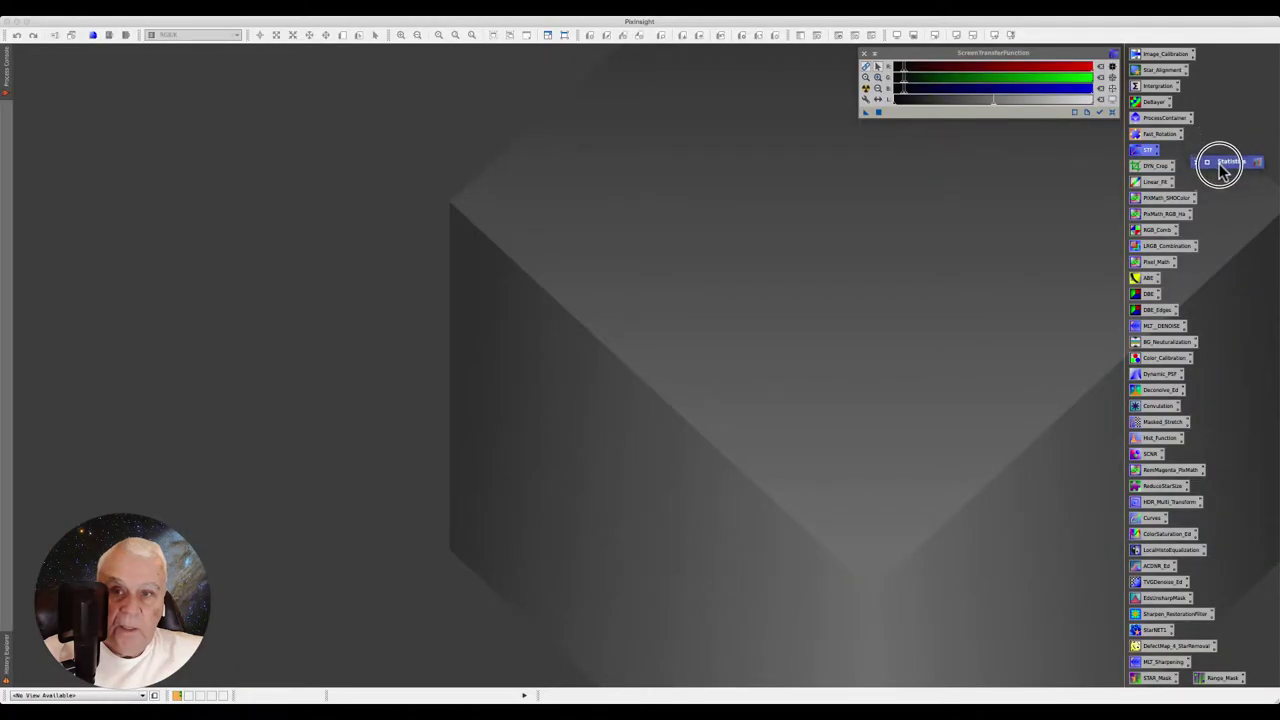
left_click_drag(1220, 172, 1211, 188)
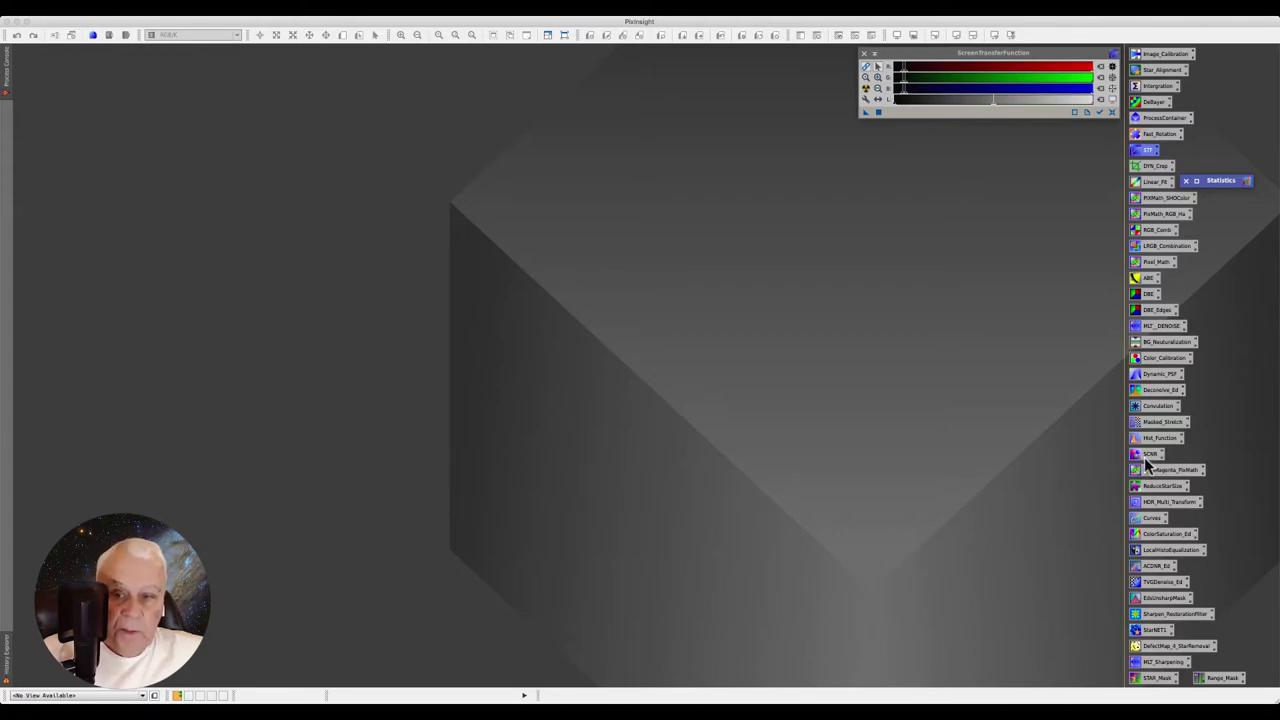
double_click(1147, 458)
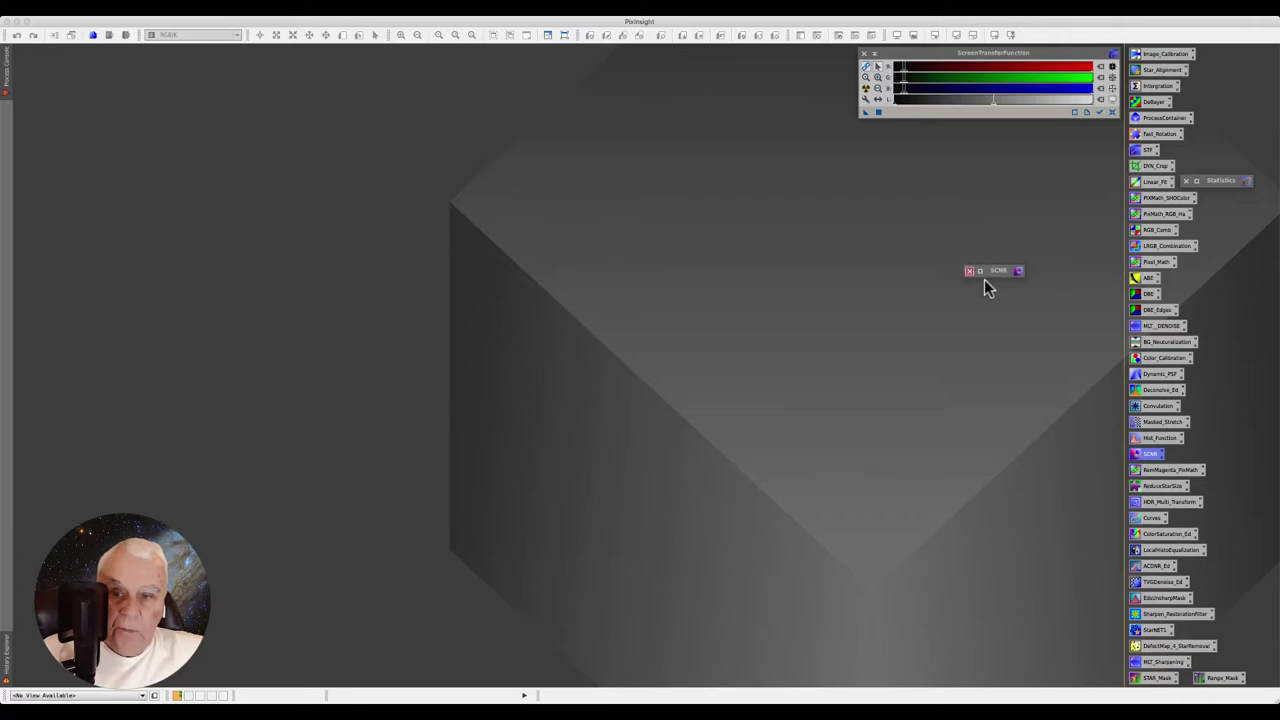
left_click(969, 271)
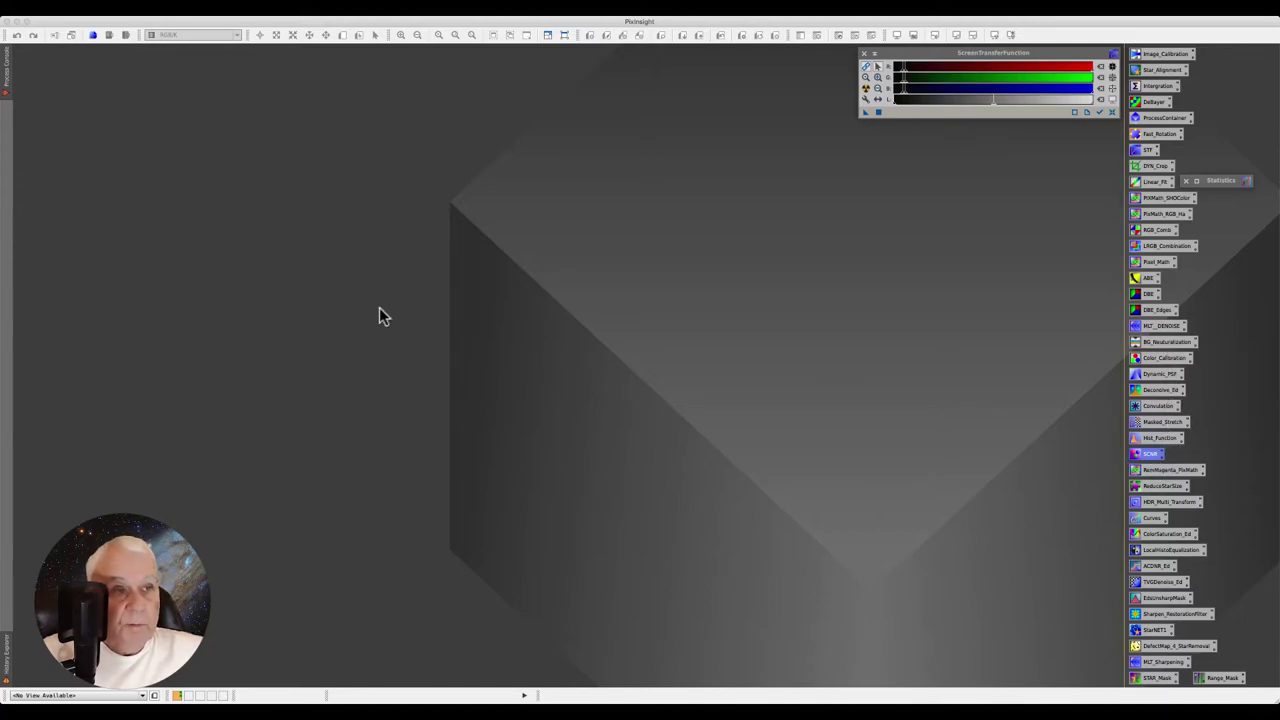
Quit and relaunch PixInsight so it starts with an empty workspace
left_click(76, 10)
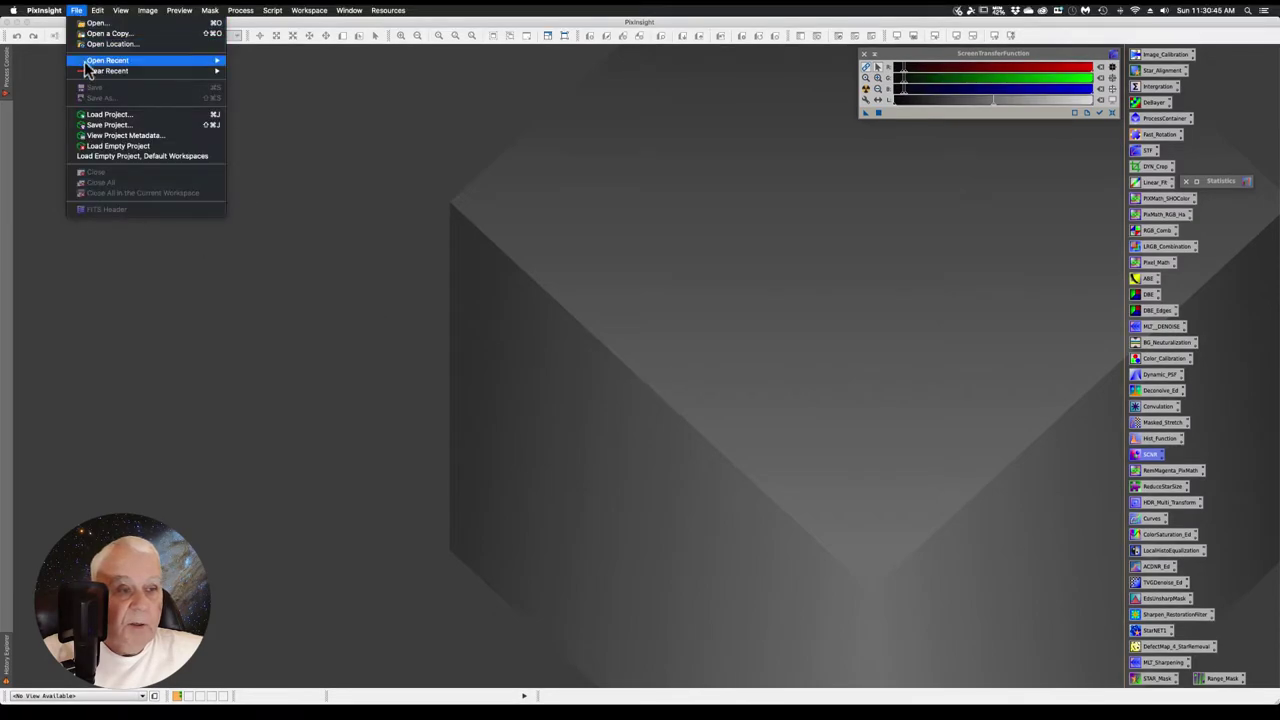
left_click(63, 90)
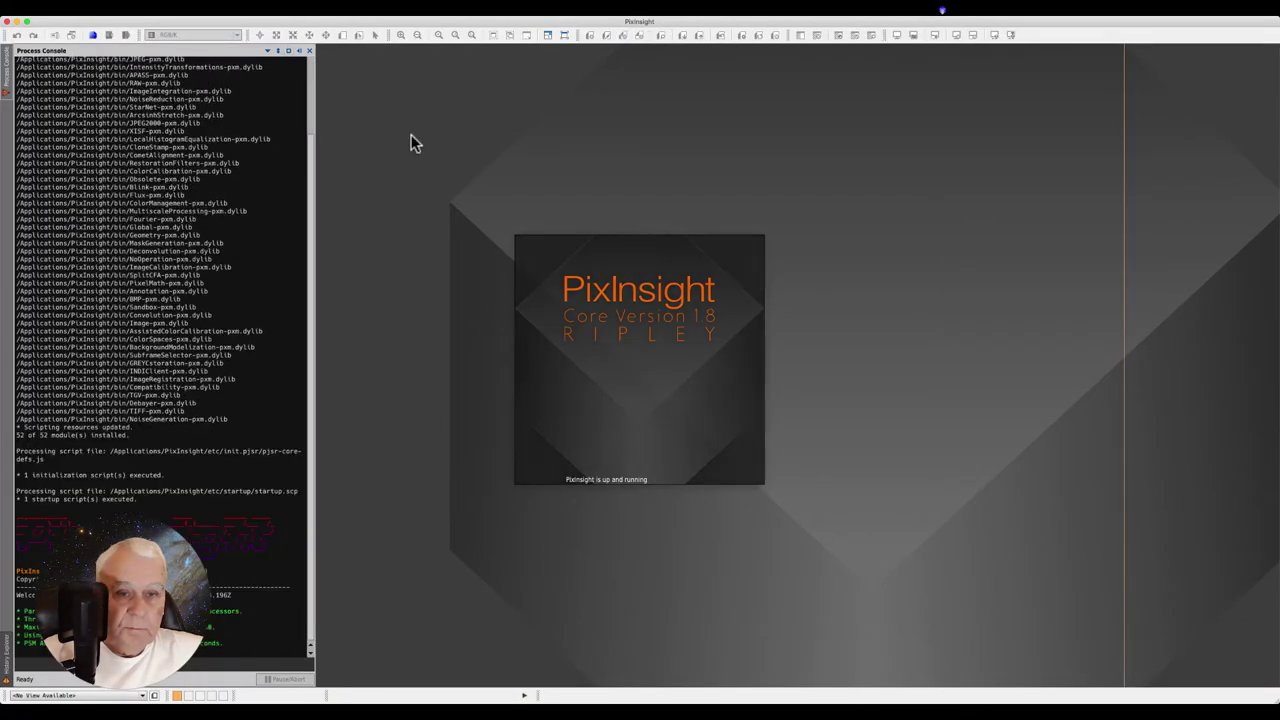
left_click(411, 139)
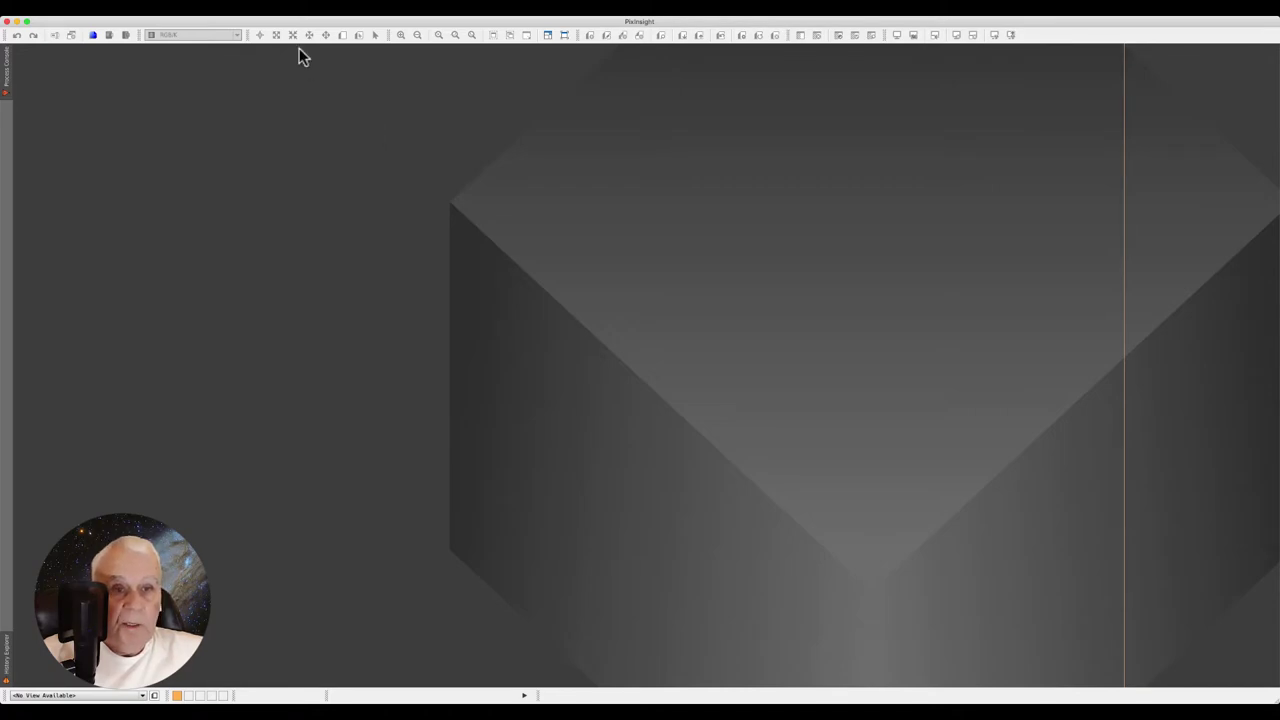
left_click(238, 10)
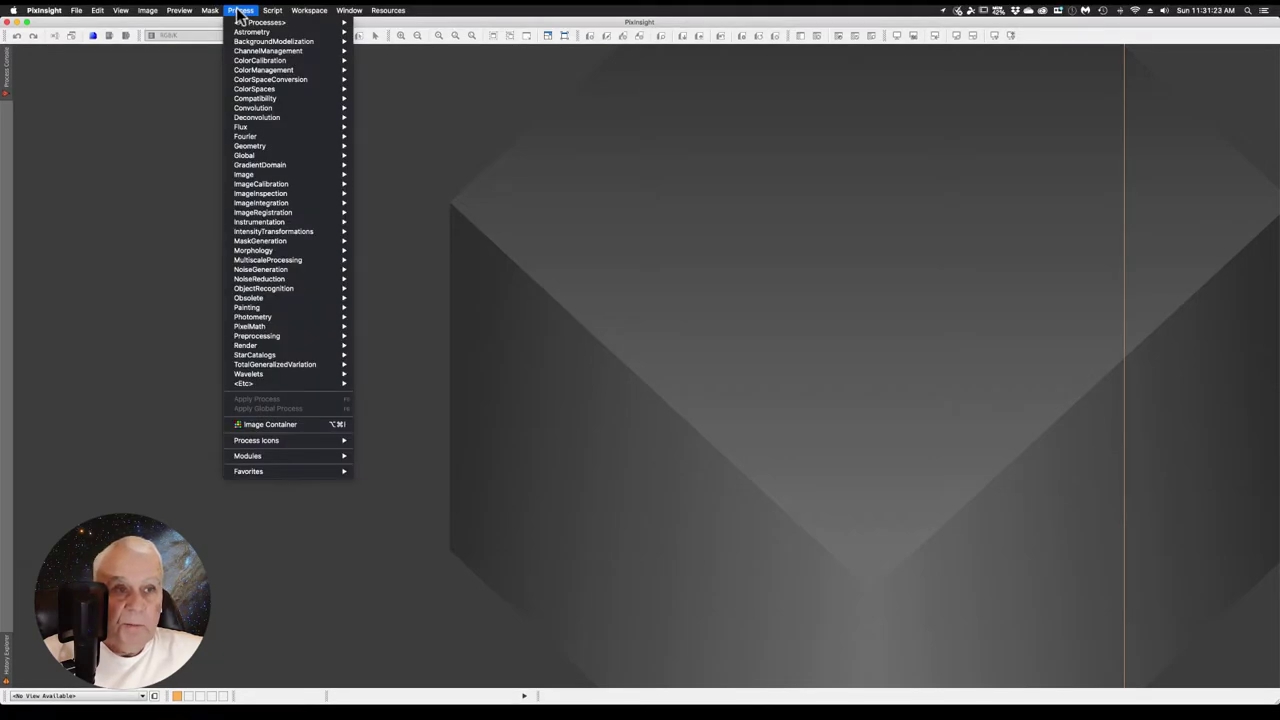
mouse_move(258, 22)
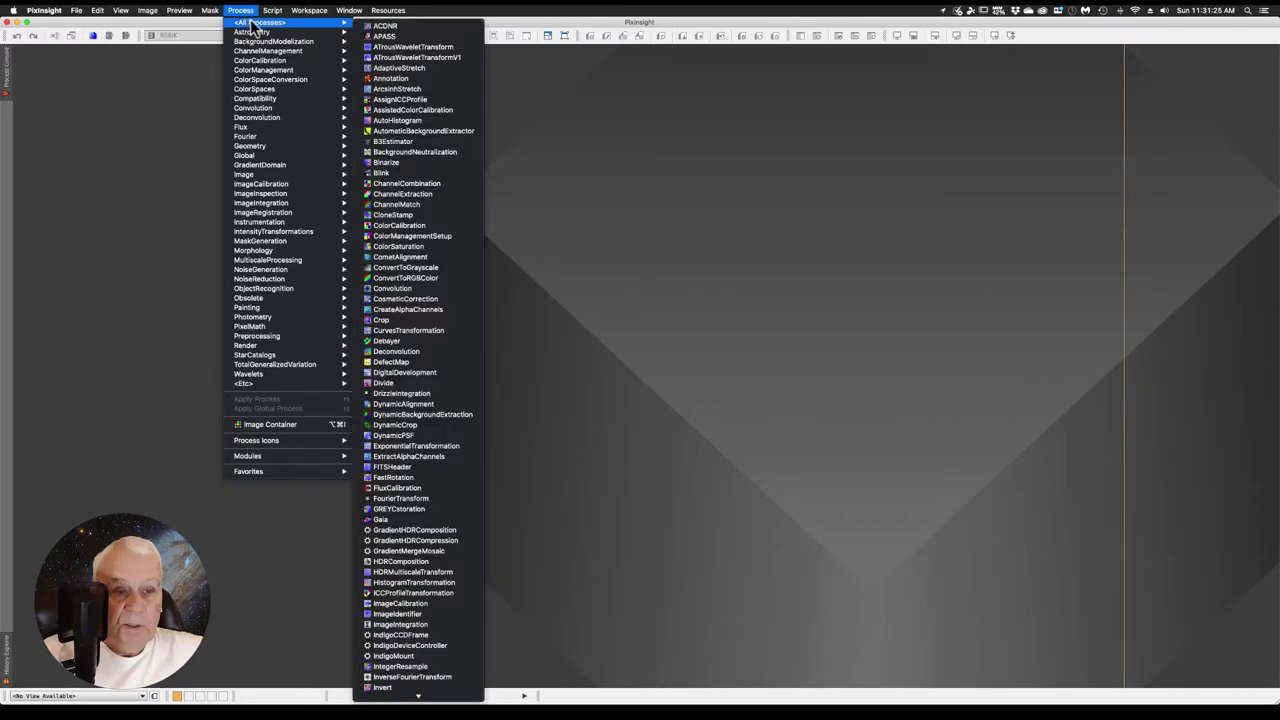
Open ScreenTransferFunction from All Processes and save a Process01 instance icon on the workspace
scroll(402, 648, "down", 1)
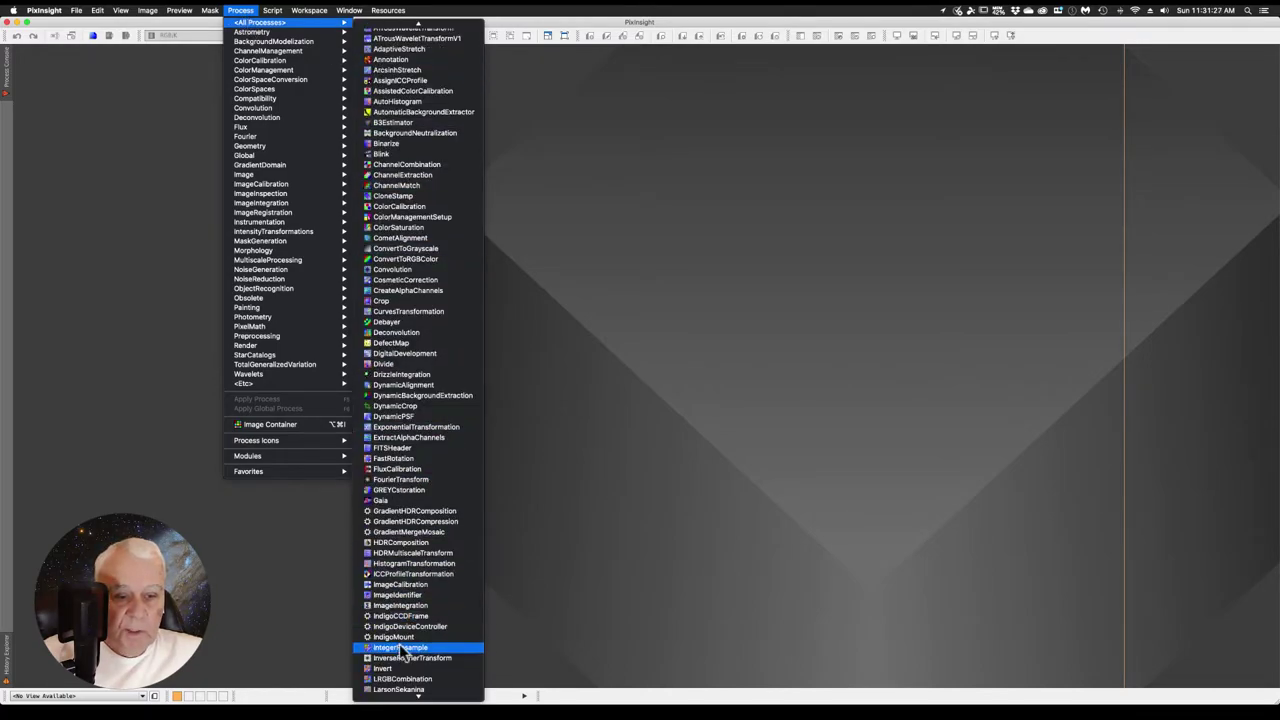
scroll(402, 648, "down", 3)
scroll(403, 648, "down", 2)
scroll(404, 649, "down", 5)
scroll(405, 650, "down", 5)
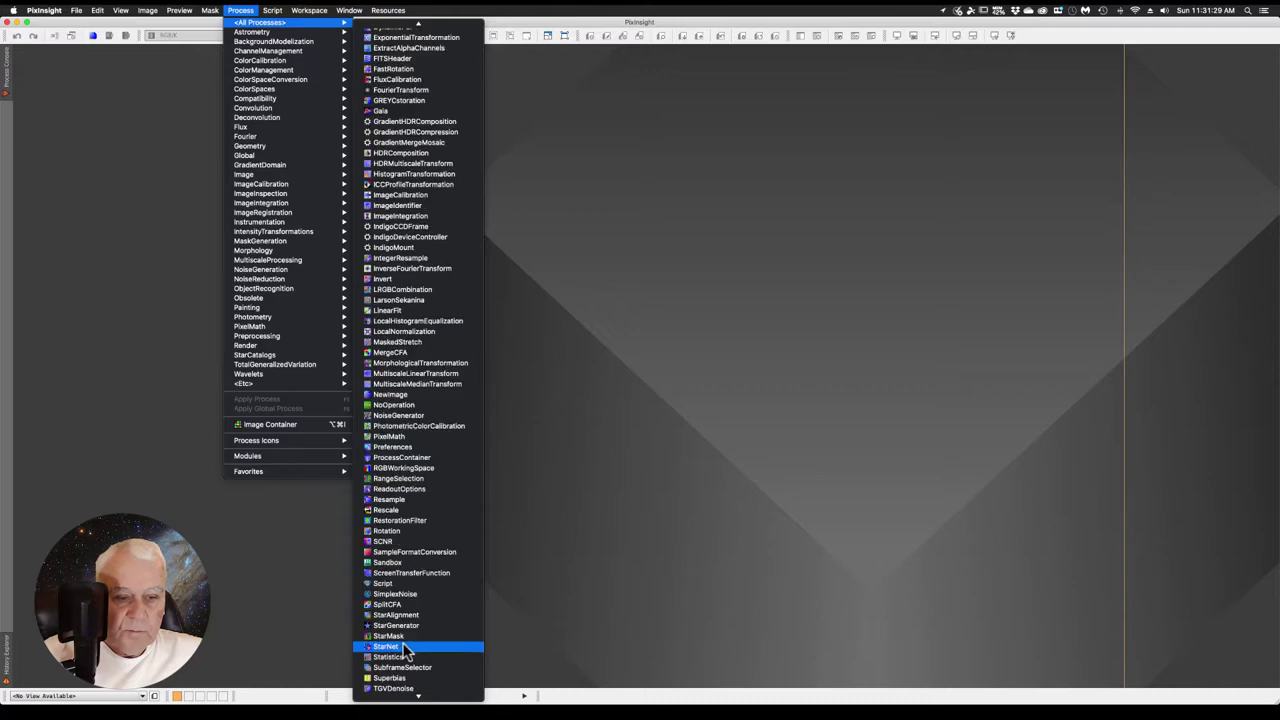
left_click(400, 573)
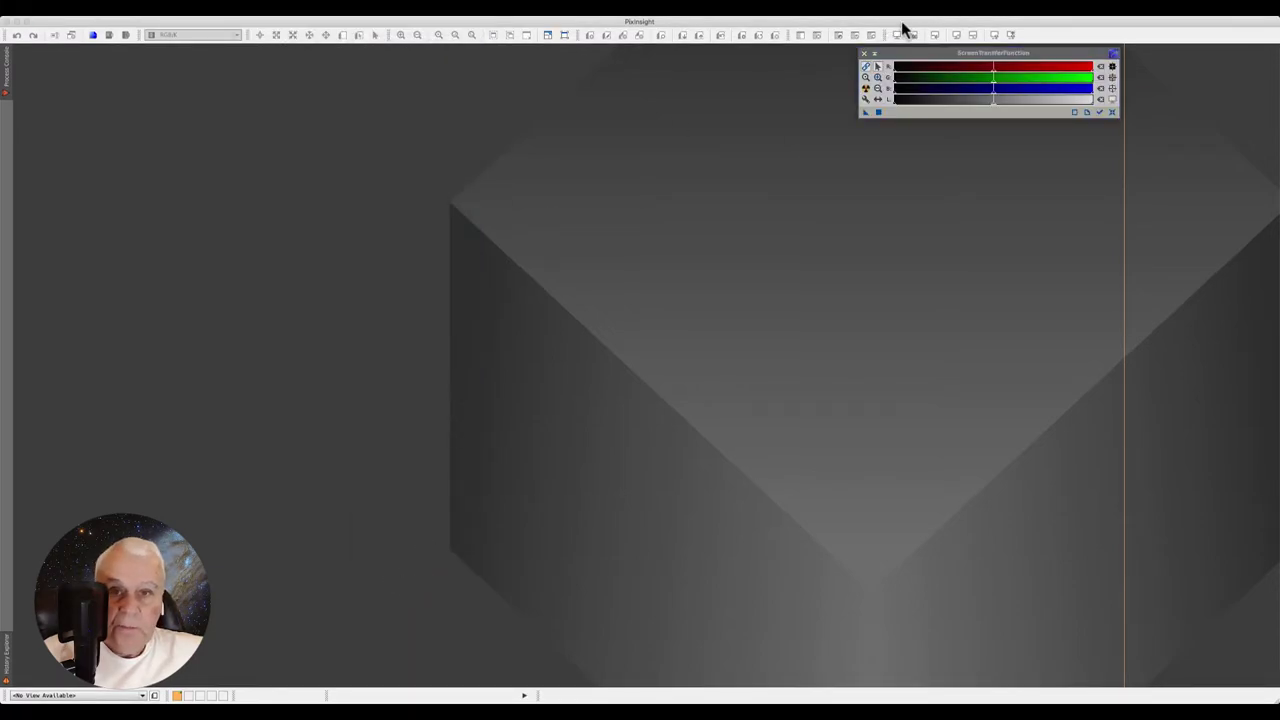
left_click_drag(900, 56, 898, 54)
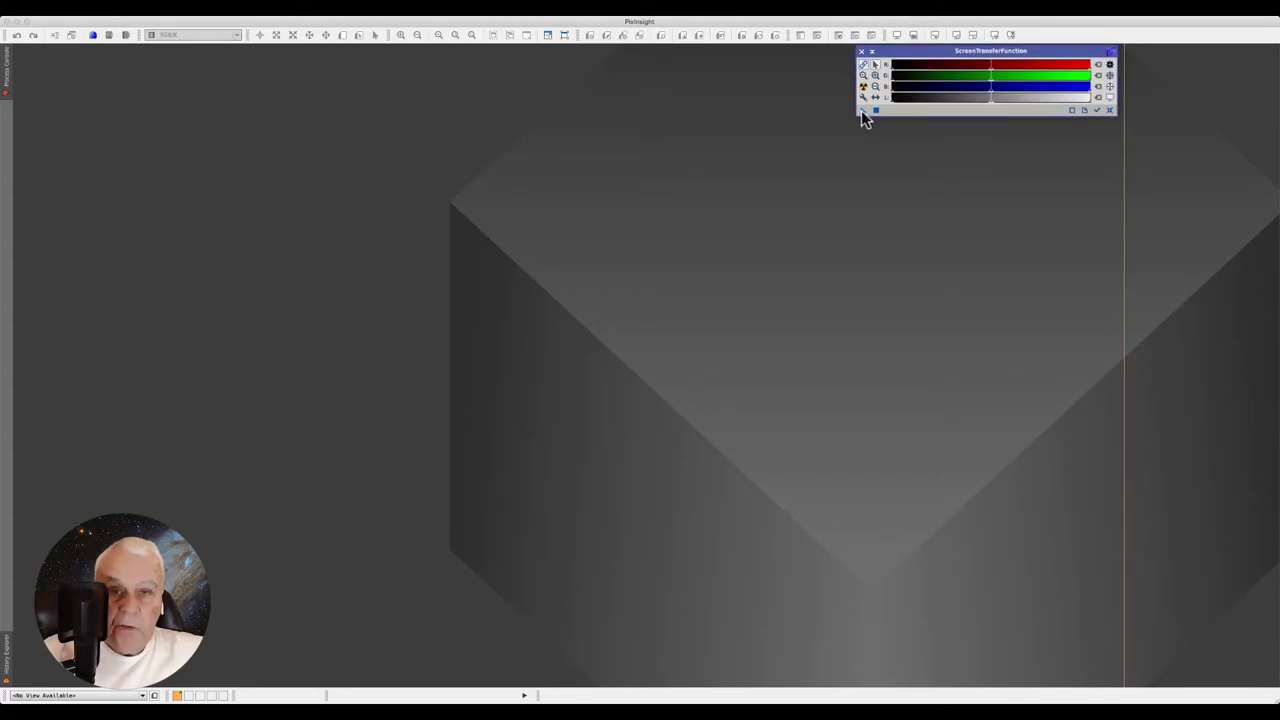
left_click_drag(861, 111, 894, 266)
Rename the Process01 icon to STF and move it to the workspace's top-right edge
right_click(916, 266)
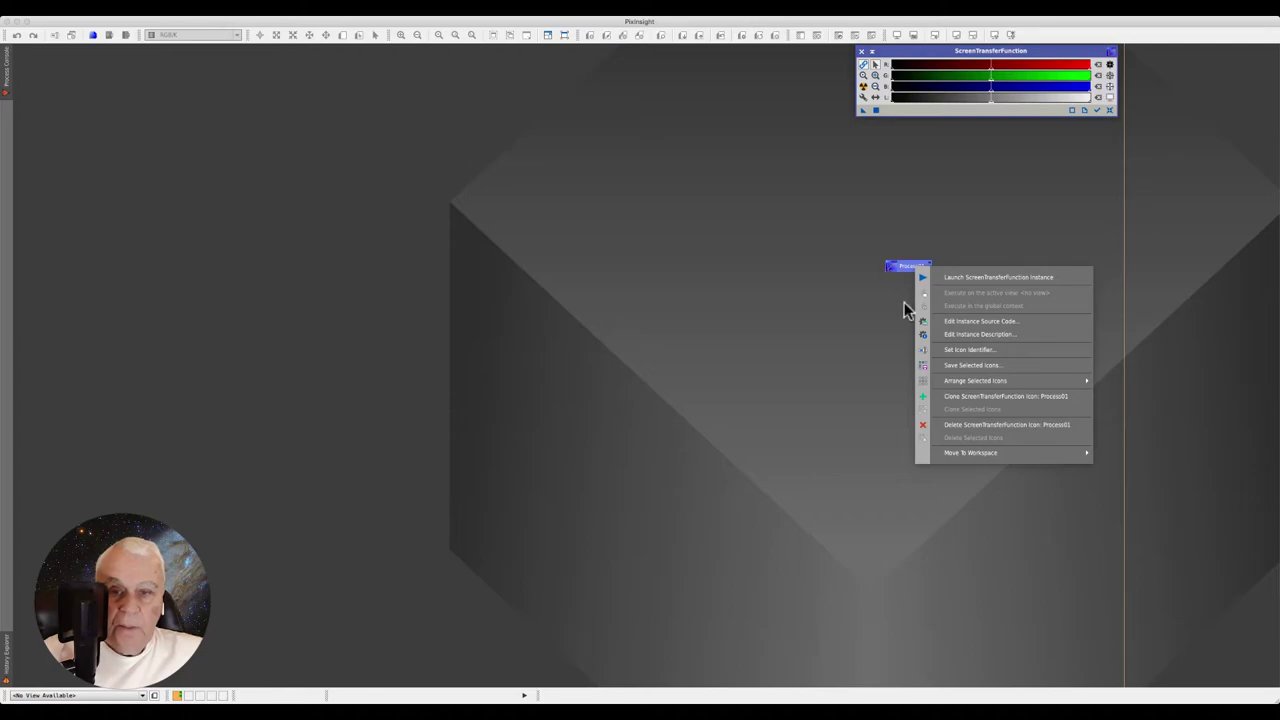
left_click(953, 352)
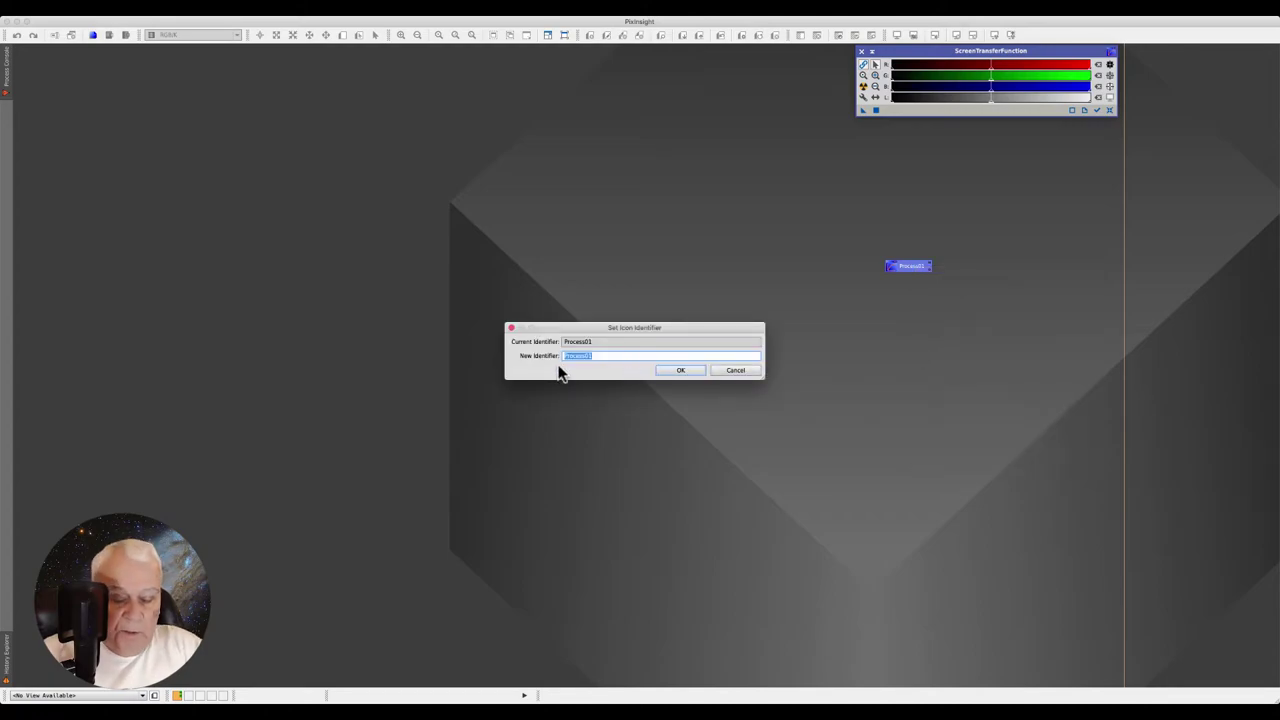
type("ST")
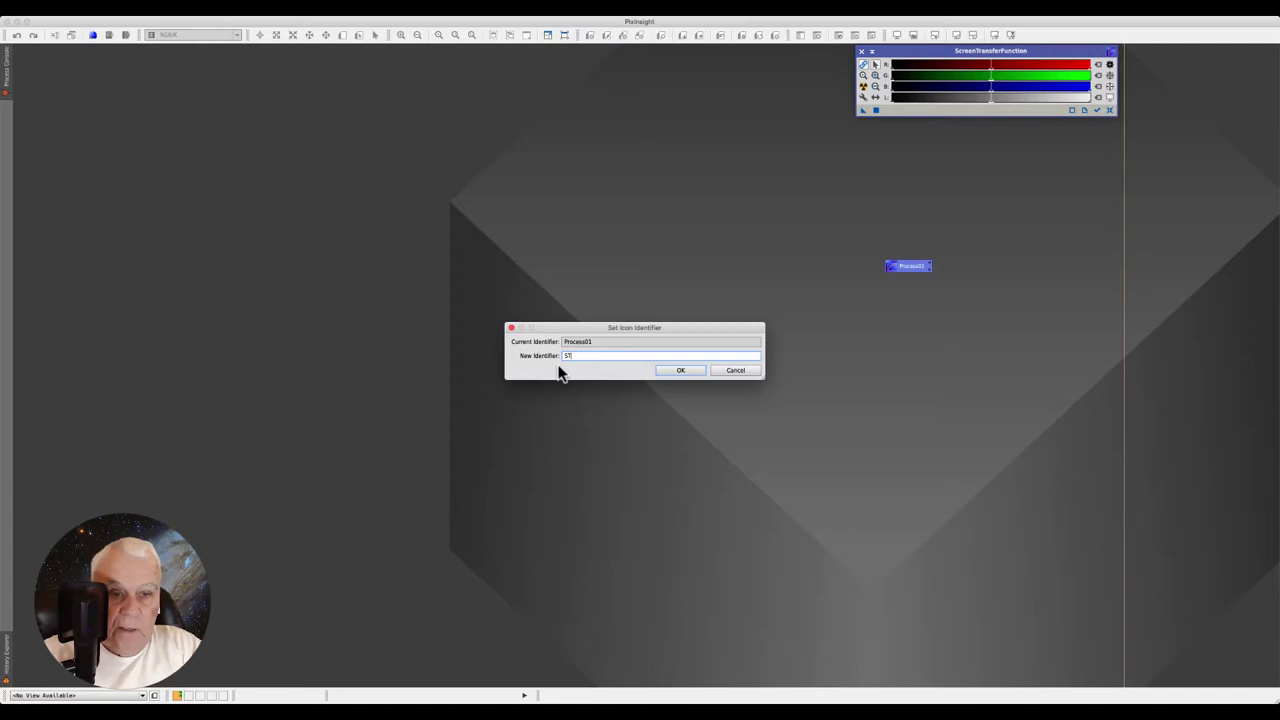
type("F")
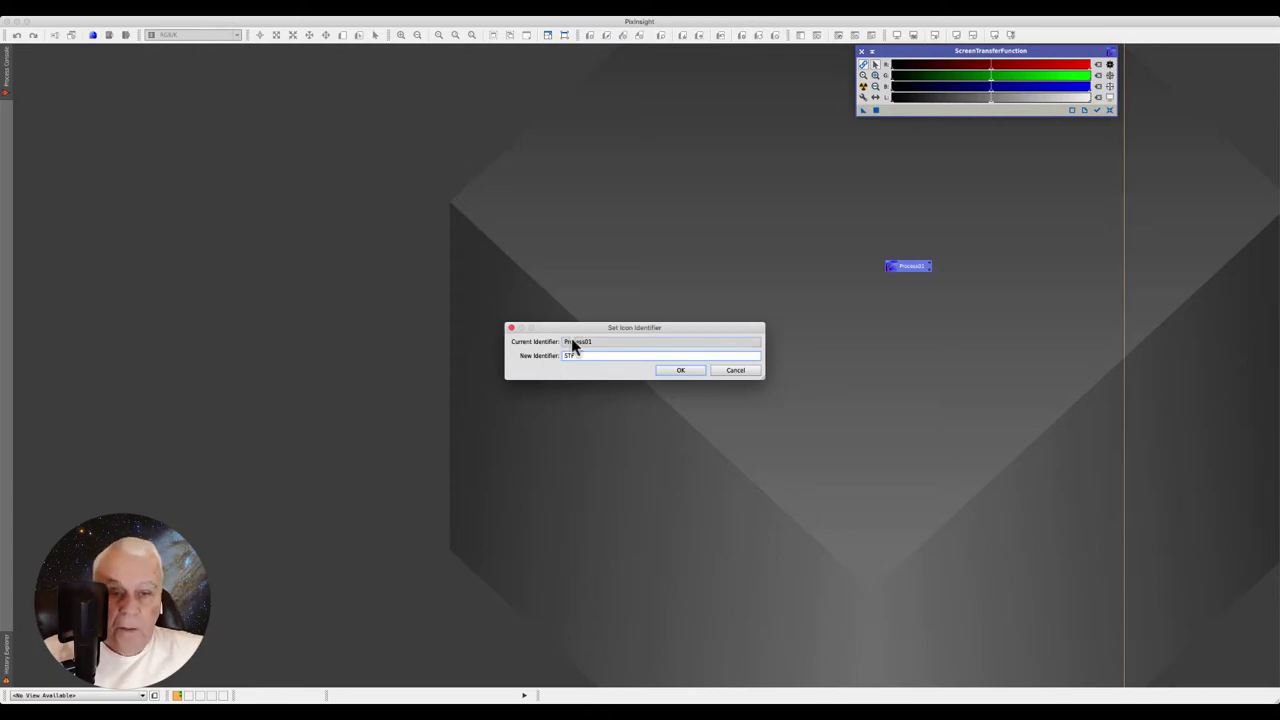
left_click(682, 370)
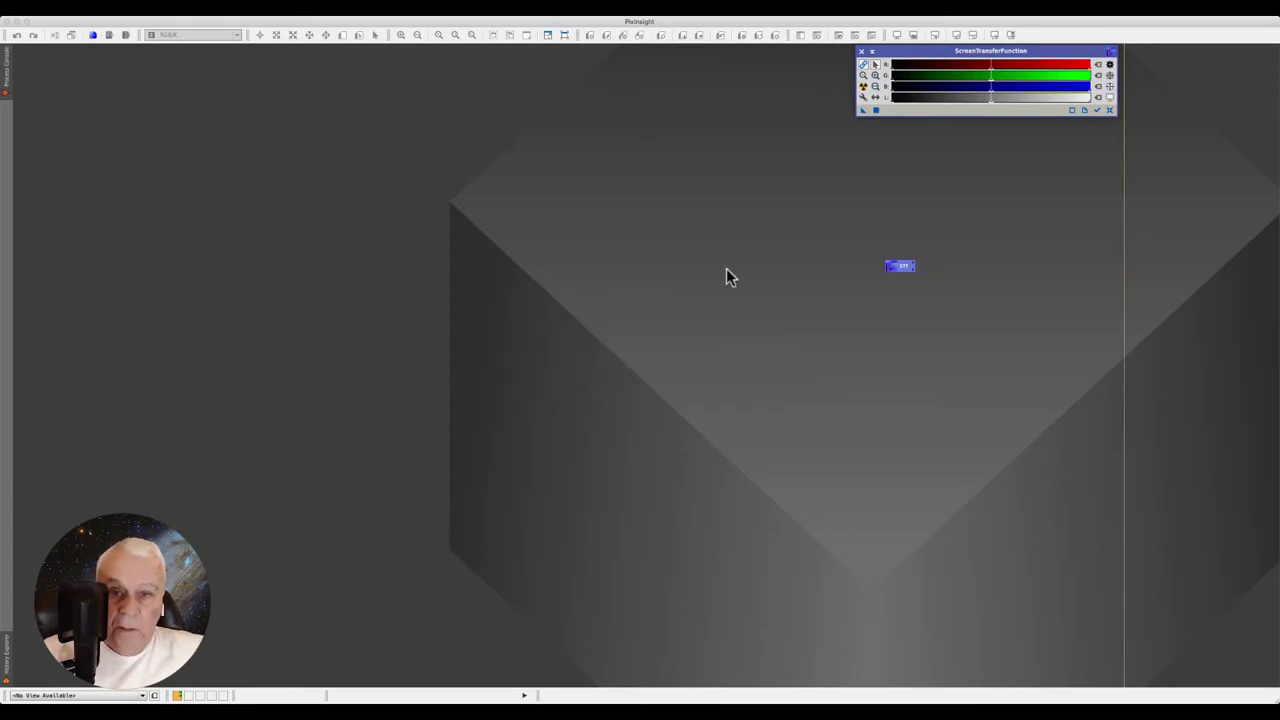
left_click_drag(897, 268, 1144, 127)
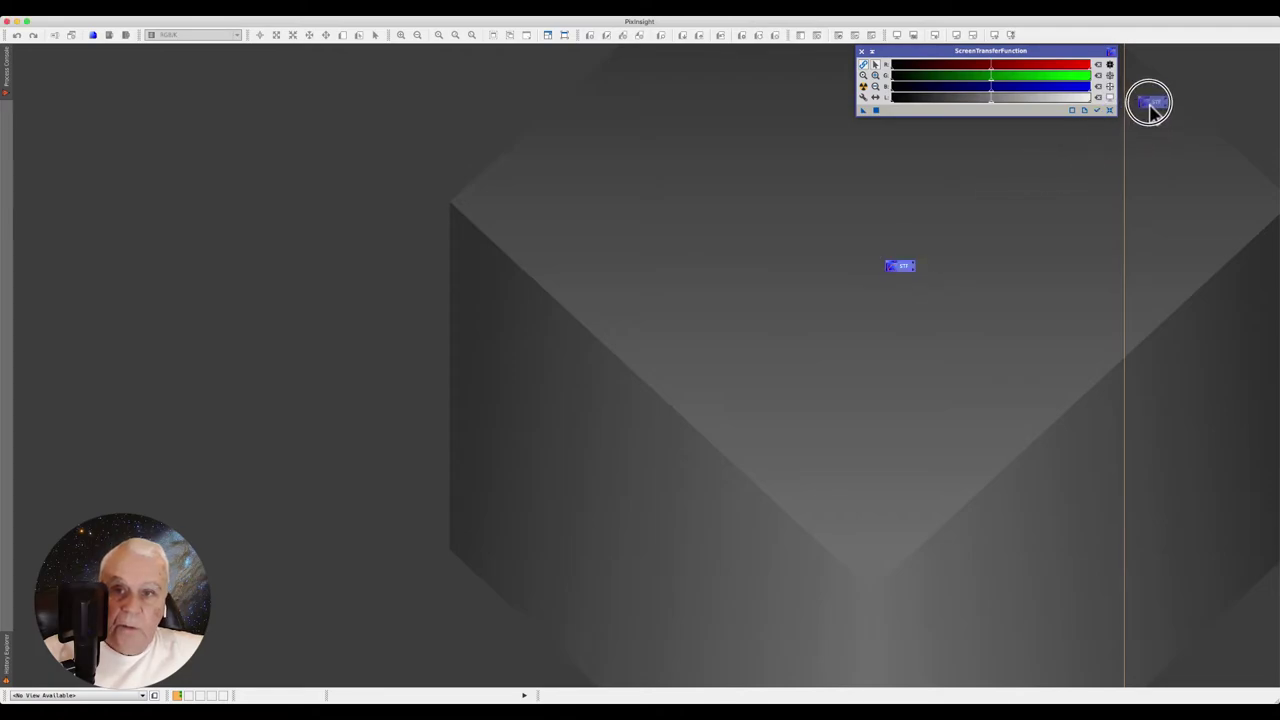
left_click_drag(1143, 127, 1141, 125)
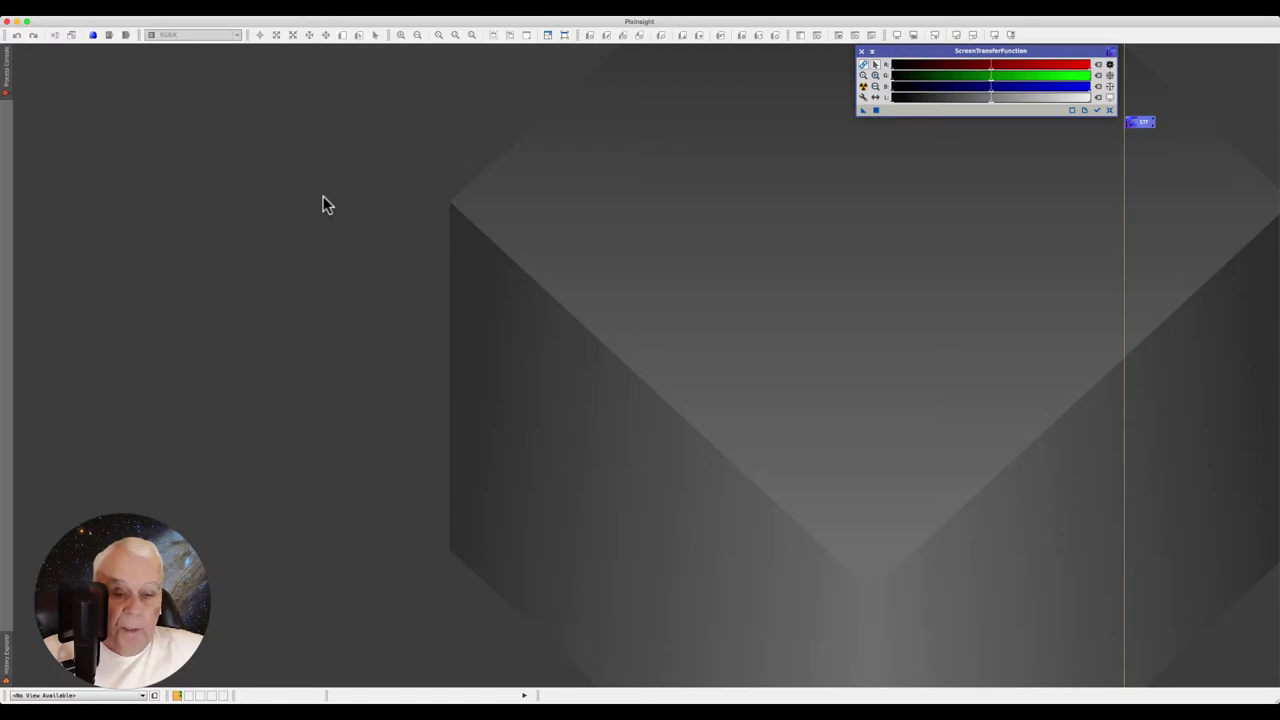
left_click(240, 11)
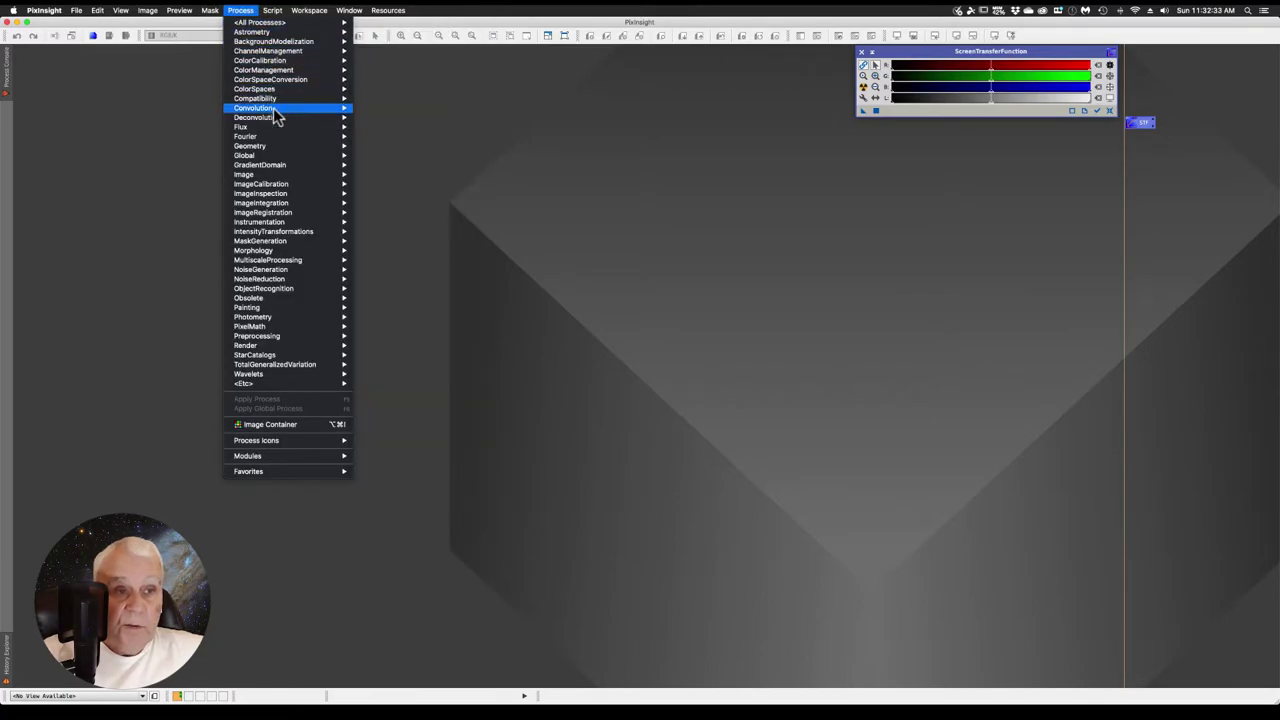
mouse_move(250, 146)
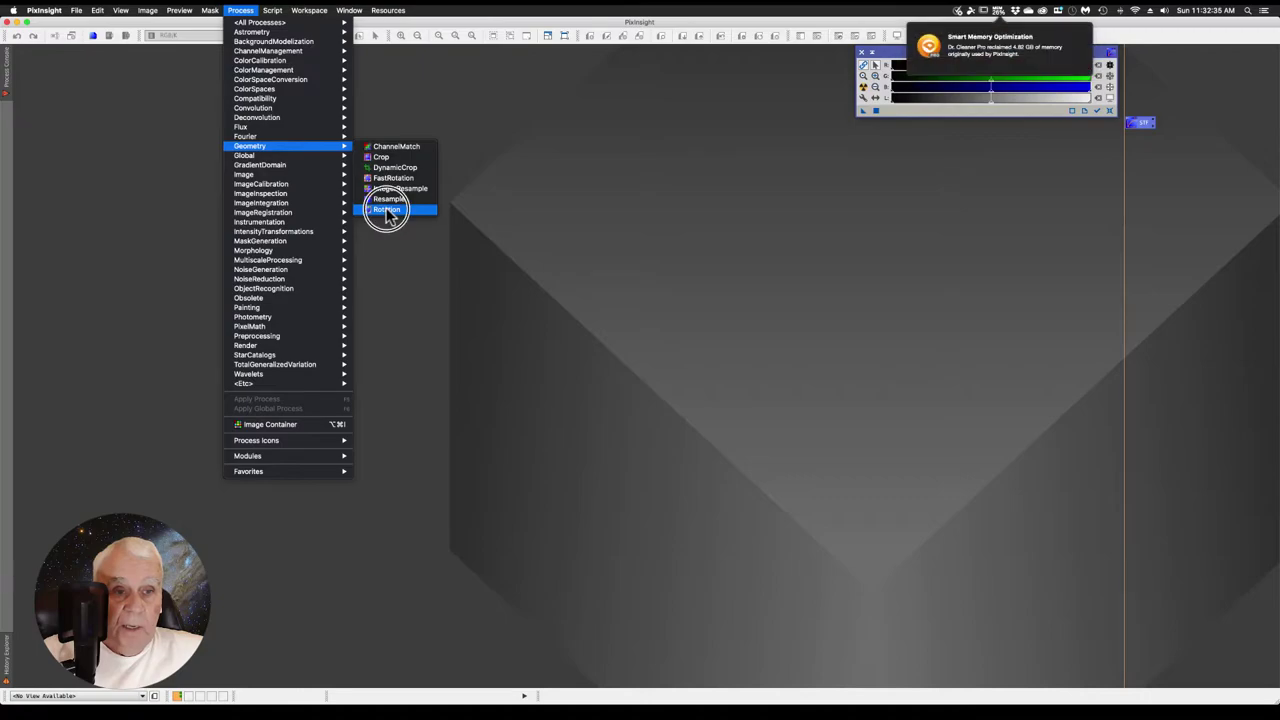
Create a Rotation instance icon, Process02, on the workspace and close the Rotation tool
left_click(386, 209)
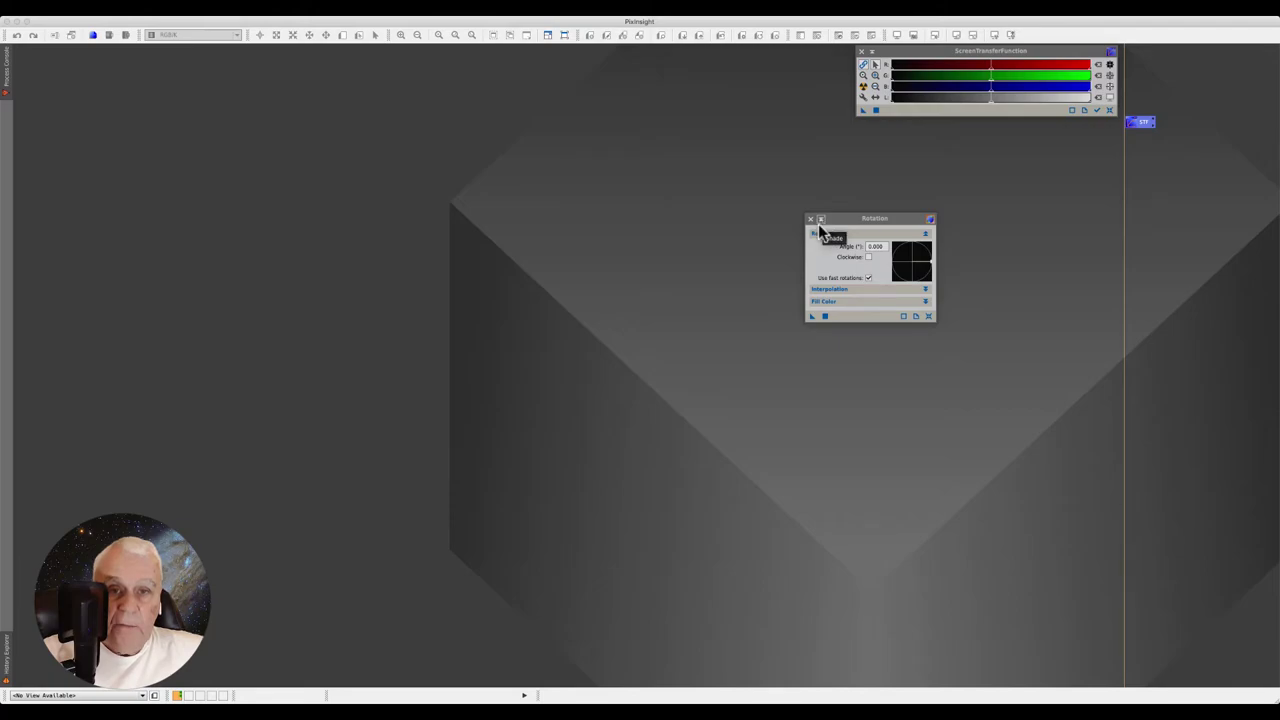
left_click_drag(811, 317, 721, 377)
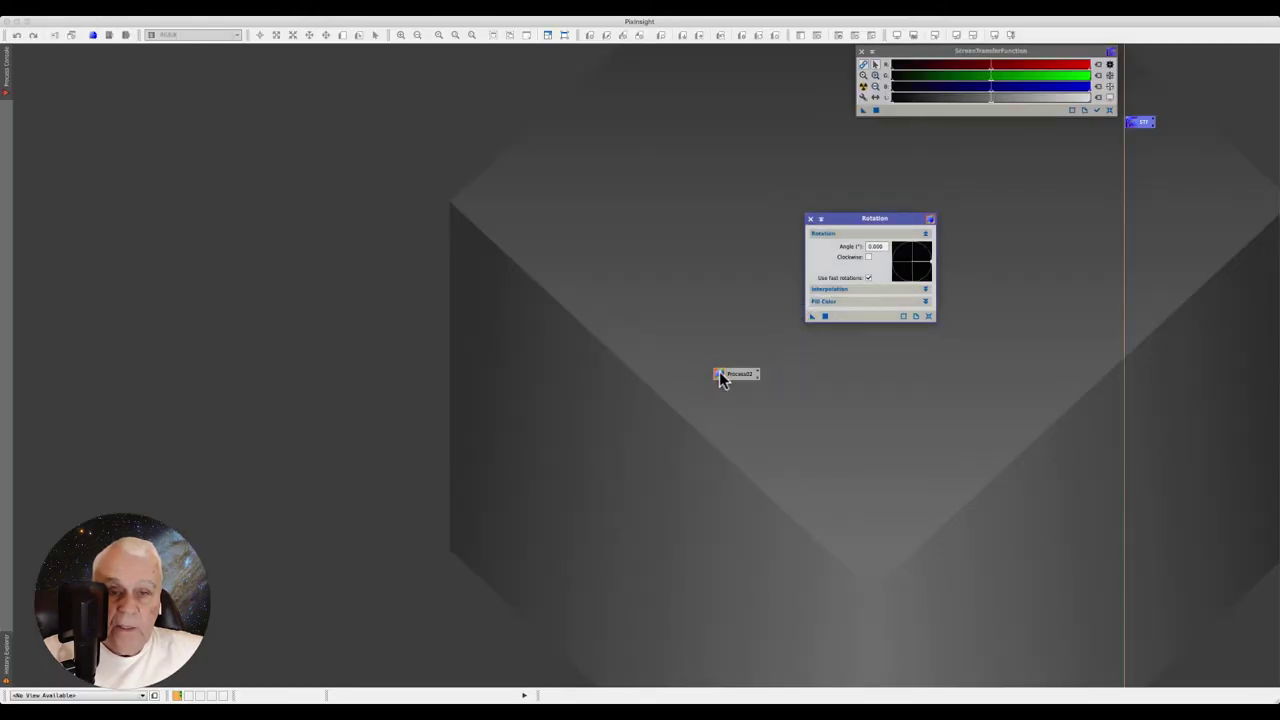
left_click(811, 219)
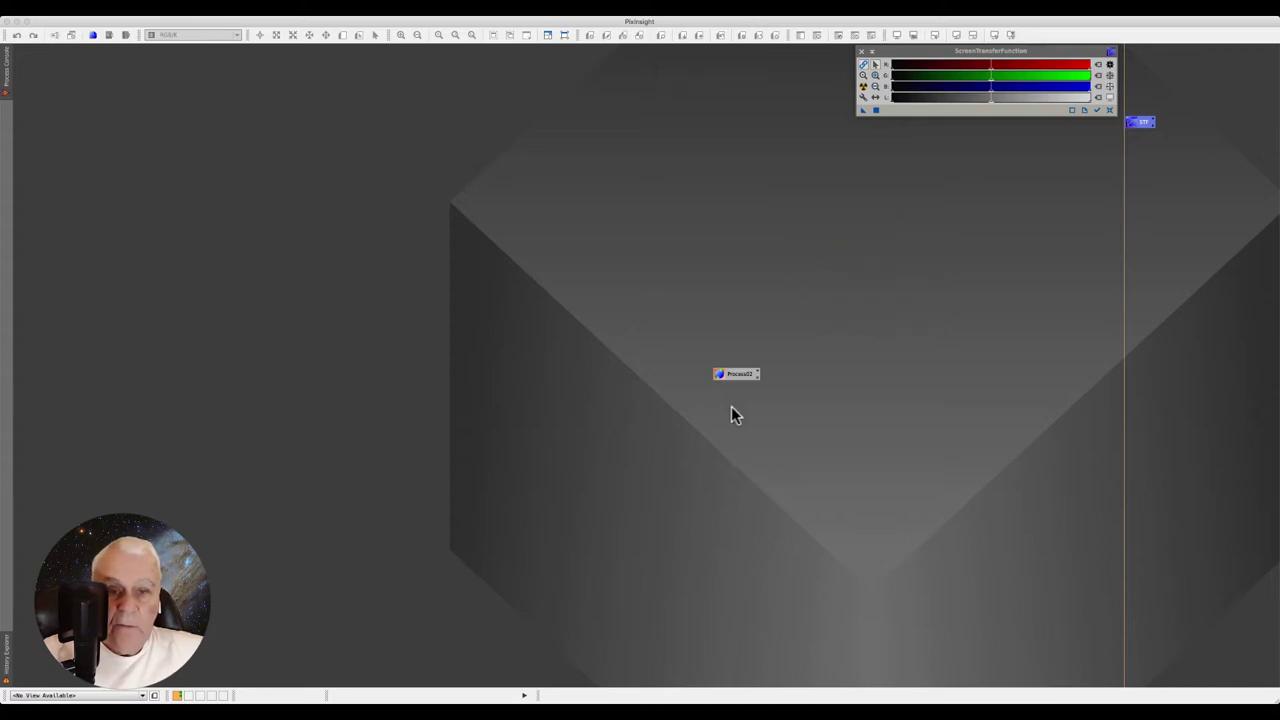
right_click(738, 375)
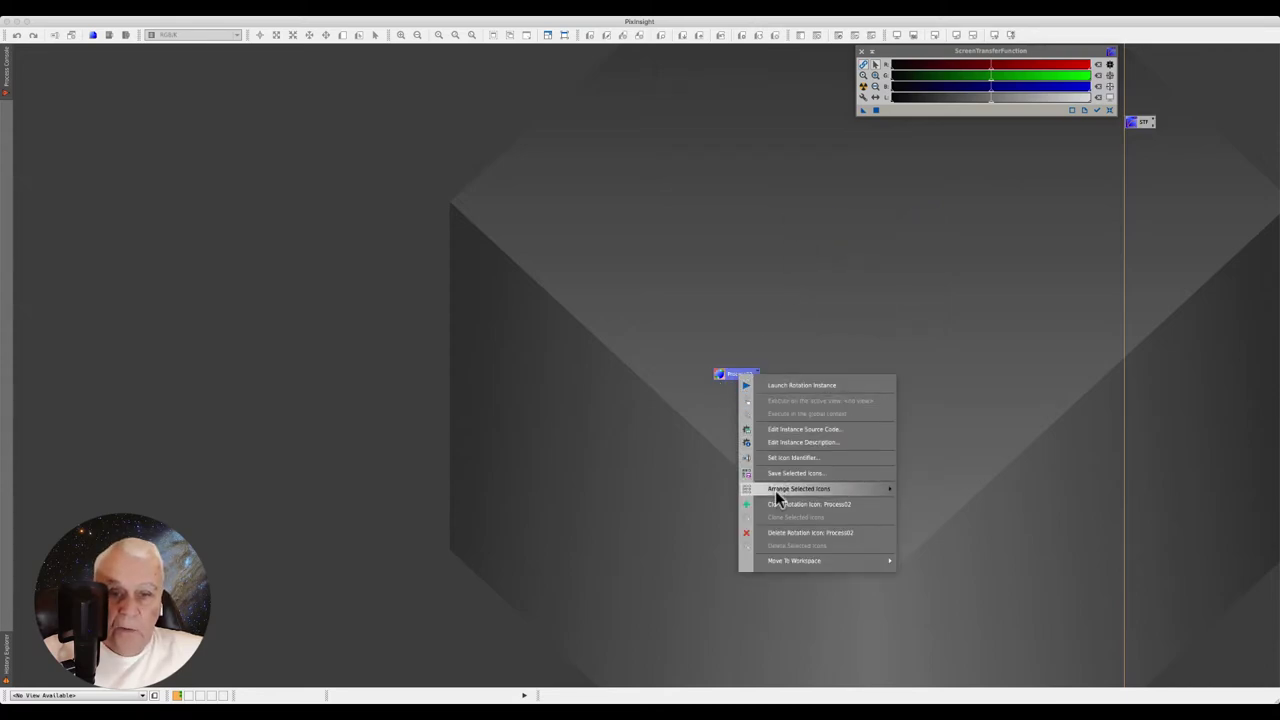
Rename the Process02 icon to Rotation
left_click(777, 460)
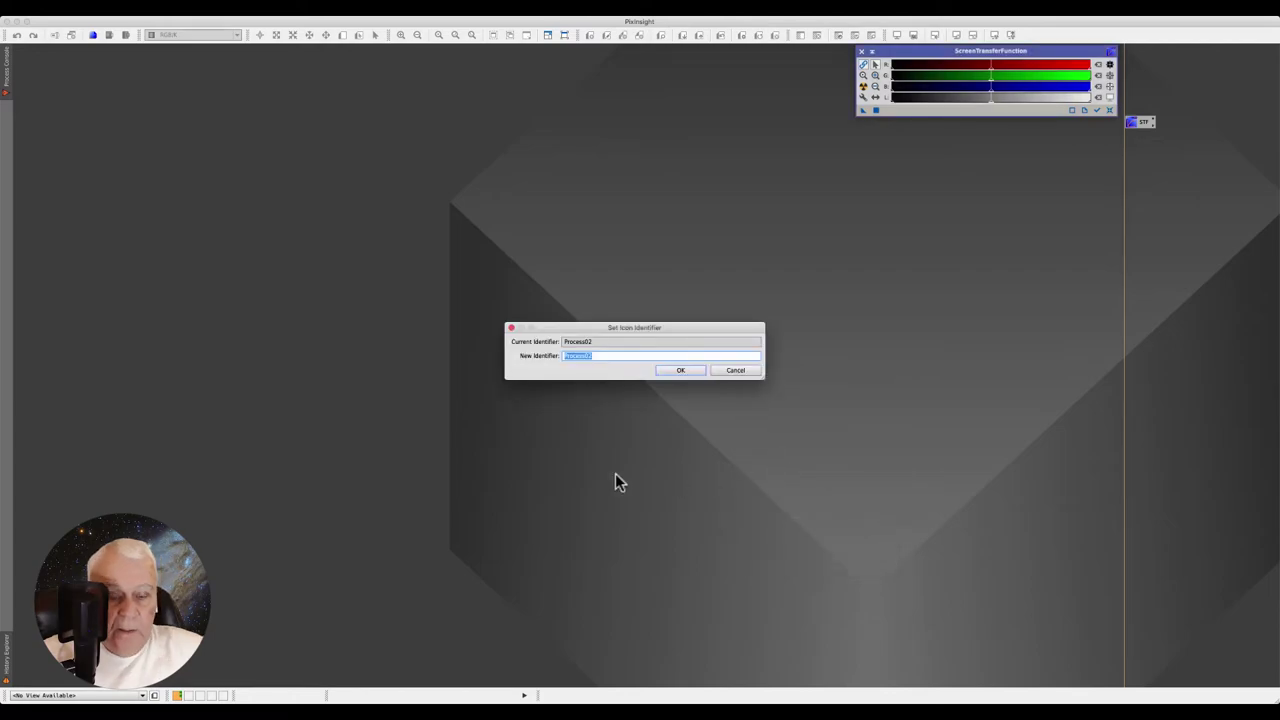
type("Ro")
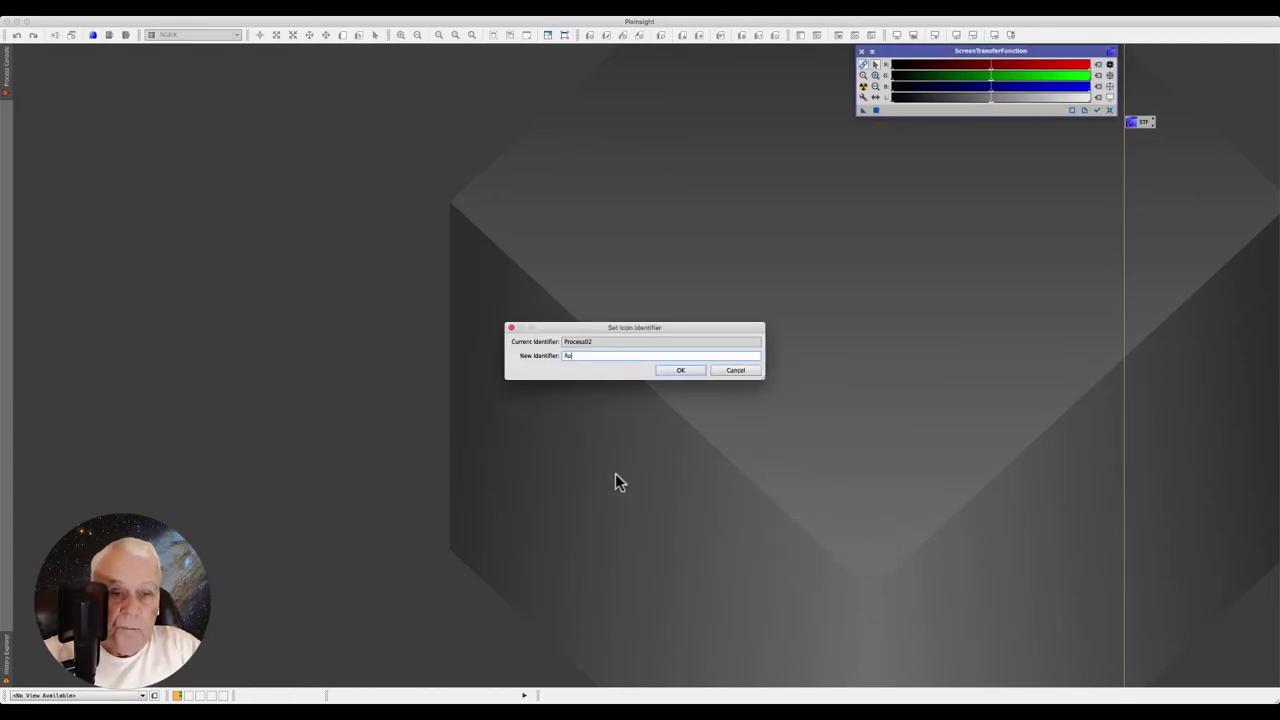
type("tation")
key("Return")
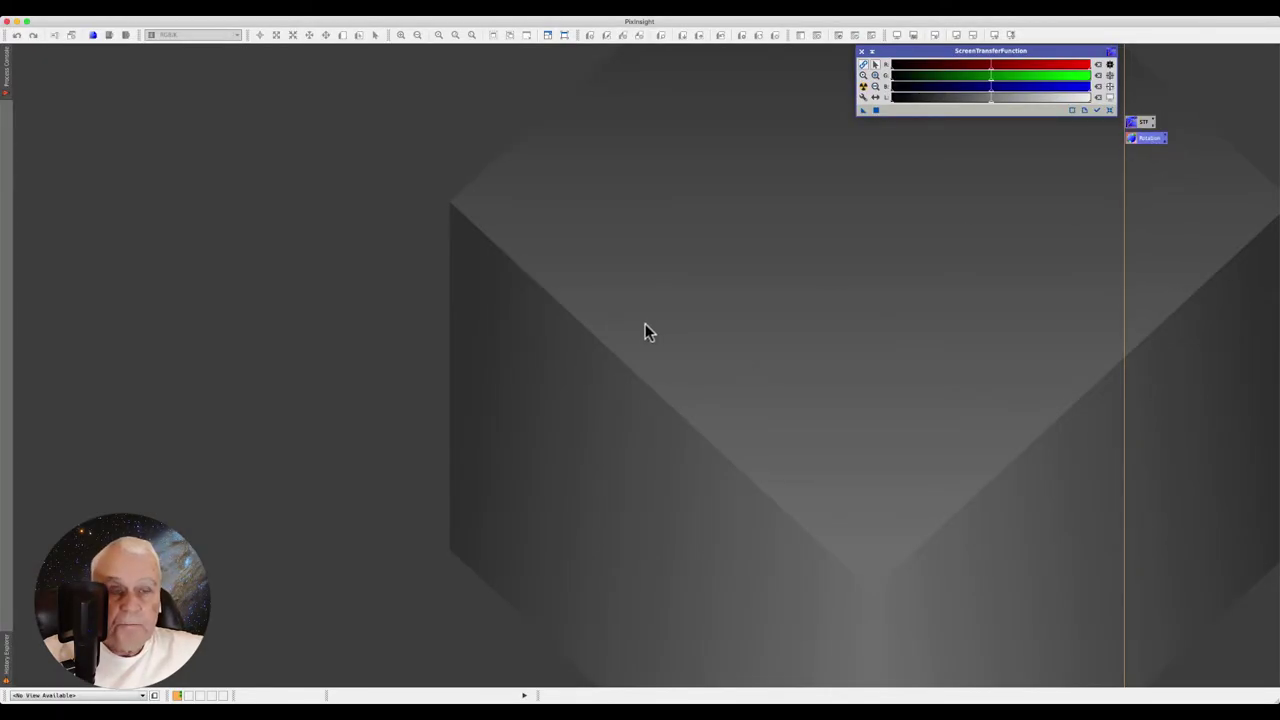
left_click(241, 10)
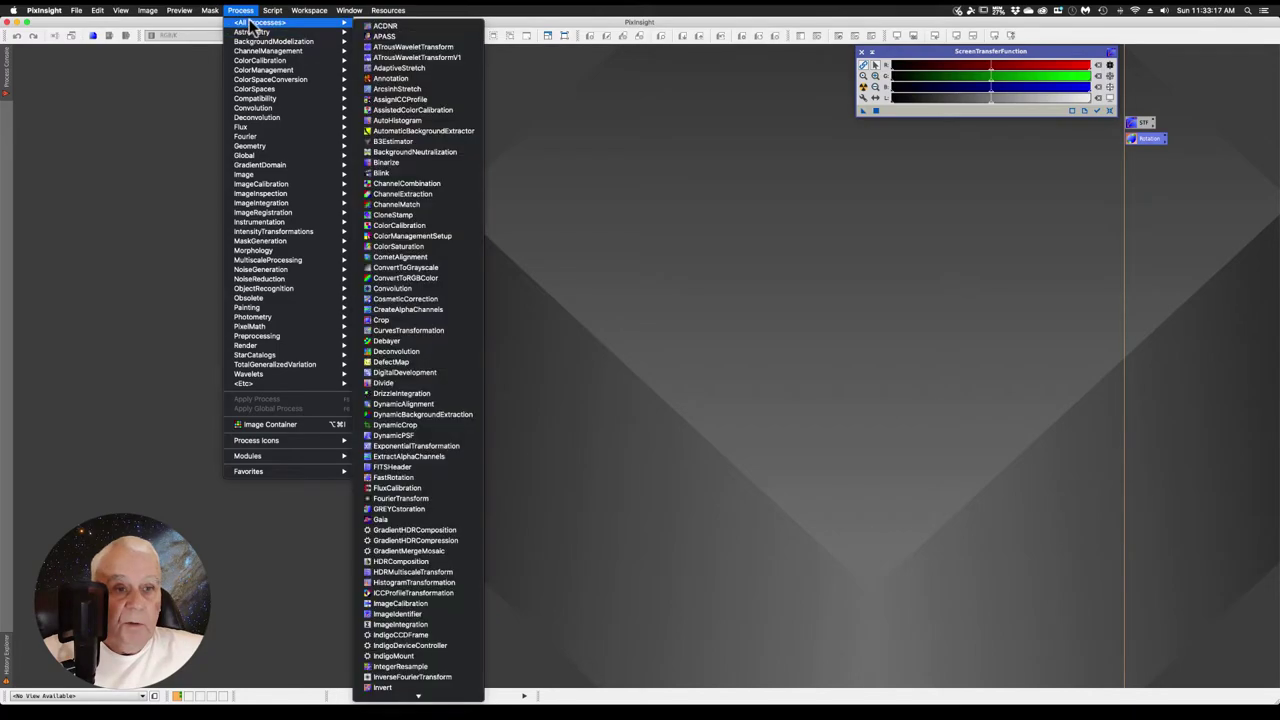
mouse_move(262, 22)
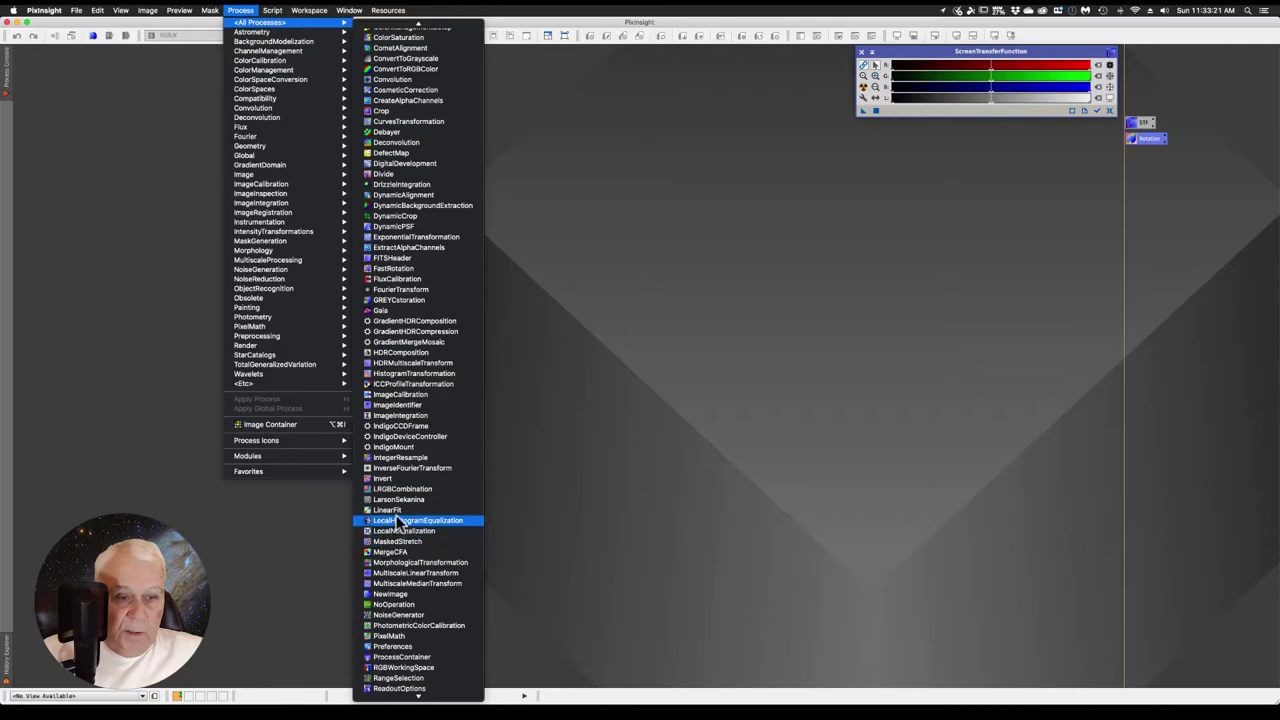
Create a LinearFit instance icon and rename it from Process03 to LinearFit
left_click(394, 512)
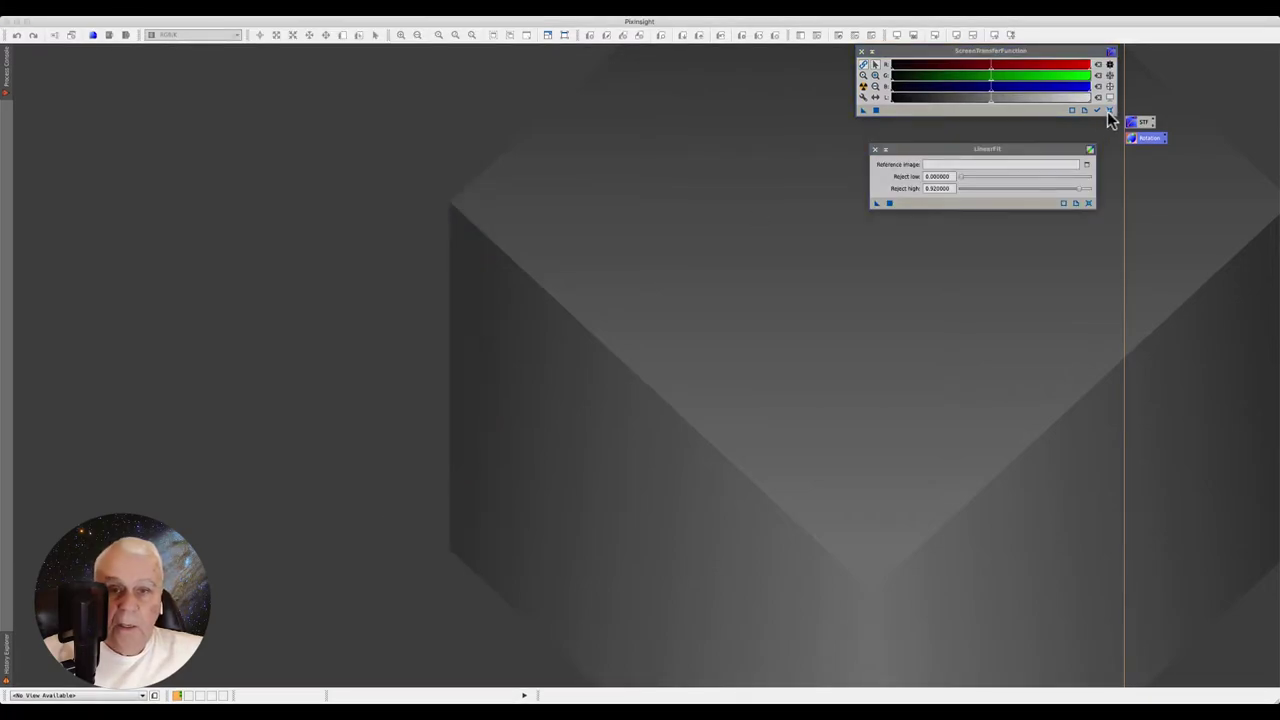
left_click_drag(876, 203, 880, 290)
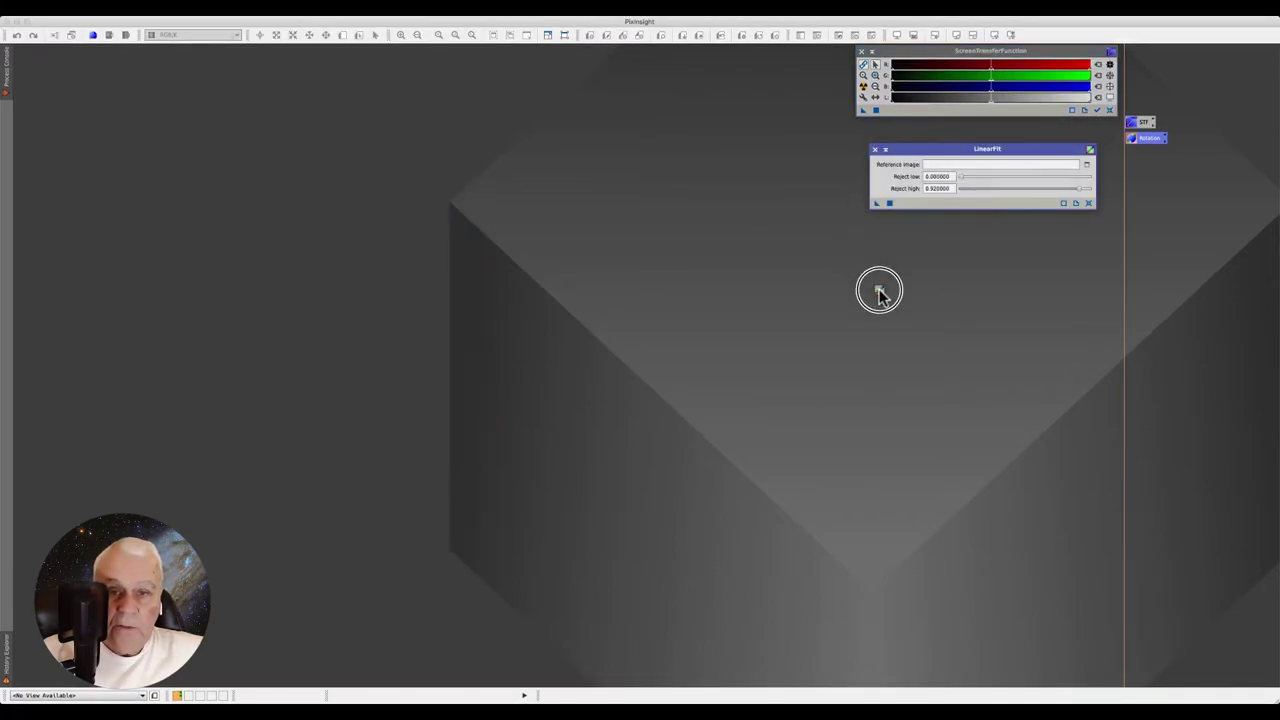
right_click(895, 290)
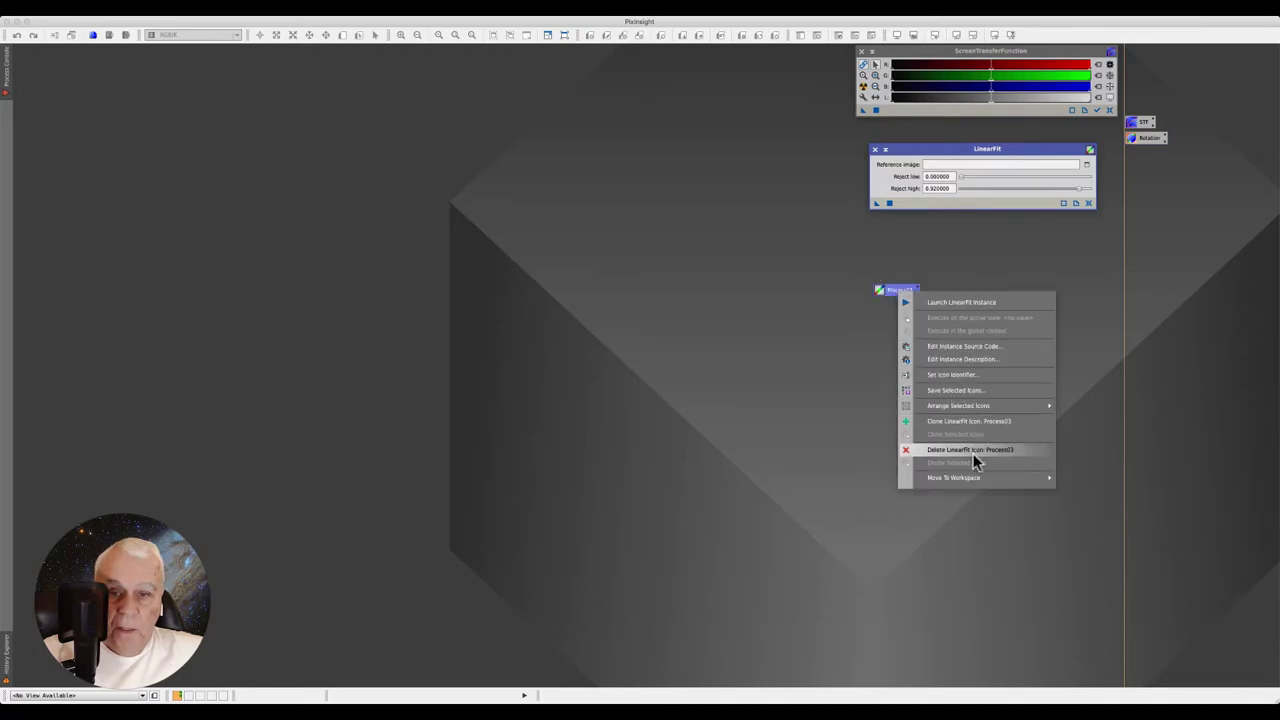
left_click(958, 375)
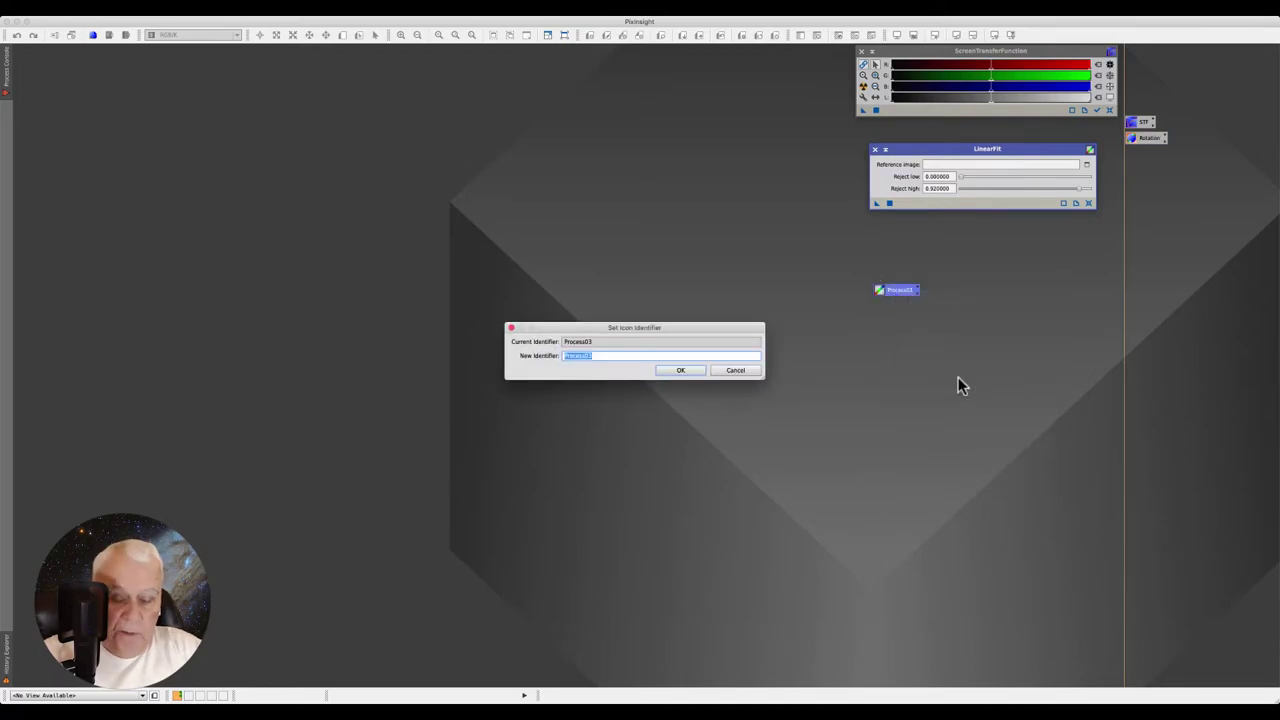
type("LinearF")
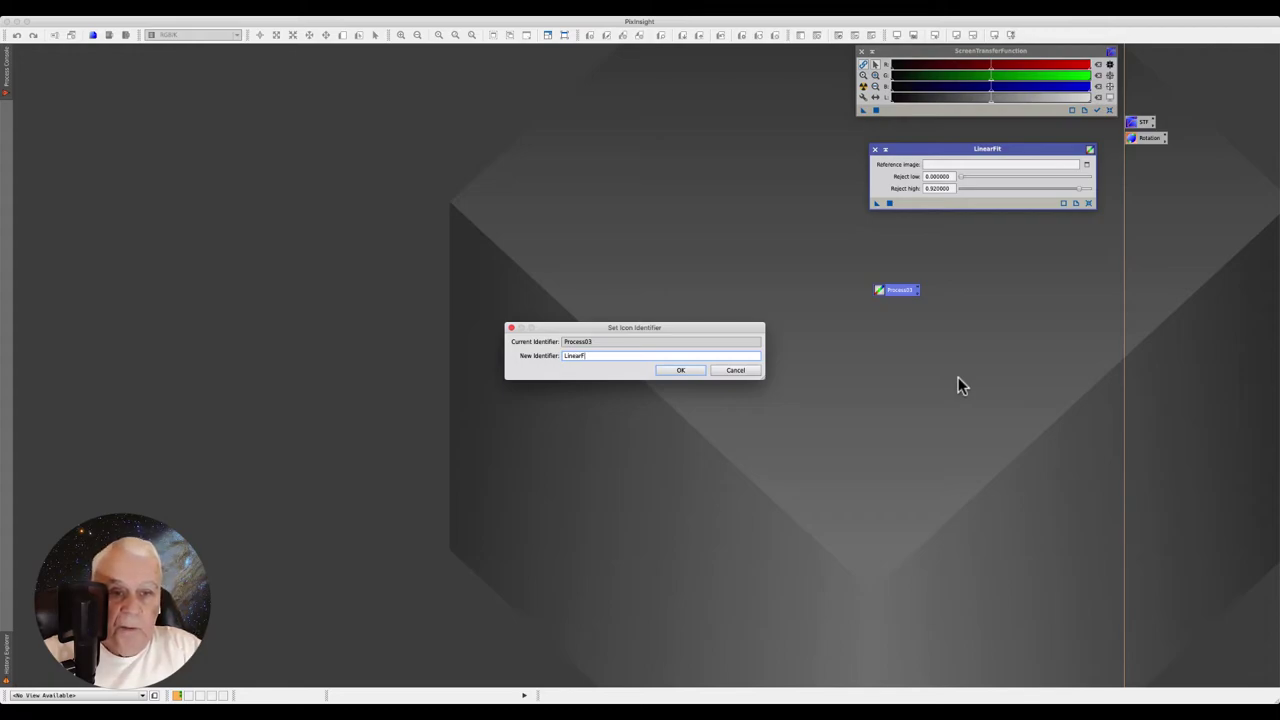
type("it")
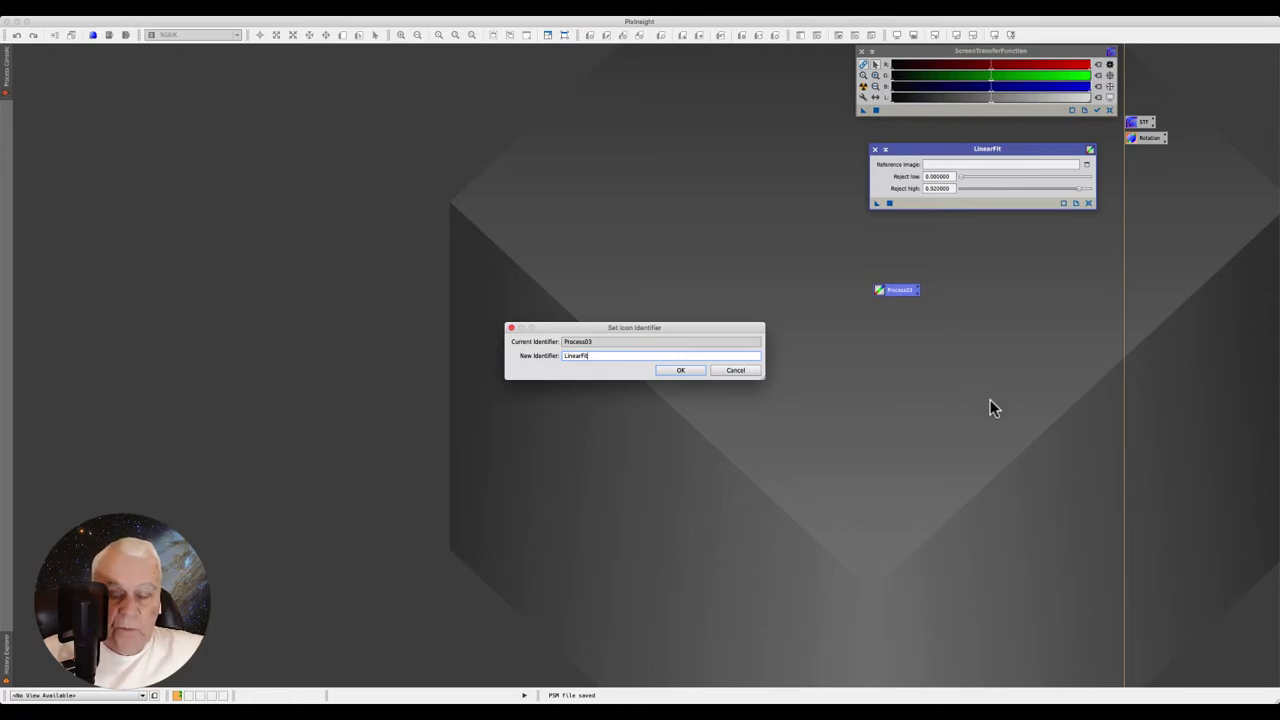
left_click(677, 371)
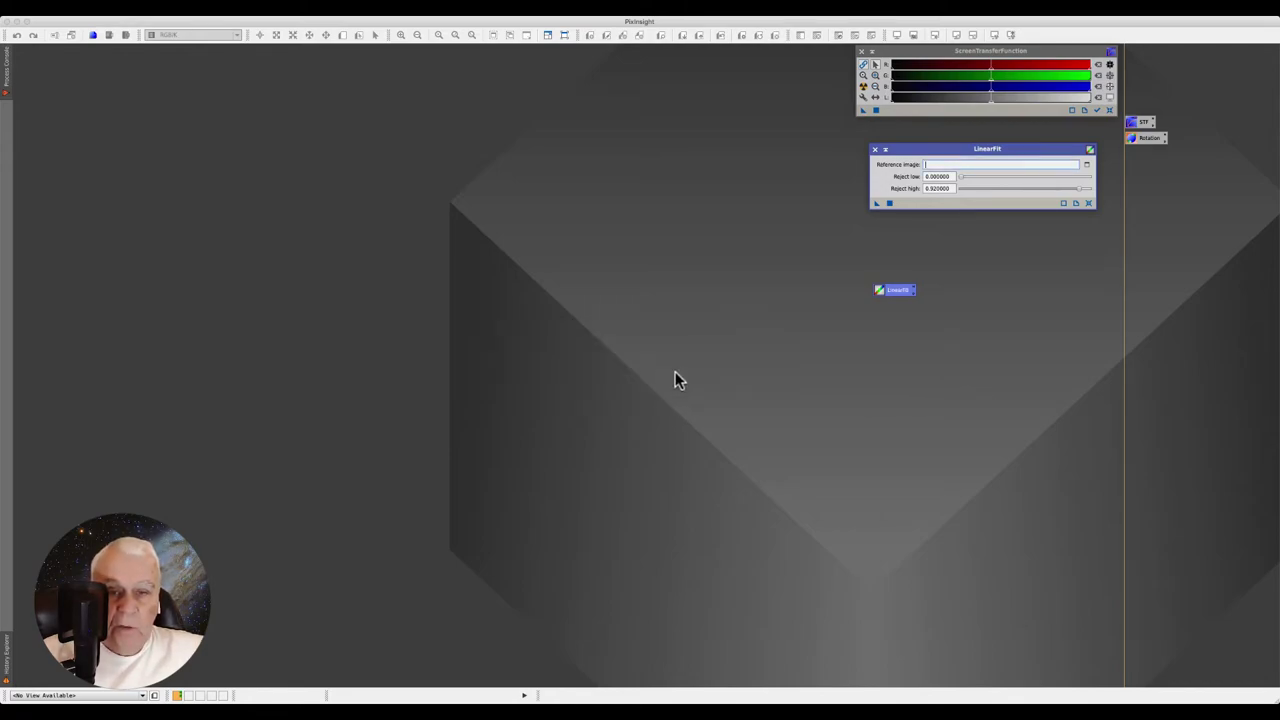
Stack the LinearFit icon beneath the Rotation icon at the workspace's right edge
left_click_drag(888, 290, 1146, 165)
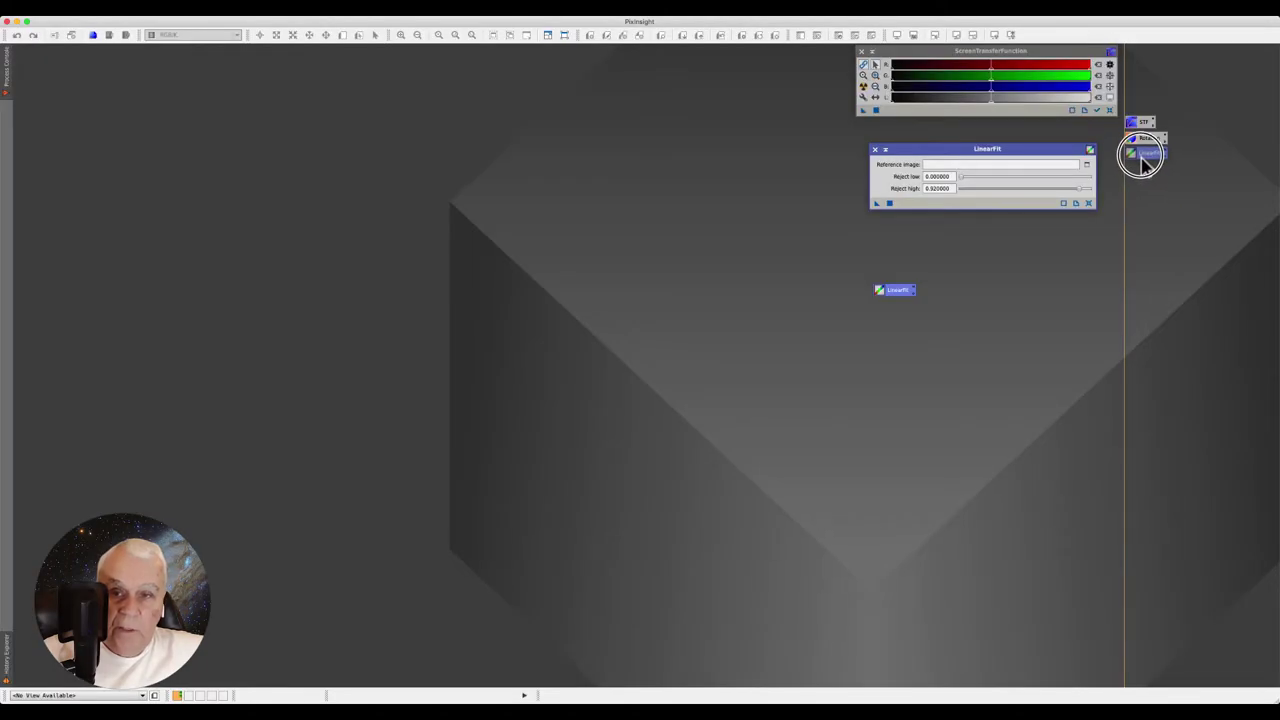
left_click_drag(1143, 162, 1140, 158)
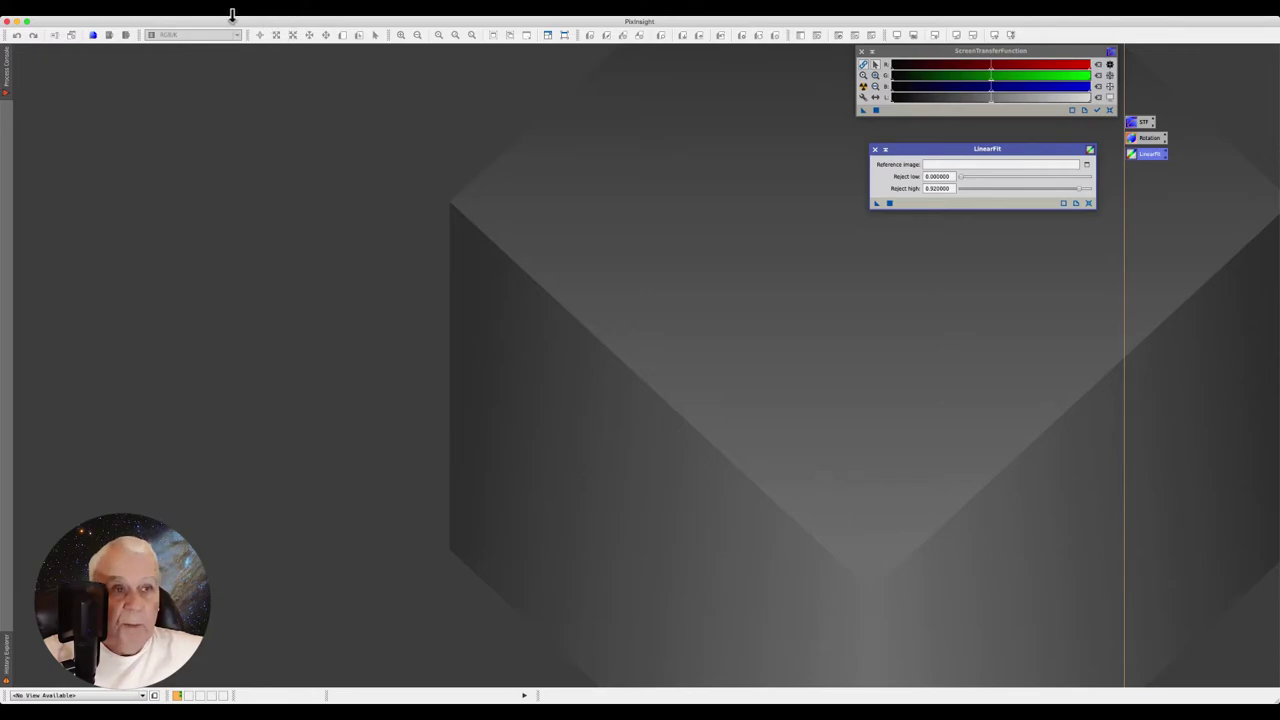
left_click(232, 12)
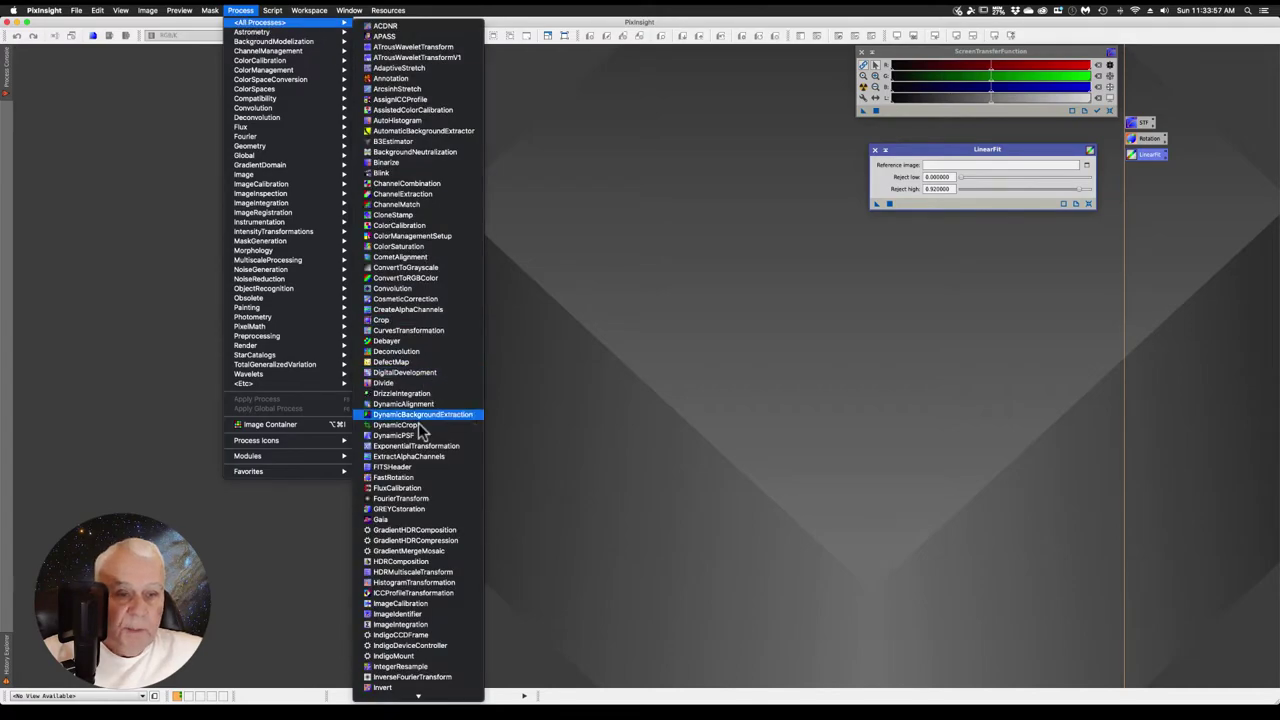
mouse_move(262, 22)
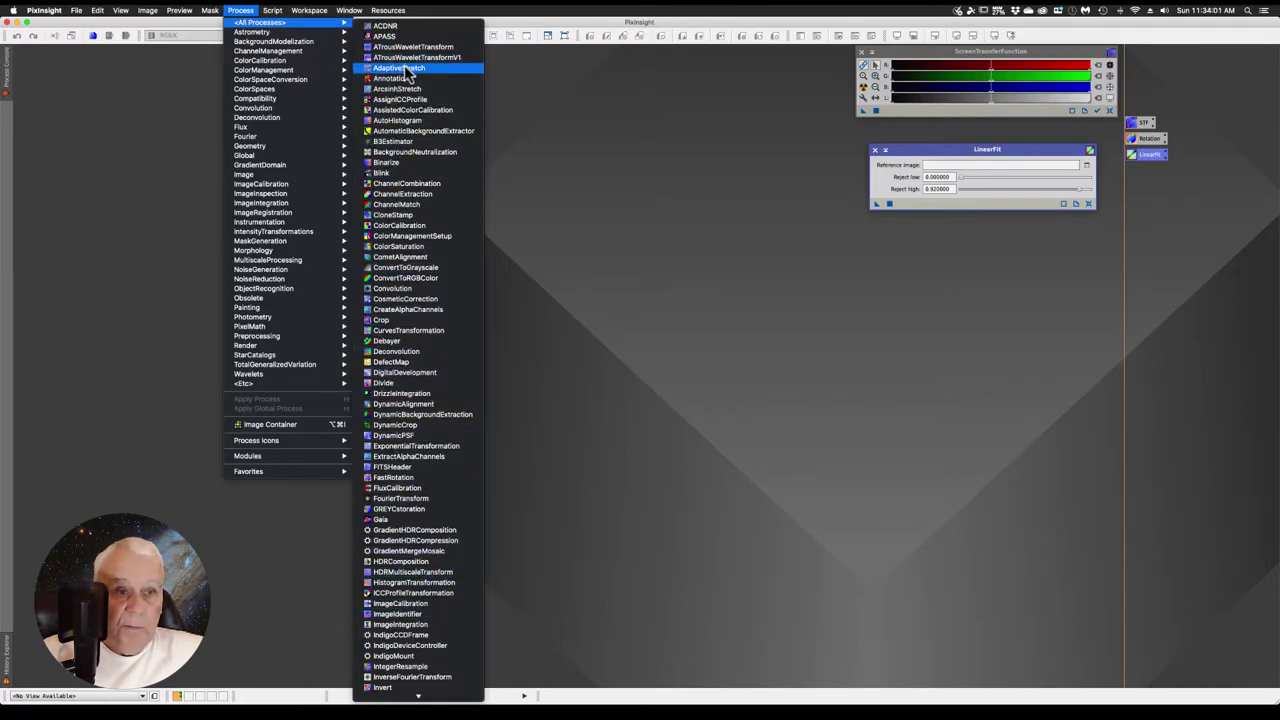
left_click(399, 131)
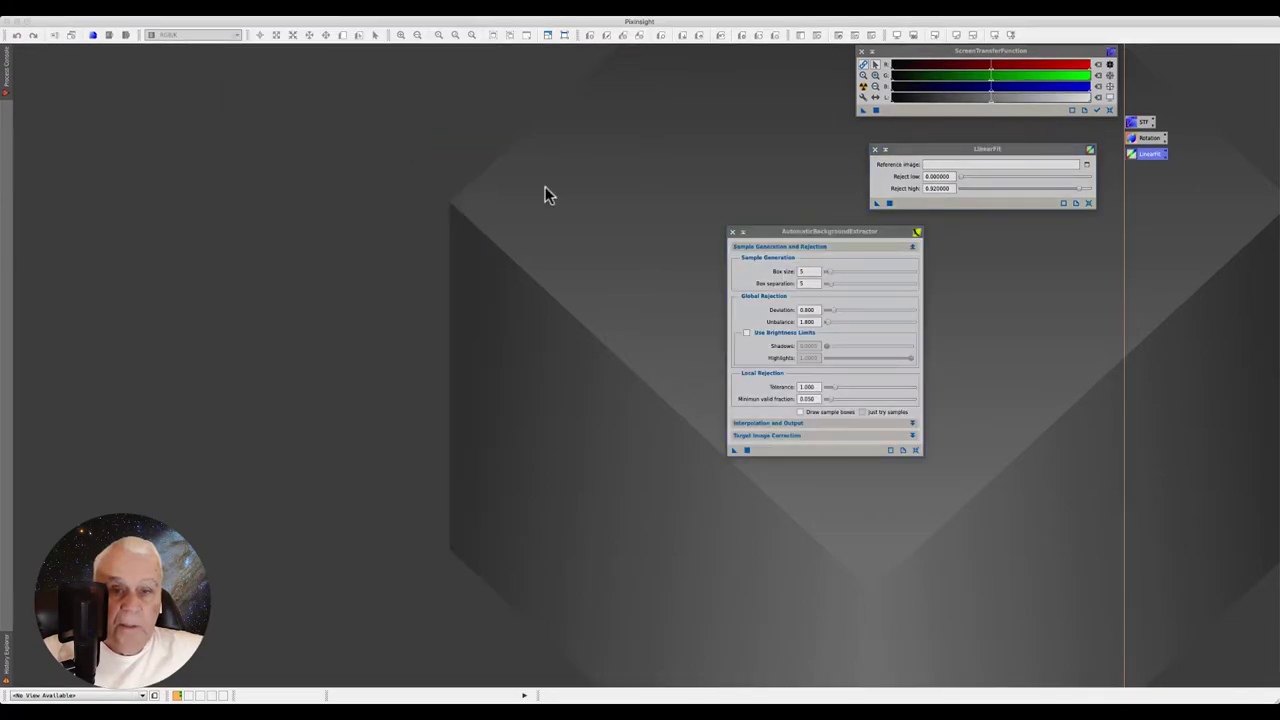
left_click_drag(734, 450, 548, 483)
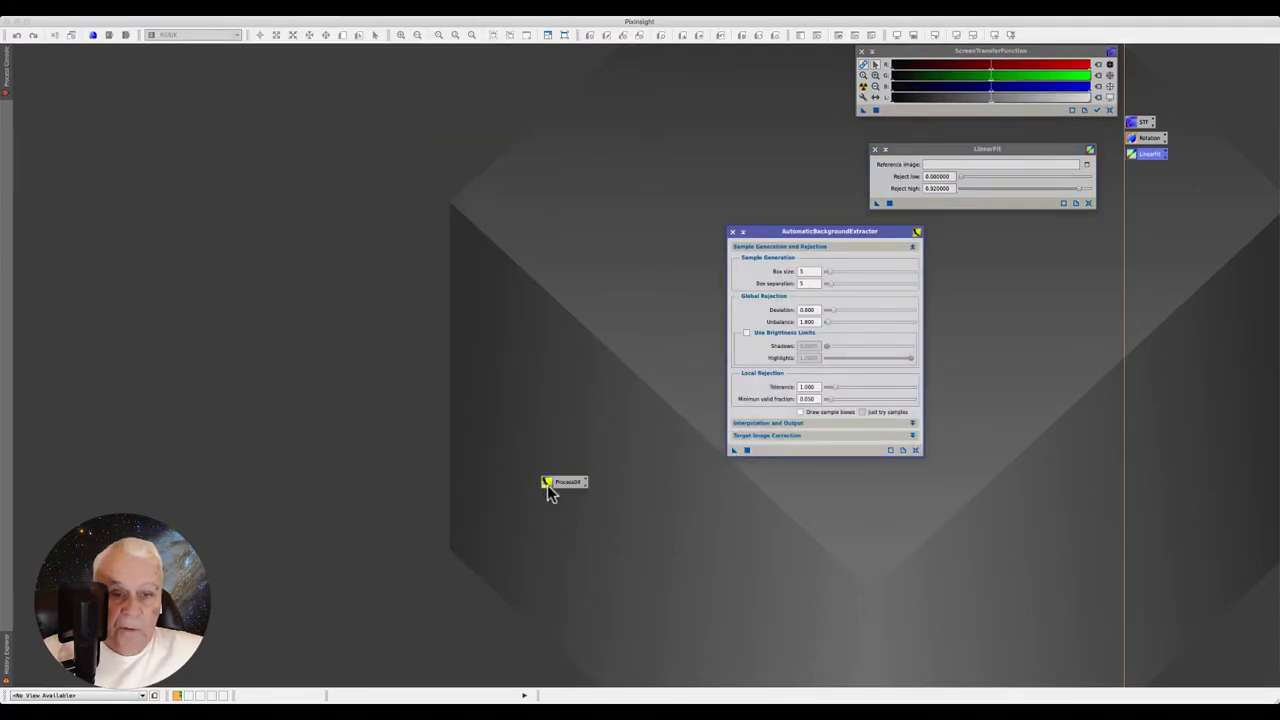
right_click(565, 485)
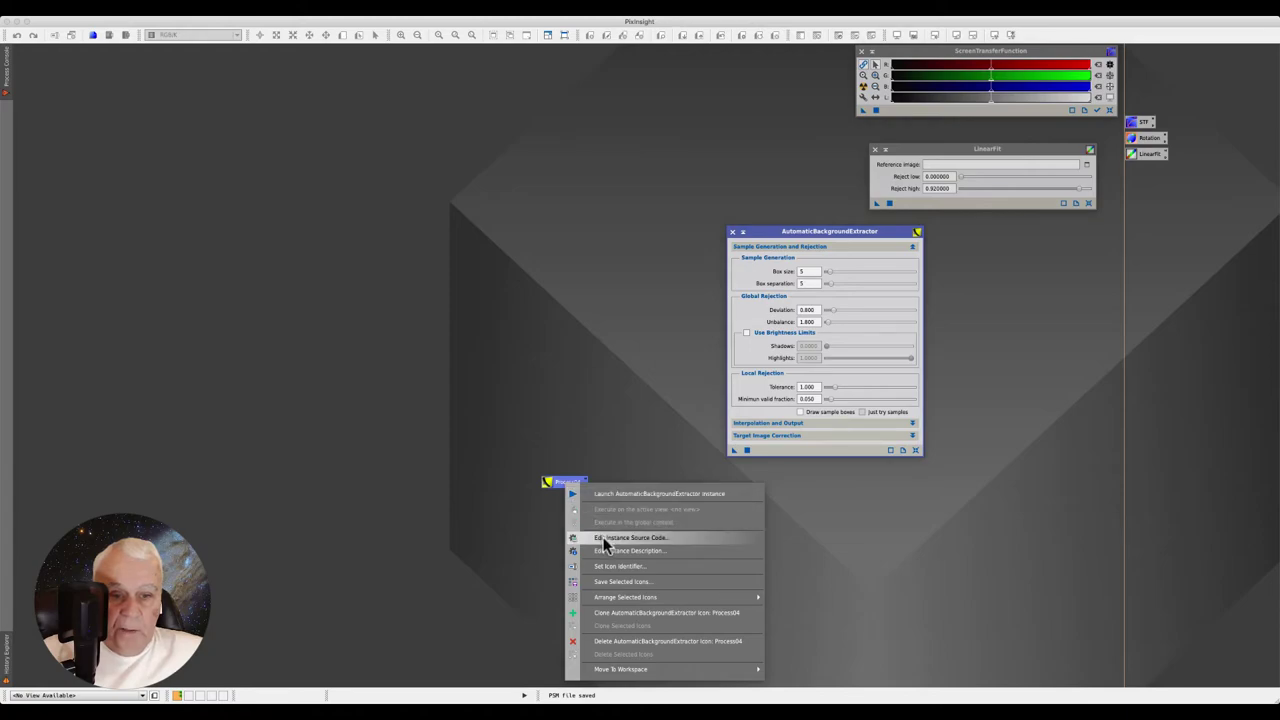
left_click(605, 567)
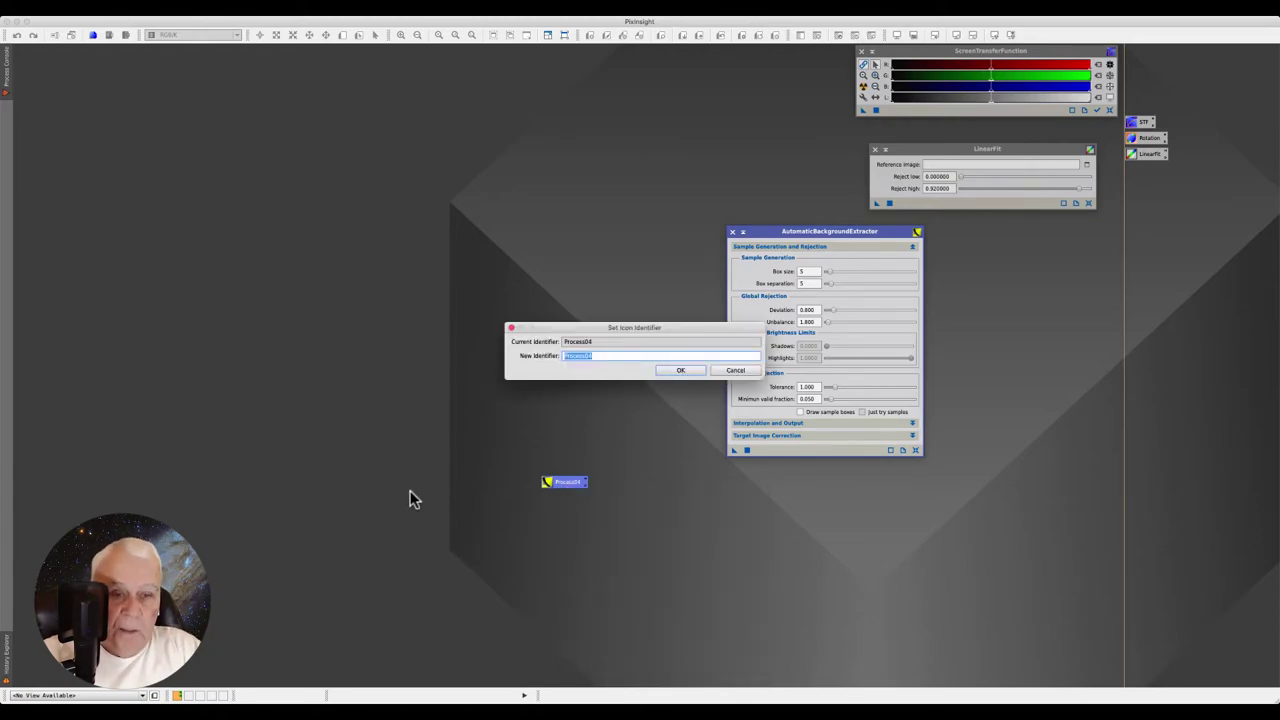
type("E")
key("Return")
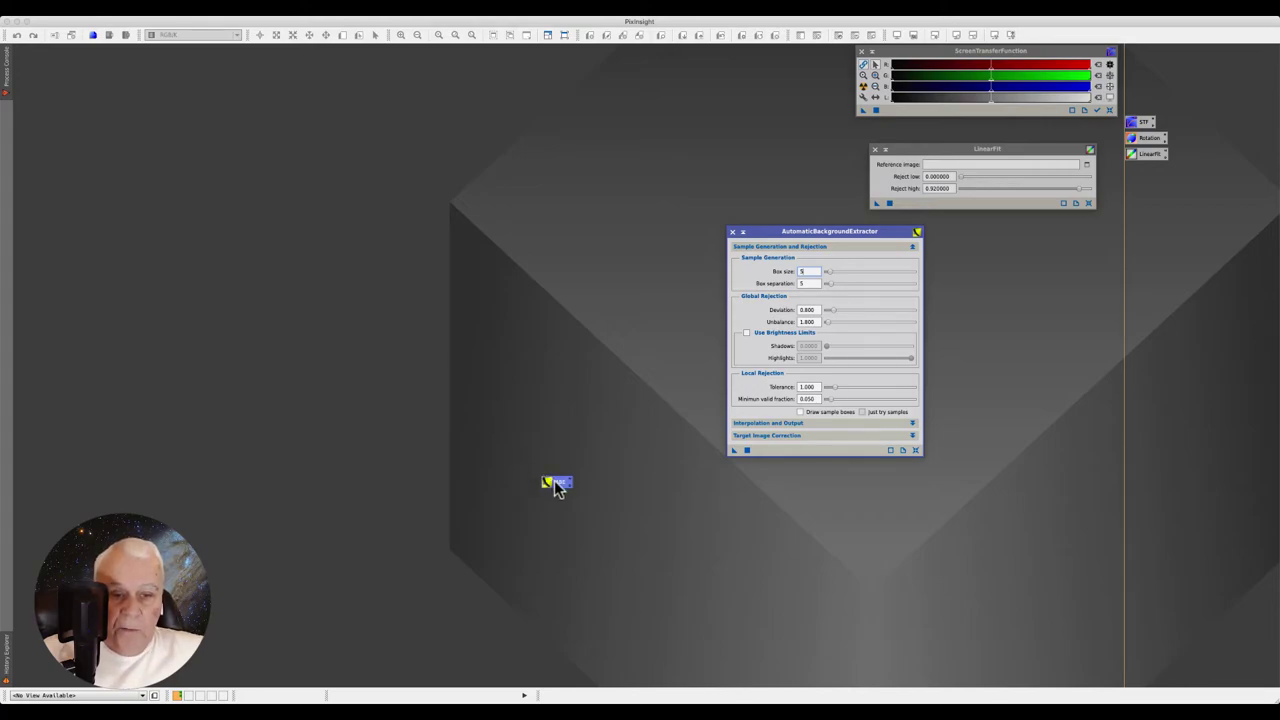
left_click_drag(1148, 155, 1146, 172)
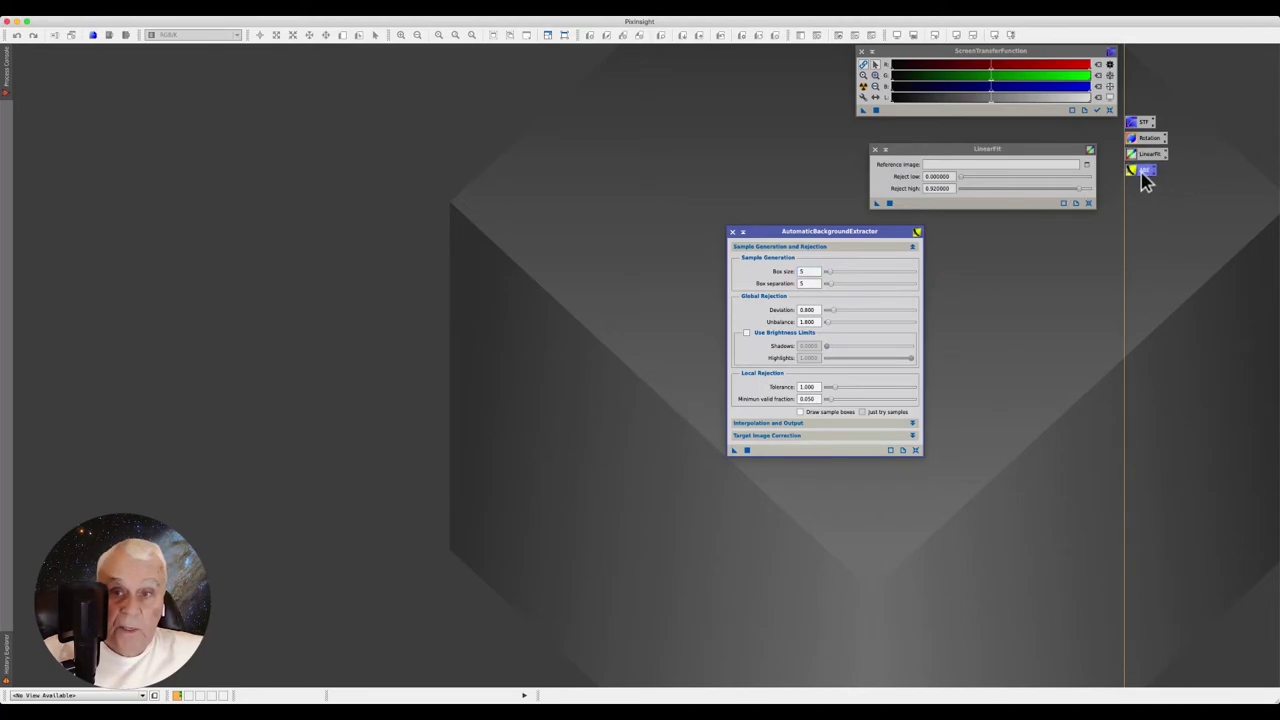
left_click(735, 232)
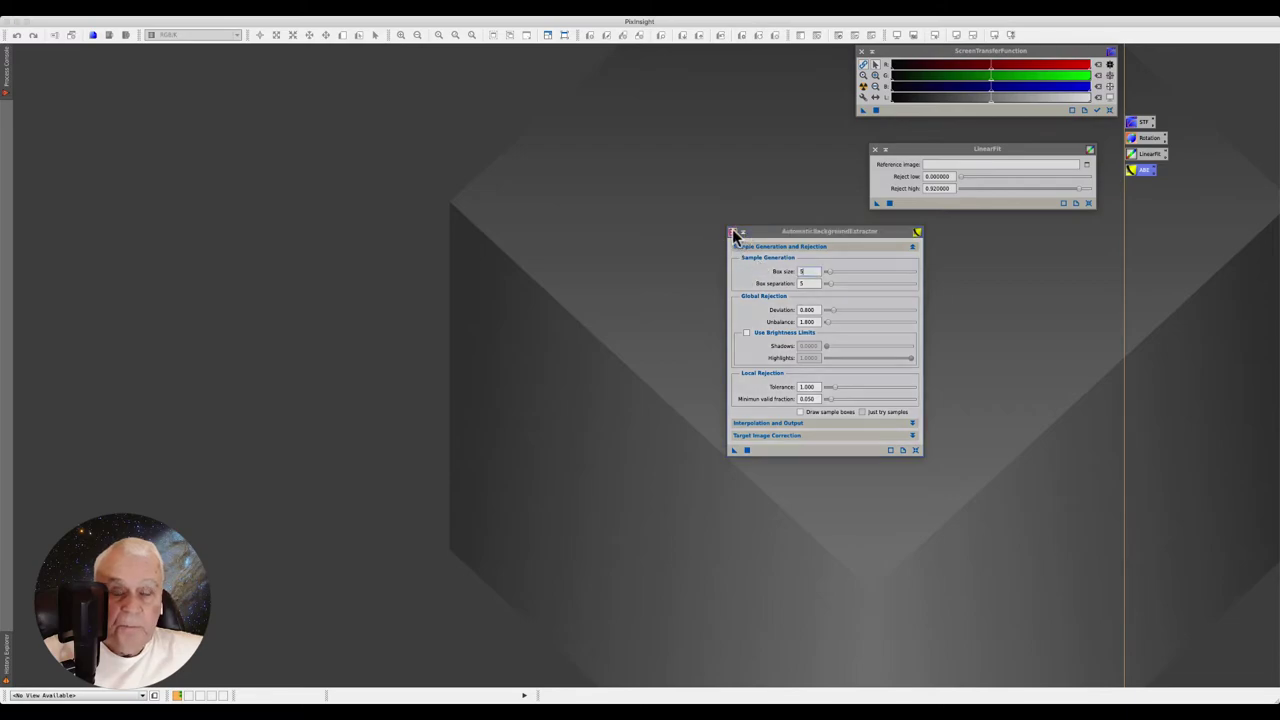
Create a DynamicBackgroundExtraction process icon and rename it DBE
left_click(240, 10)
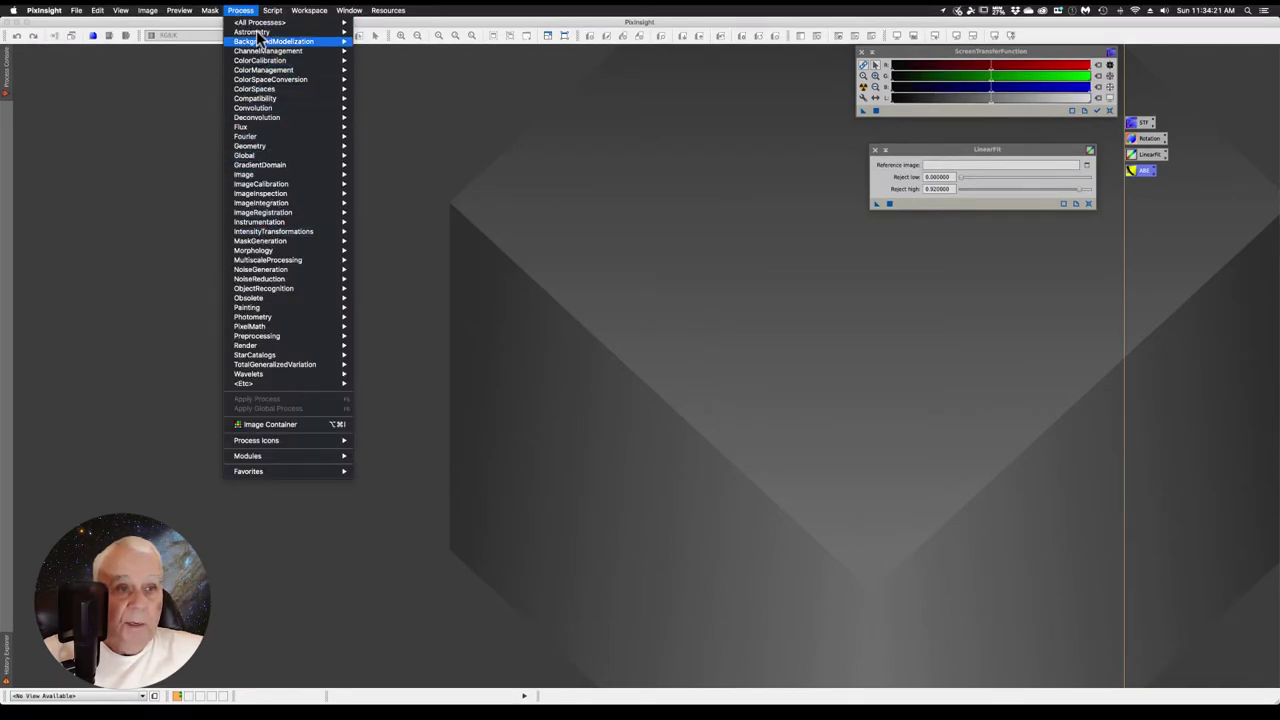
mouse_move(262, 22)
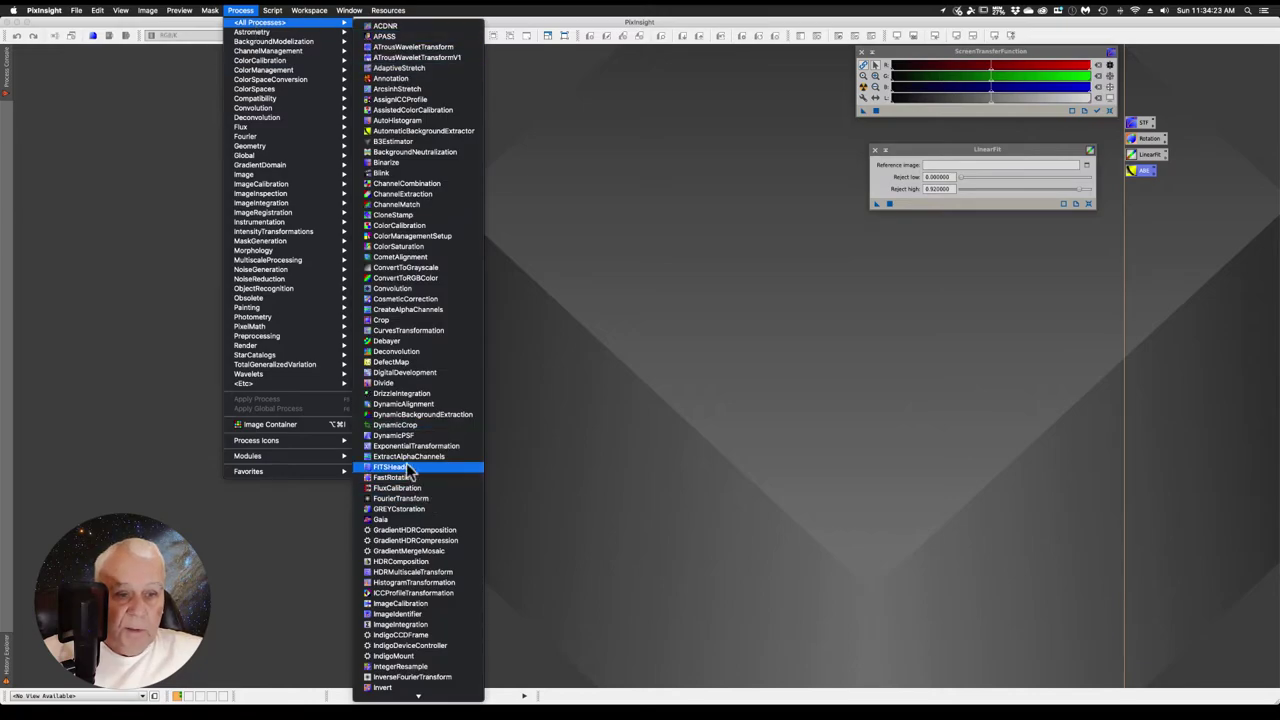
left_click(398, 415)
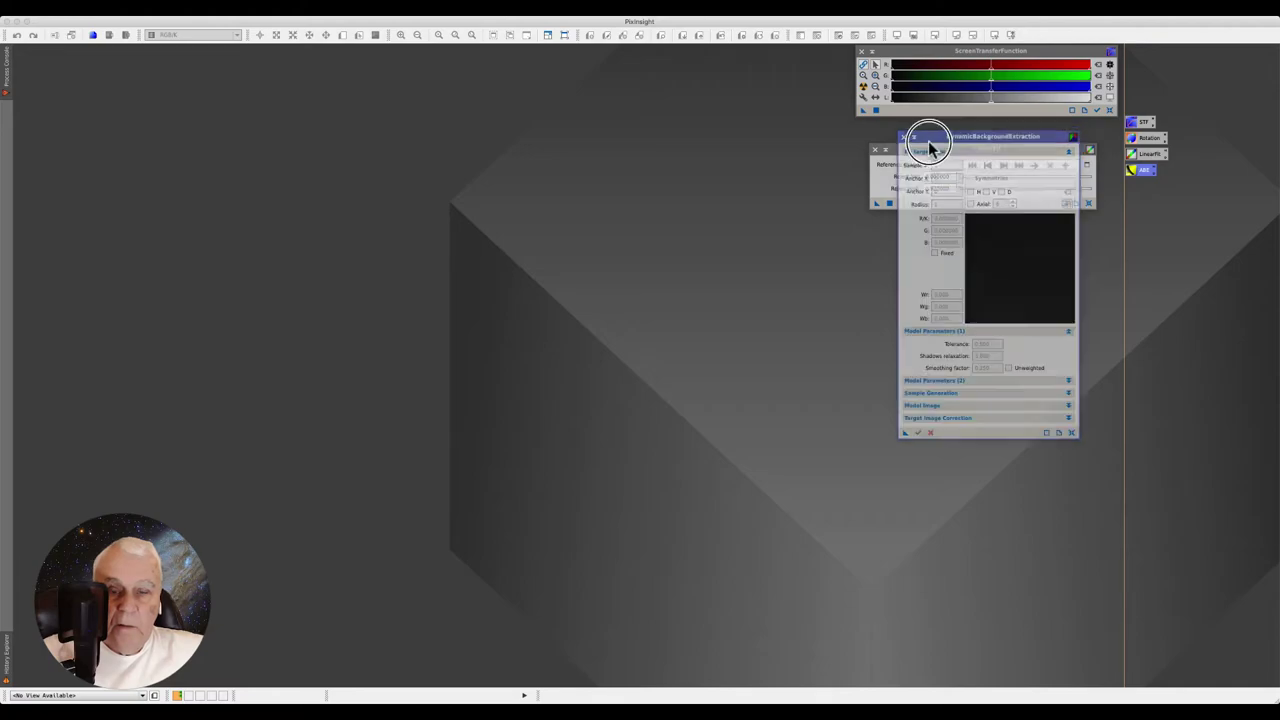
left_click_drag(956, 131, 759, 304)
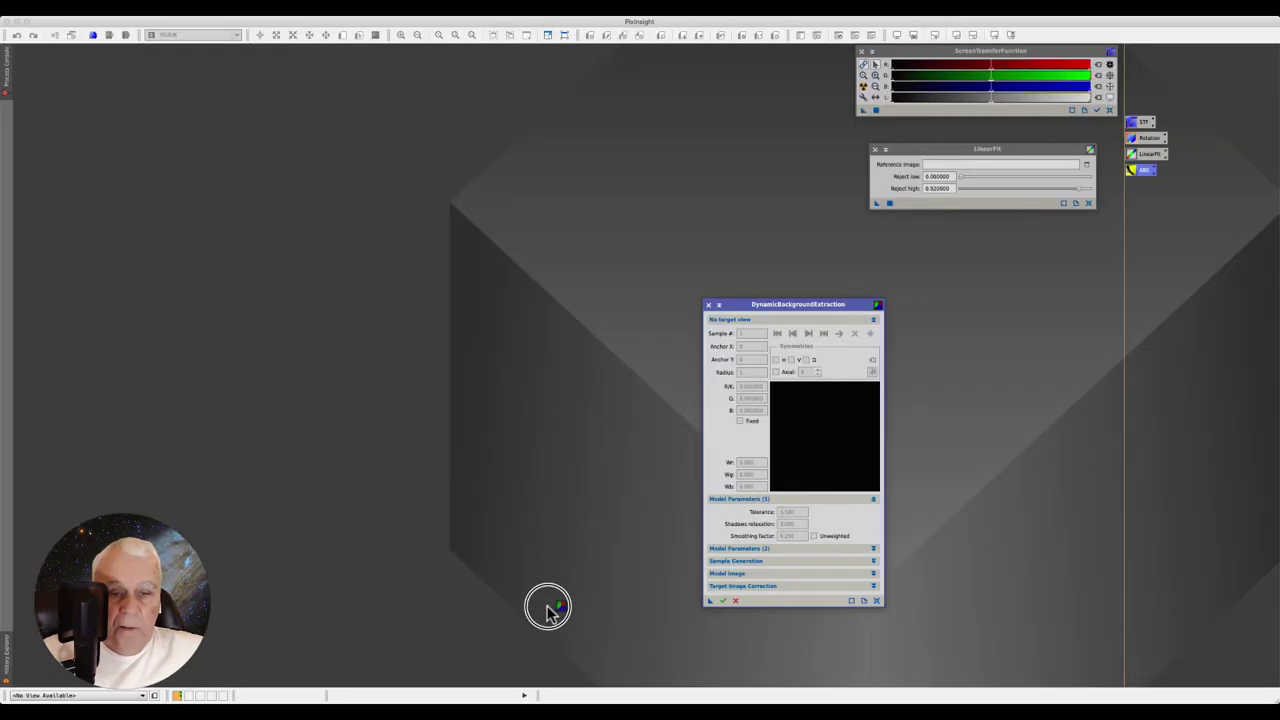
left_click_drag(708, 600, 507, 614)
right_click(514, 610)
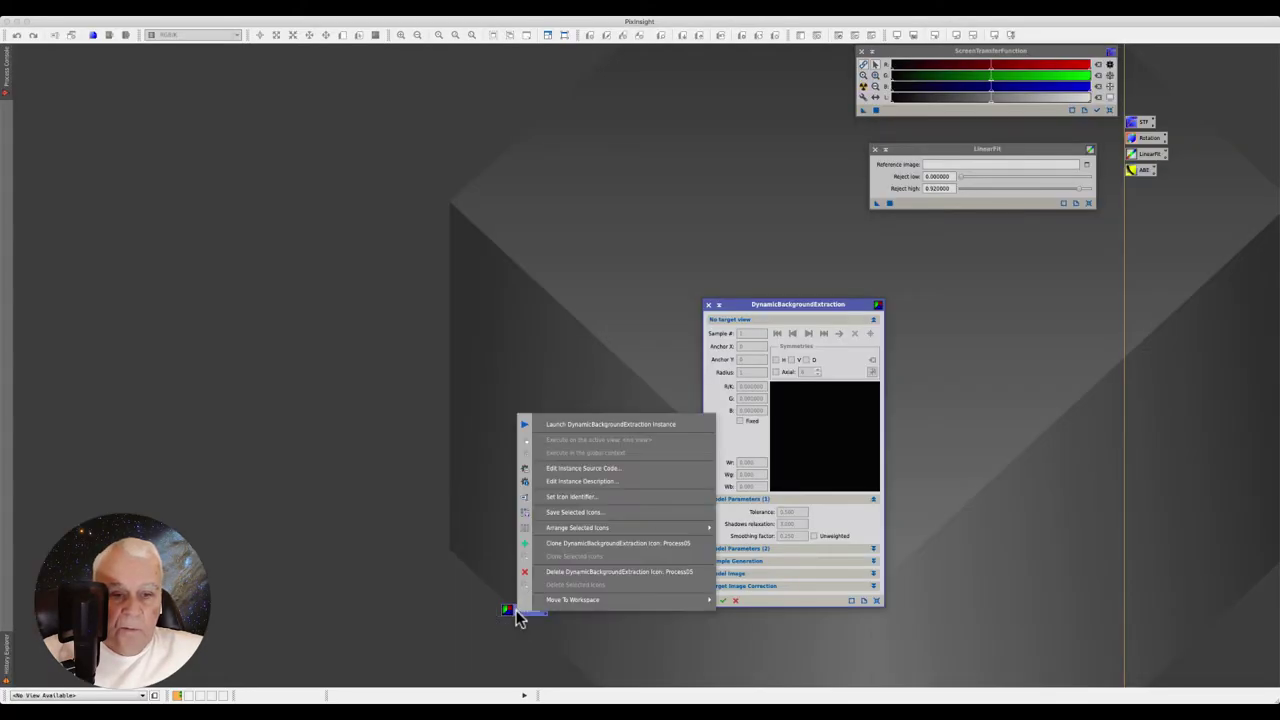
left_click(560, 499)
type("DB")
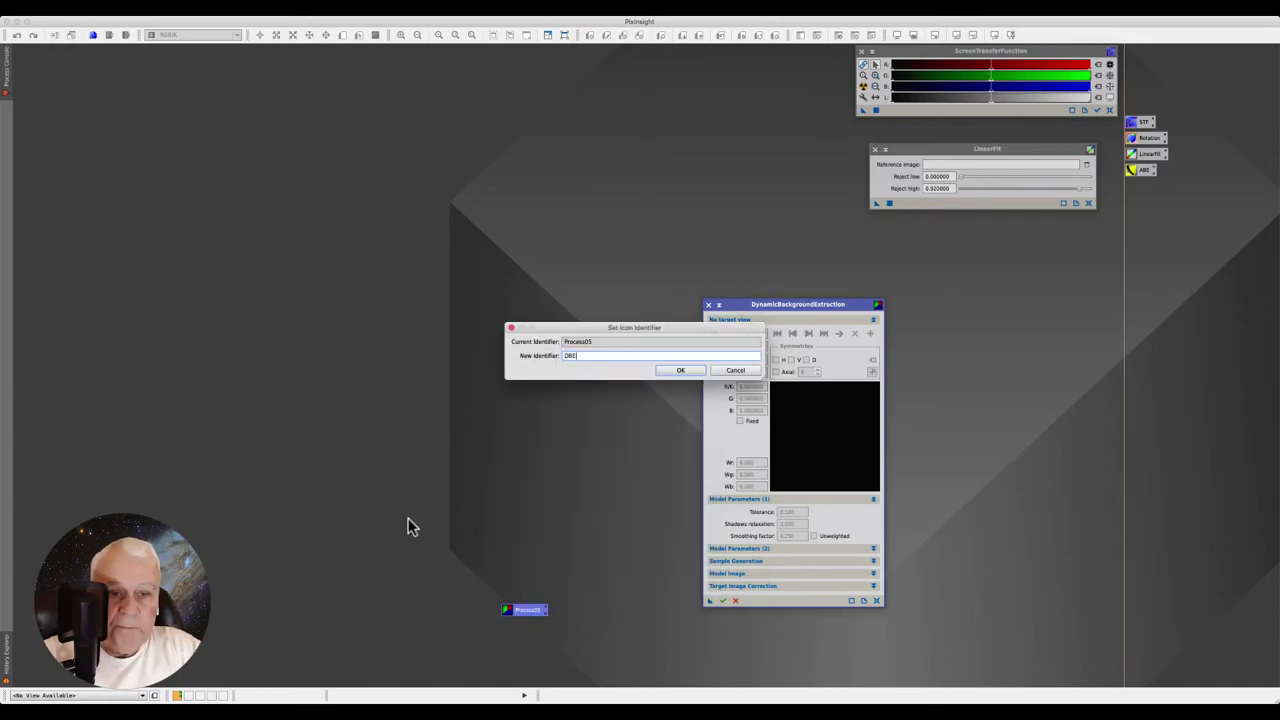
type("E")
key("Return")
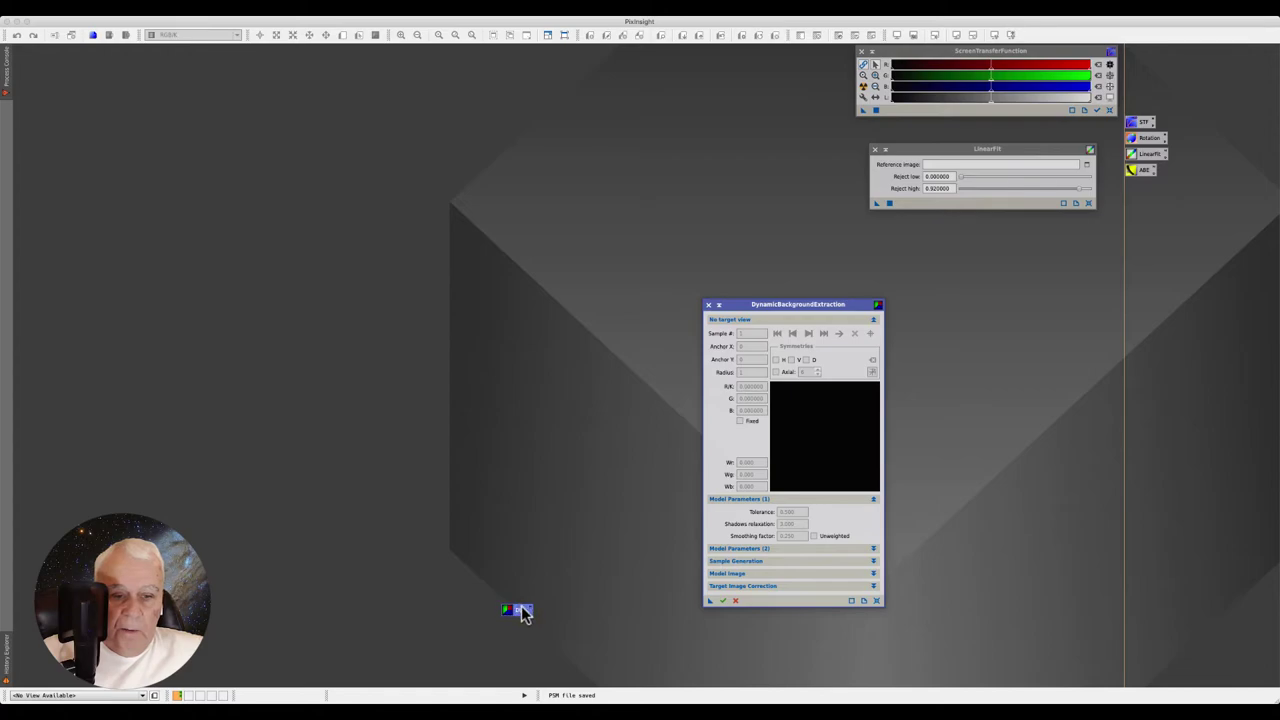
Place the DBE icon in the icon column below the others and close DynamicBackgroundExtraction
left_click_drag(521, 612, 1145, 190)
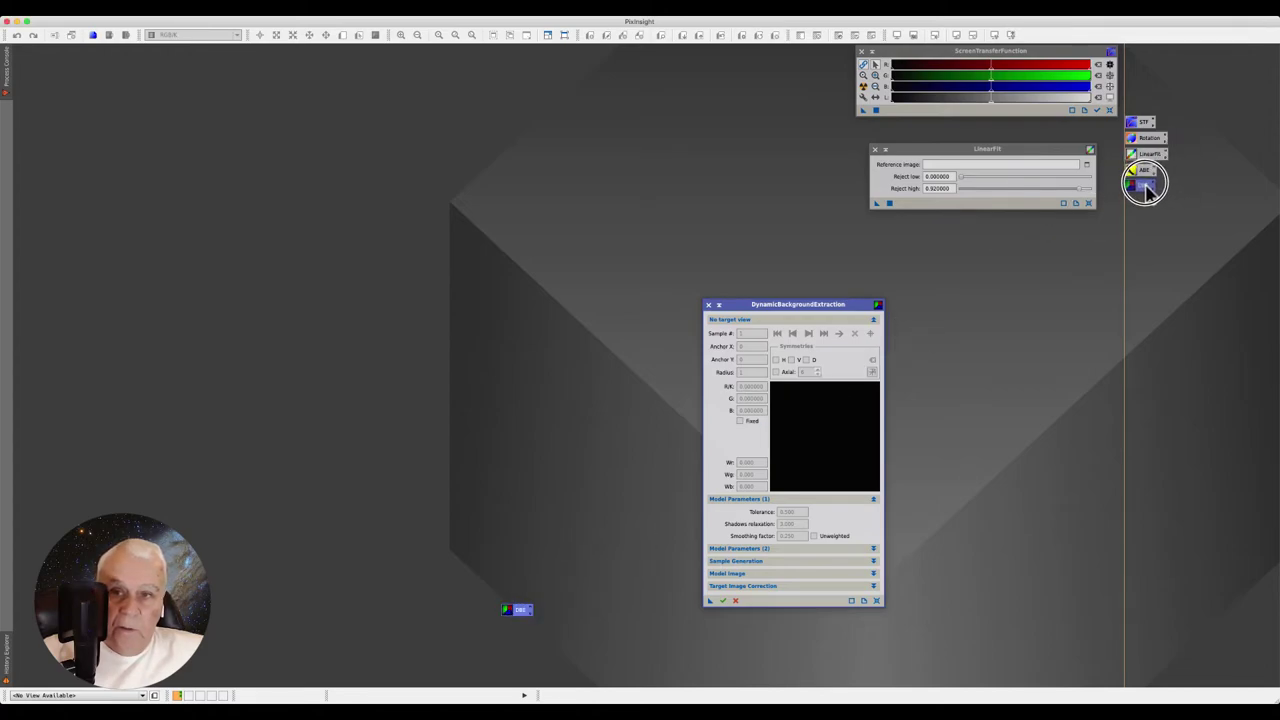
left_click(708, 305)
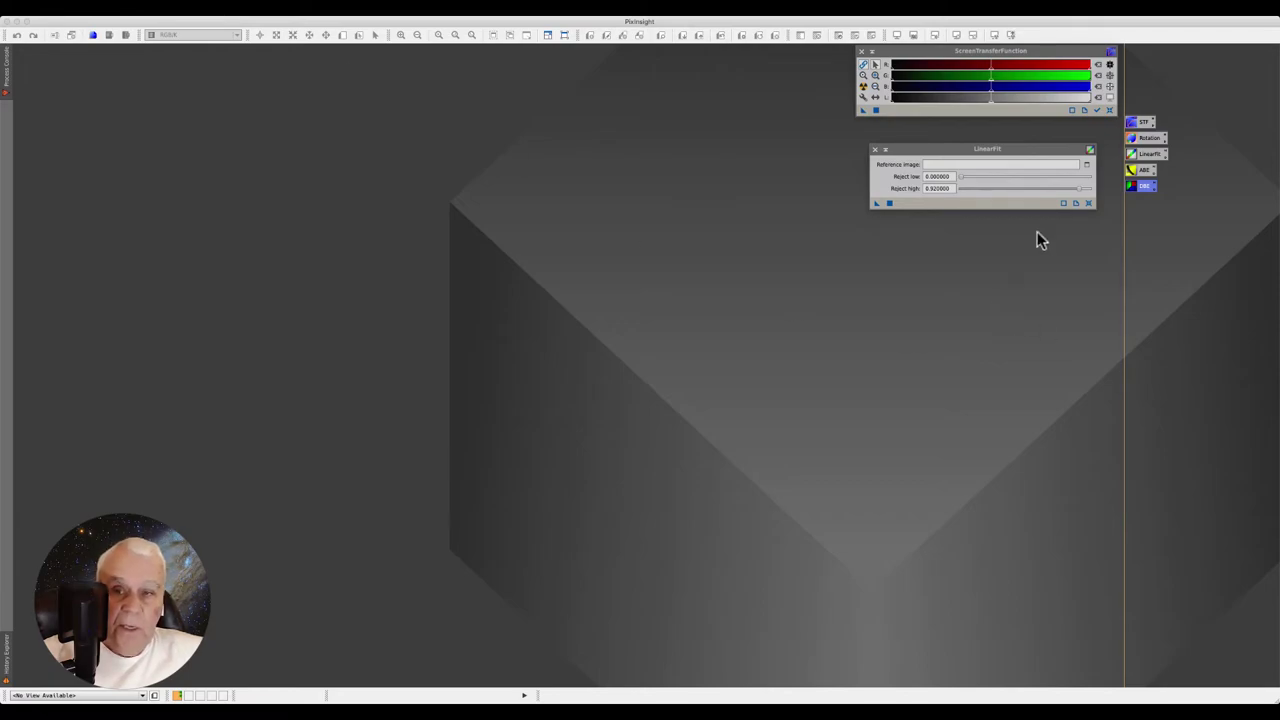
left_click_drag(1147, 195, 1146, 281)
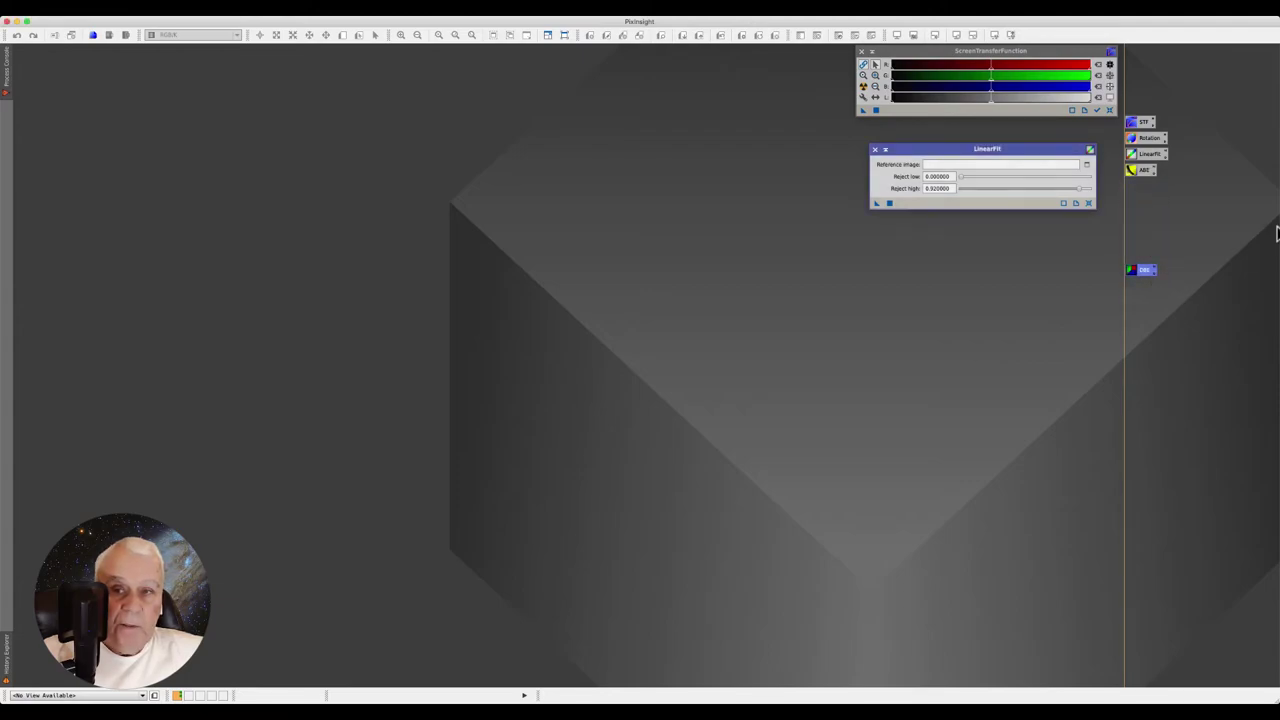
Create a PixelMath process icon named ShoColorCombination
left_click(240, 10)
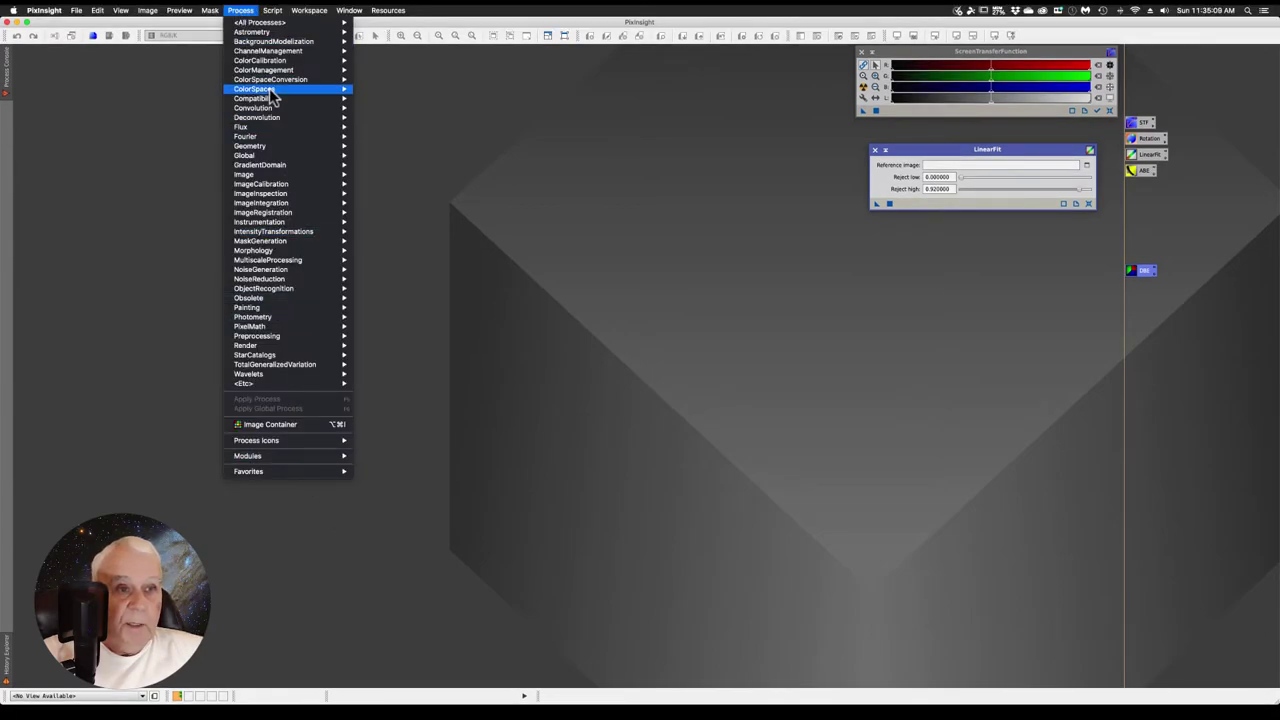
mouse_move(262, 22)
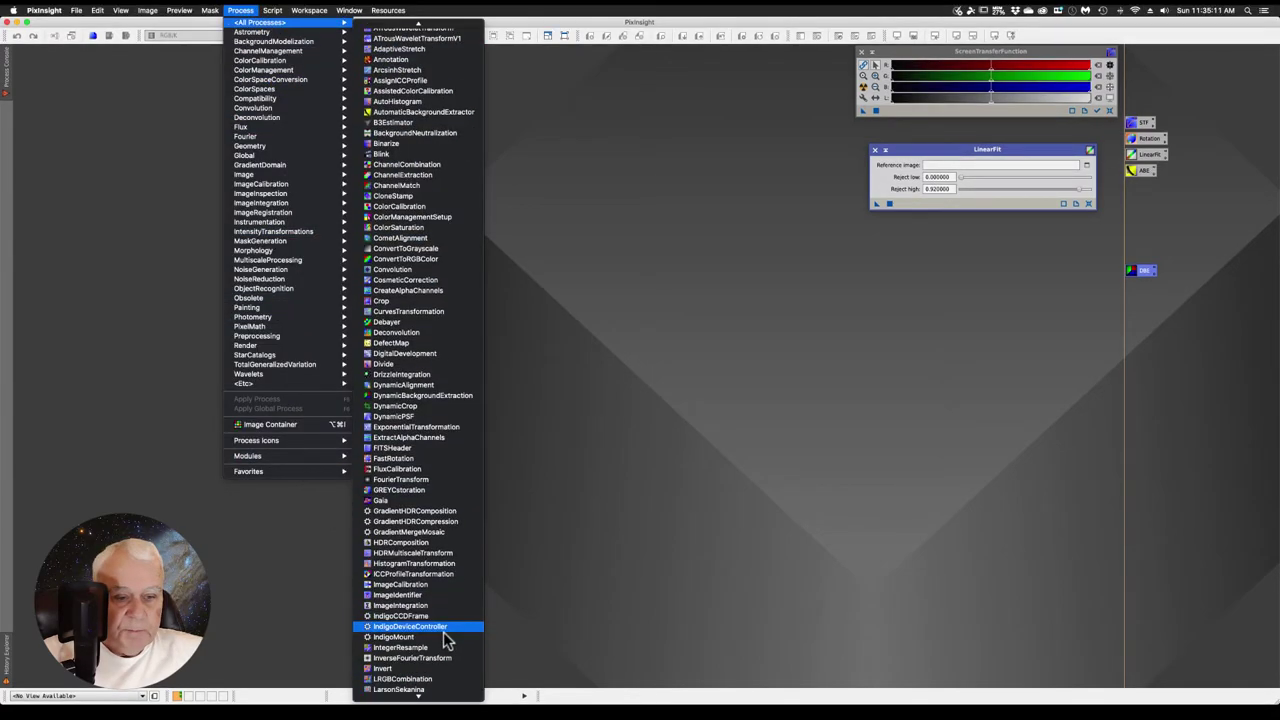
scroll(440, 645, "down", 5)
scroll(414, 652, "down", 5)
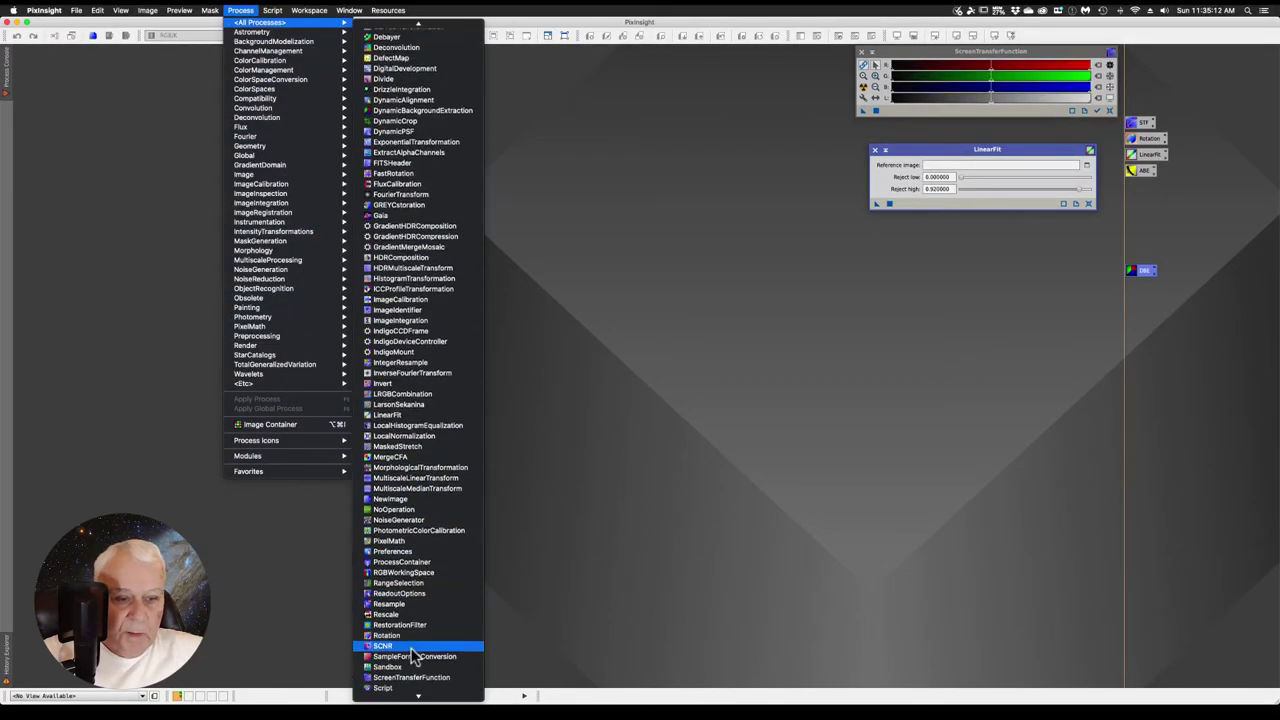
left_click(396, 543)
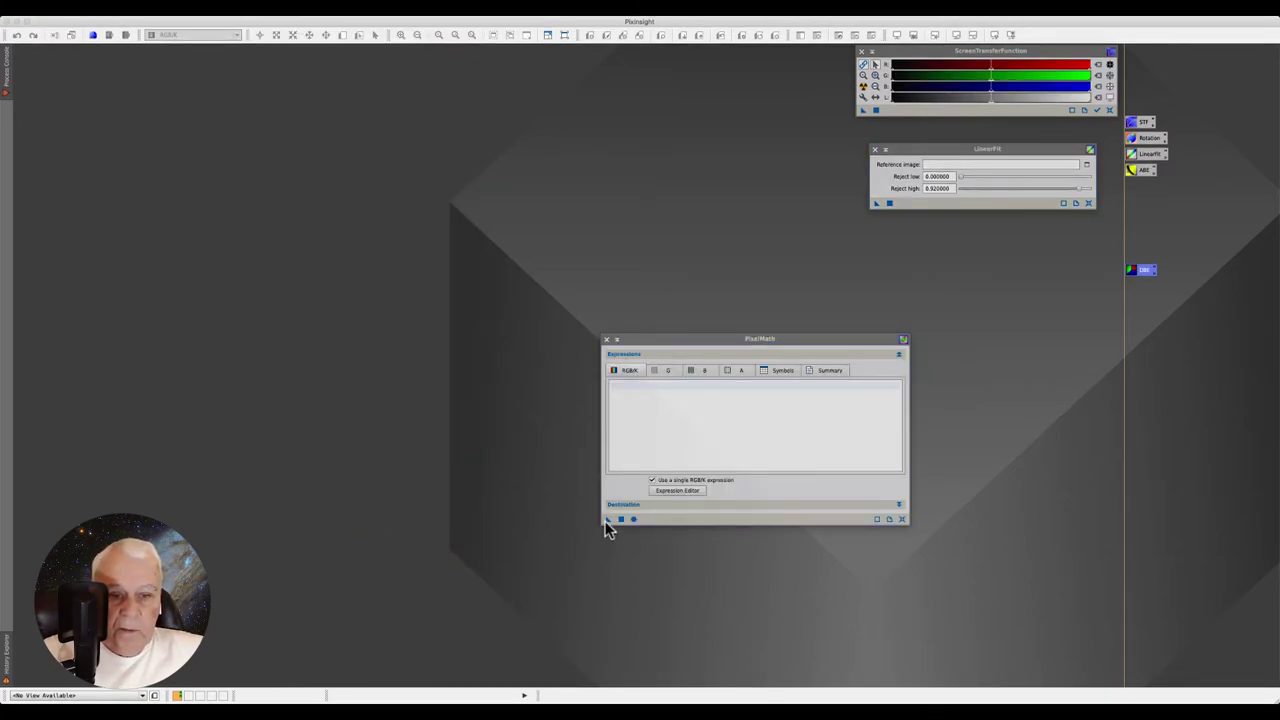
left_click_drag(608, 520, 414, 558)
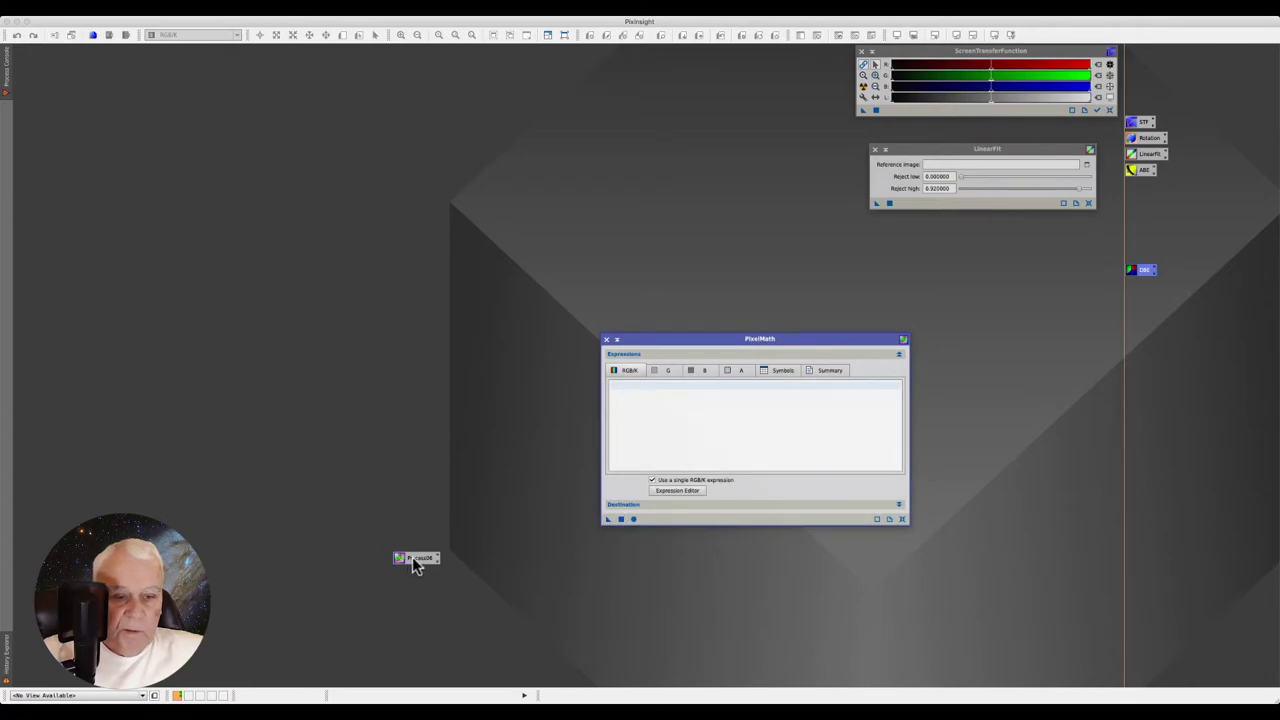
right_click(416, 562)
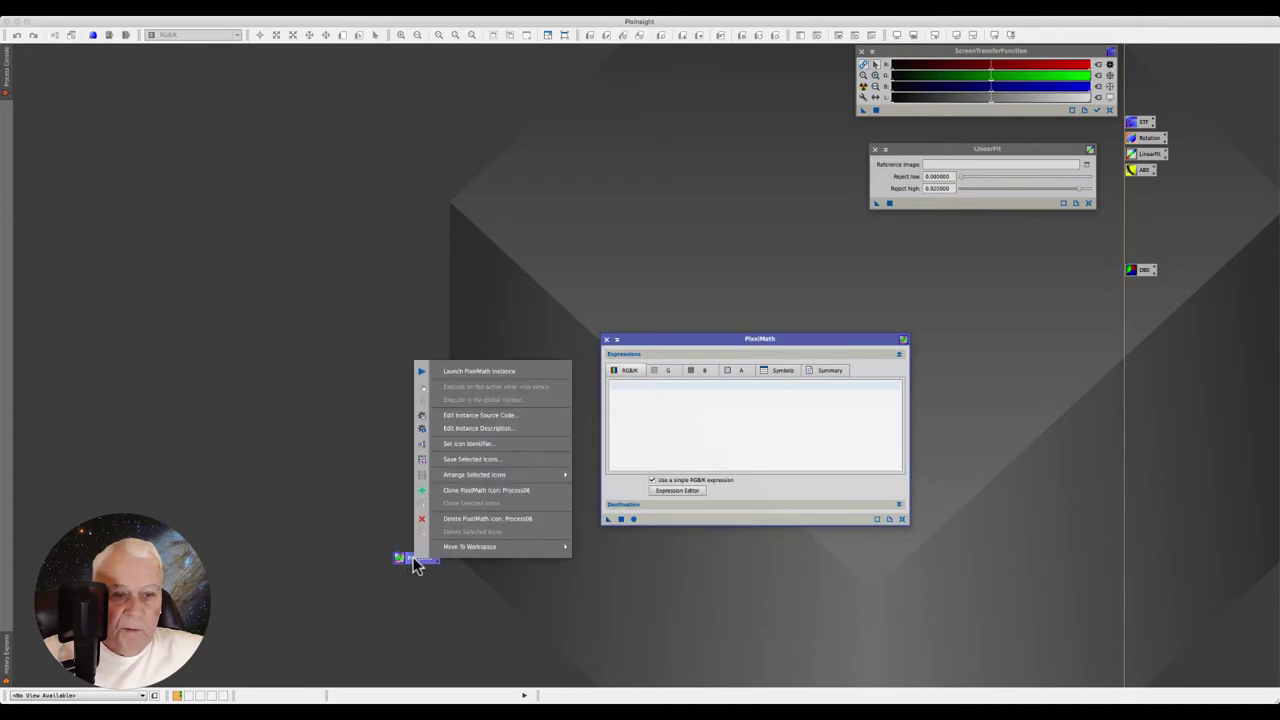
left_click(448, 445)
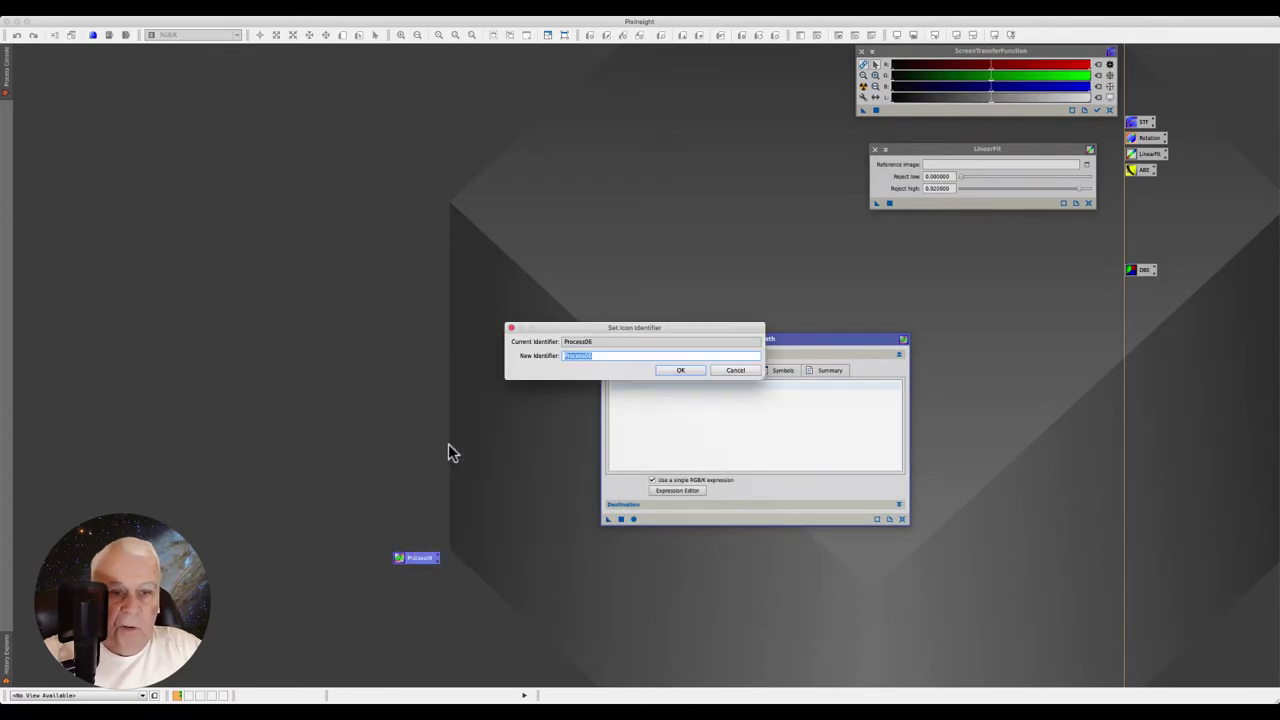
type("ShoC")
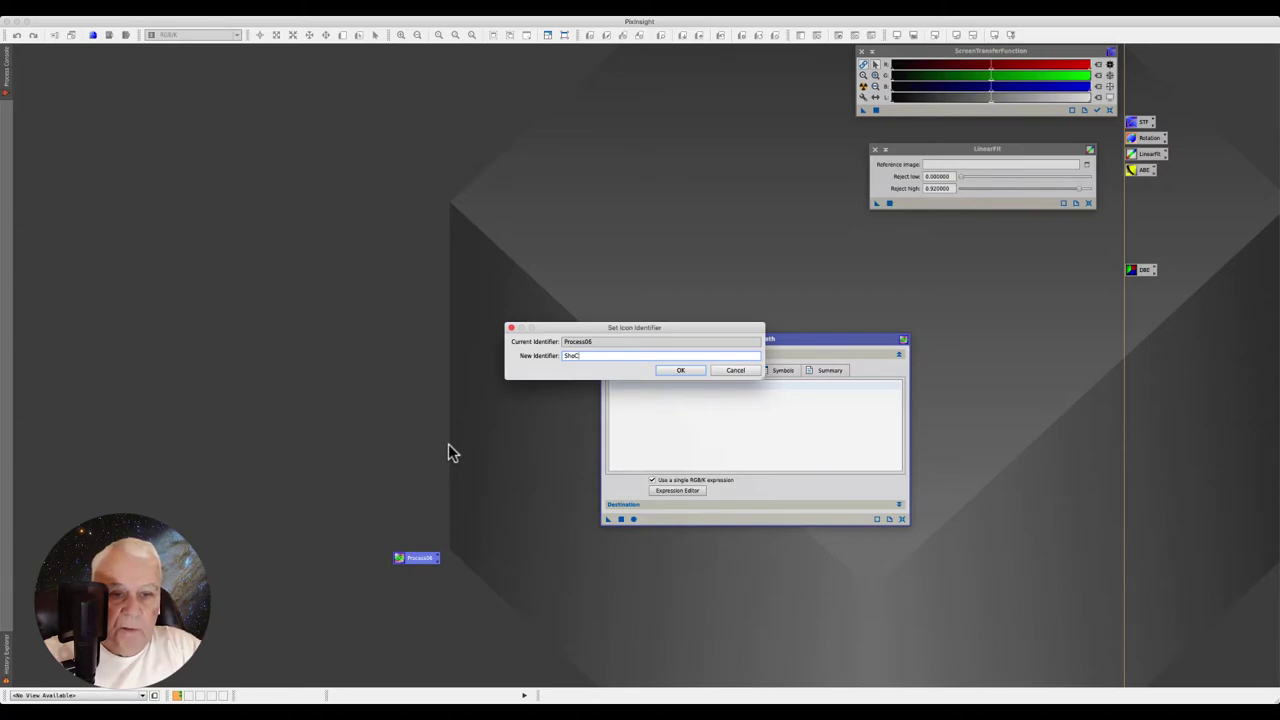
type("olorCombina")
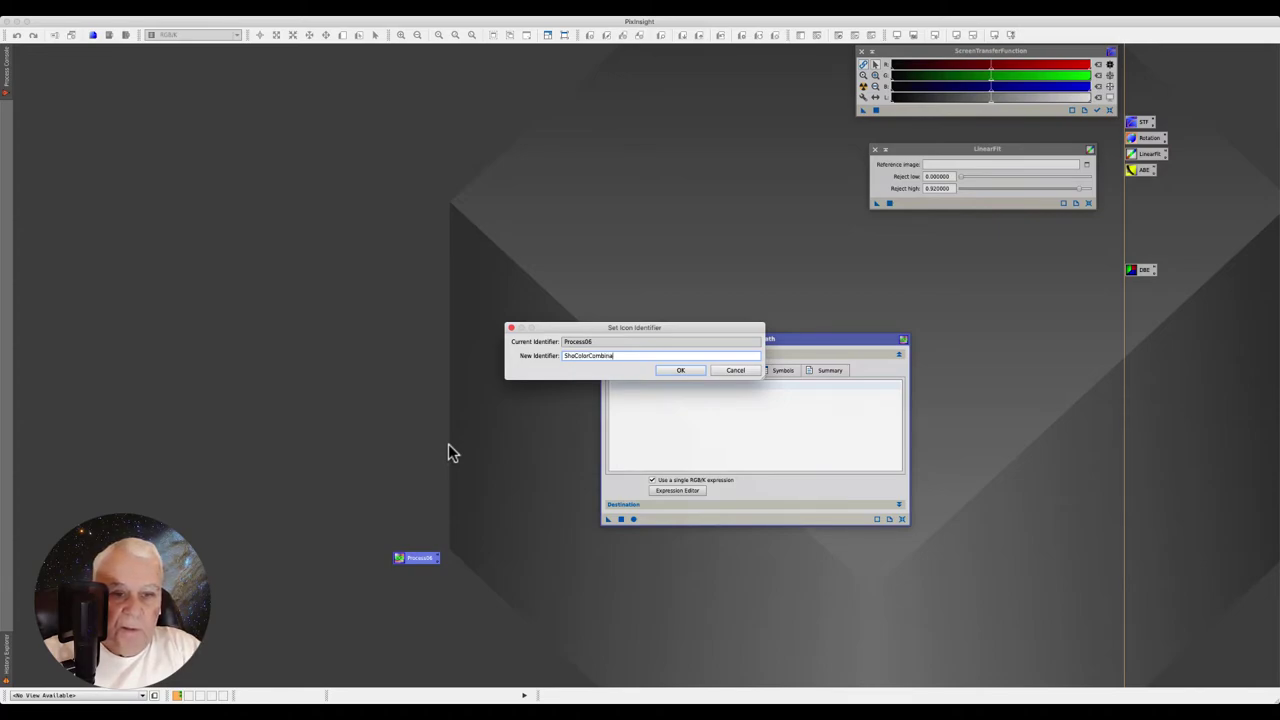
type("tion")
key("Return")
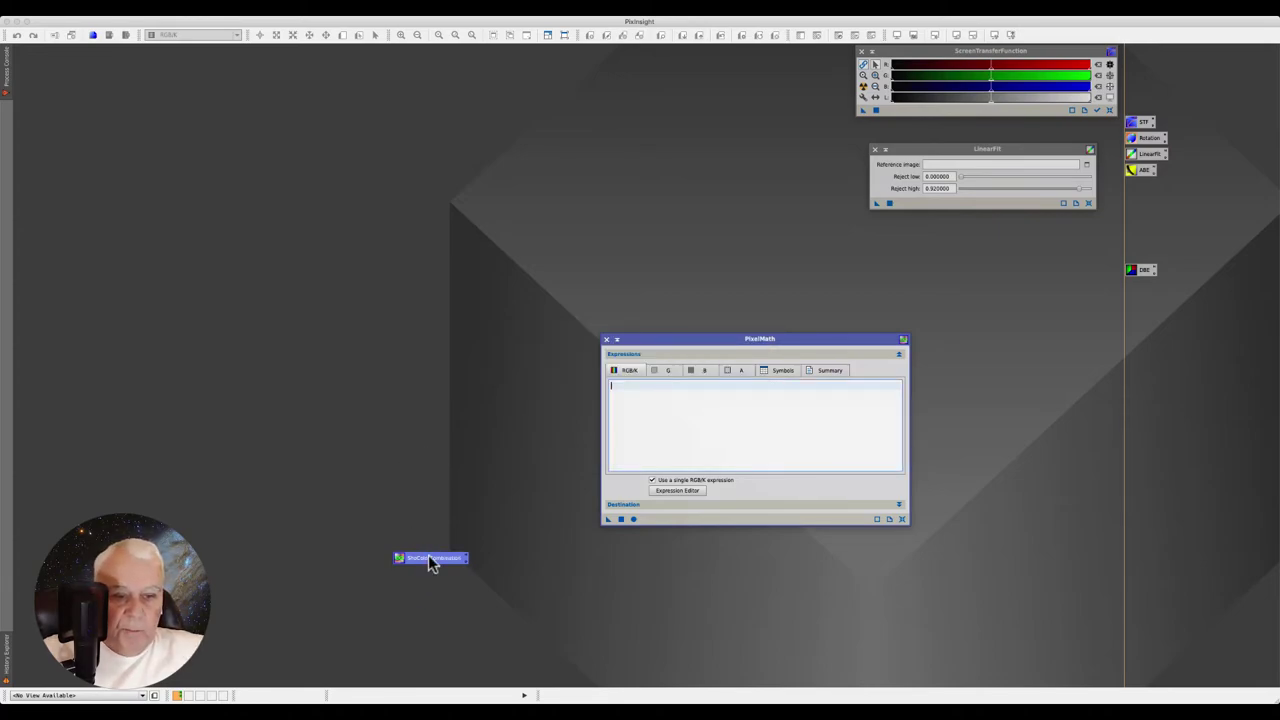
Move ShoColorCombination beneath the ABE icon and close PixelMath
mouse_move(431, 558)
left_mouse_down()
mouse_move(495, 553)
mouse_move(1160, 190)
left_mouse_up()
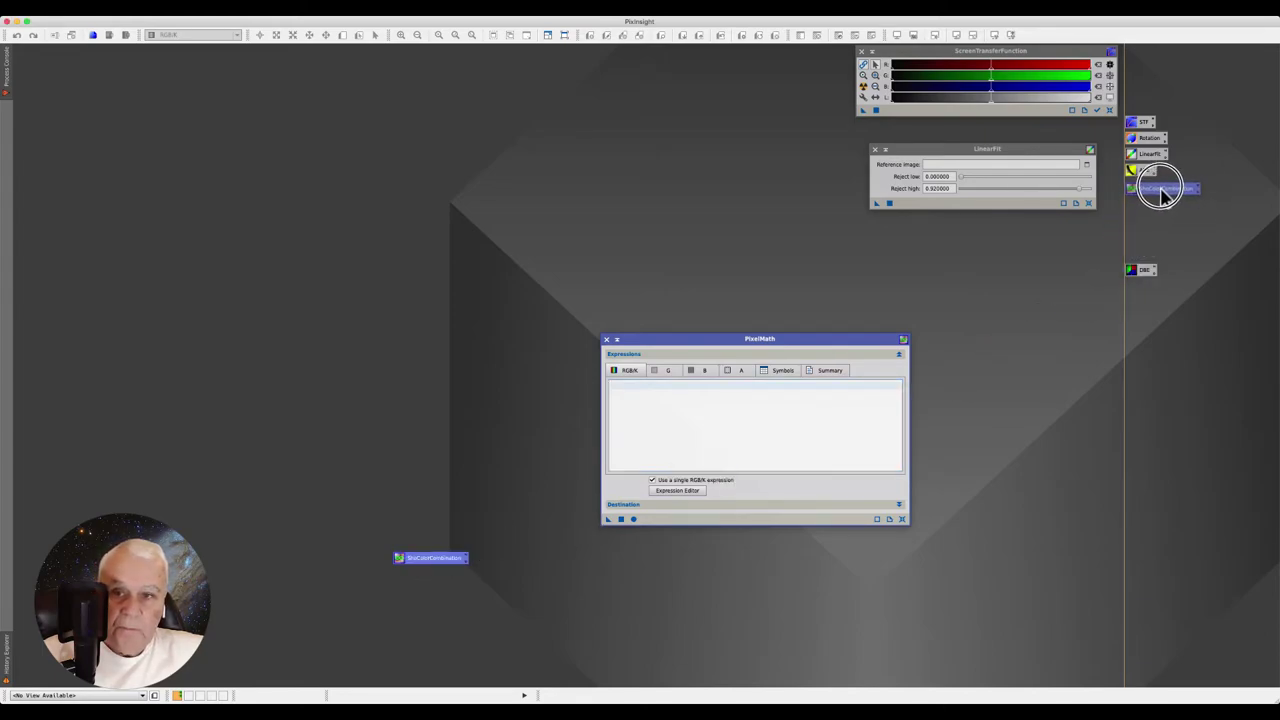
left_click_drag(1160, 190, 1160, 190)
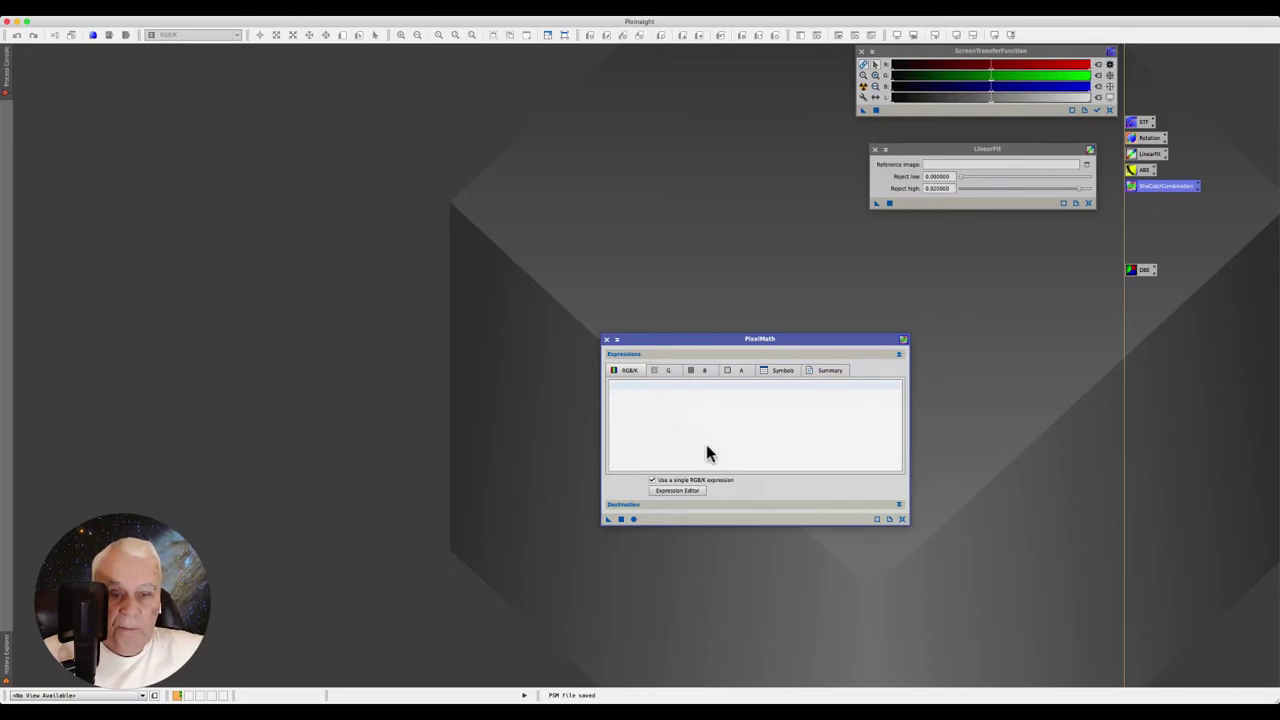
left_click(606, 341)
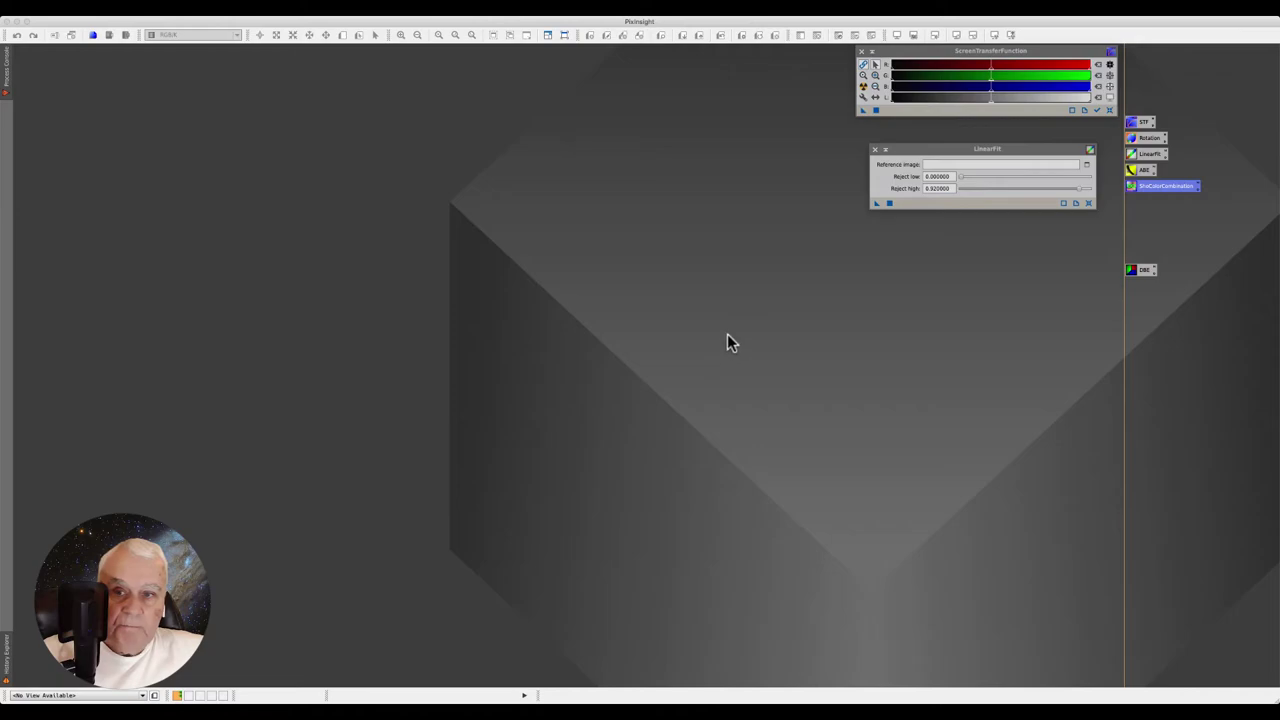
Create an LRGBCombination process icon named LRGB
left_click(240, 10)
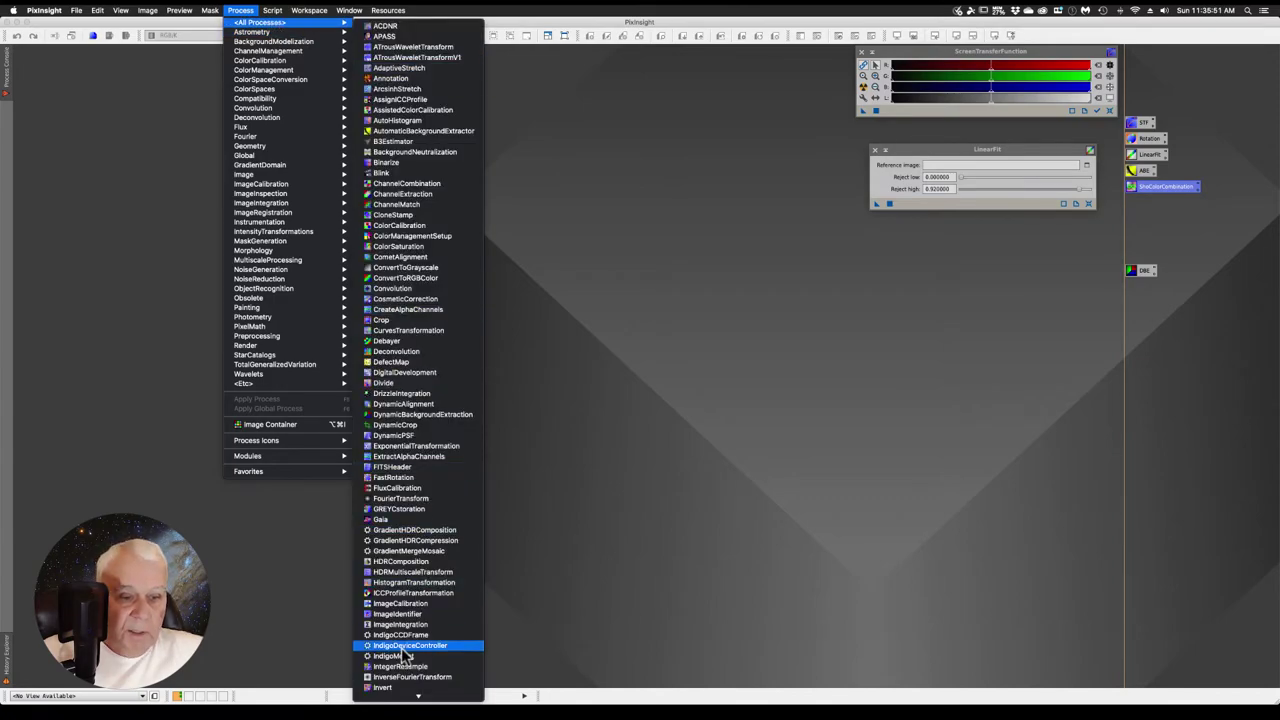
mouse_move(262, 22)
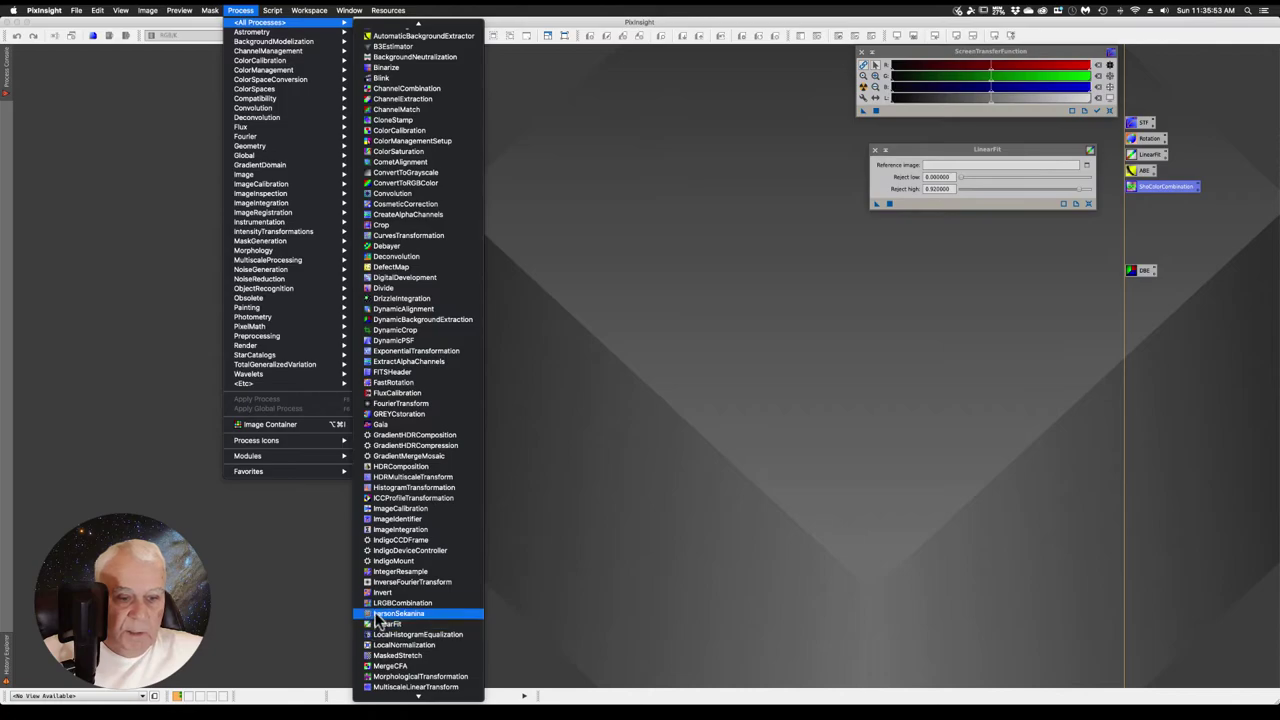
left_click(380, 605)
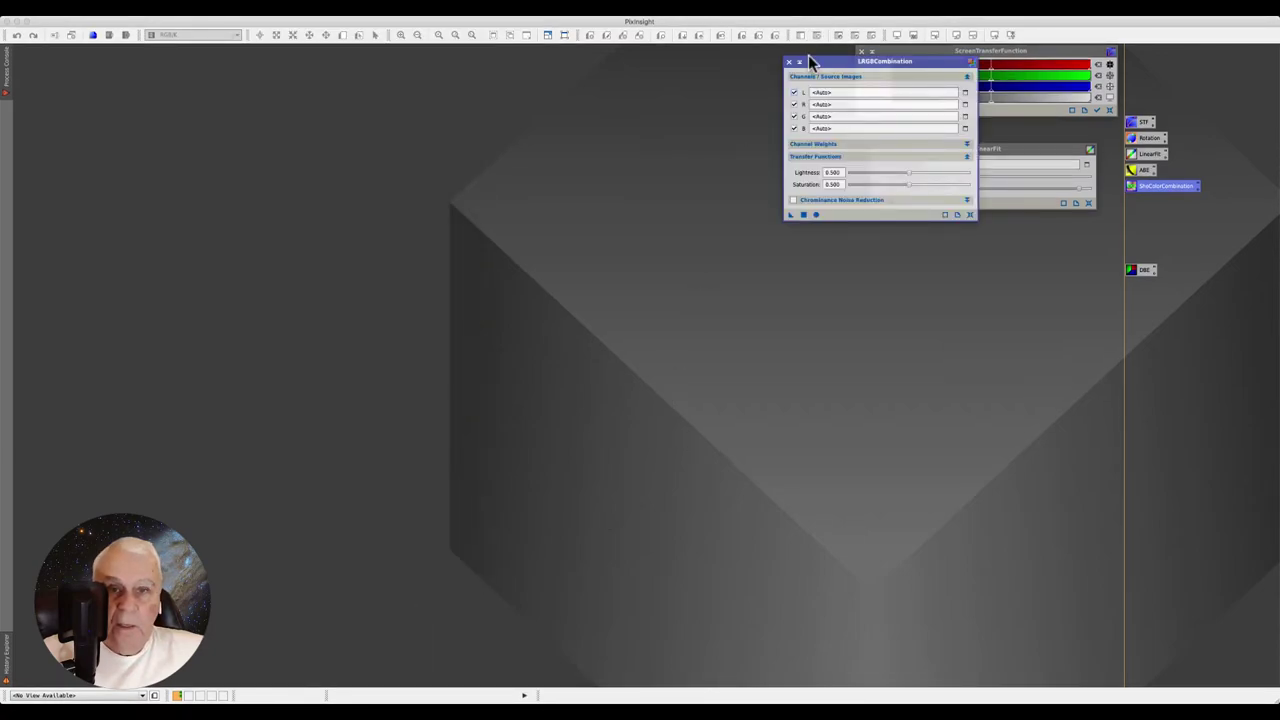
left_click_drag(789, 216, 655, 358)
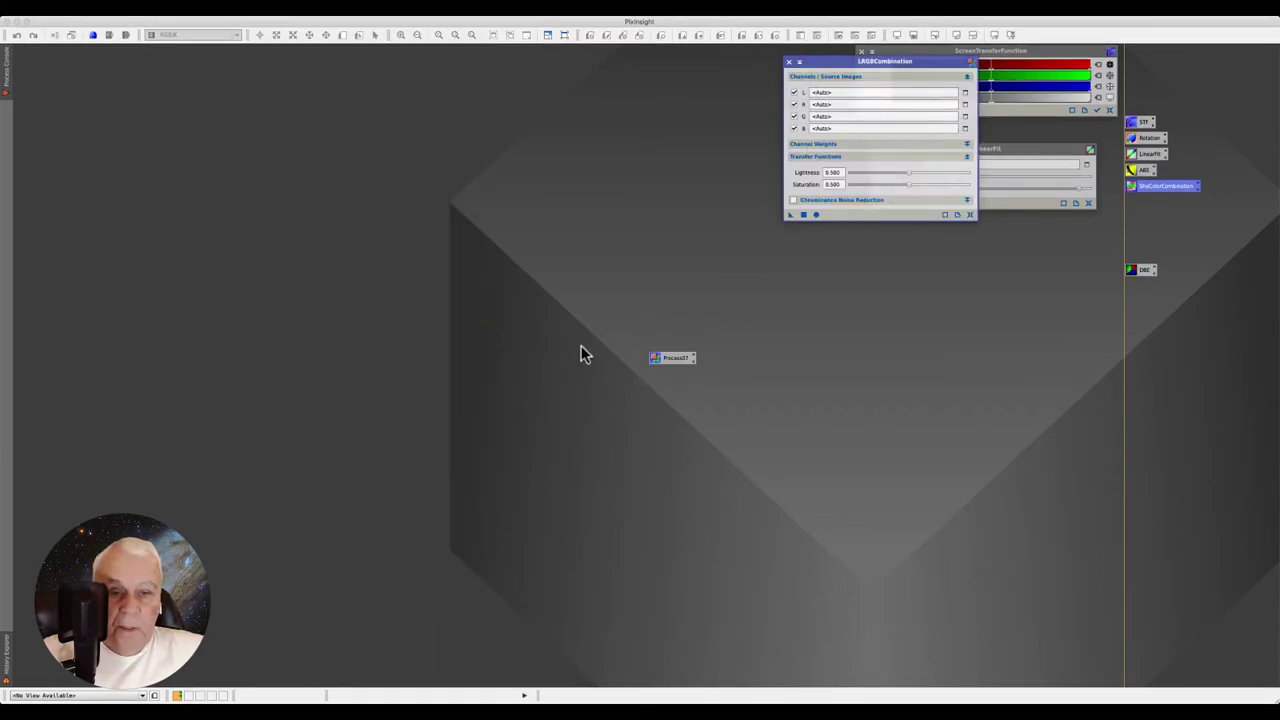
right_click(677, 364)
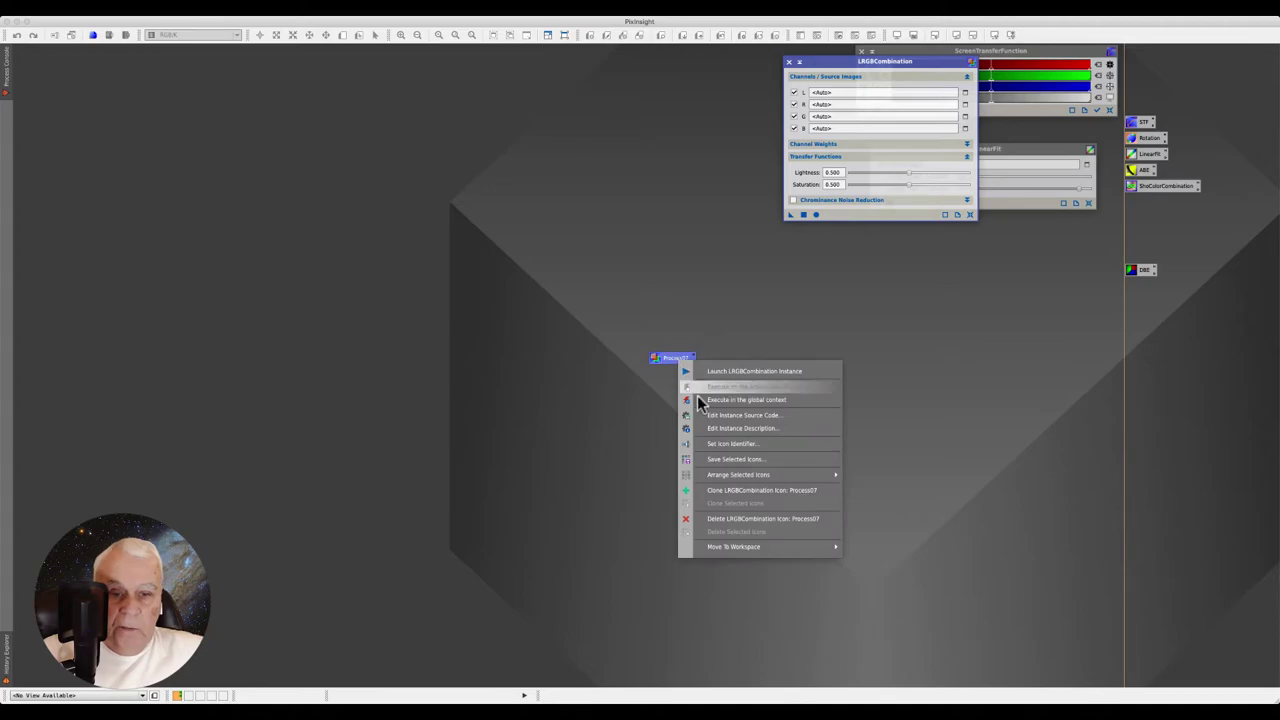
left_click(713, 445)
type("LR")
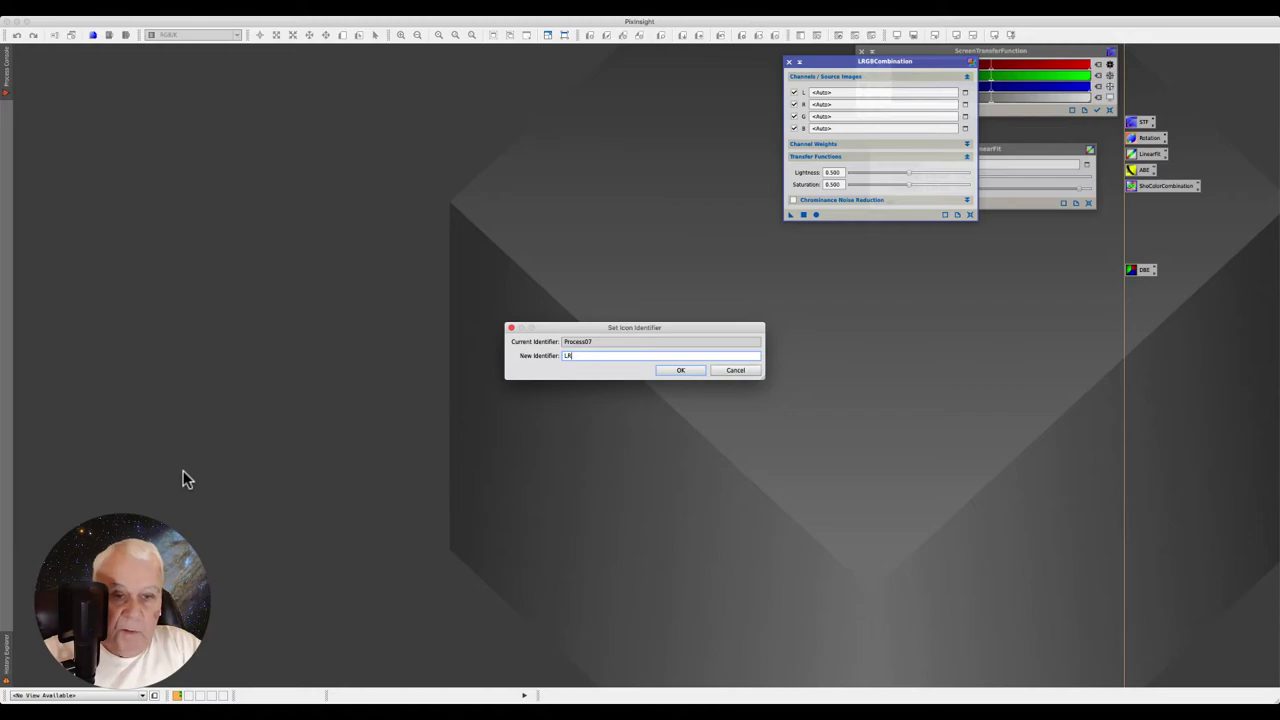
type("GB")
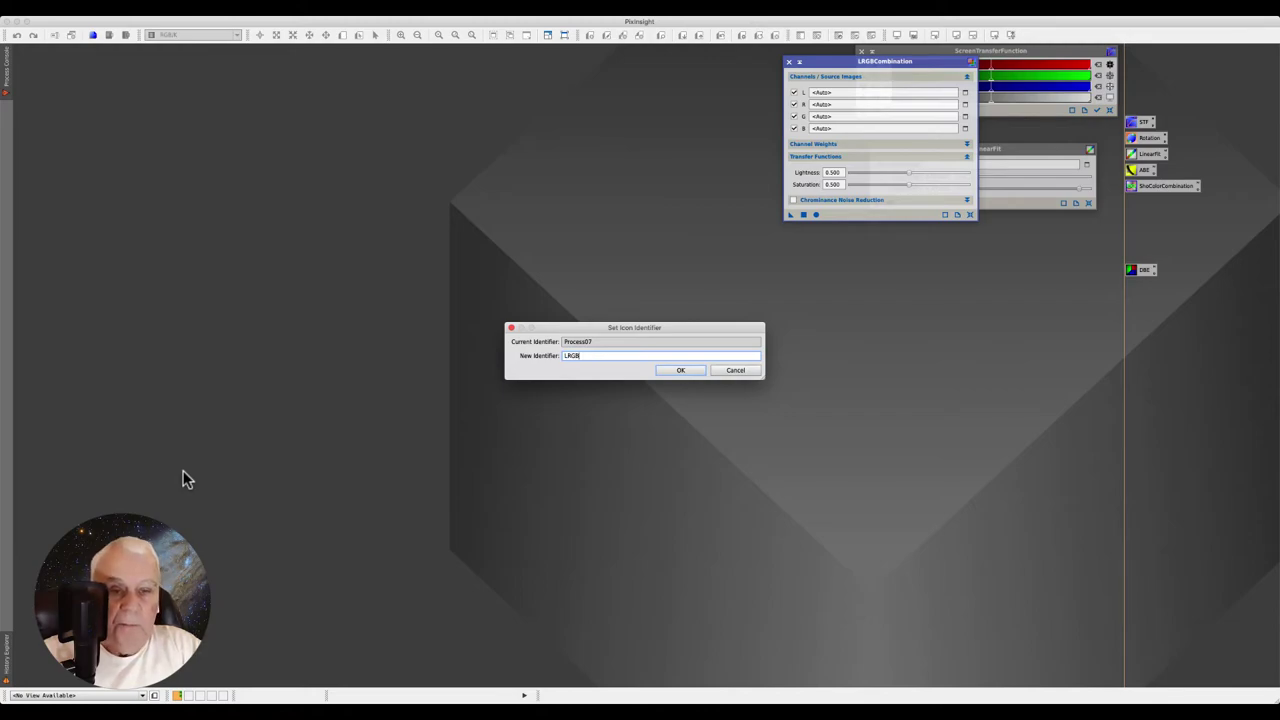
key("Return")
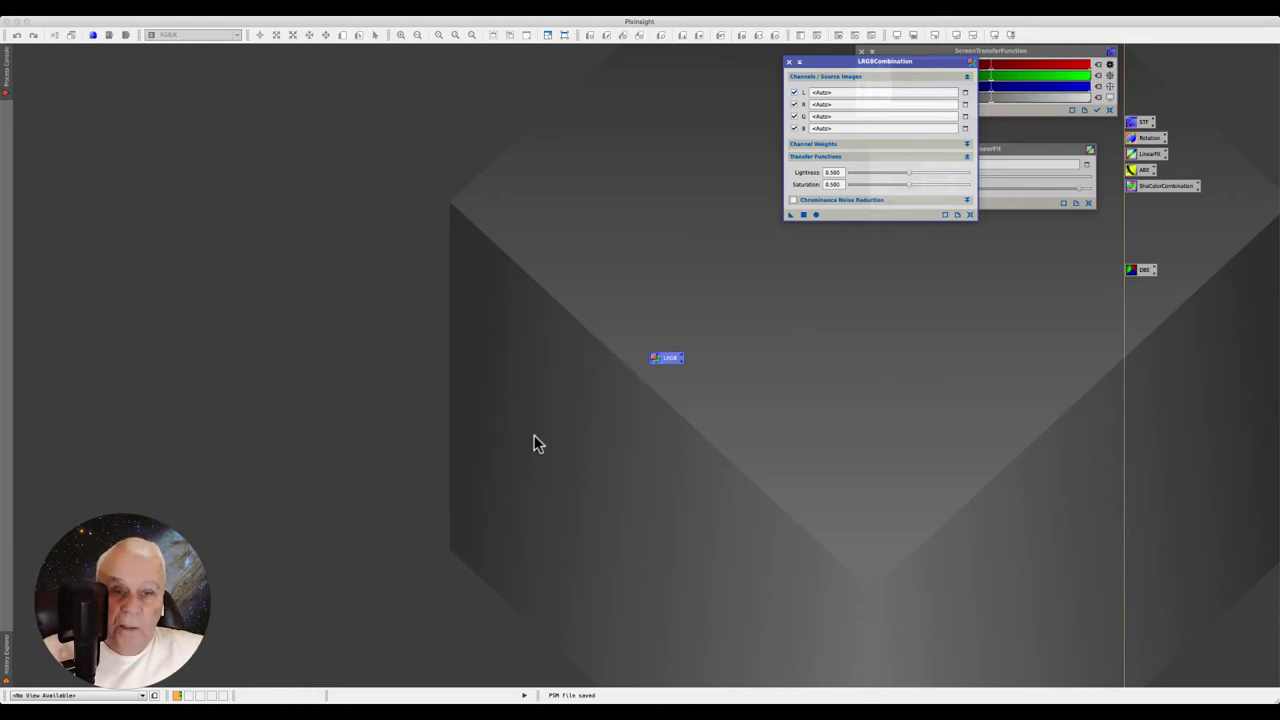
Rename the LRGB icon to LRGB_NB and select it
right_click(669, 364)
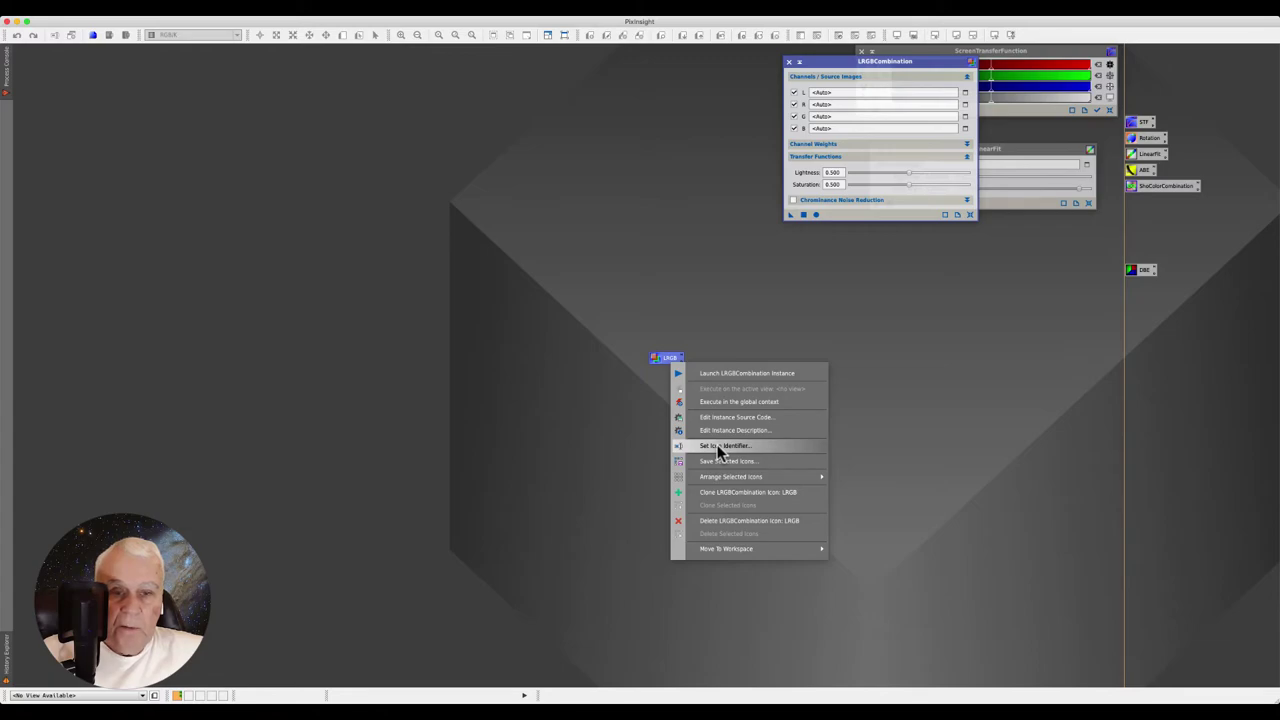
left_click(723, 446)
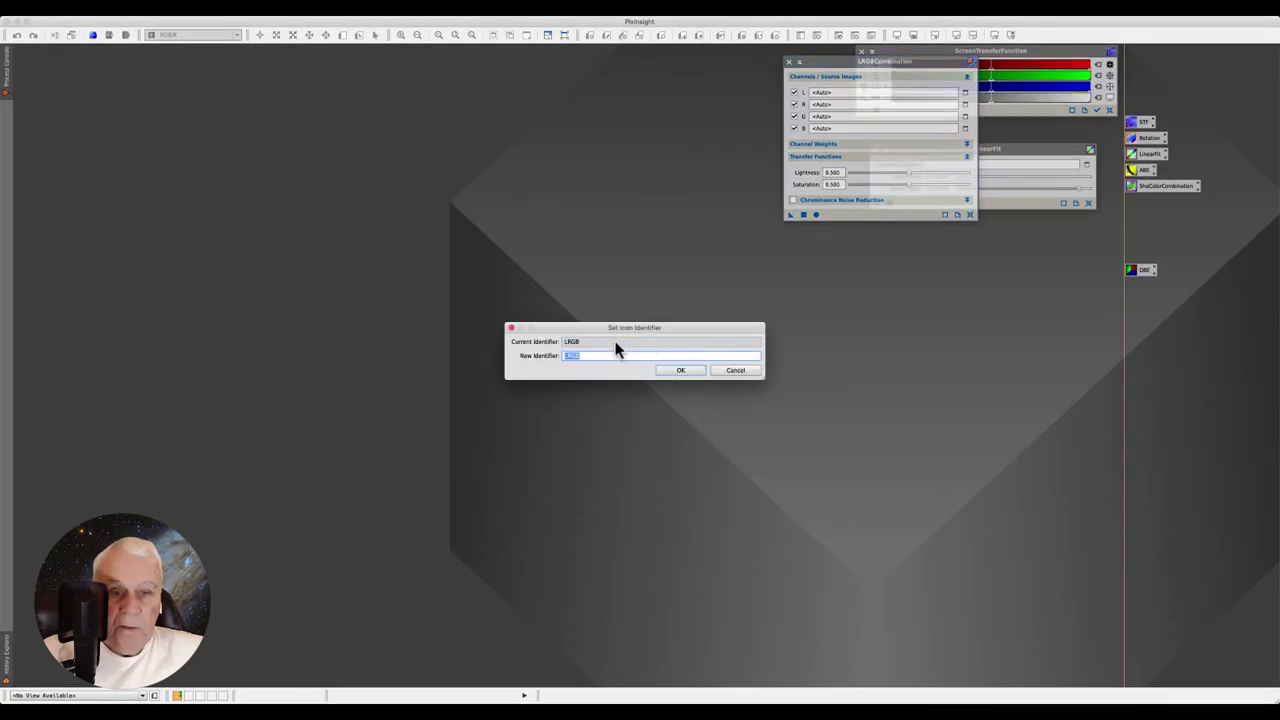
left_click(585, 357)
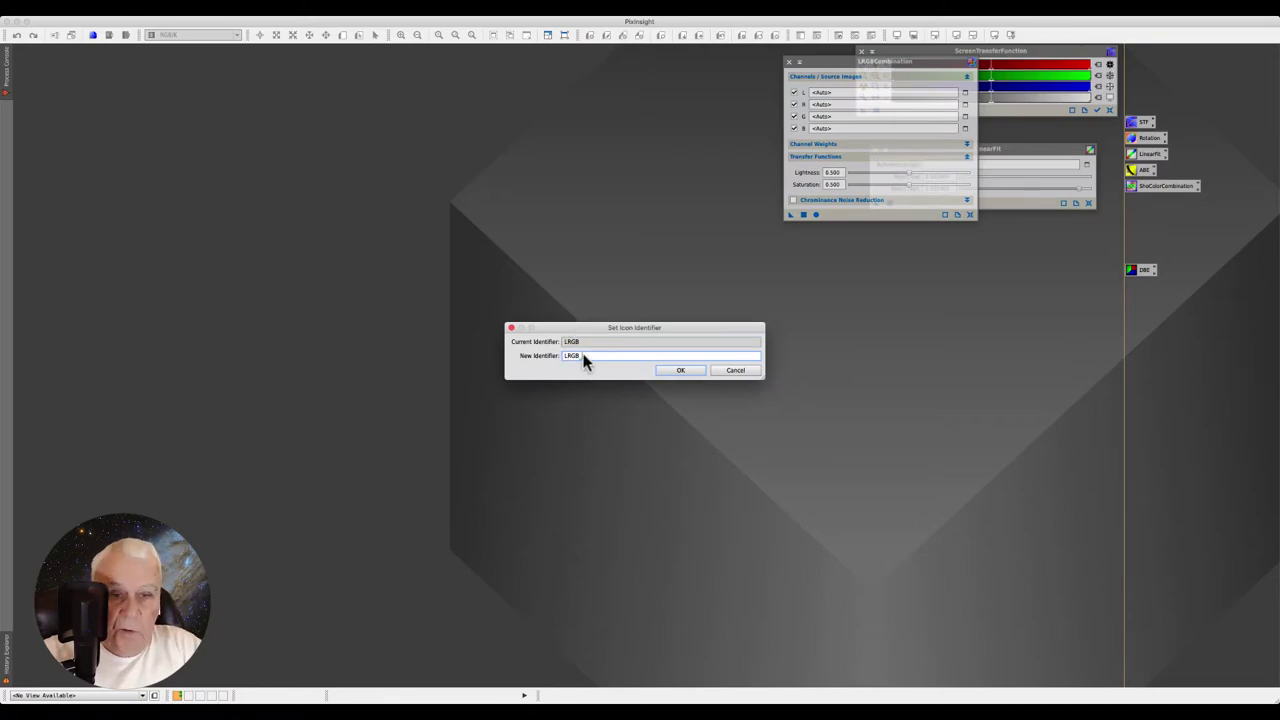
key("Return")
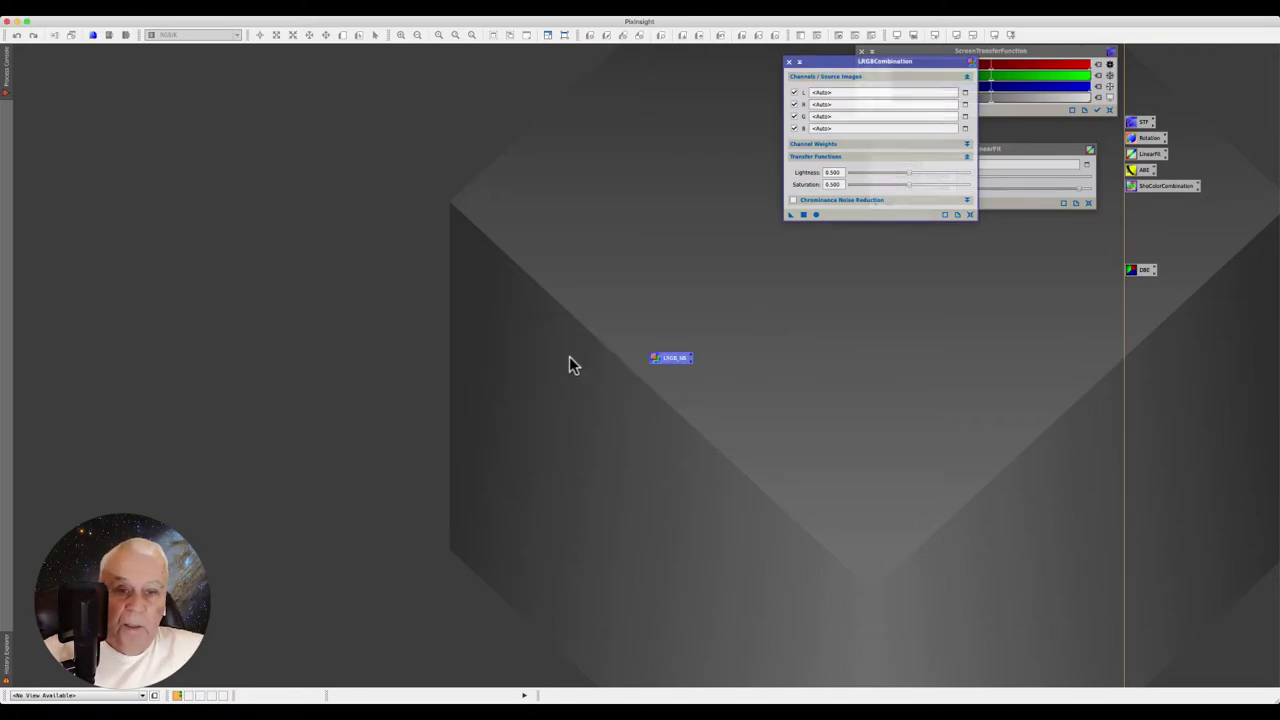
left_click(667, 362)
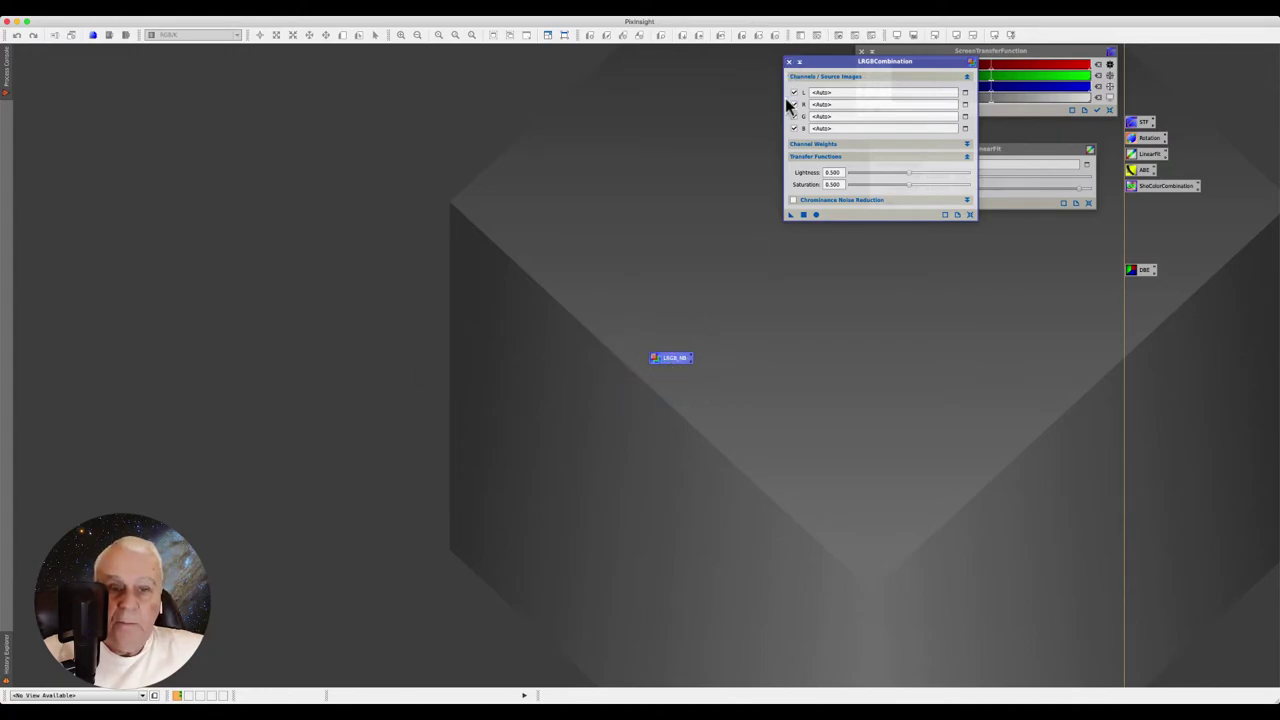
File a copy of LRGB_NB in the icon column and close LRGBCombination and LinearFit
left_click_drag(670, 362, 1150, 210)
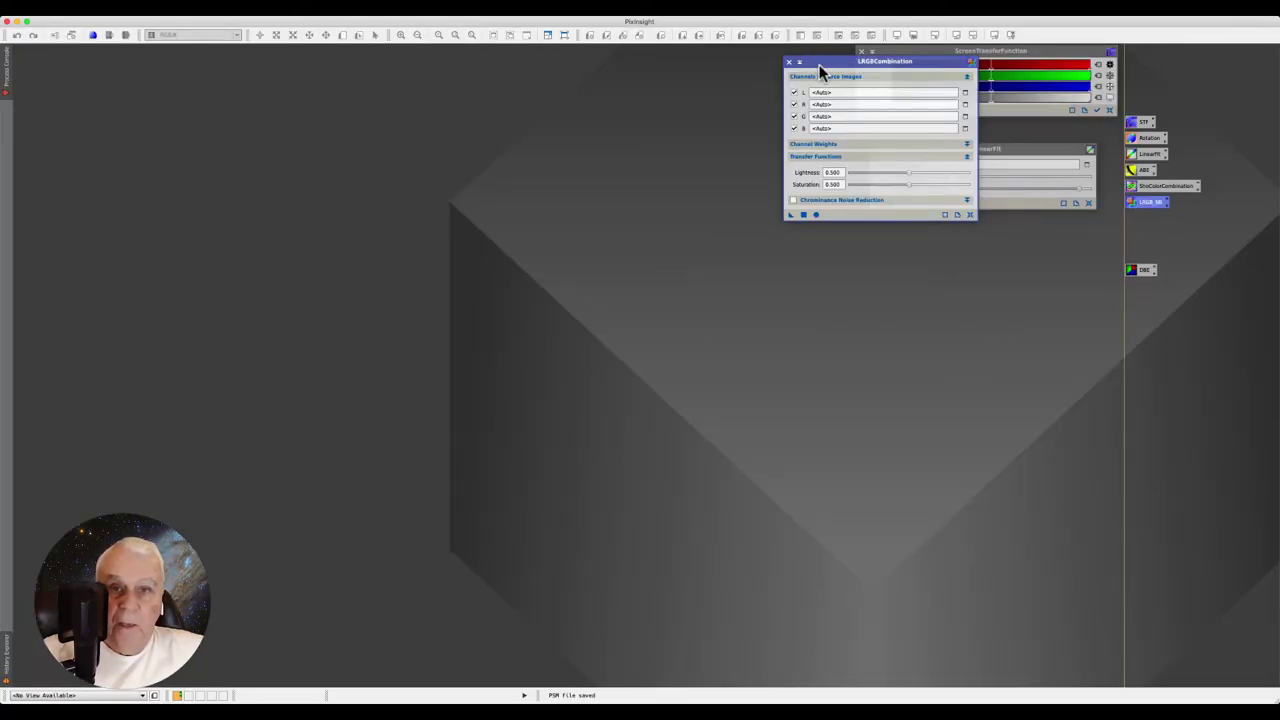
left_click_drag(847, 61, 789, 282)
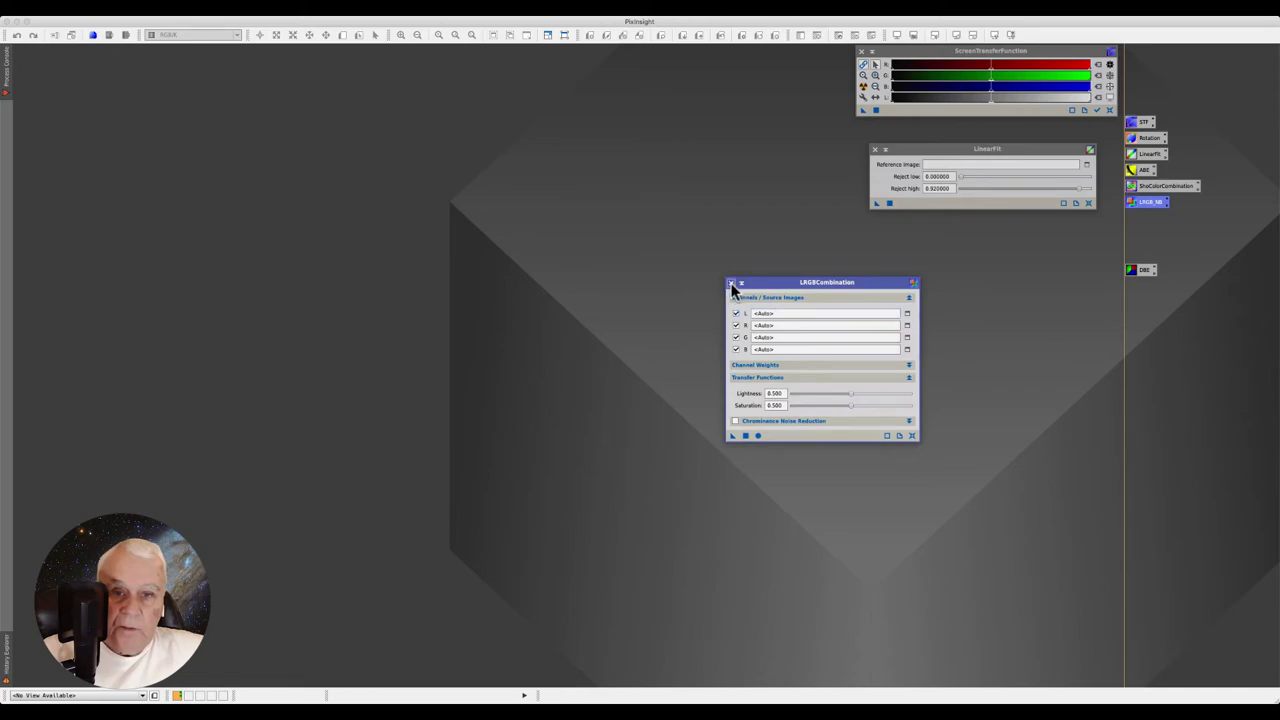
left_click(731, 283)
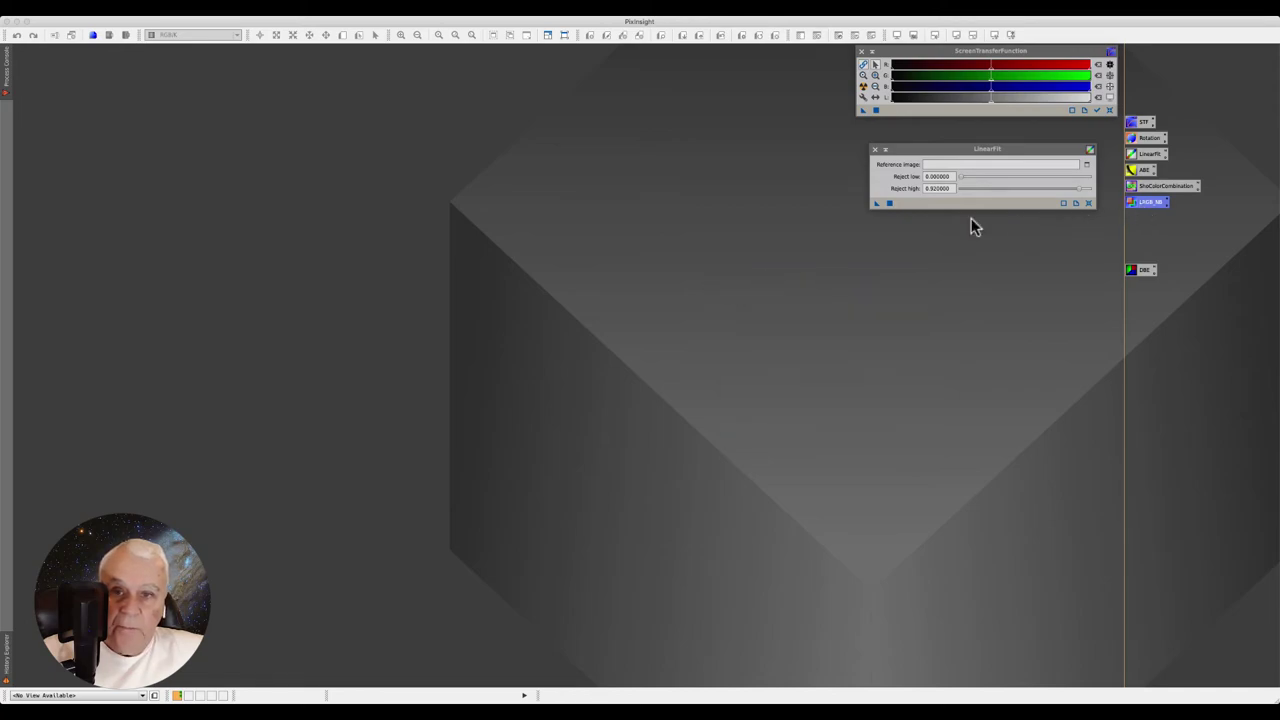
left_click(875, 150)
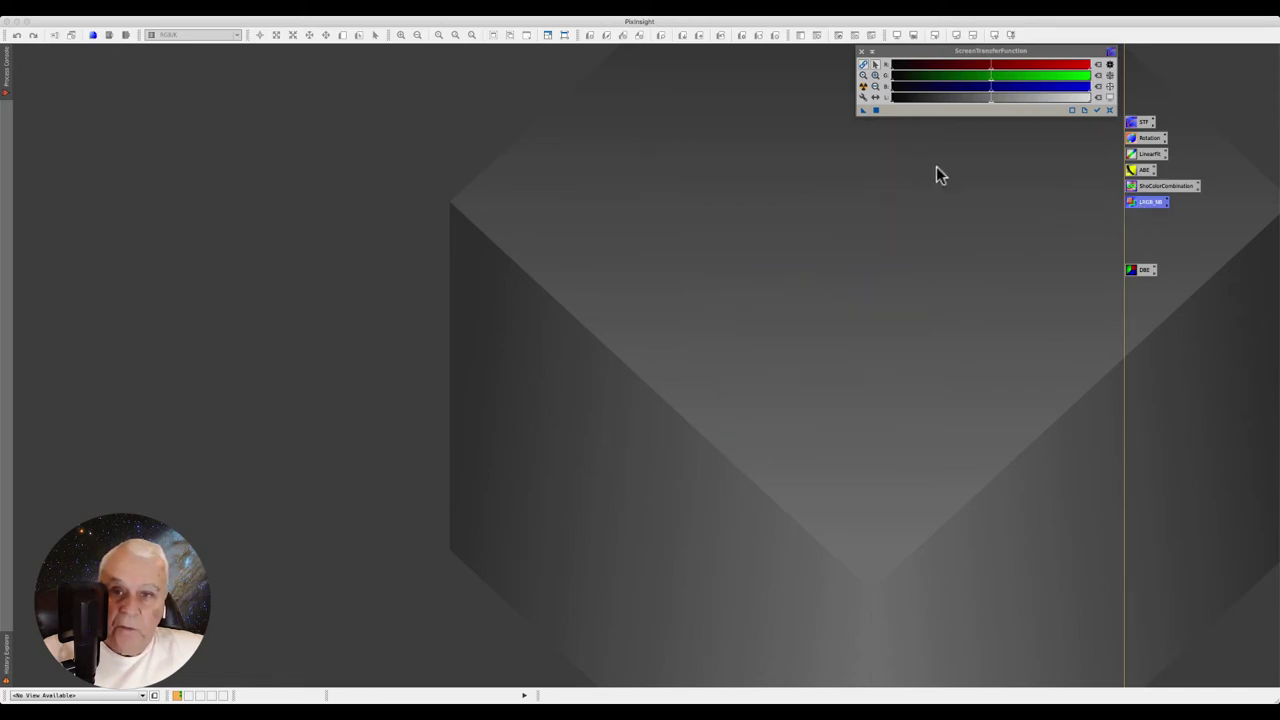
Reopen LRGBCombination from the LRGB_NB icon, then go to the File menu
double_click(1136, 204)
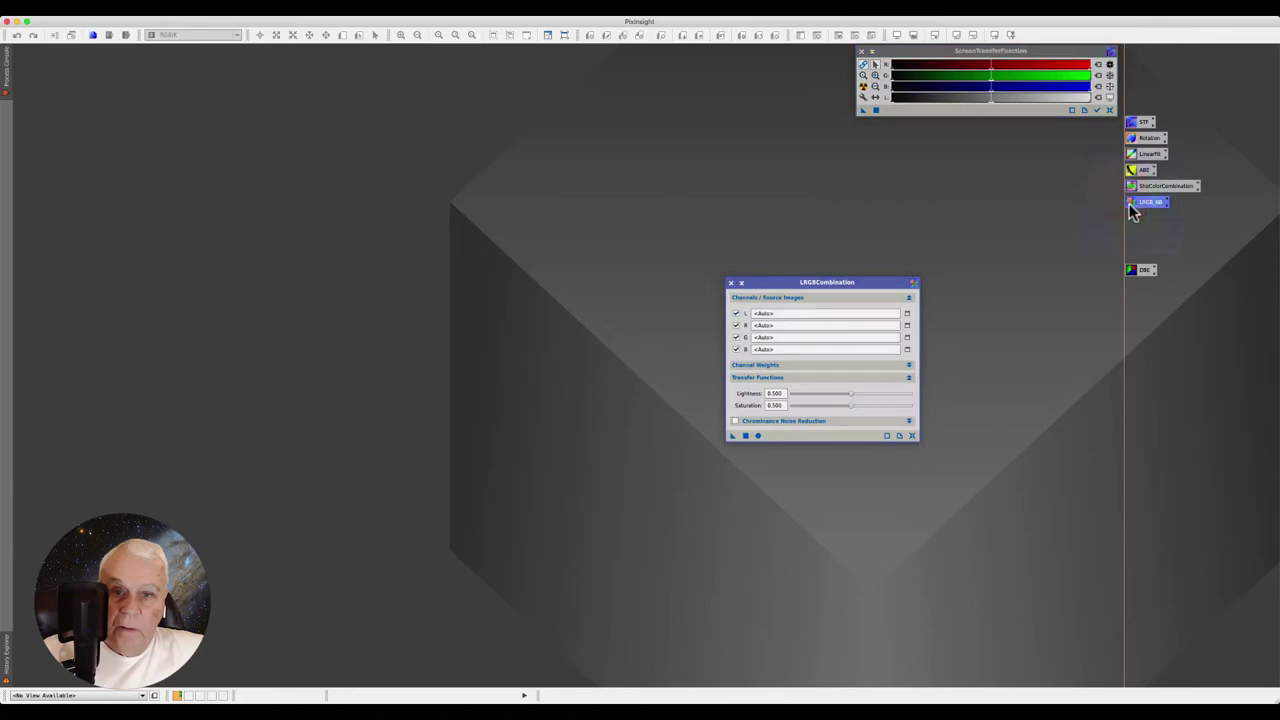
left_click(71, 10)
left_click(89, 29)
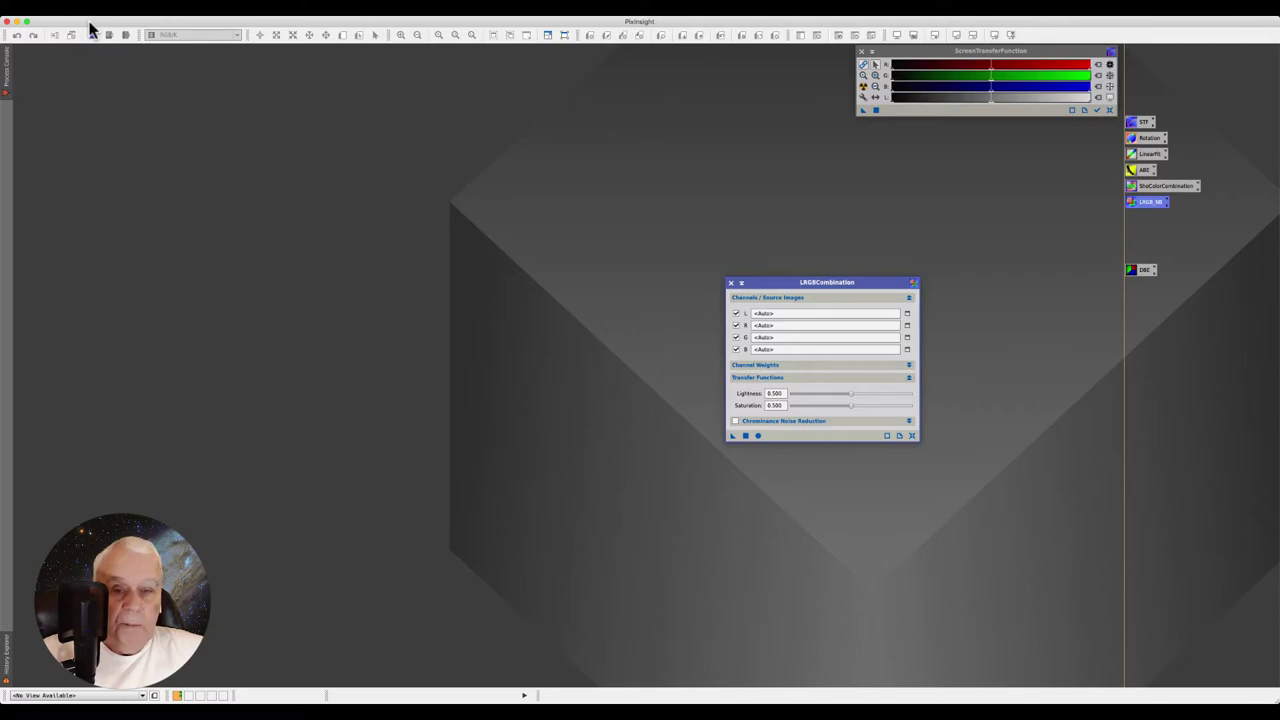
Open the Ha, OIII and SII masterLight files from 1-PixInsight/master
left_click(90, 31)
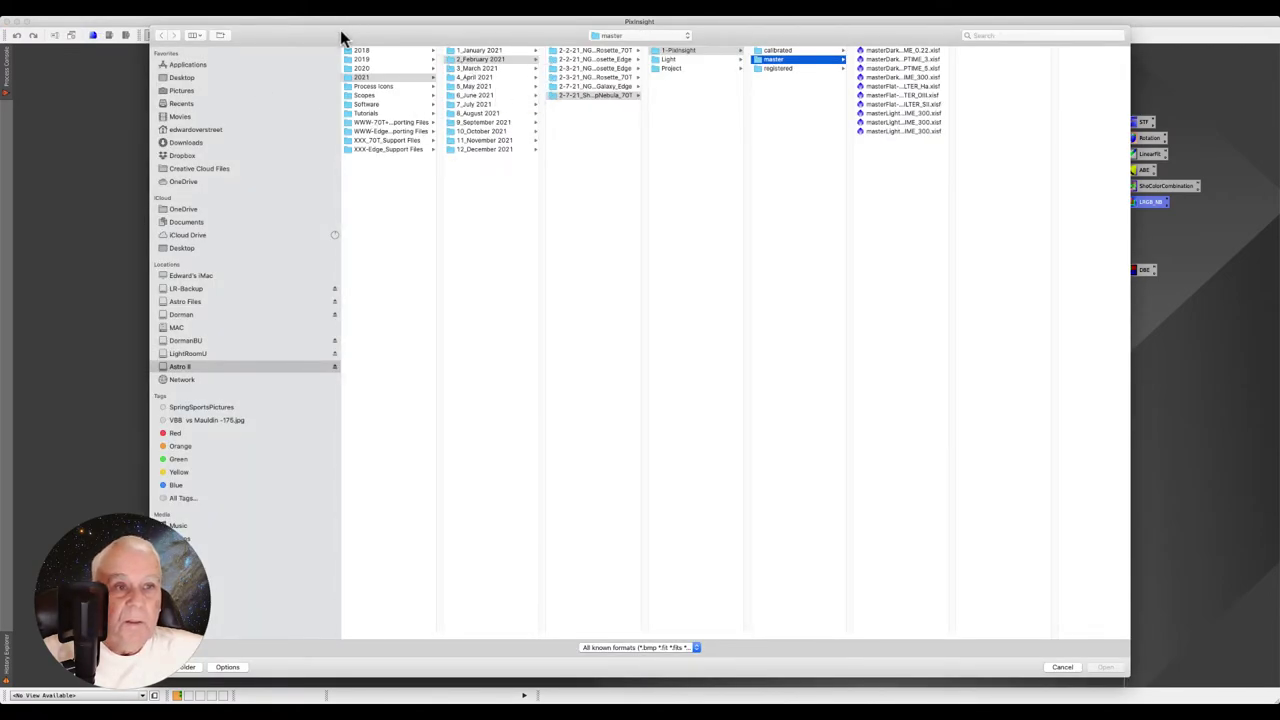
left_click_drag(340, 37, 229, 38)
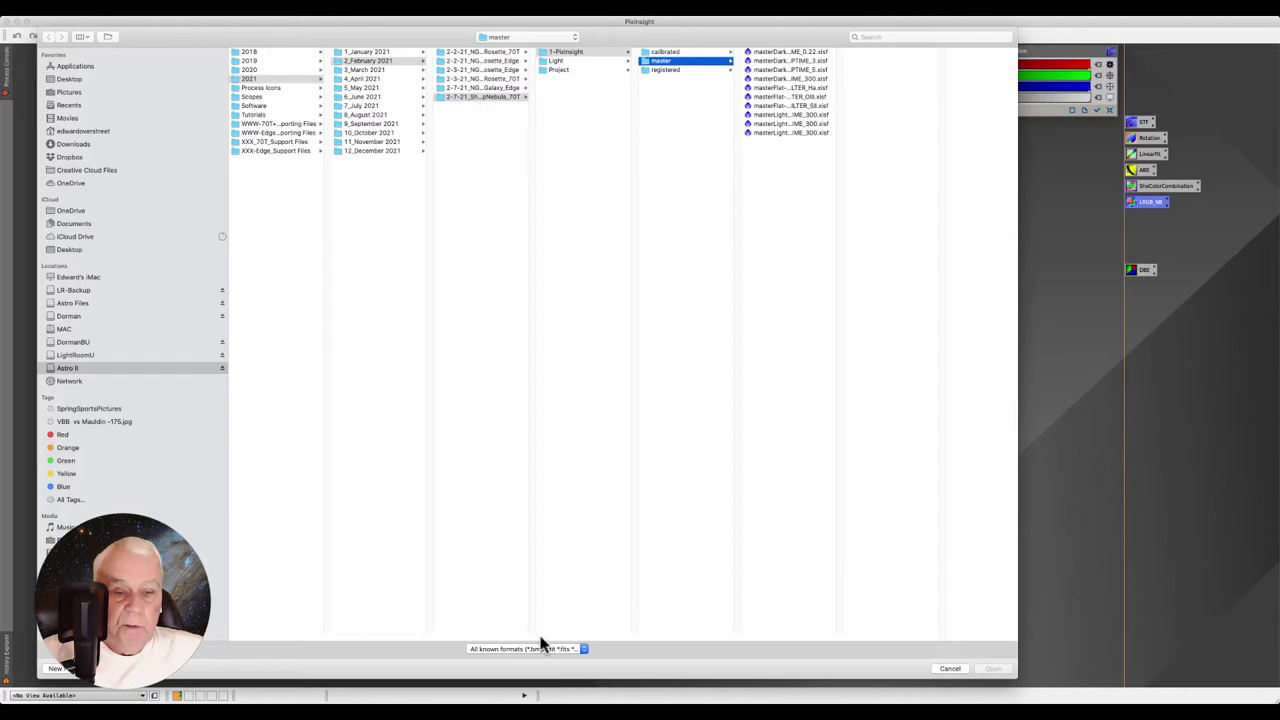
left_click_drag(526, 633, 598, 632)
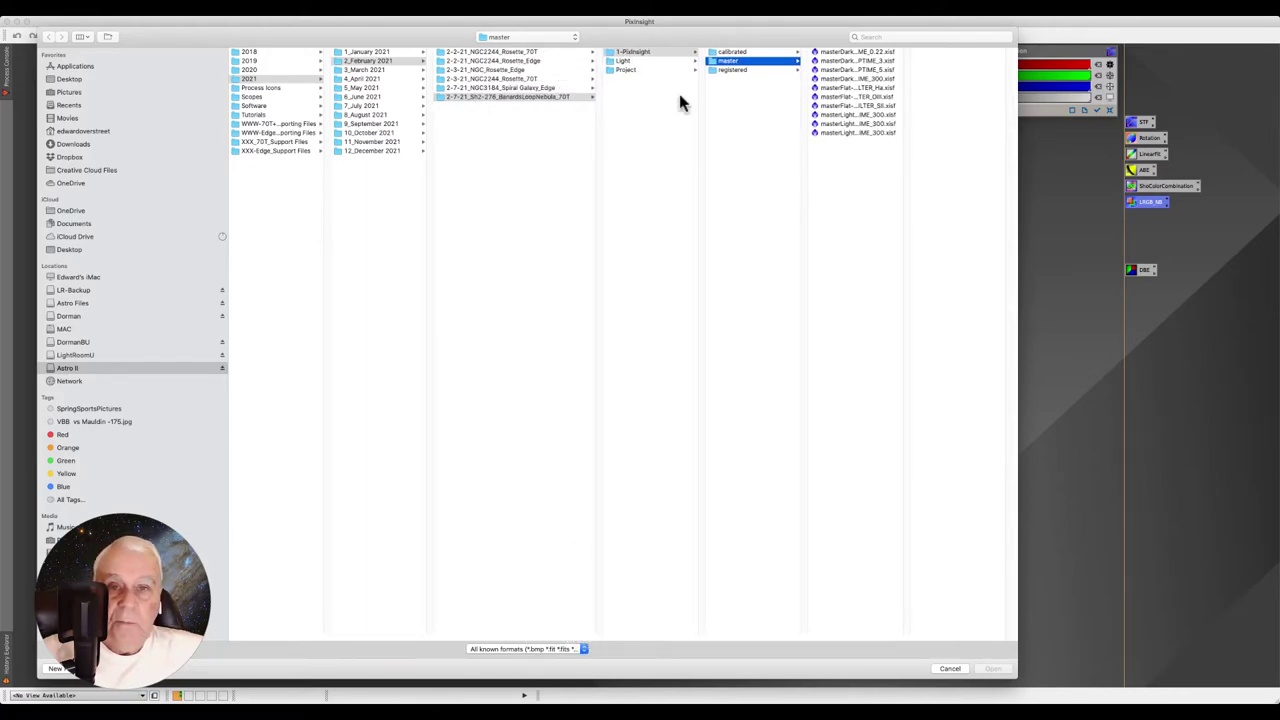
left_click(851, 116)
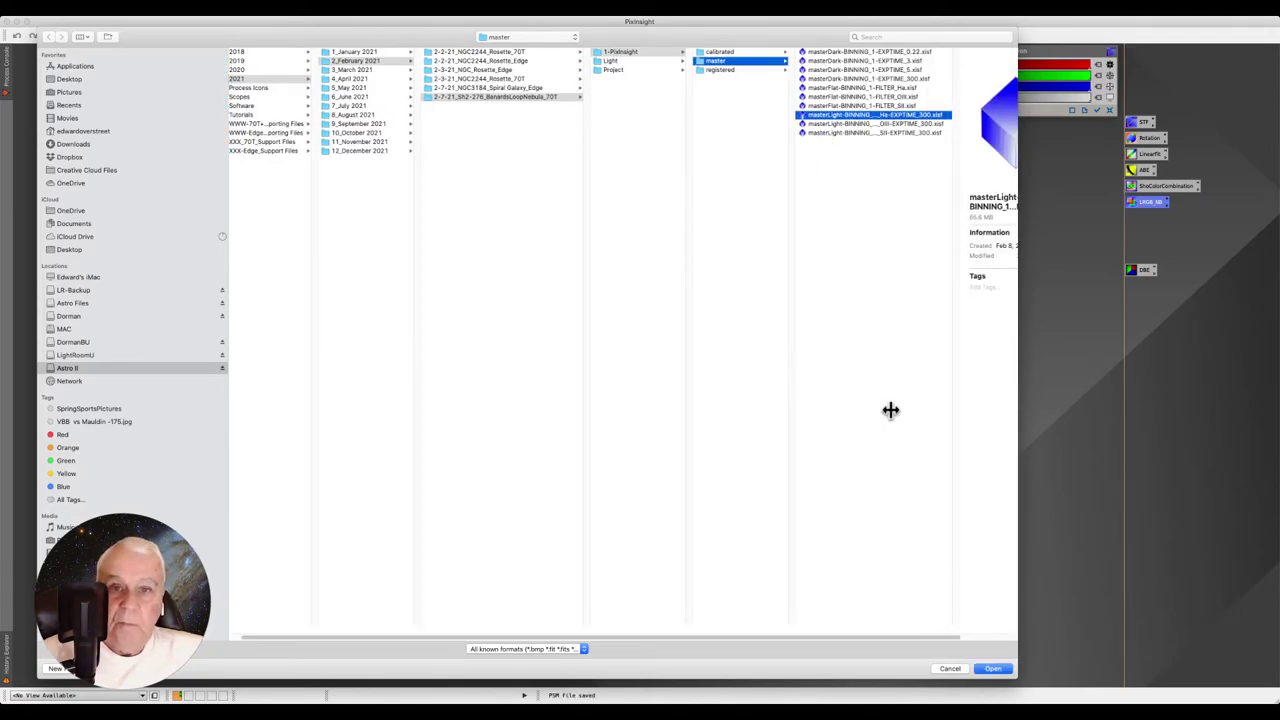
left_click(840, 124)
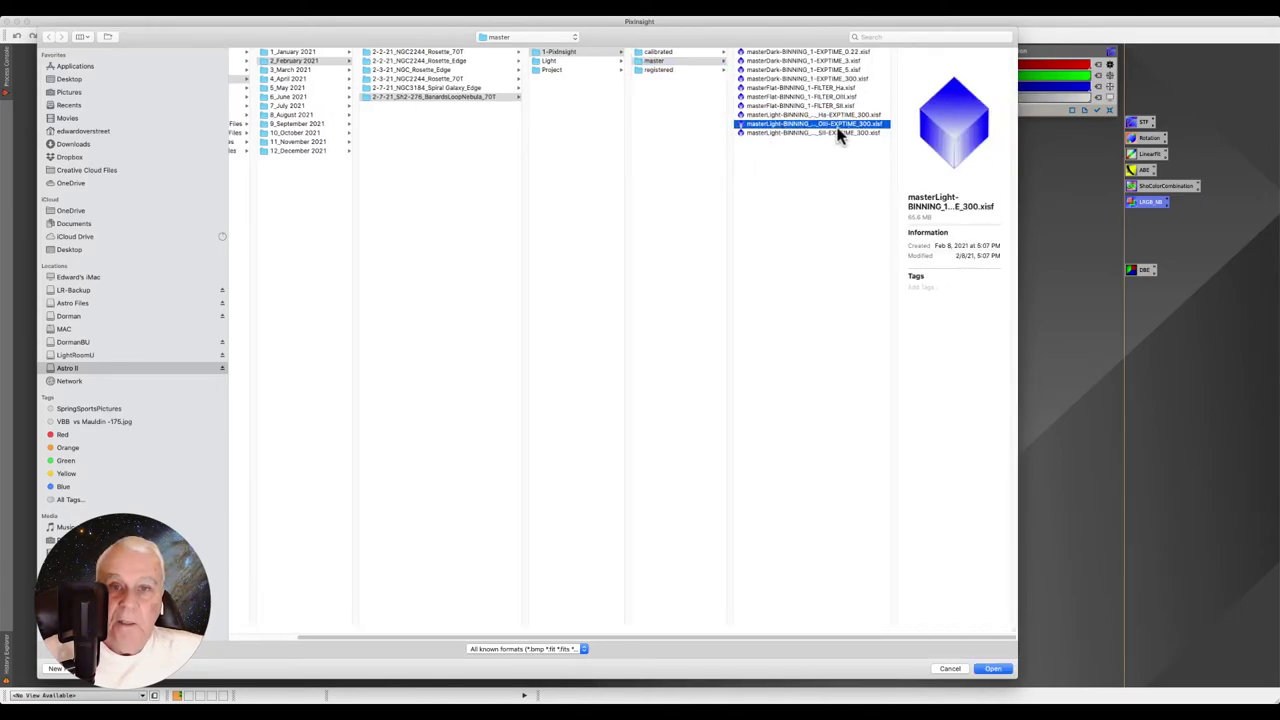
left_click(777, 116, "shift")
left_click(773, 133, "shift")
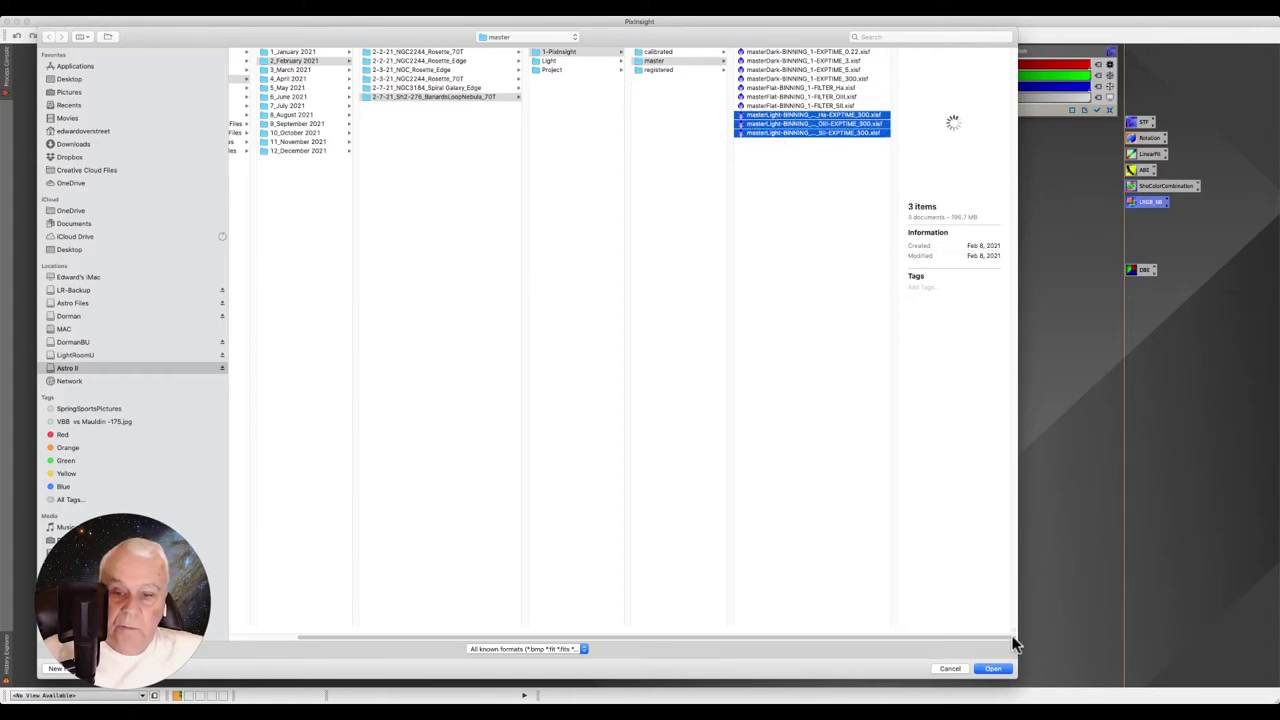
left_click(992, 670)
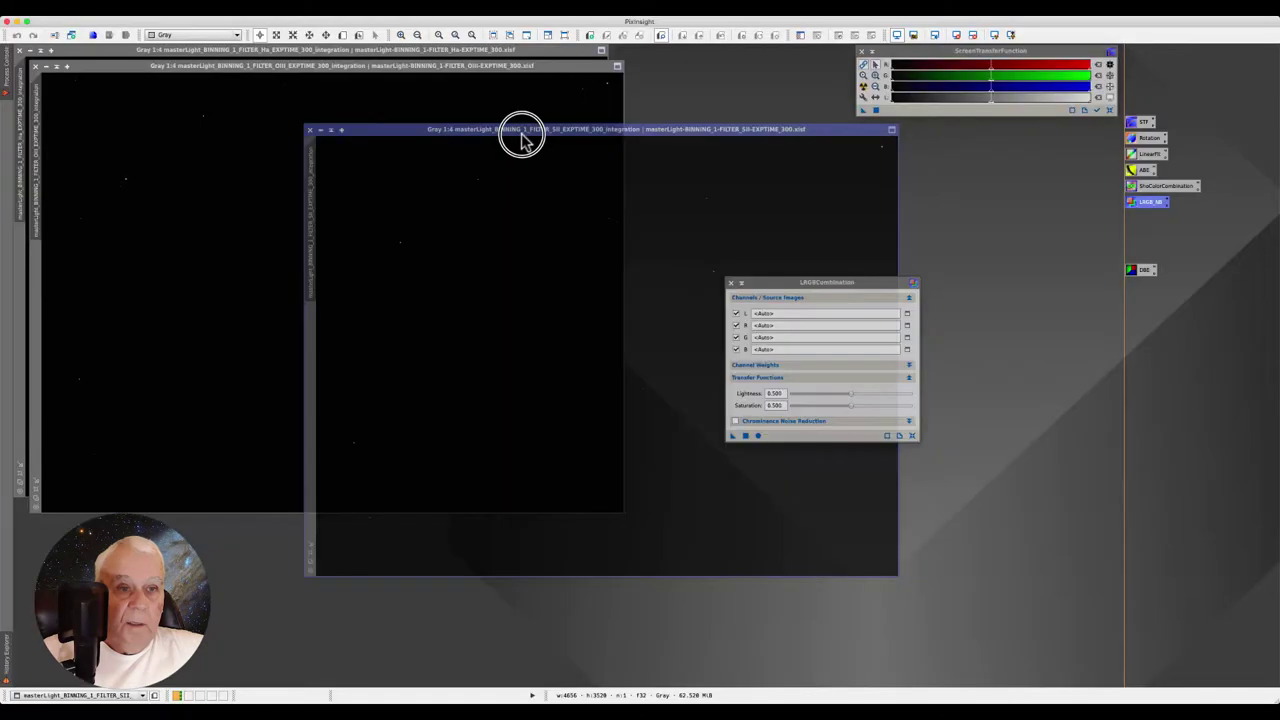
Rename the SII and OIII master light images to SII and OIII
left_click_drag(521, 138, 526, 139)
right_click(315, 232)
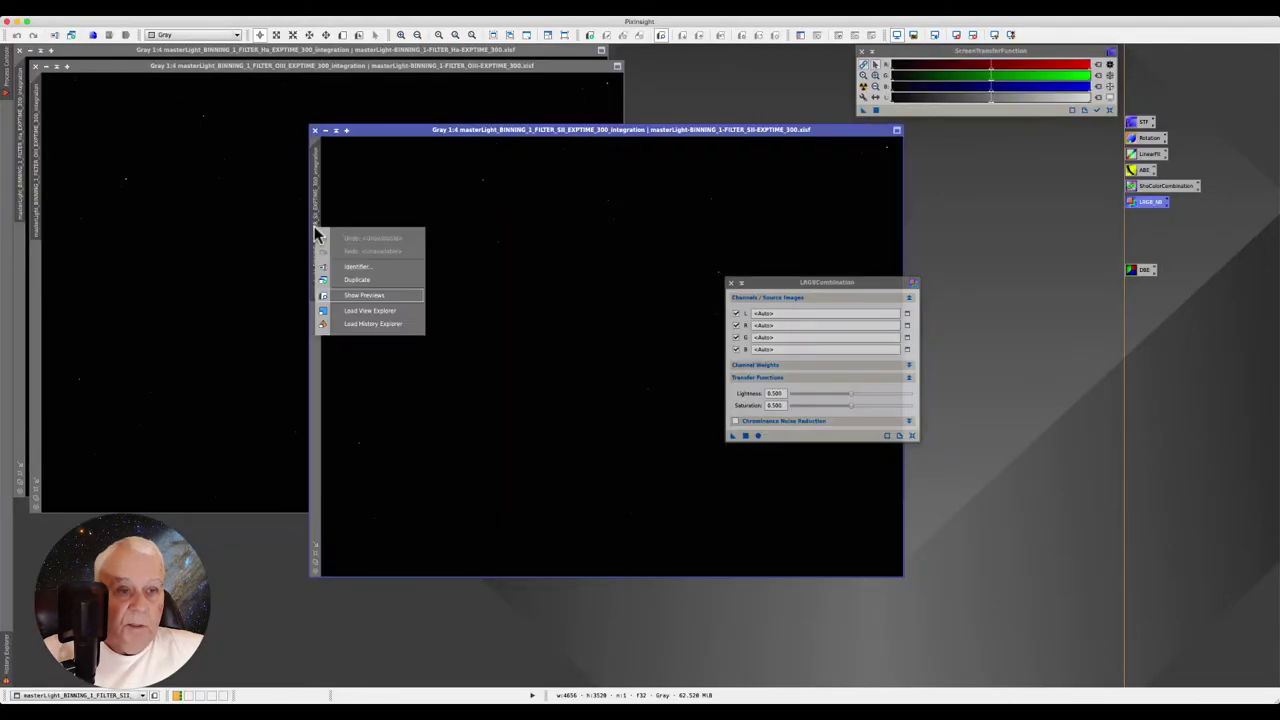
left_click(355, 266)
type("SII")
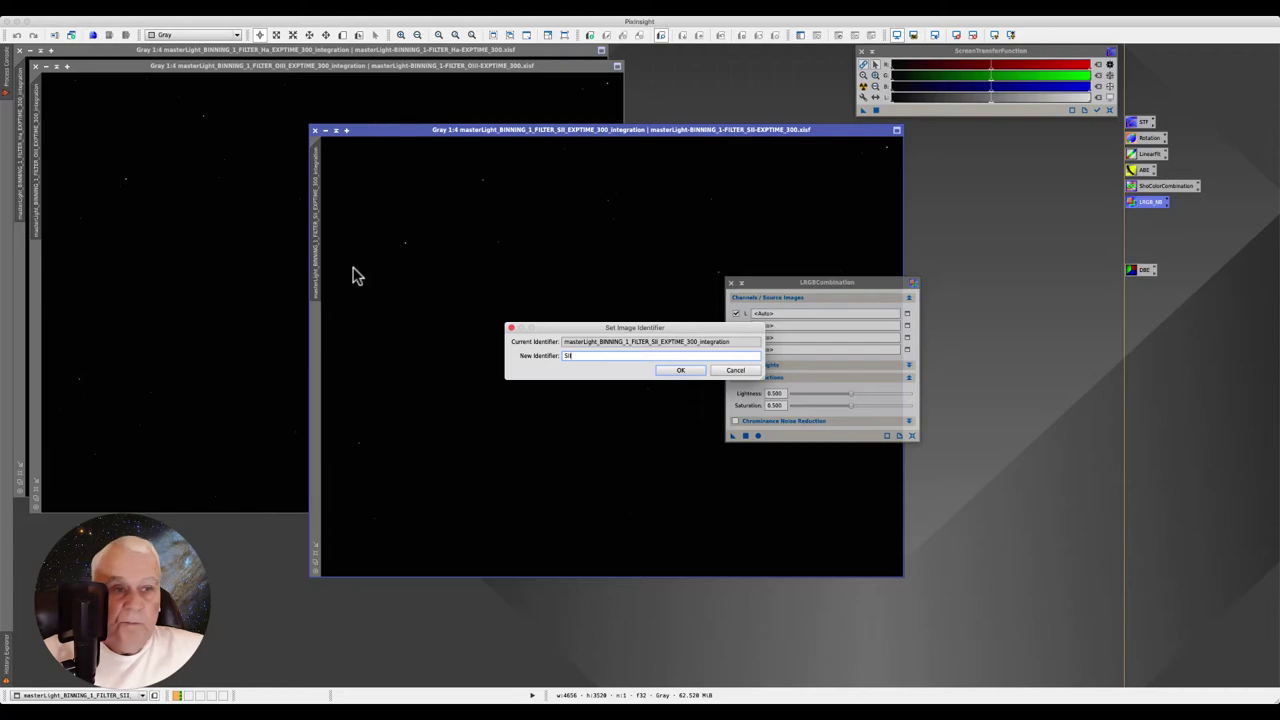
key("Return")
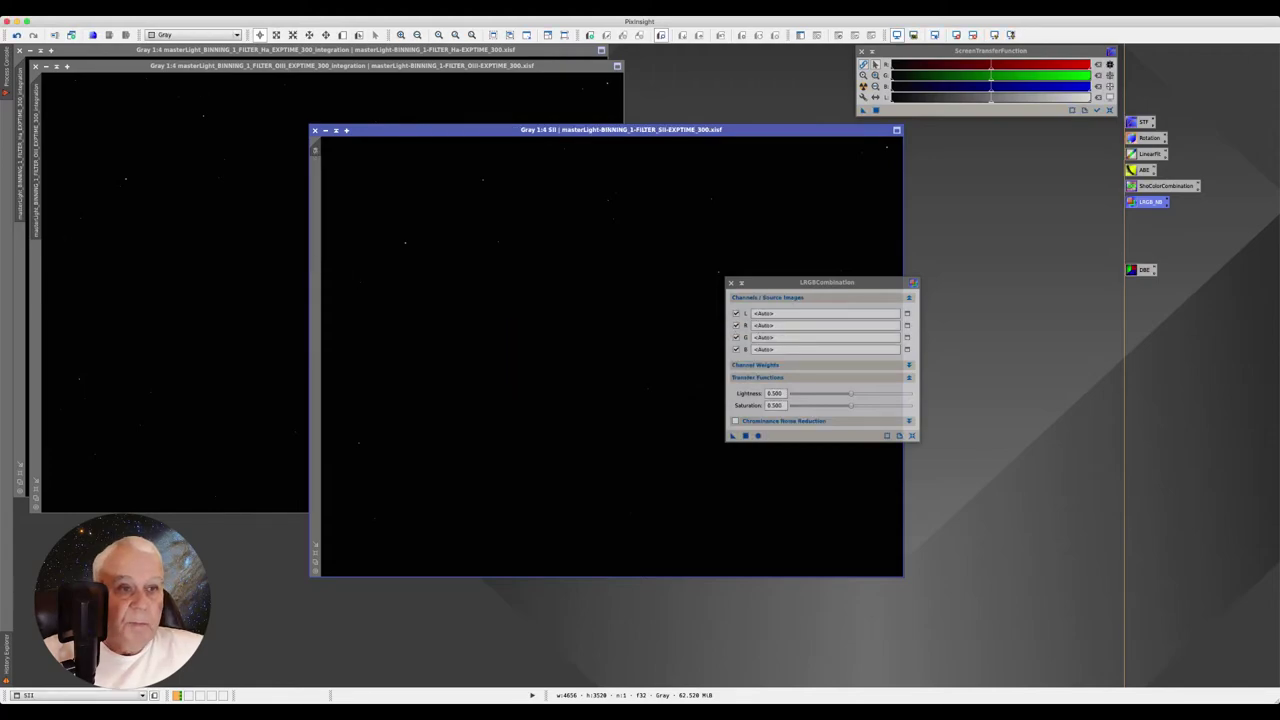
left_click_drag(265, 70, 541, 127)
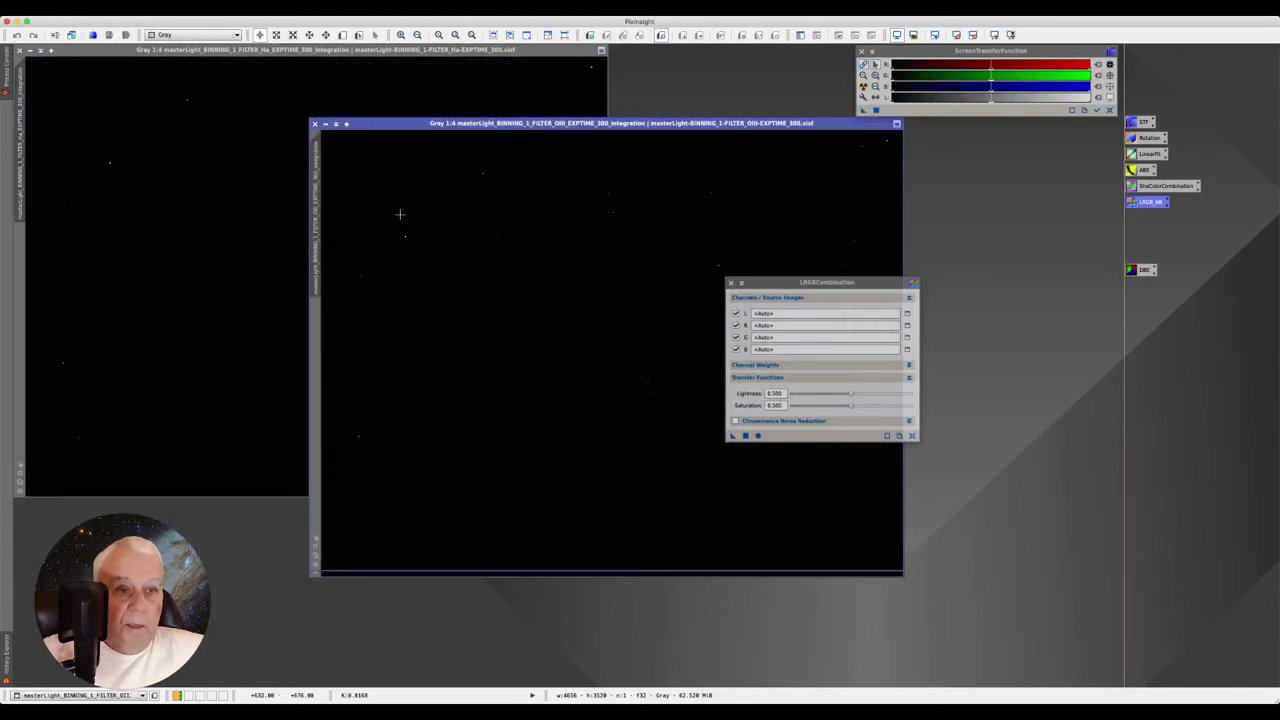
right_click(321, 203)
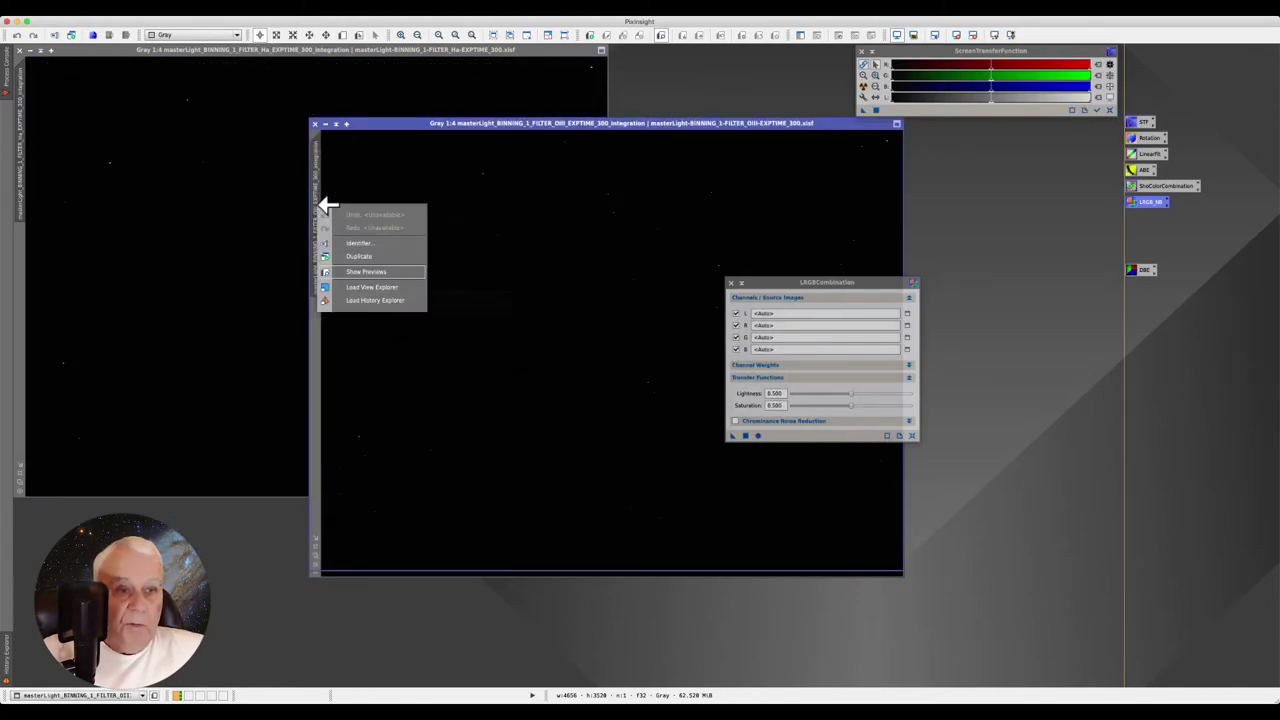
left_click(364, 244)
type("OIII")
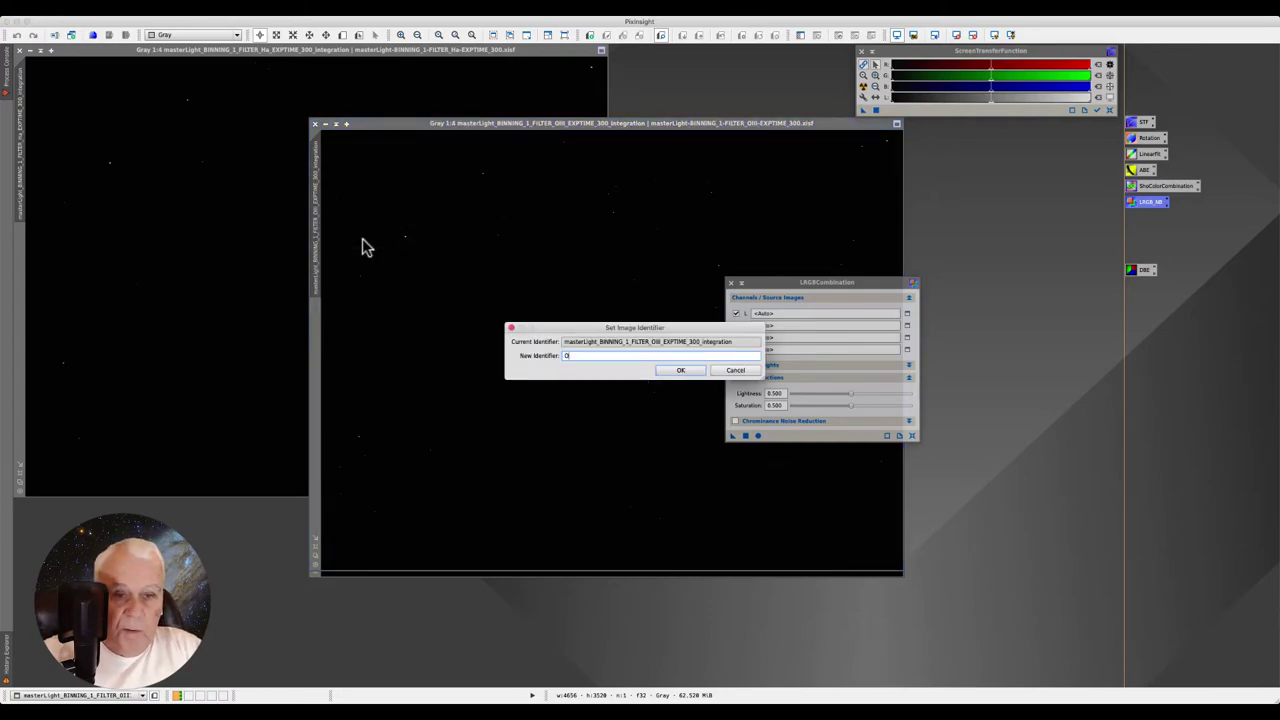
key("Return")
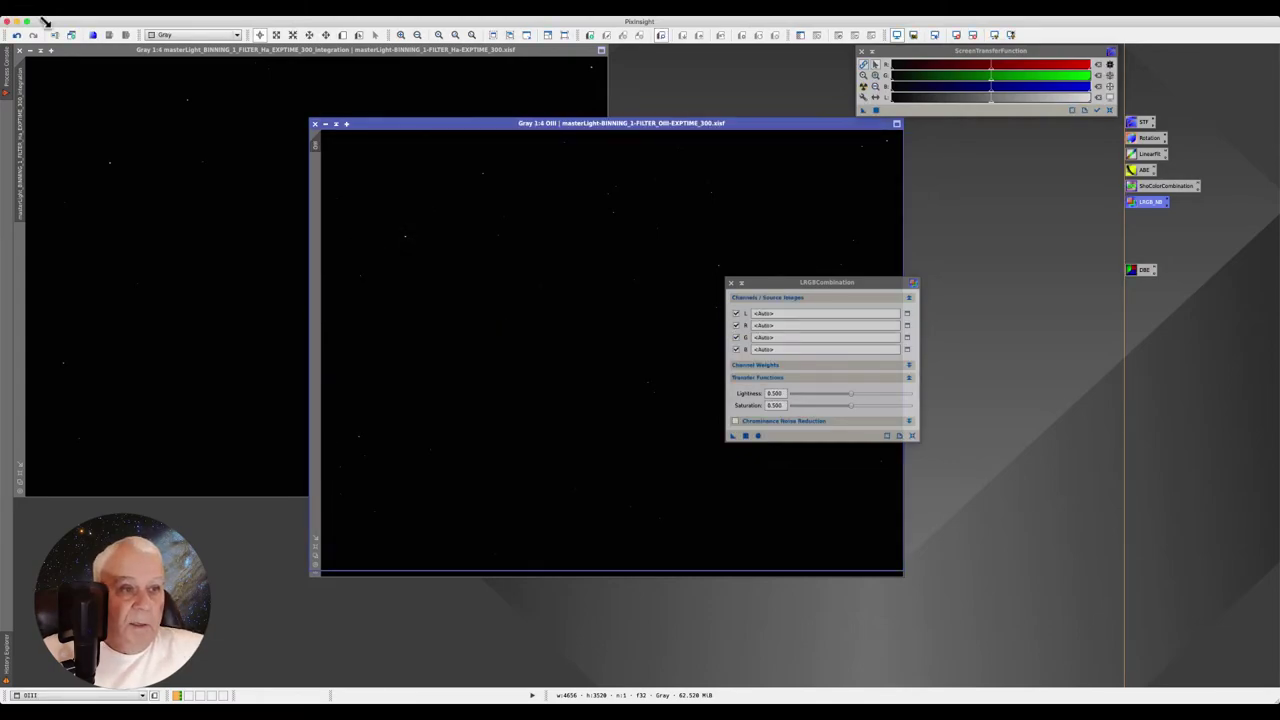
Rename the Ha master light image to Ha and minimize it to an icon
left_click_drag(82, 57, 412, 121)
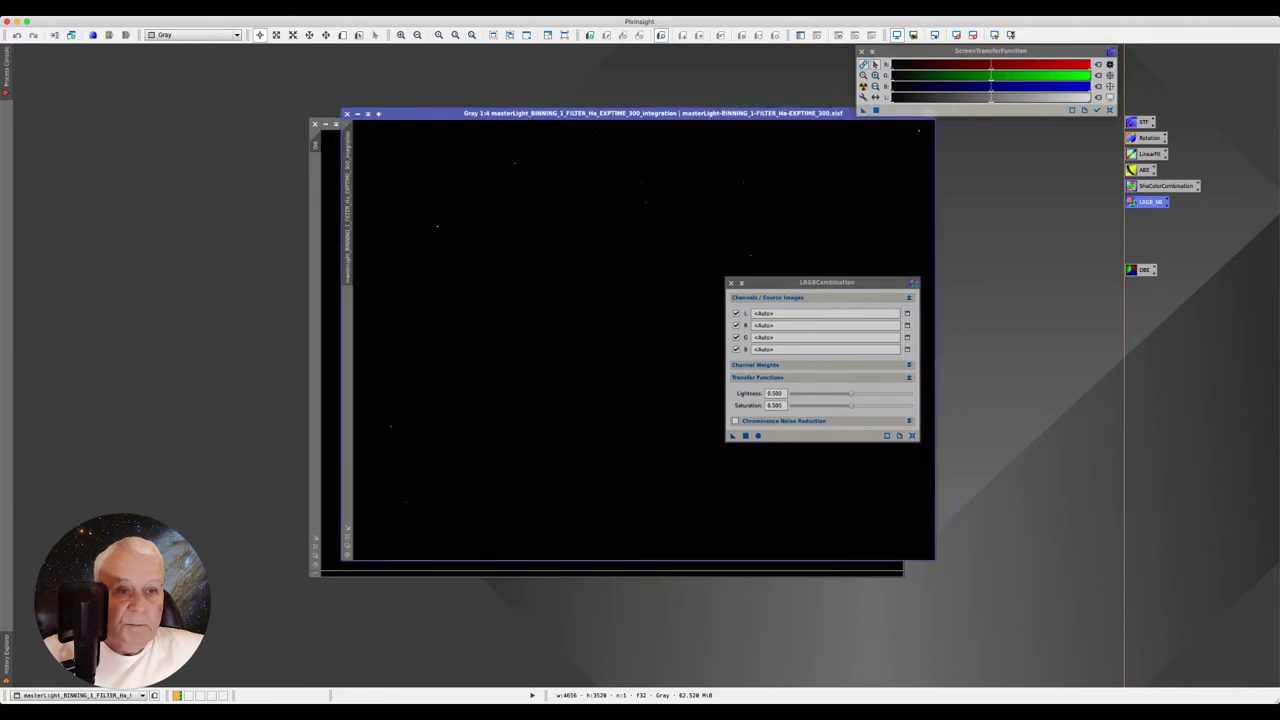
right_click(357, 197)
left_click(410, 236)
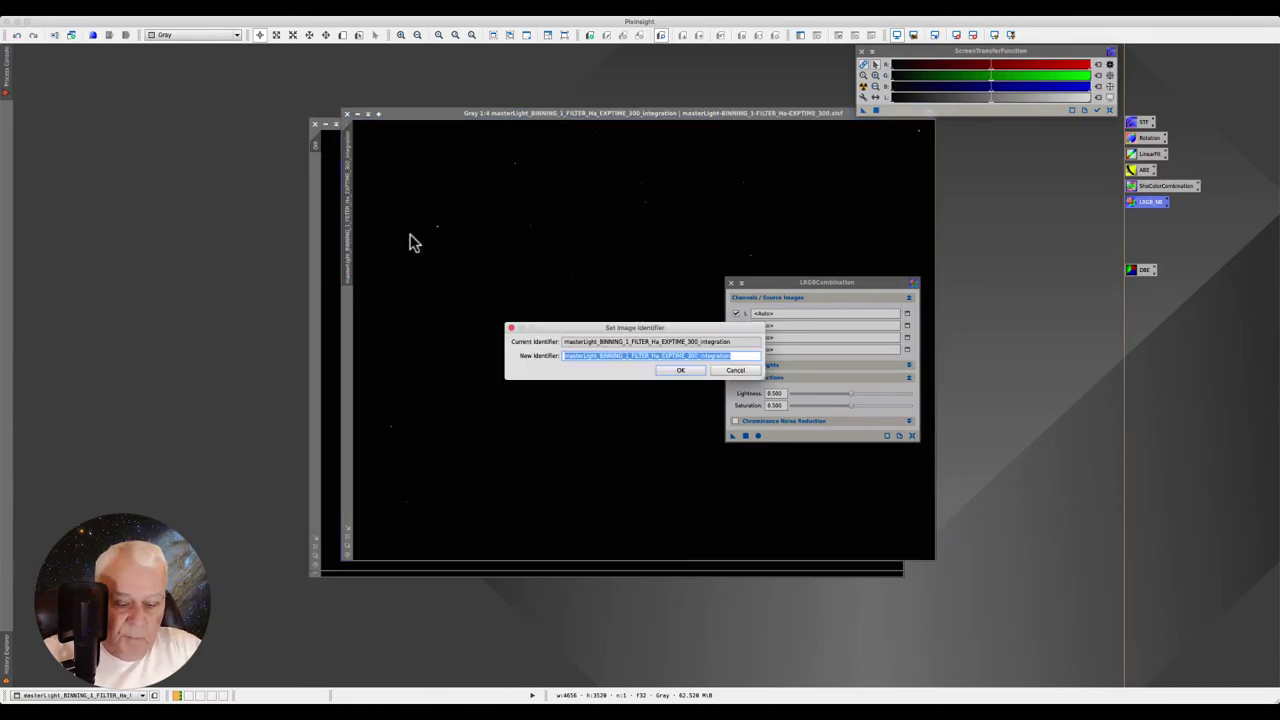
type("Ha")
key("Return")
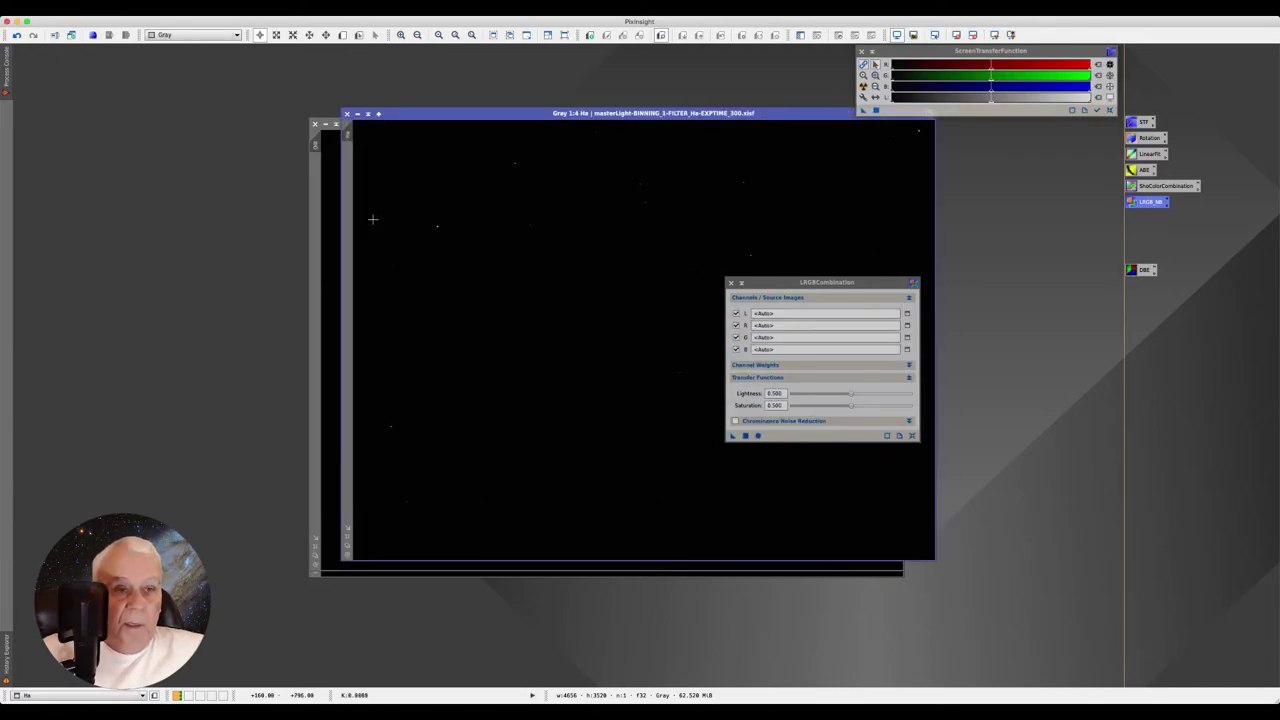
mouse_move(363, 126)
left_mouse_down()
mouse_move(637, 347)
mouse_move(805, 60)
left_mouse_up()
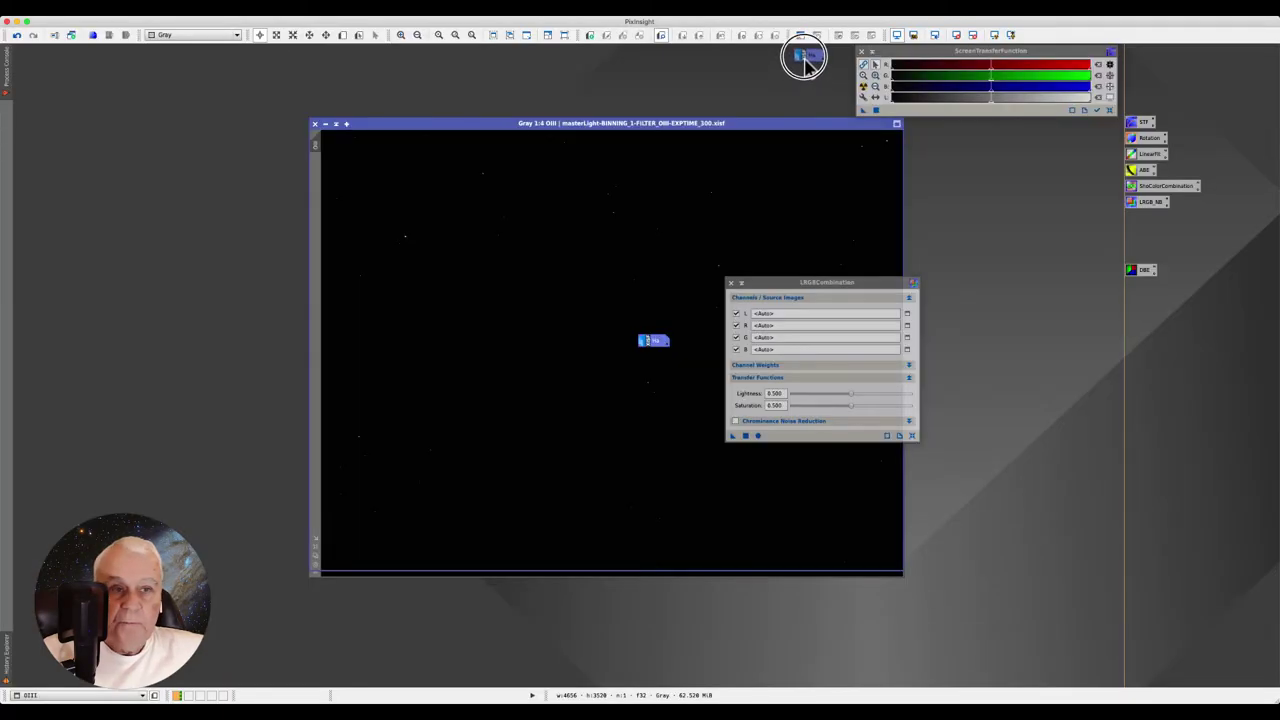
Minimize the OIII and SII images and stack their icons below the Ha icon
left_click(325, 123)
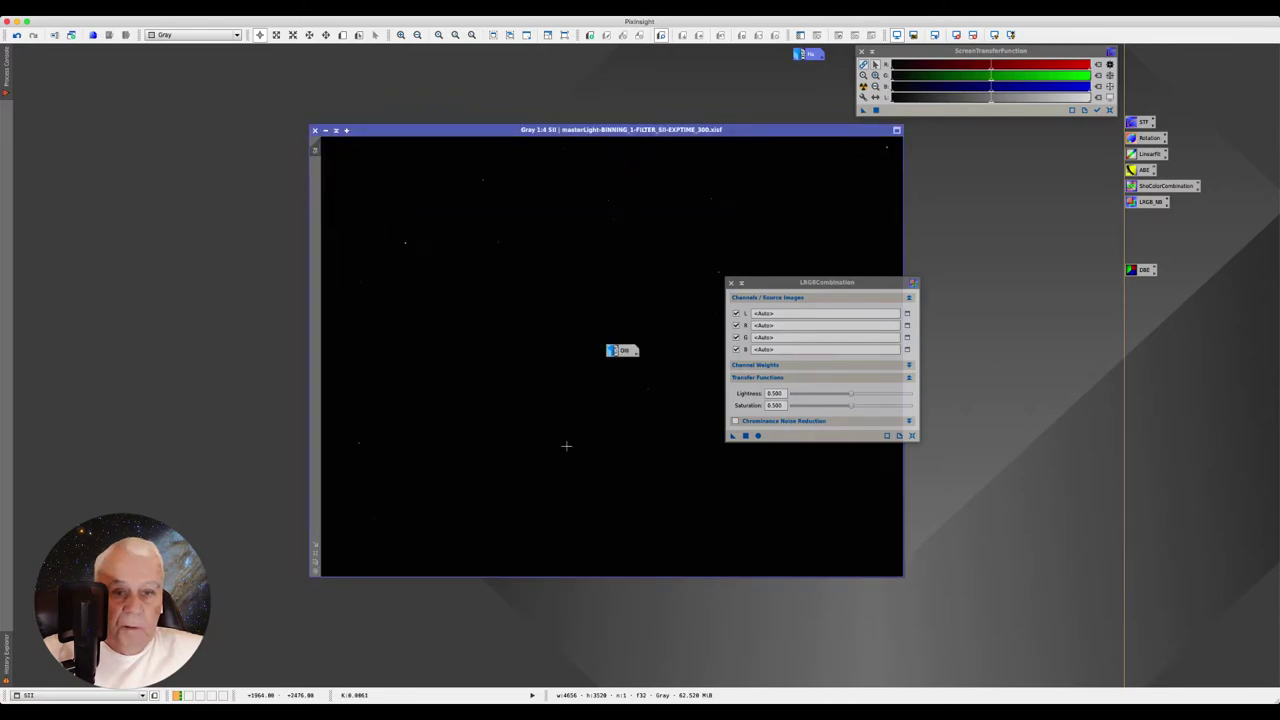
left_click_drag(623, 350, 808, 84)
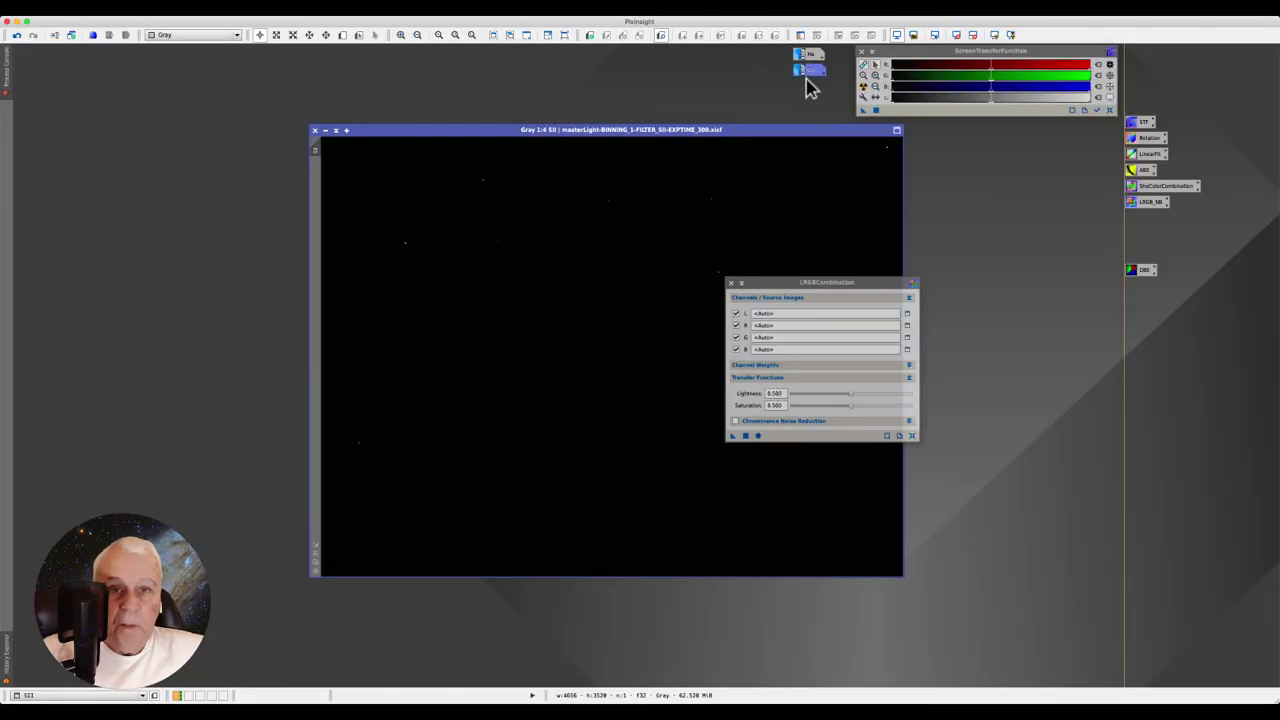
left_click(326, 131)
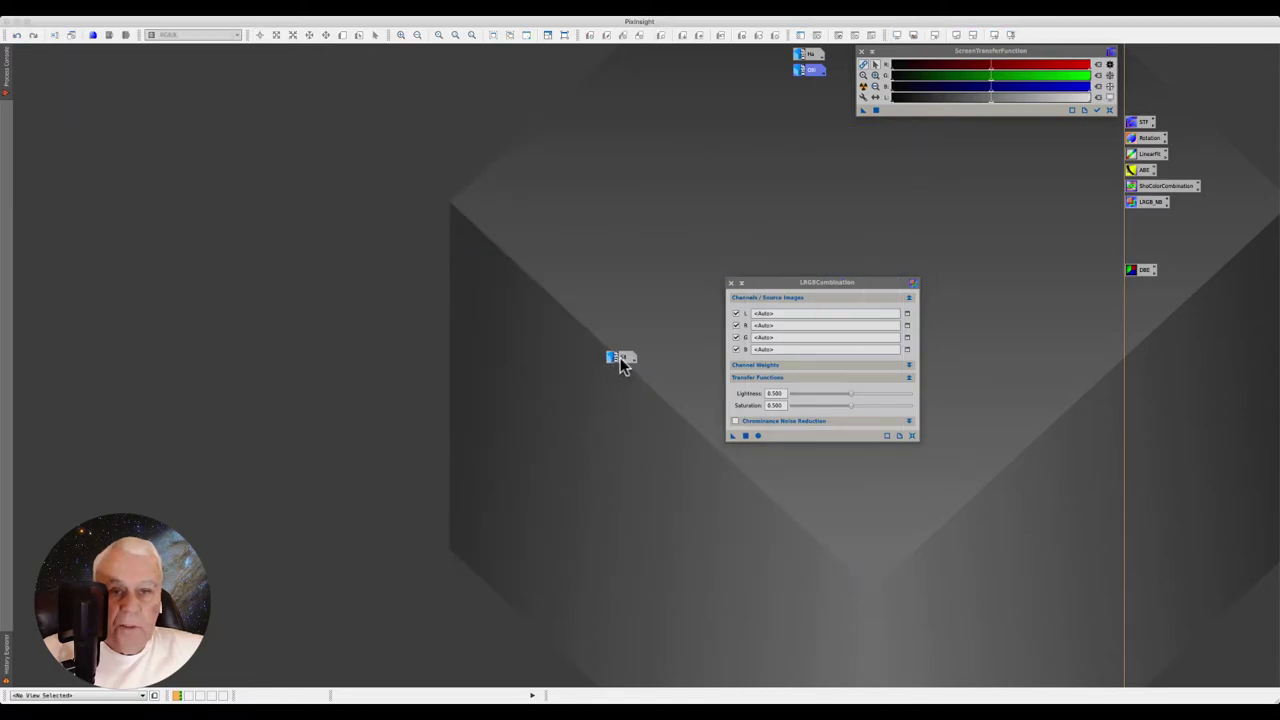
left_click_drag(620, 362, 810, 86)
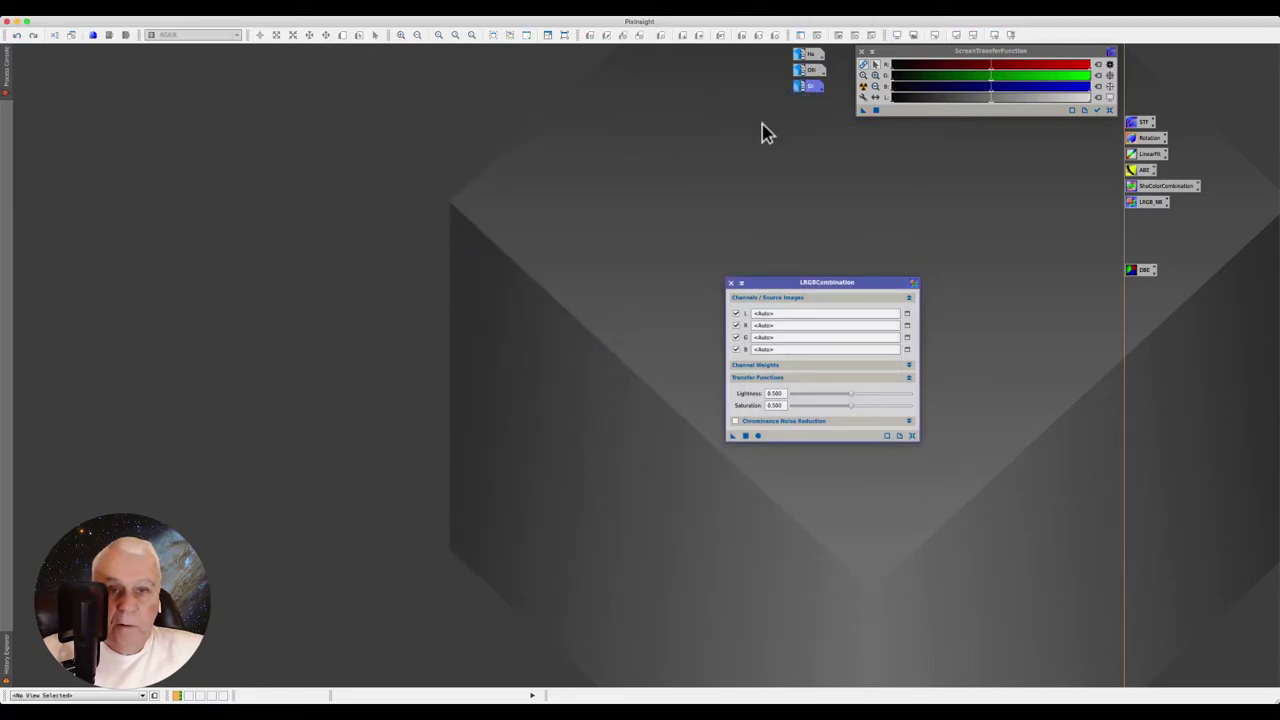
Set LRGBCombination to no luminance, SII red, Ha green, OIII blue, and save it as an icon
left_click_drag(604, 229, 357, 190)
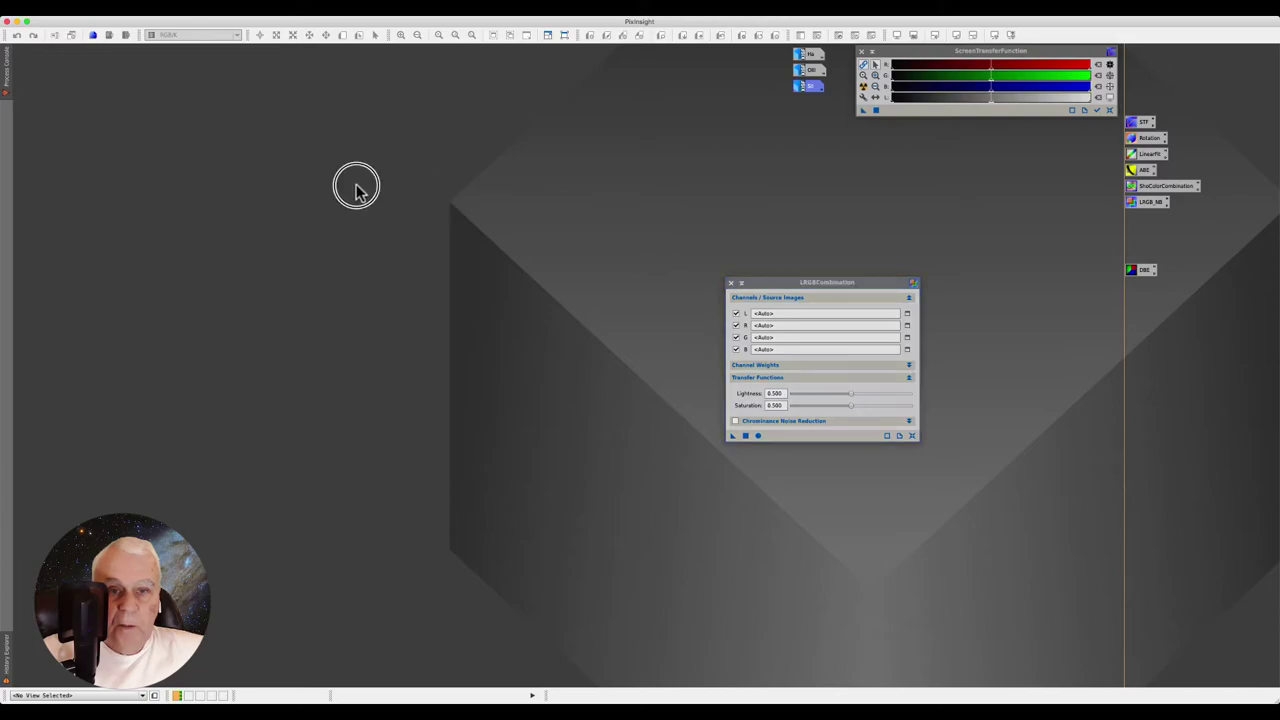
left_click_drag(763, 286, 697, 236)
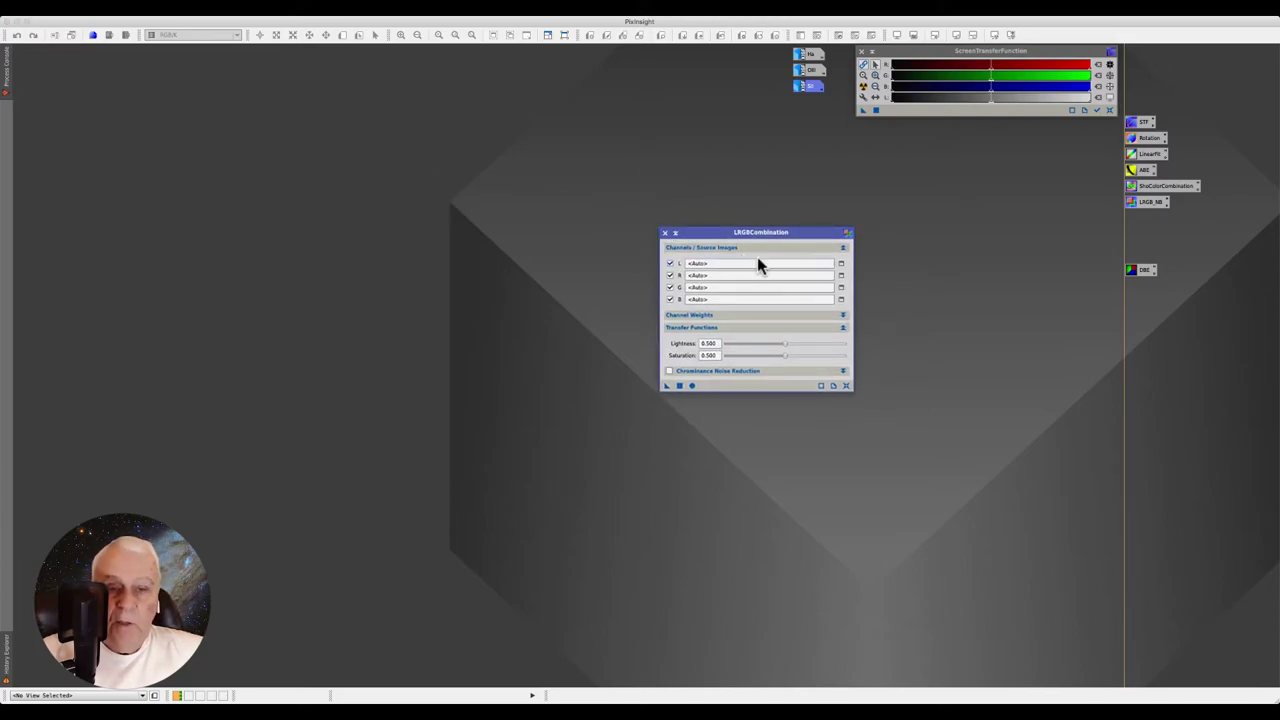
left_click(670, 263)
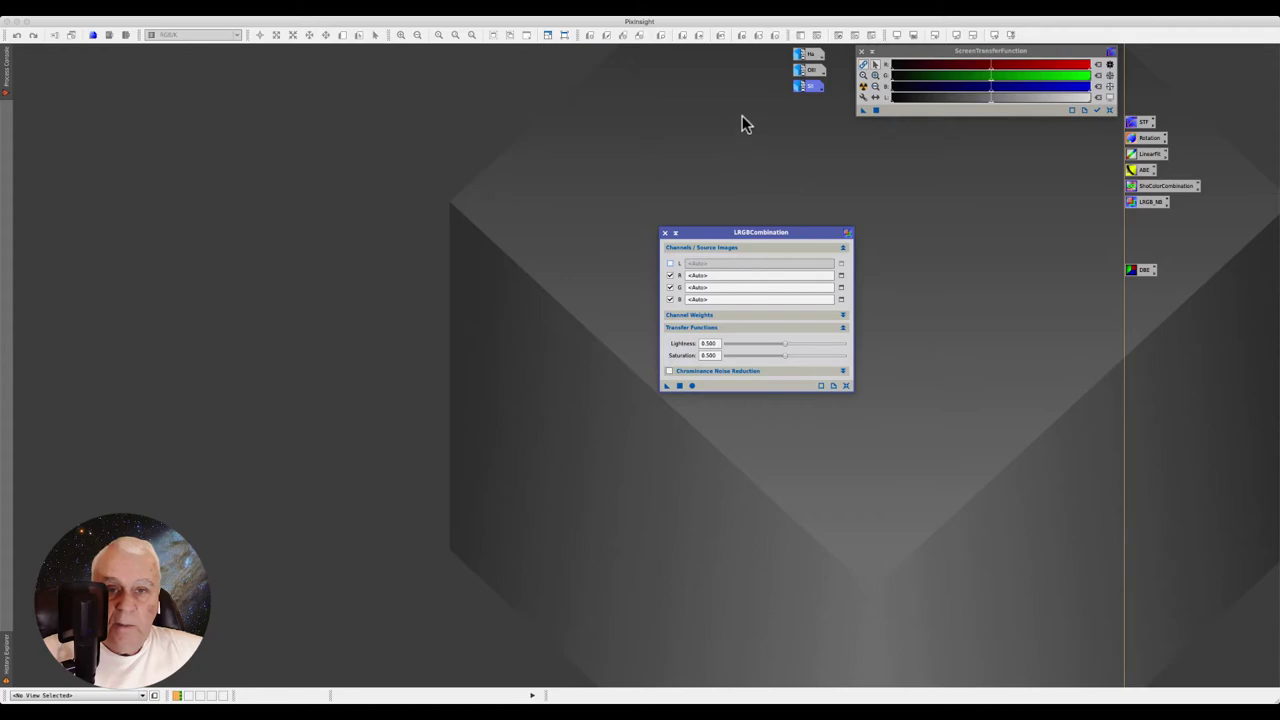
mouse_move(809, 88)
left_mouse_down()
mouse_move(775, 287)
mouse_move(705, 285)
left_mouse_up()
mouse_move(808, 53)
left_mouse_down()
mouse_move(725, 307)
mouse_move(707, 287)
left_mouse_up()
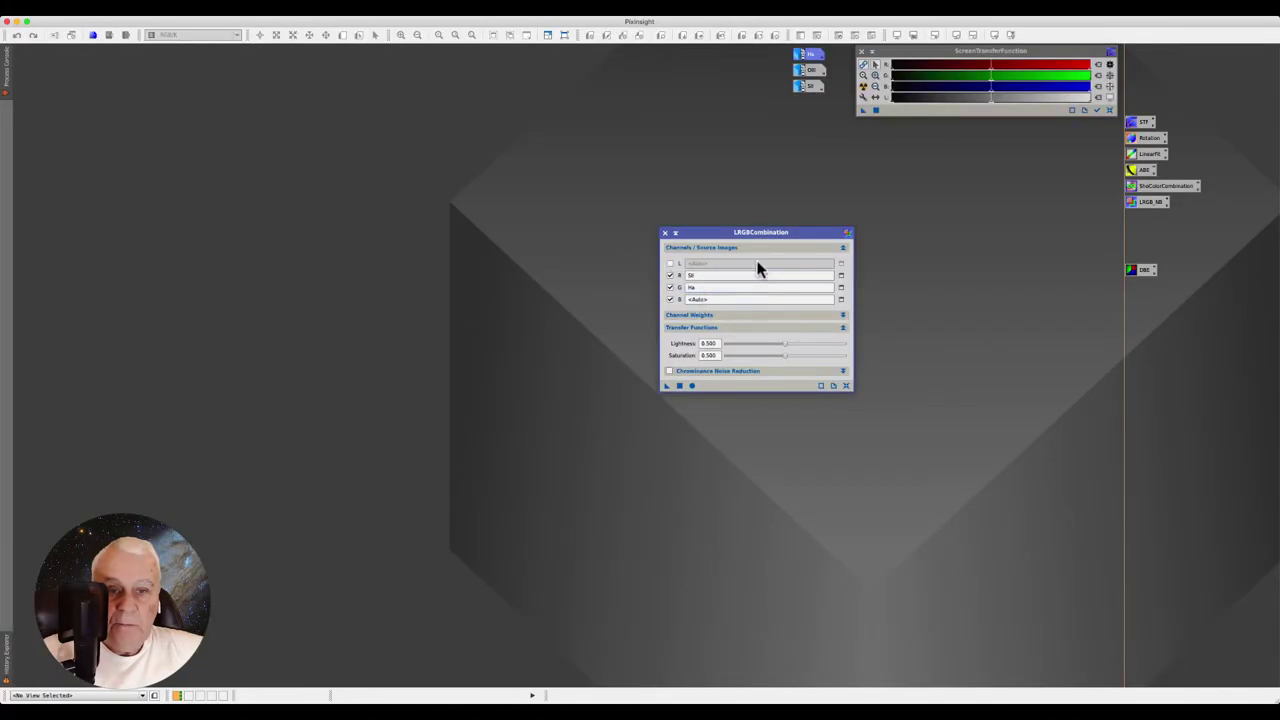
left_click(812, 72)
left_click_drag(812, 72, 708, 300)
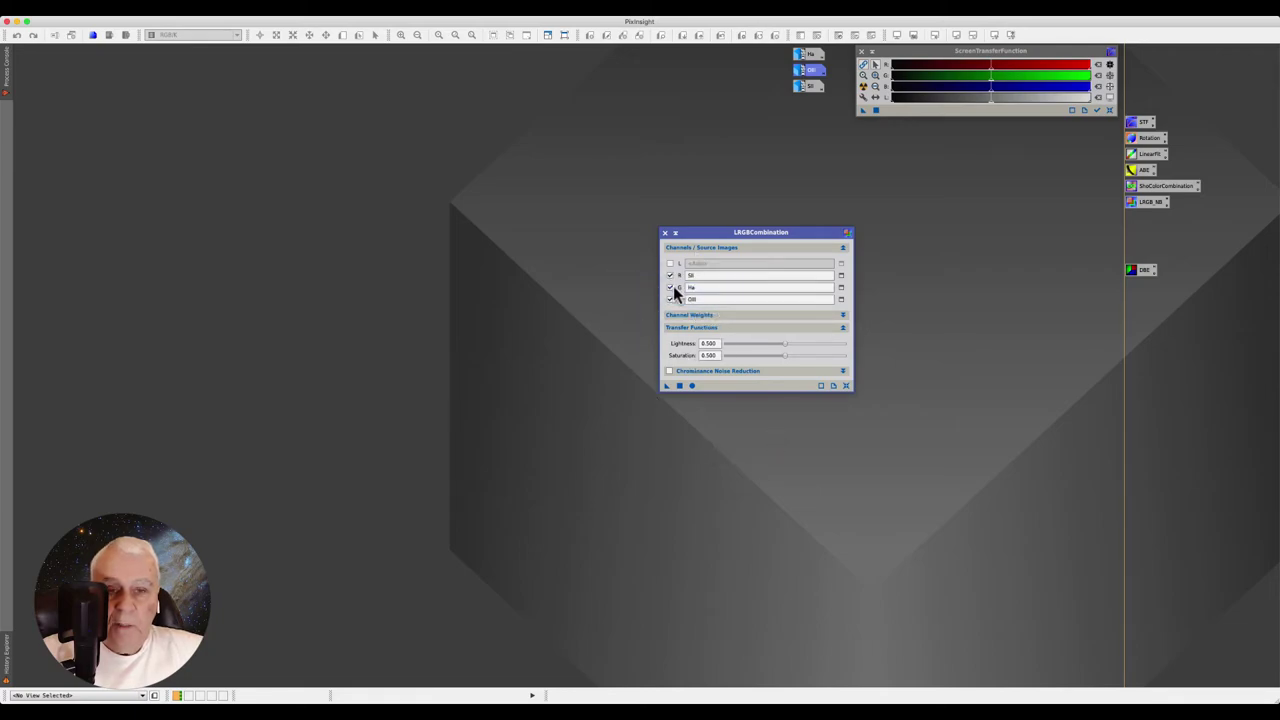
left_click_drag(667, 386, 517, 488)
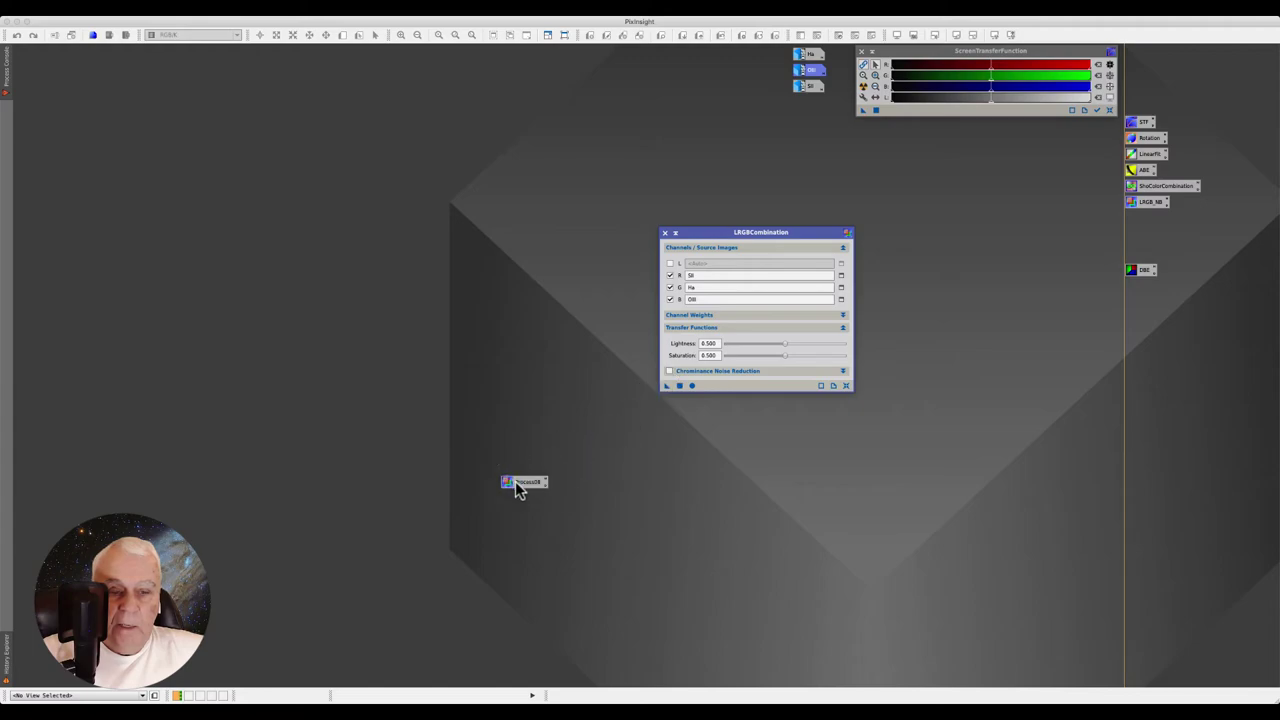
left_click(664, 233)
Delete the old LRGB_NB icon and rename Process08 to LRGB_NB
right_click(1147, 203)
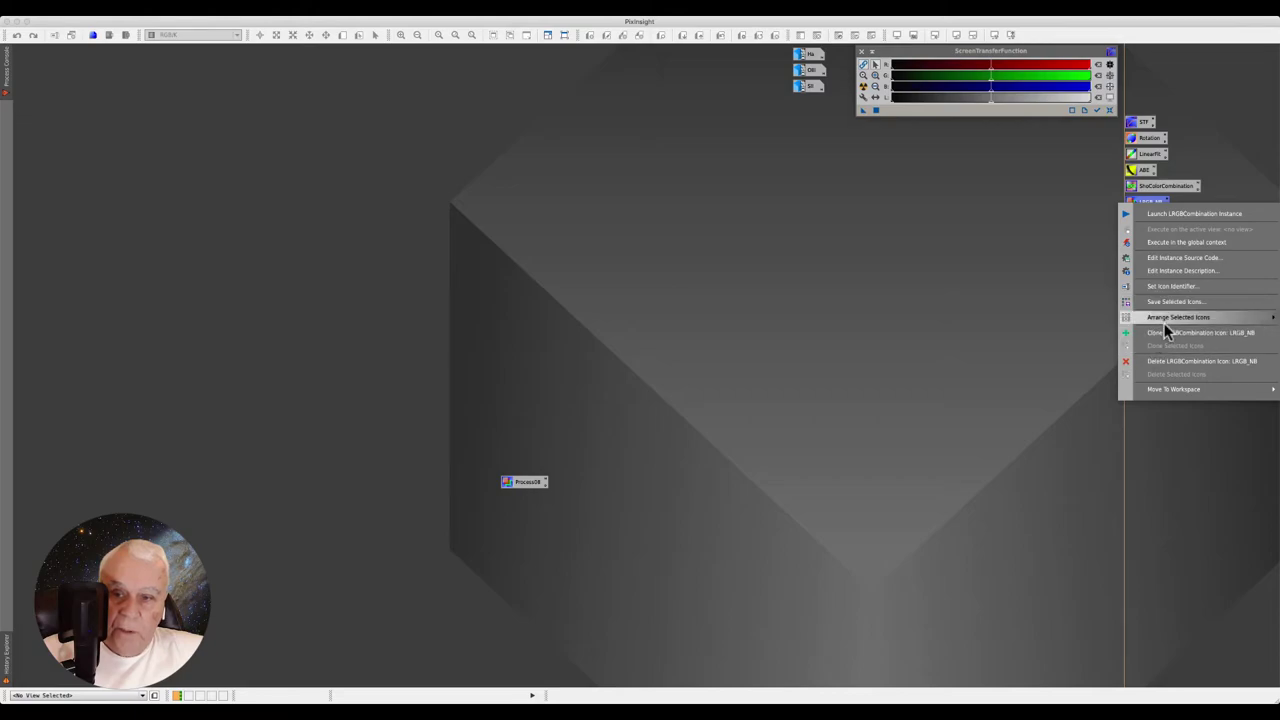
left_click(1157, 362)
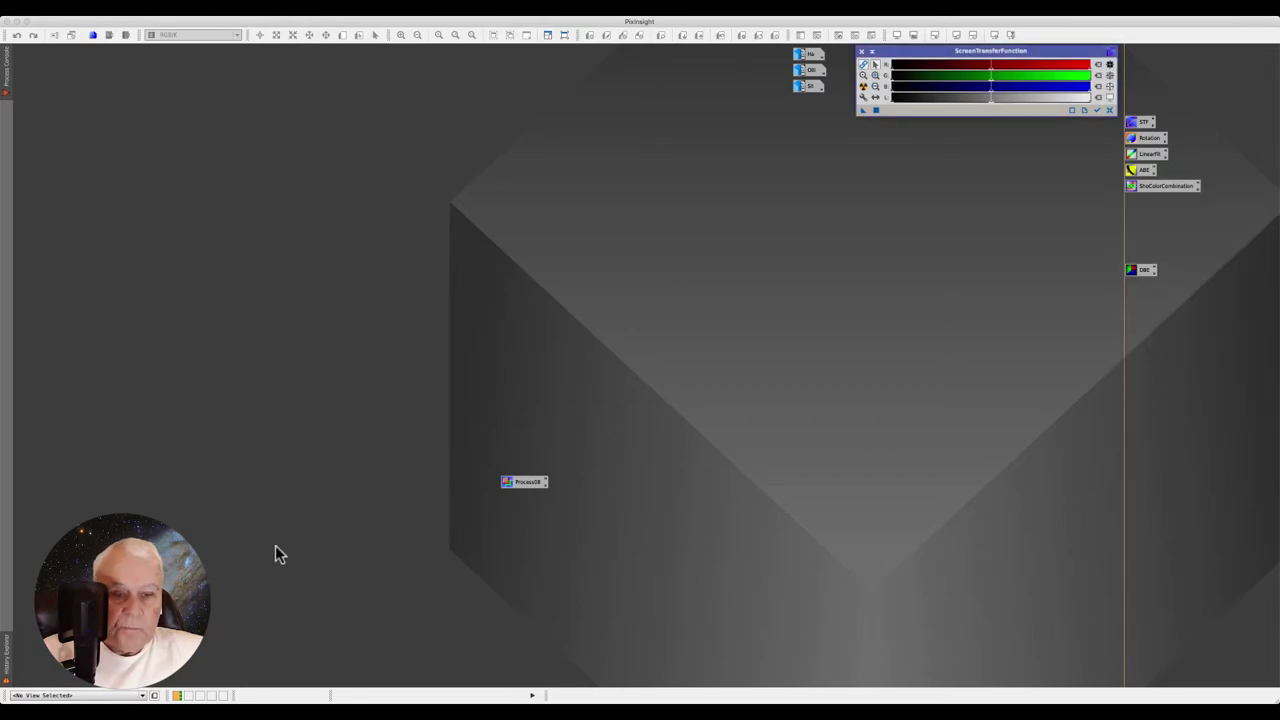
right_click(527, 482)
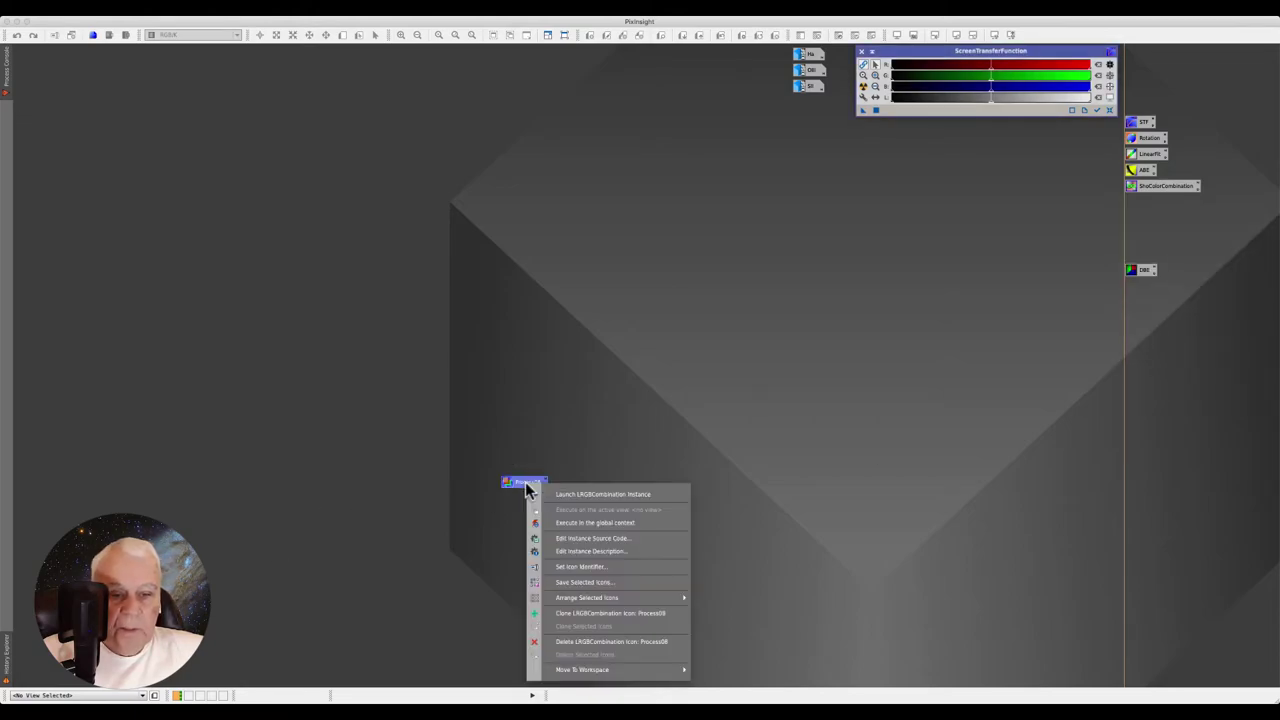
left_click(575, 567)
type("LRGB_N")
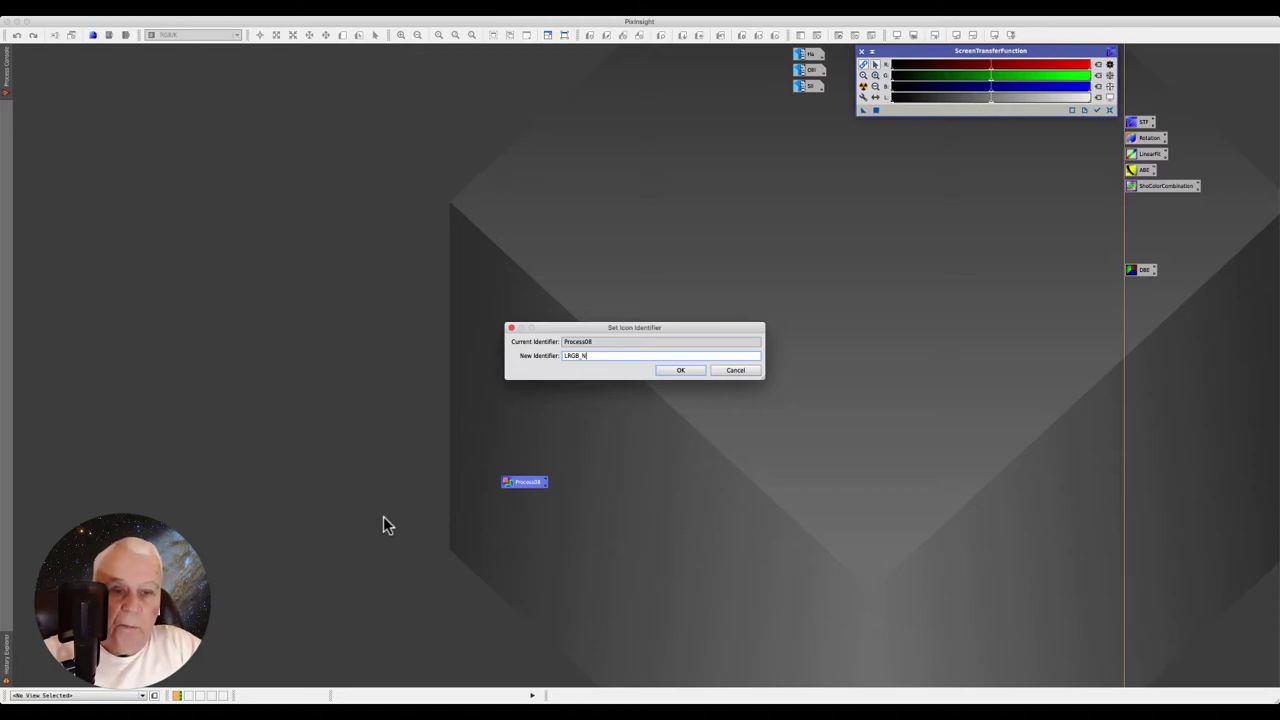
type("B")
key("Return")
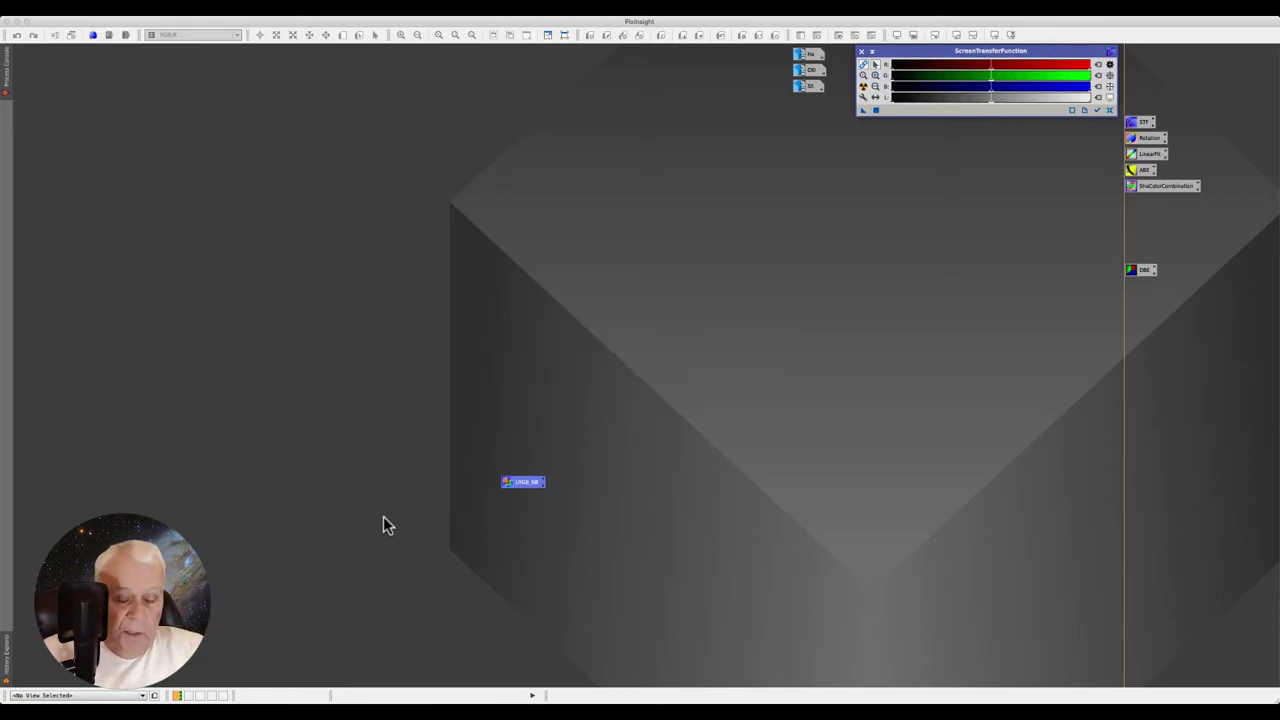
Rename the icon to LRGB_NB_SHO and drag it toward the icon column
right_click(533, 487)
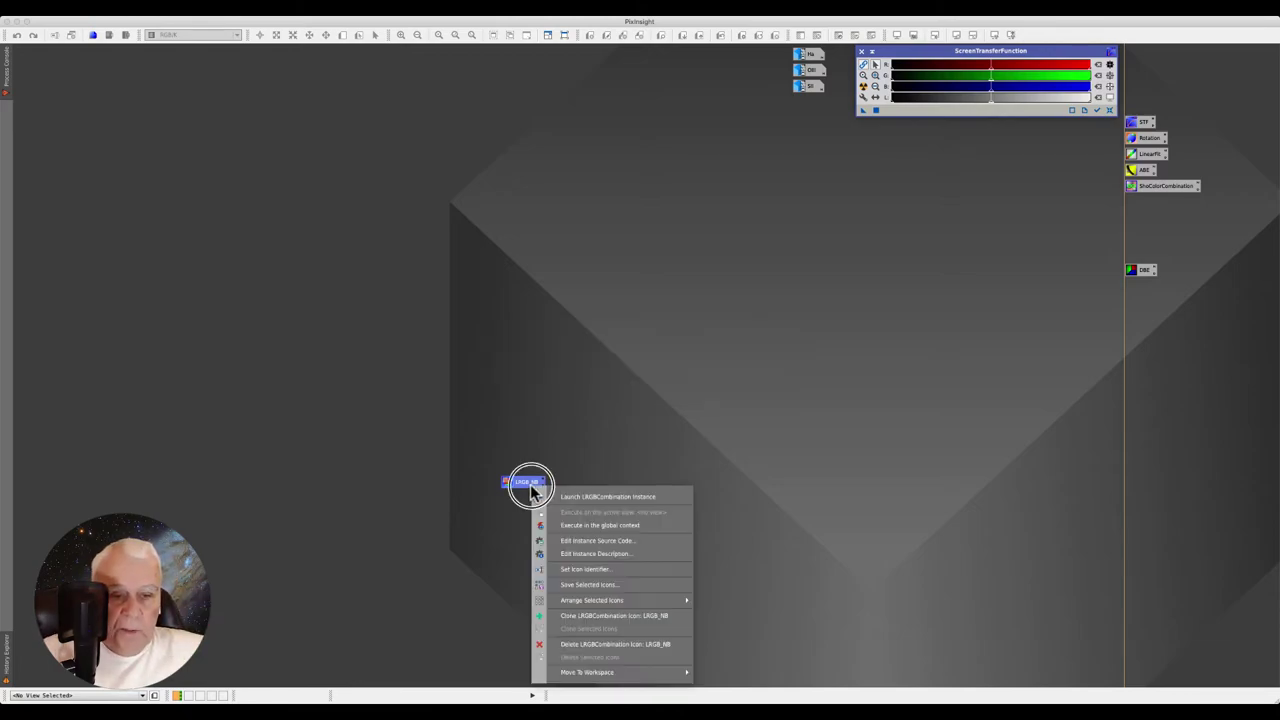
left_click(585, 569)
left_click(594, 358)
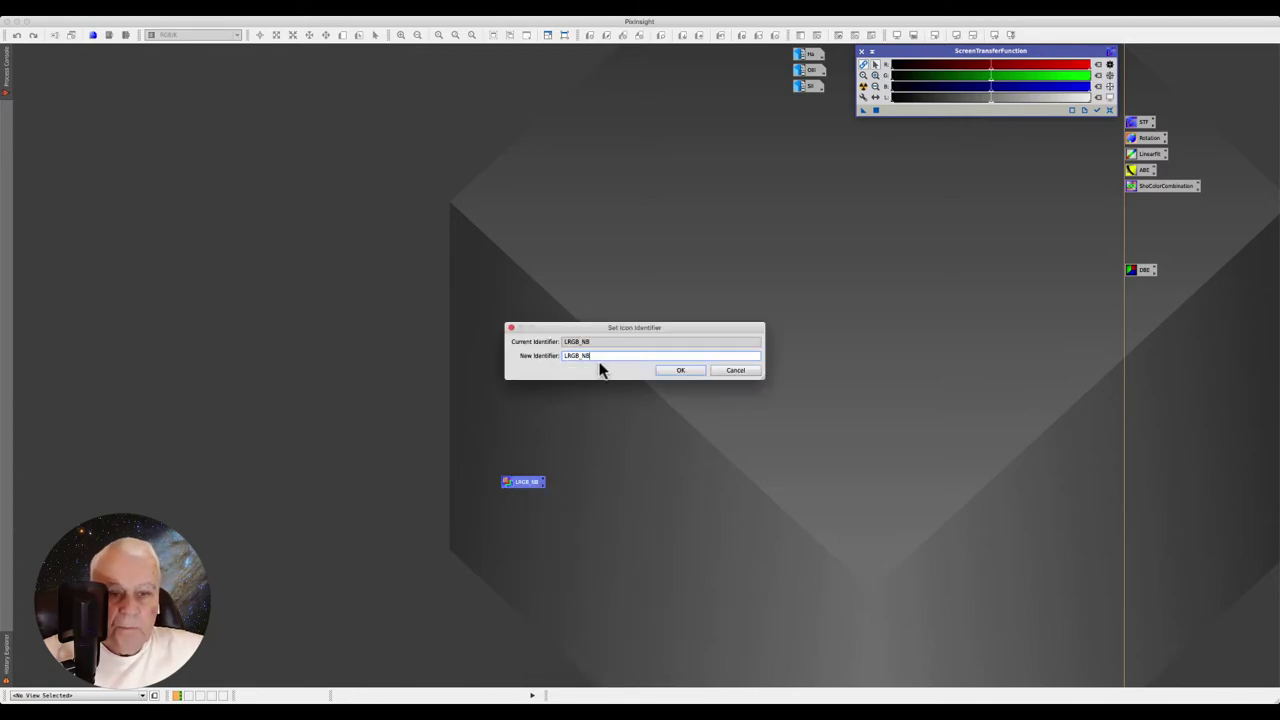
type("_")
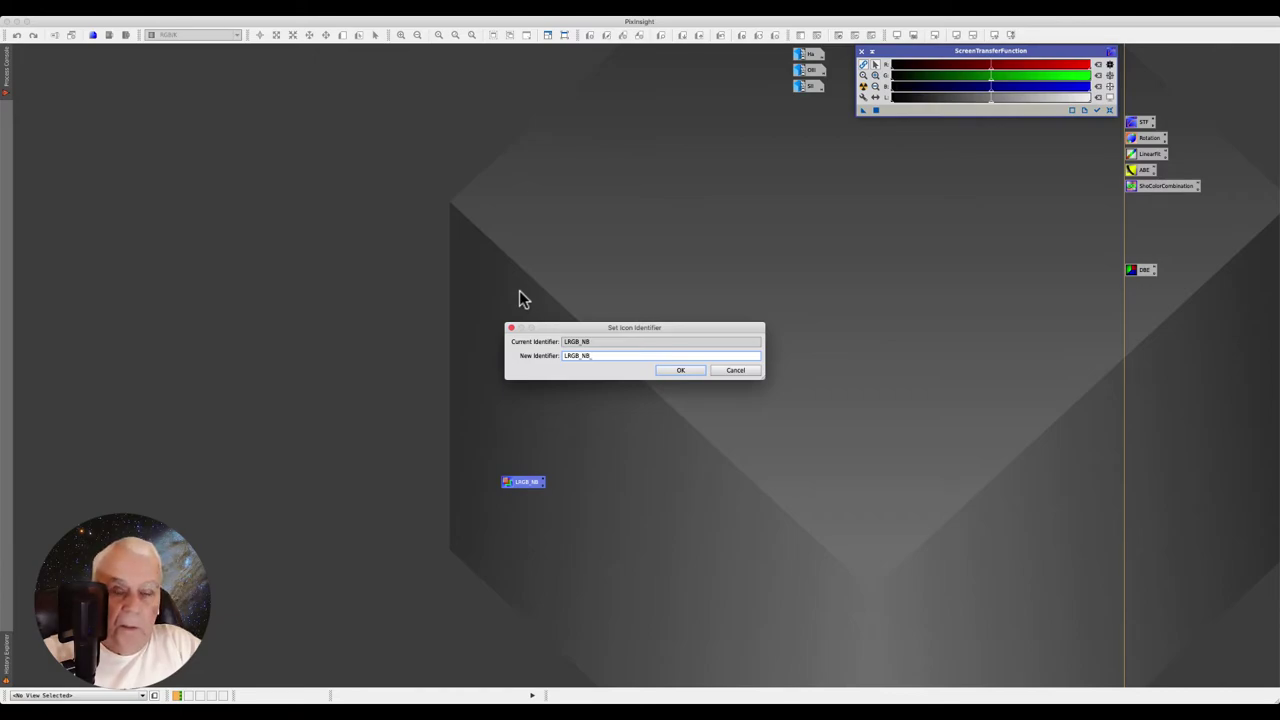
type("SHO")
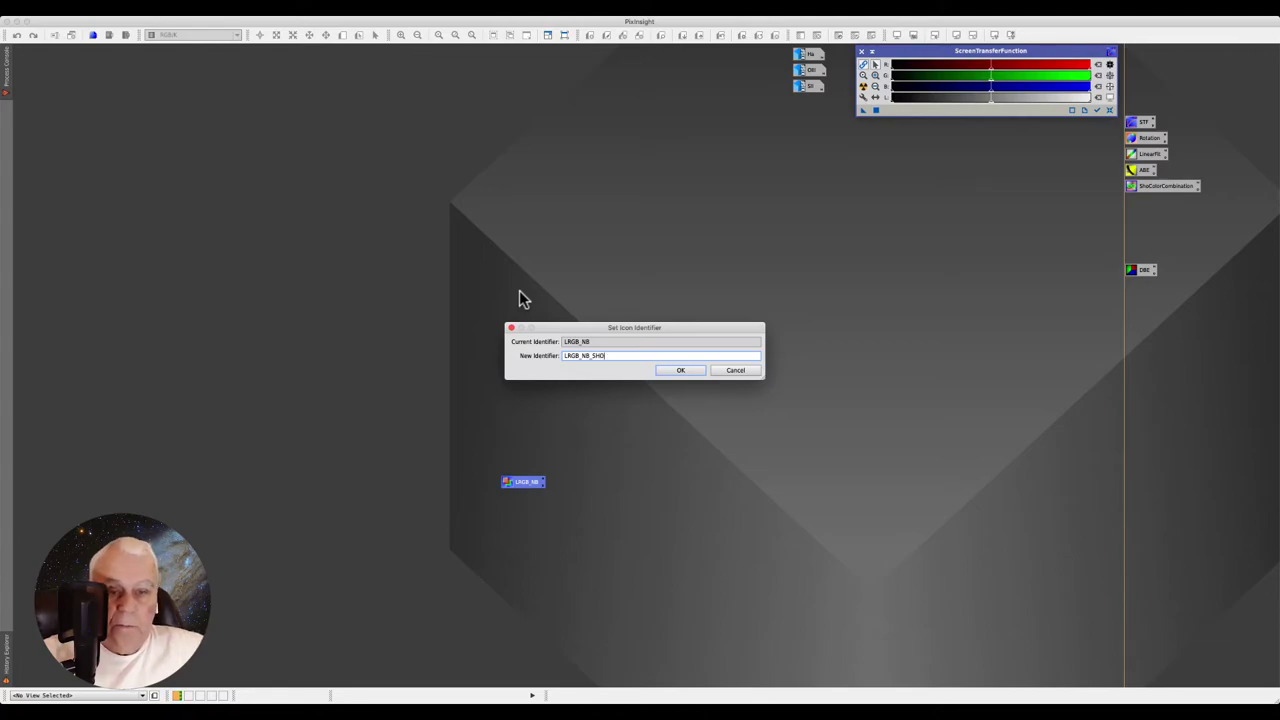
key("Return")
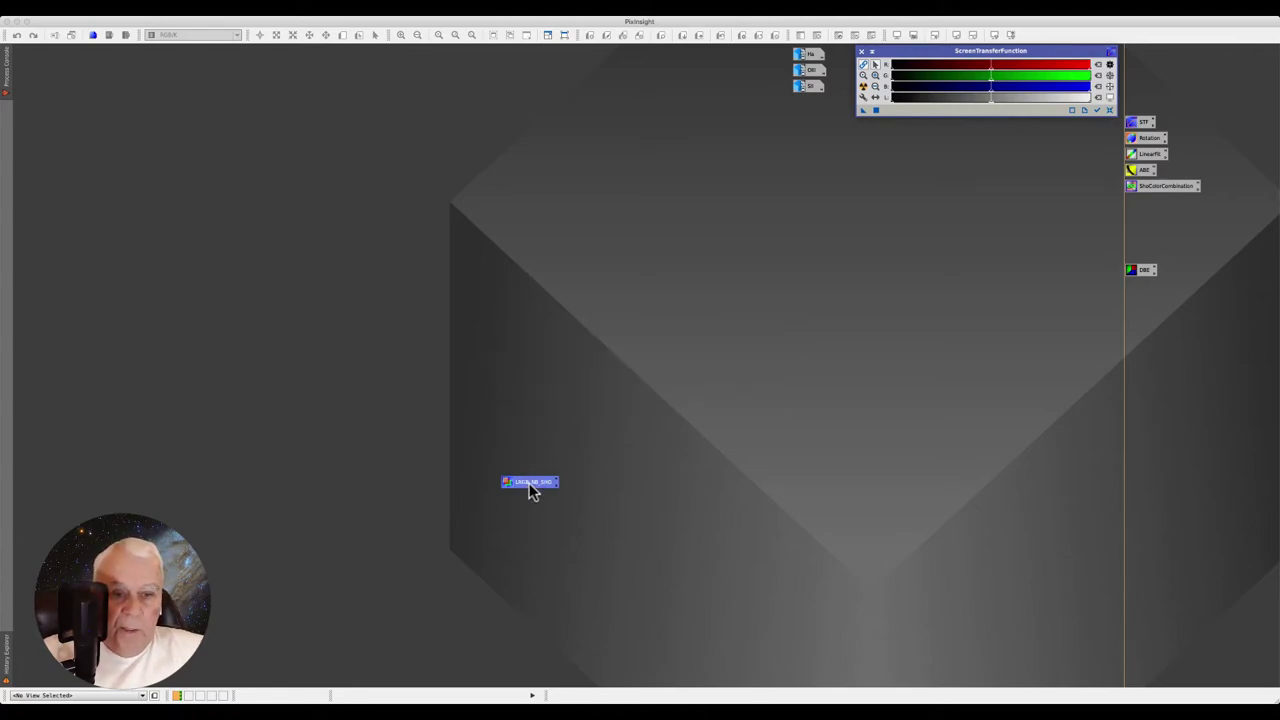
mouse_move(533, 482)
left_mouse_down()
mouse_move(915, 383)
mouse_move(1155, 212)
left_mouse_up()
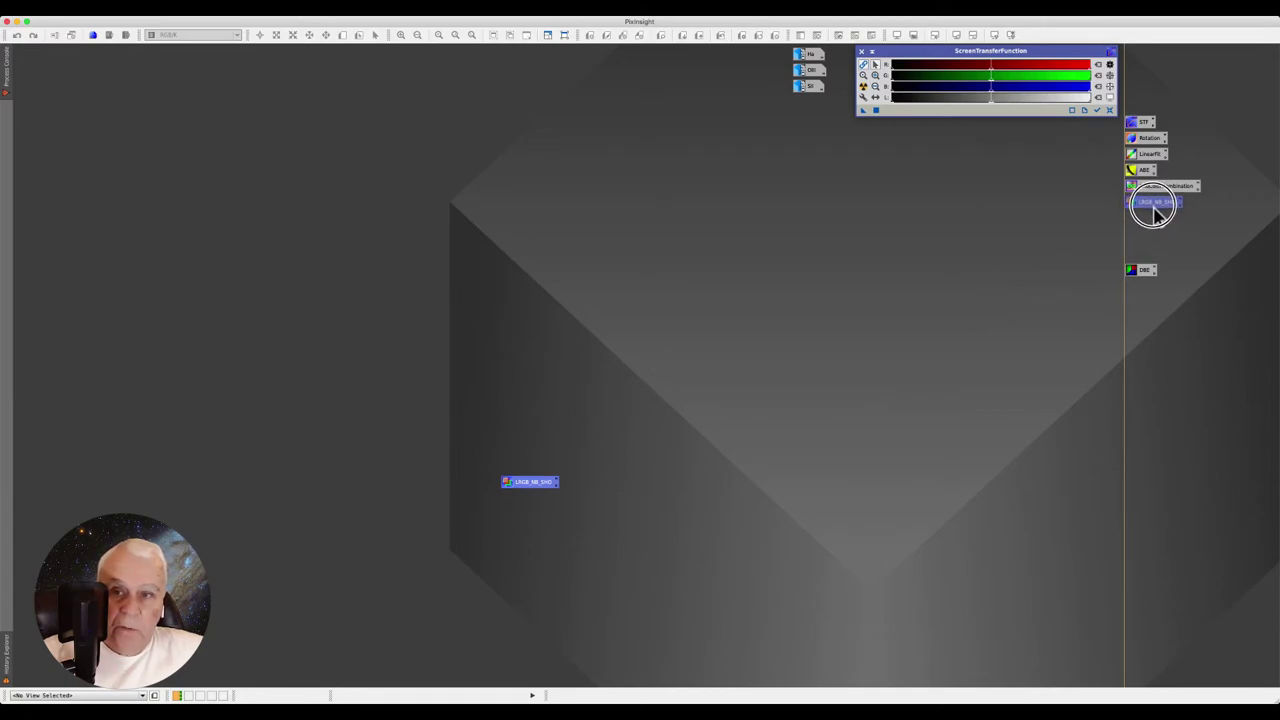
Drop LRGB_NB_SHO below ShoColorCombination, leaving DBE where it was
left_click_drag(1155, 212, 1155, 210)
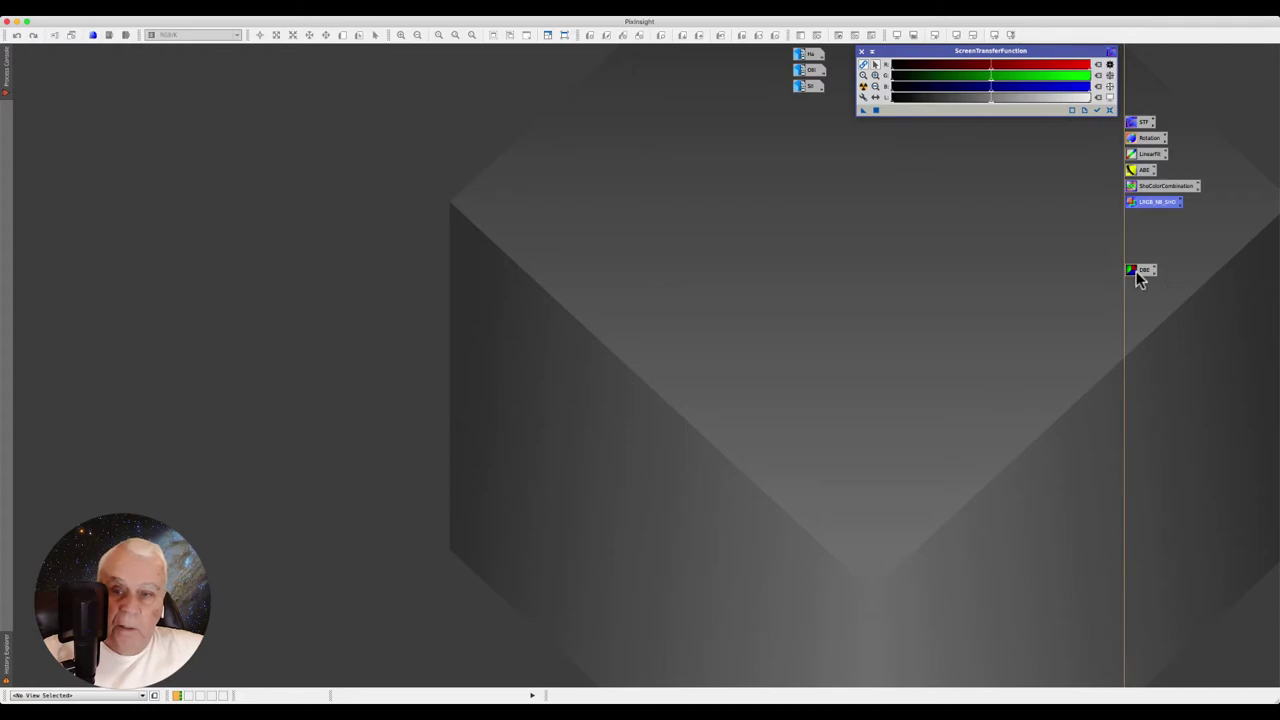
left_click_drag(1142, 269, 1147, 228)
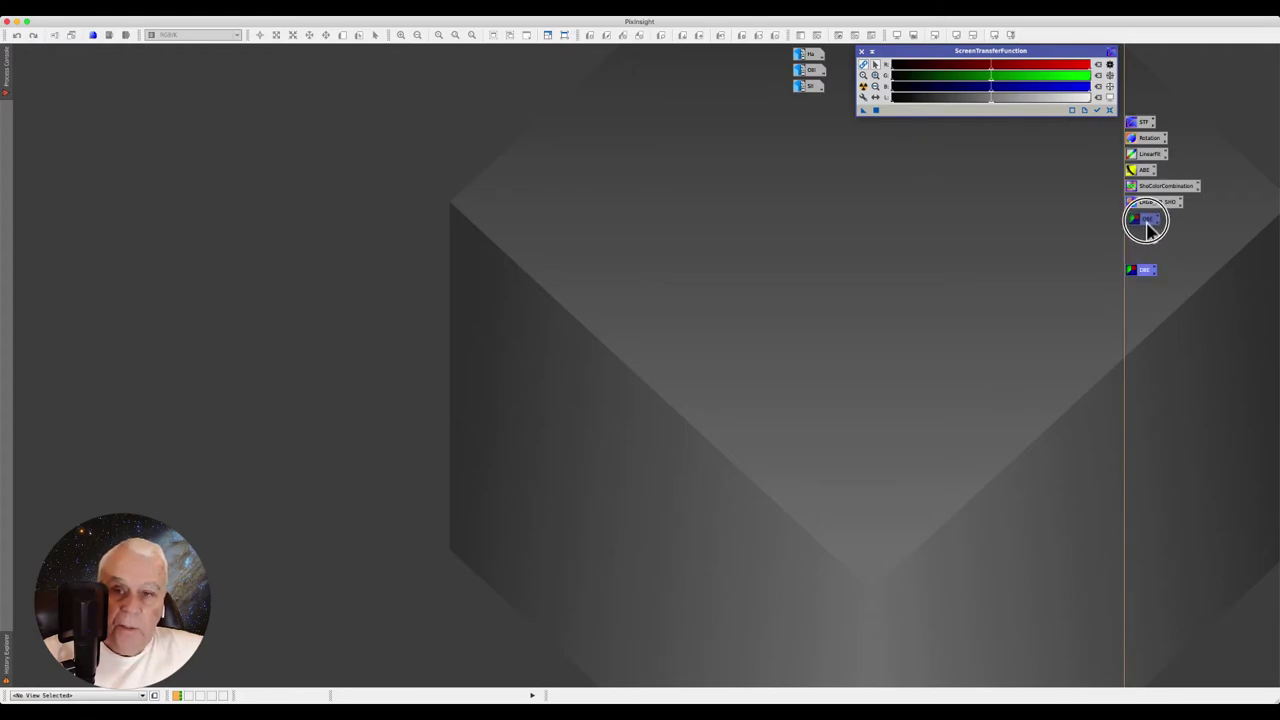
left_click_drag(1147, 228, 1145, 274)
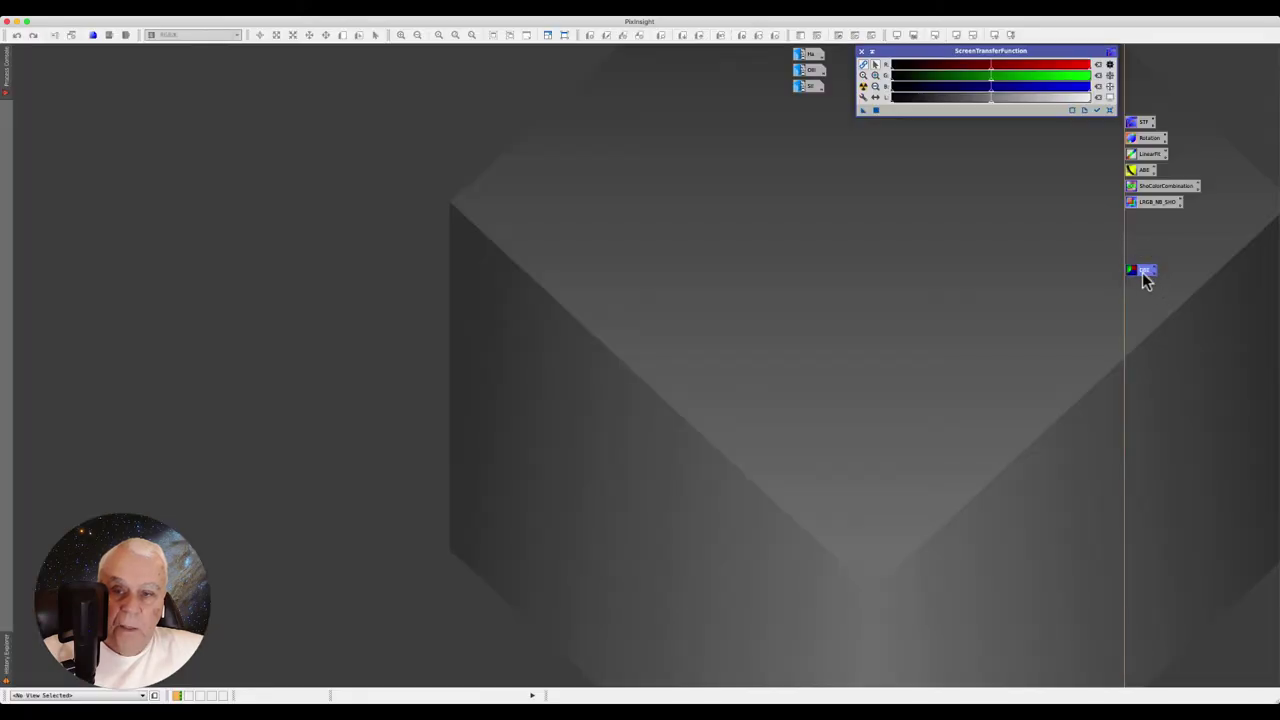
Review the LRGB_NB_SHO settings, close the window, and move DBE directly beneath it
double_click(1150, 203)
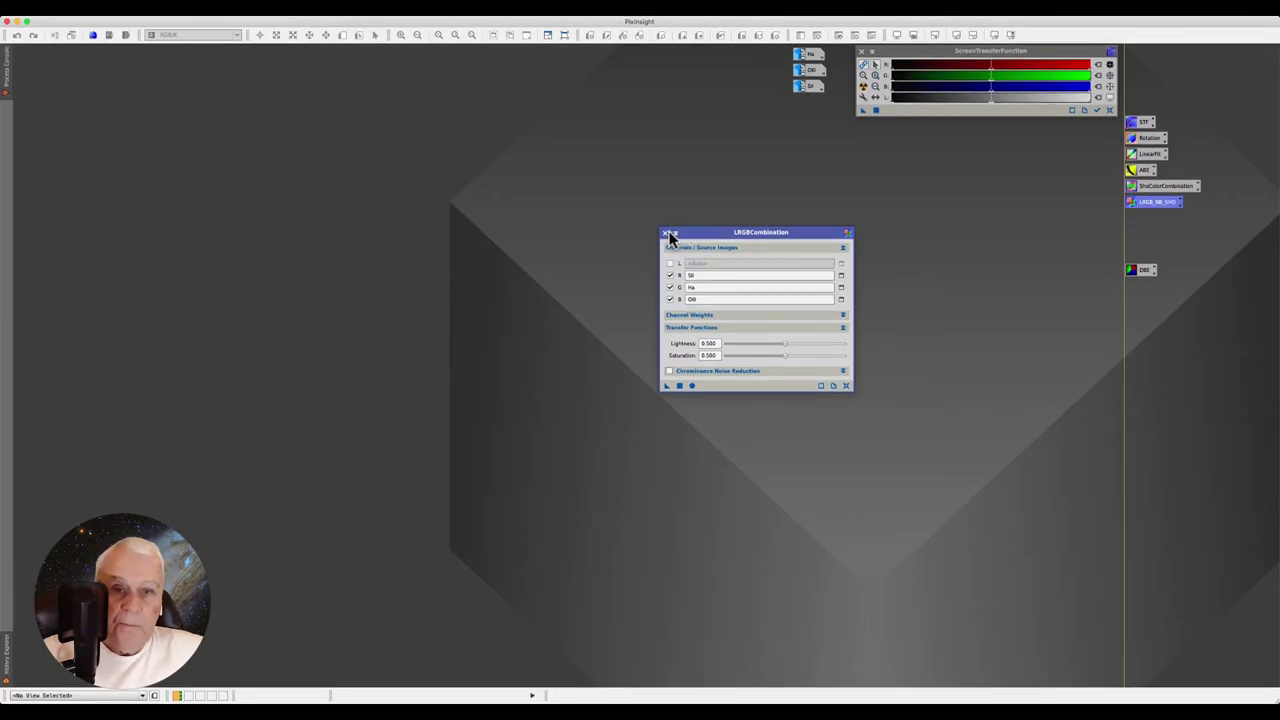
left_click(675, 235)
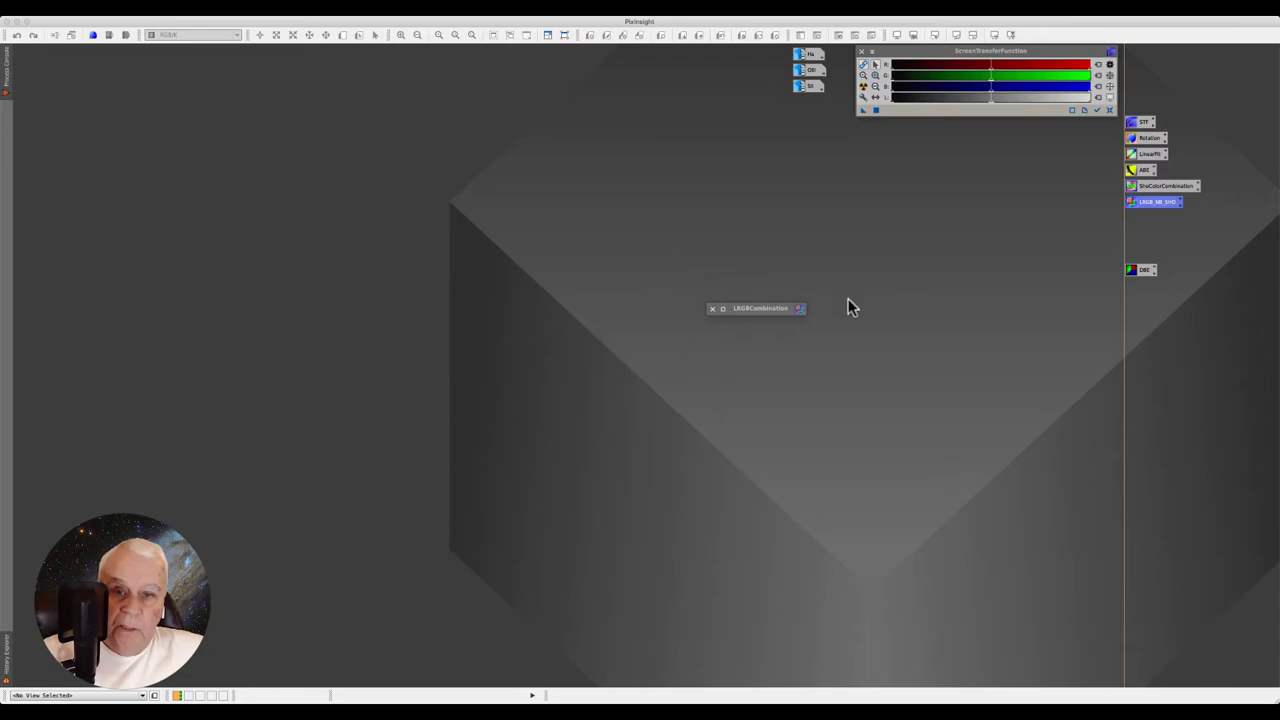
left_click(712, 309)
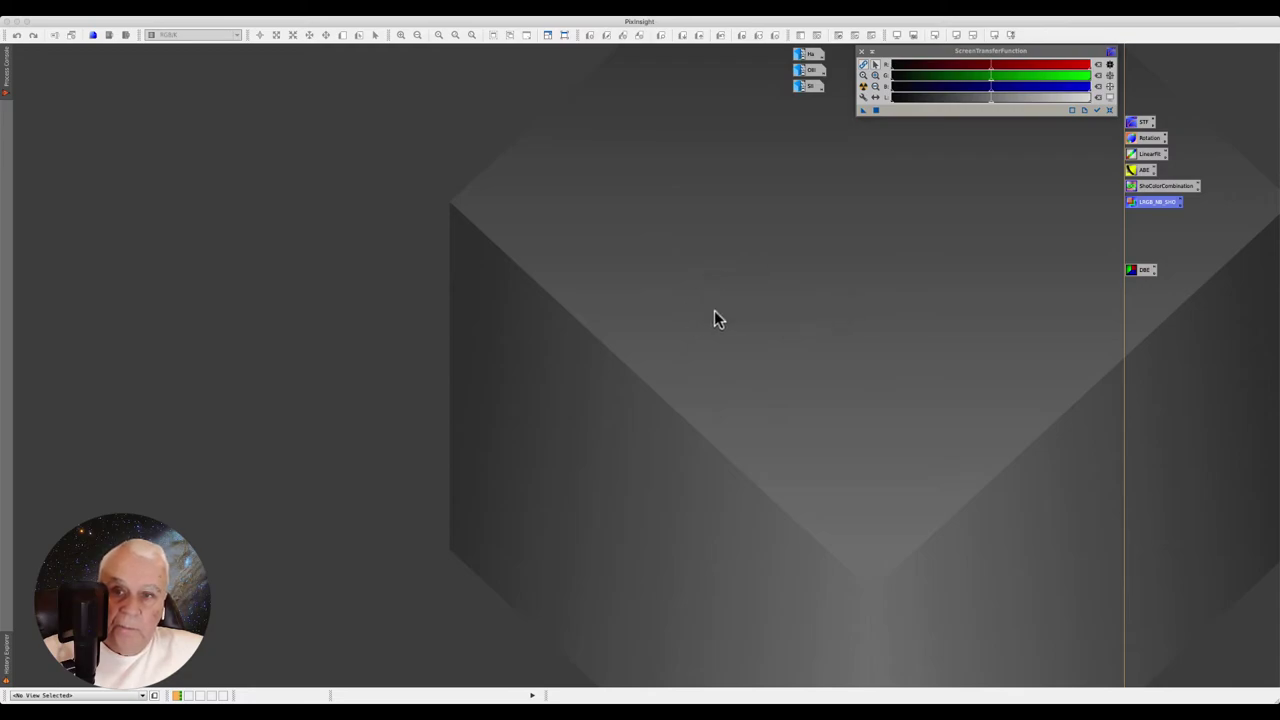
left_click_drag(1138, 271, 1143, 225)
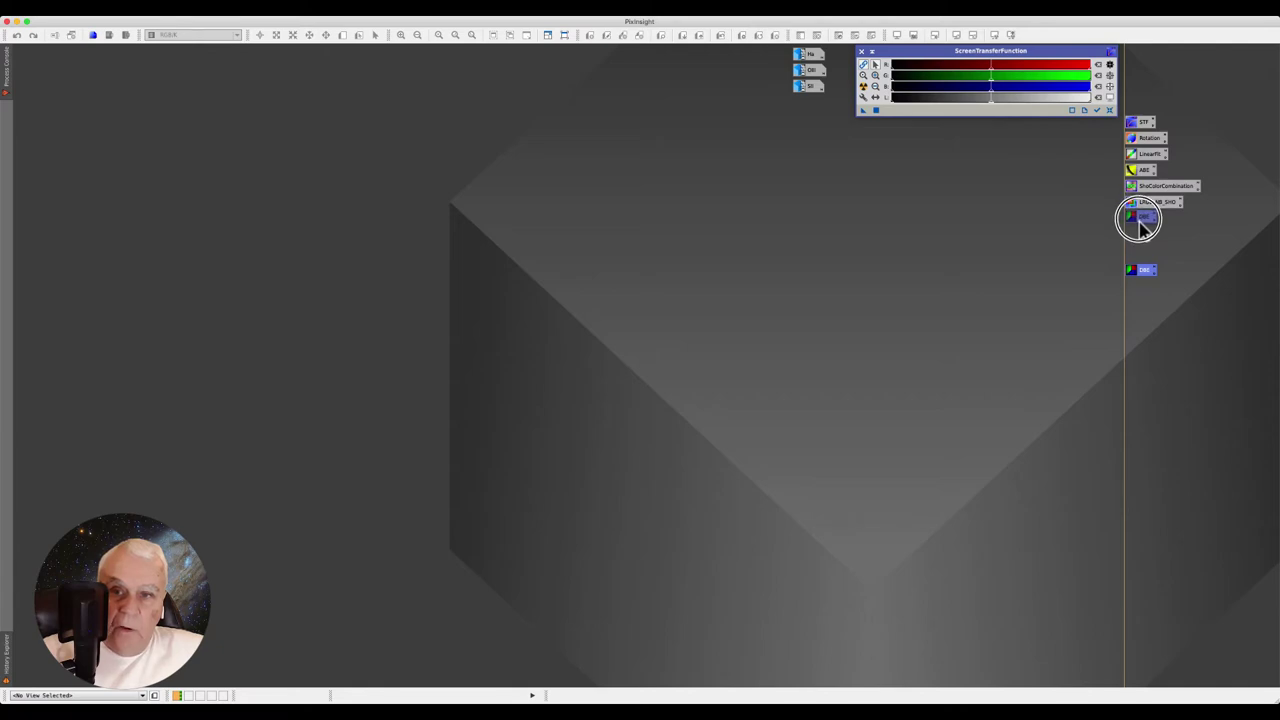
left_click_drag(1142, 222, 1141, 224)
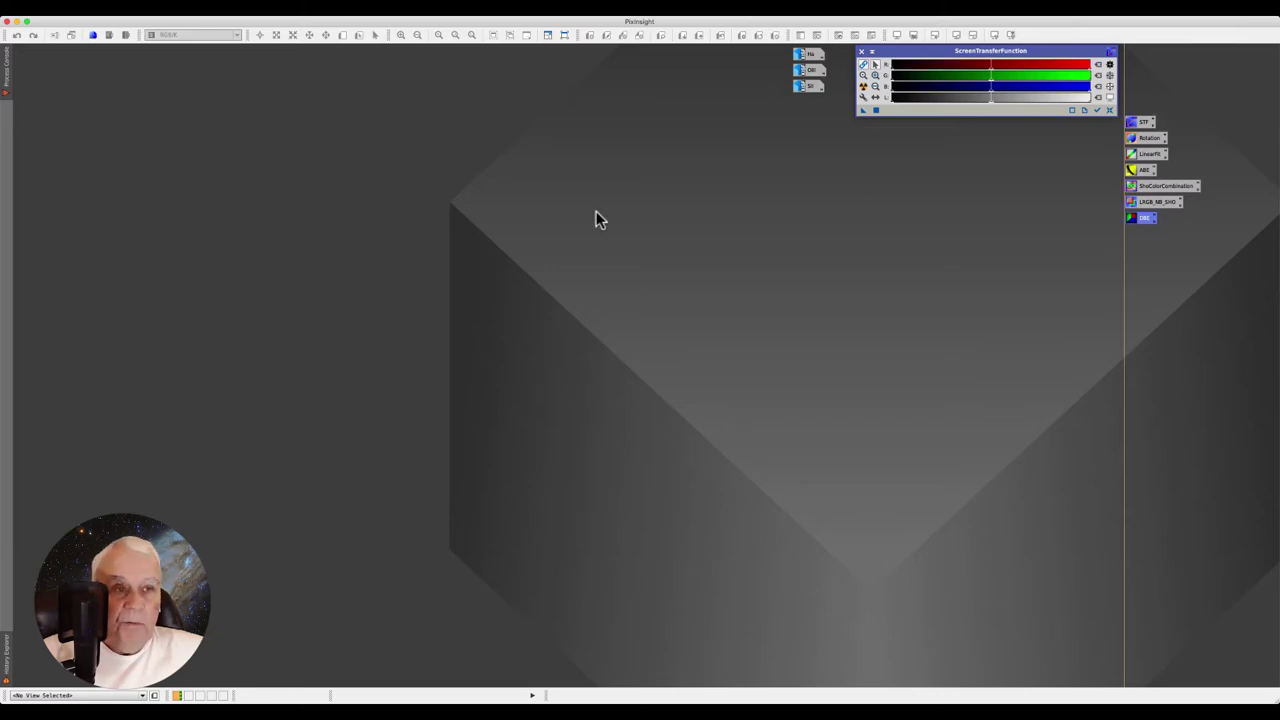
Save all process icons as NEW.xpsm in the Process Icons folder without a description
left_click(240, 10)
mouse_move(258, 441)
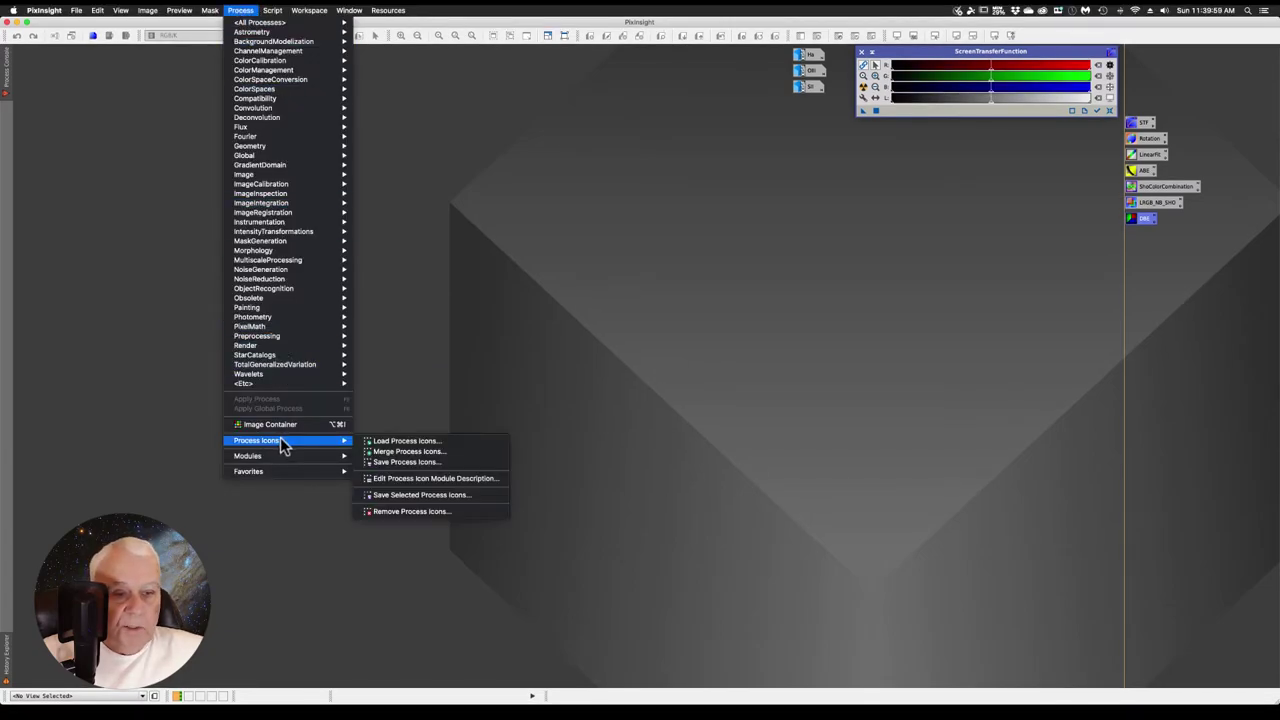
left_click(416, 462)
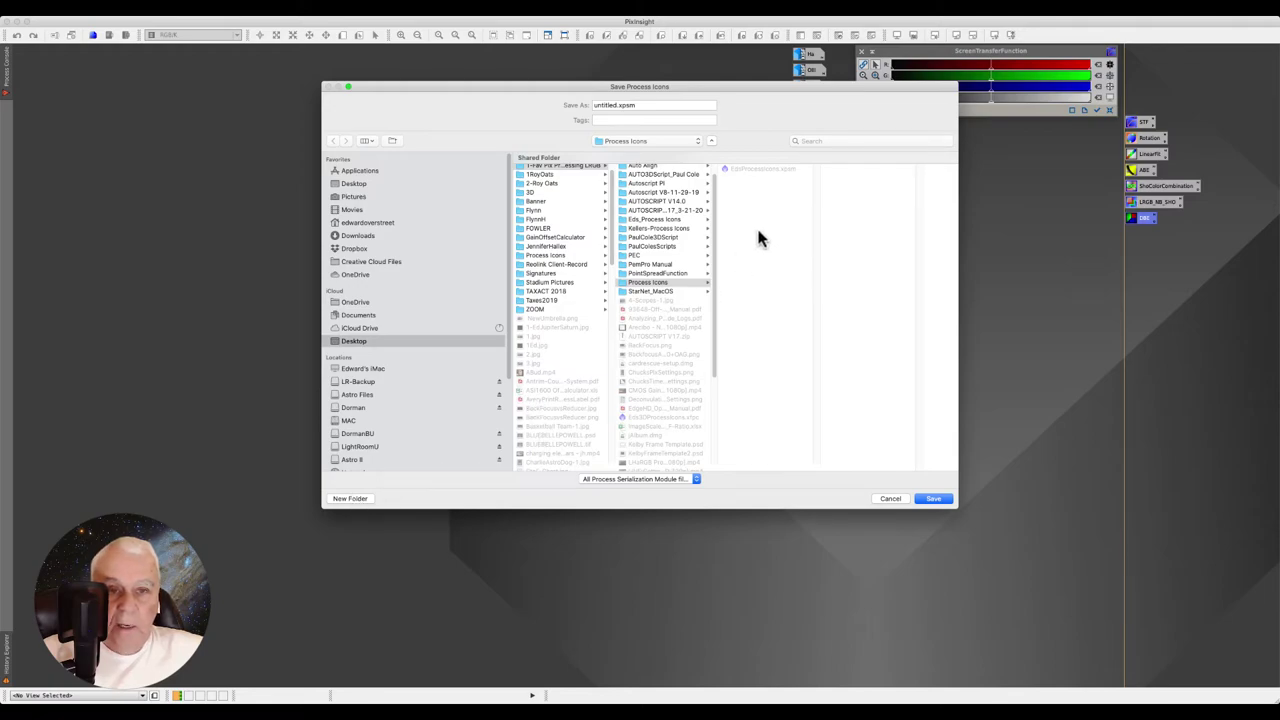
double_click(615, 105)
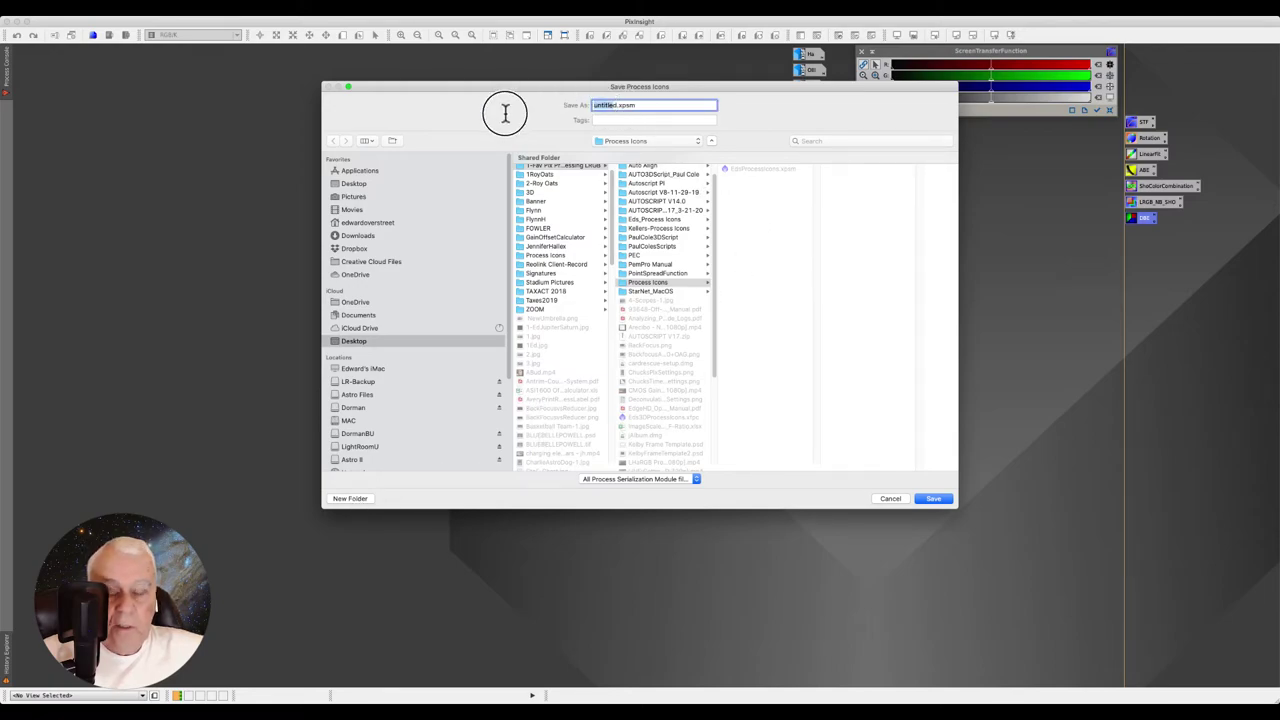
key("BackSpace")
type("NEW")
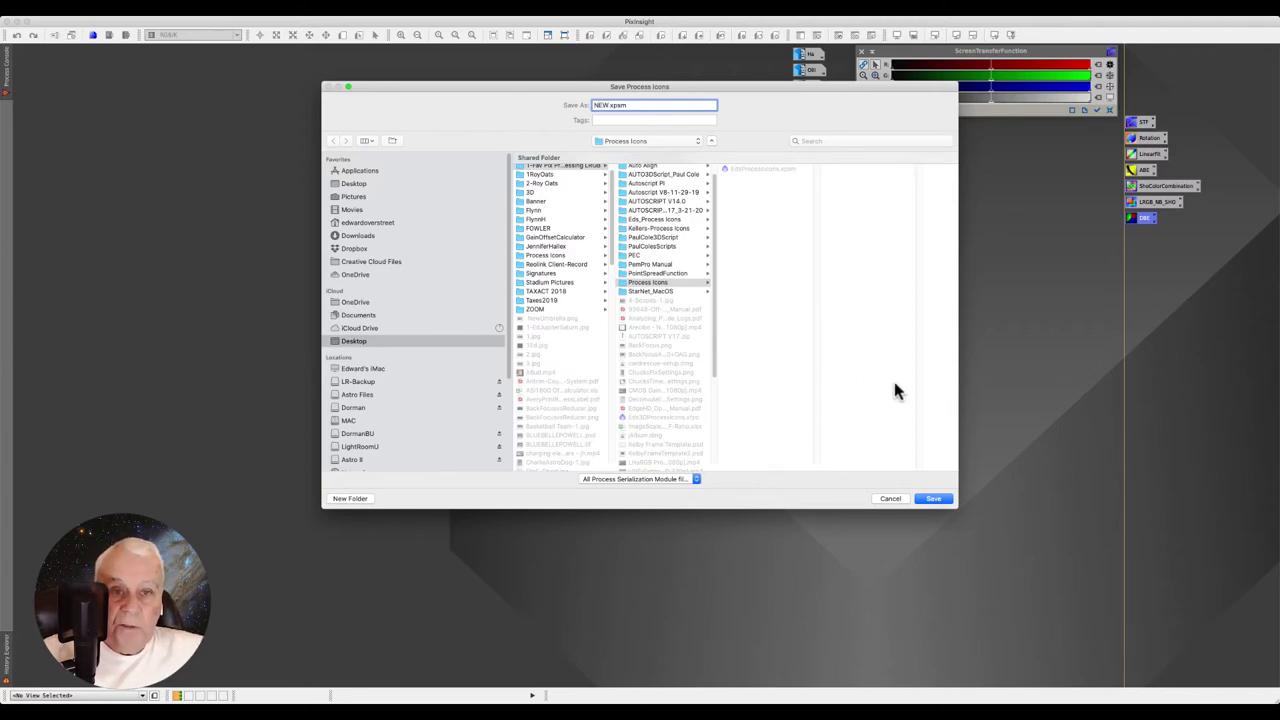
left_click(932, 500)
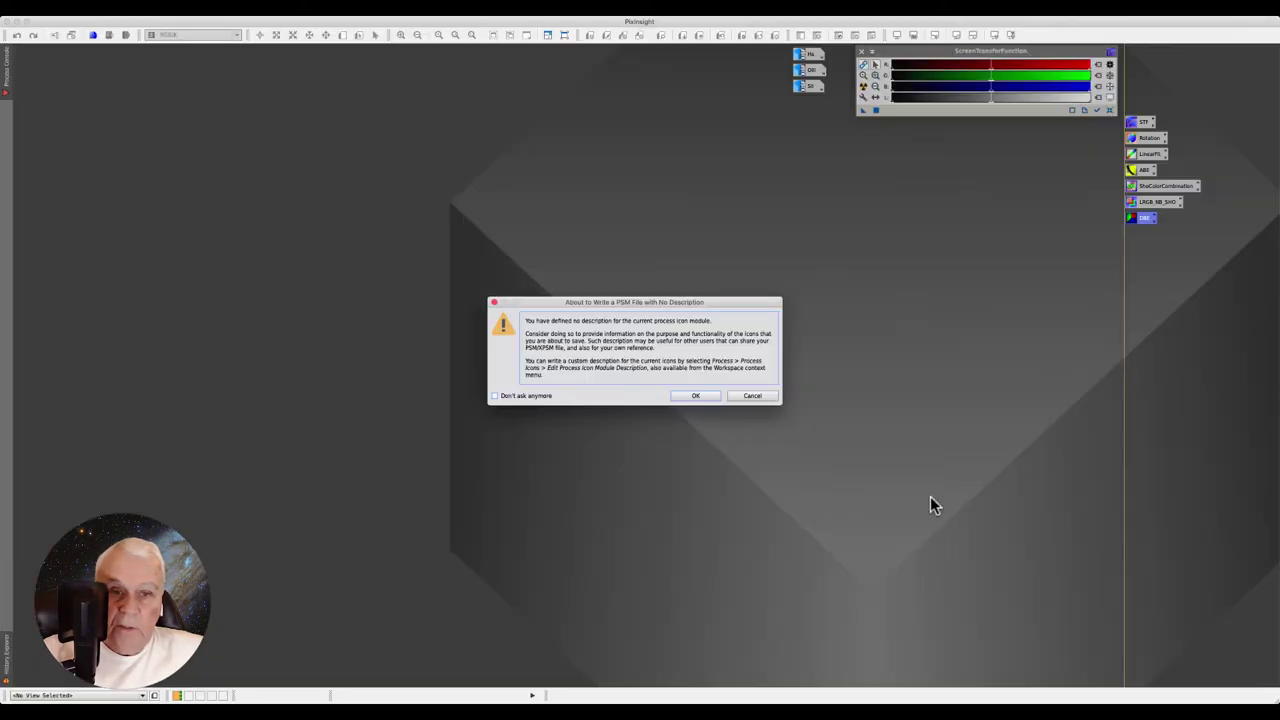
left_click(697, 395)
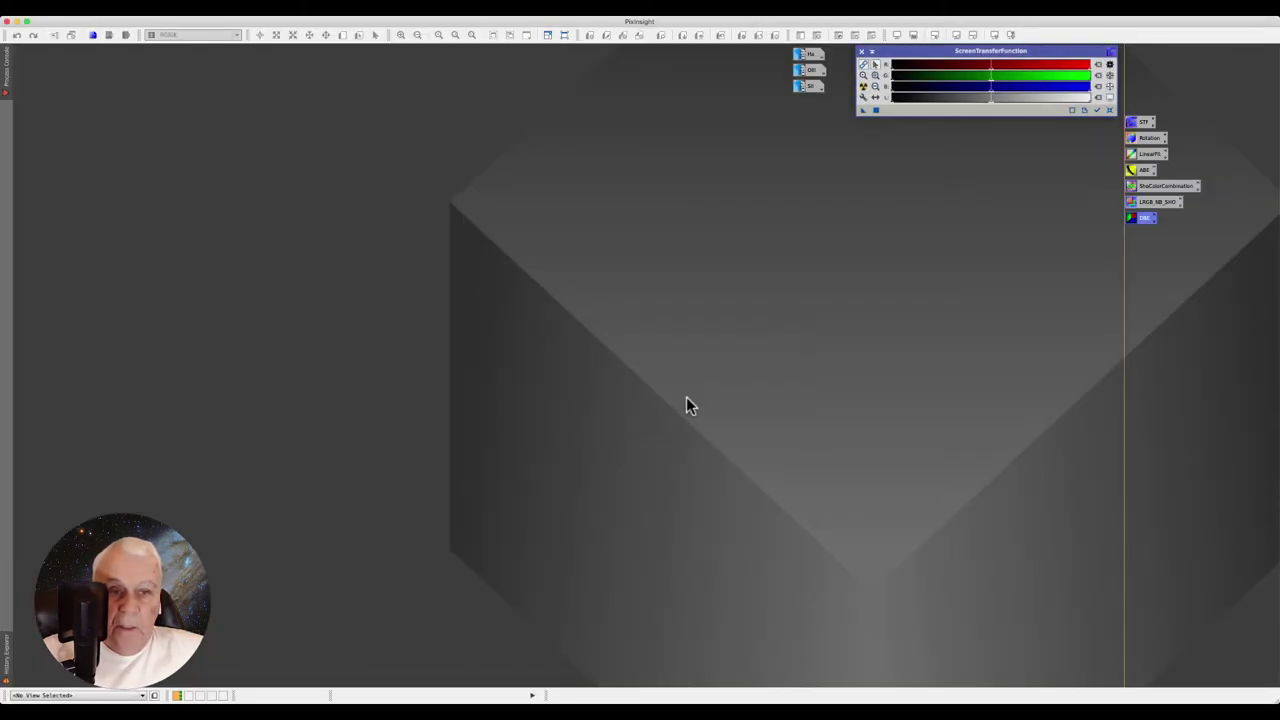
Quit PixInsight and relaunch it to an empty workspace with no process icons
left_click(44, 10)
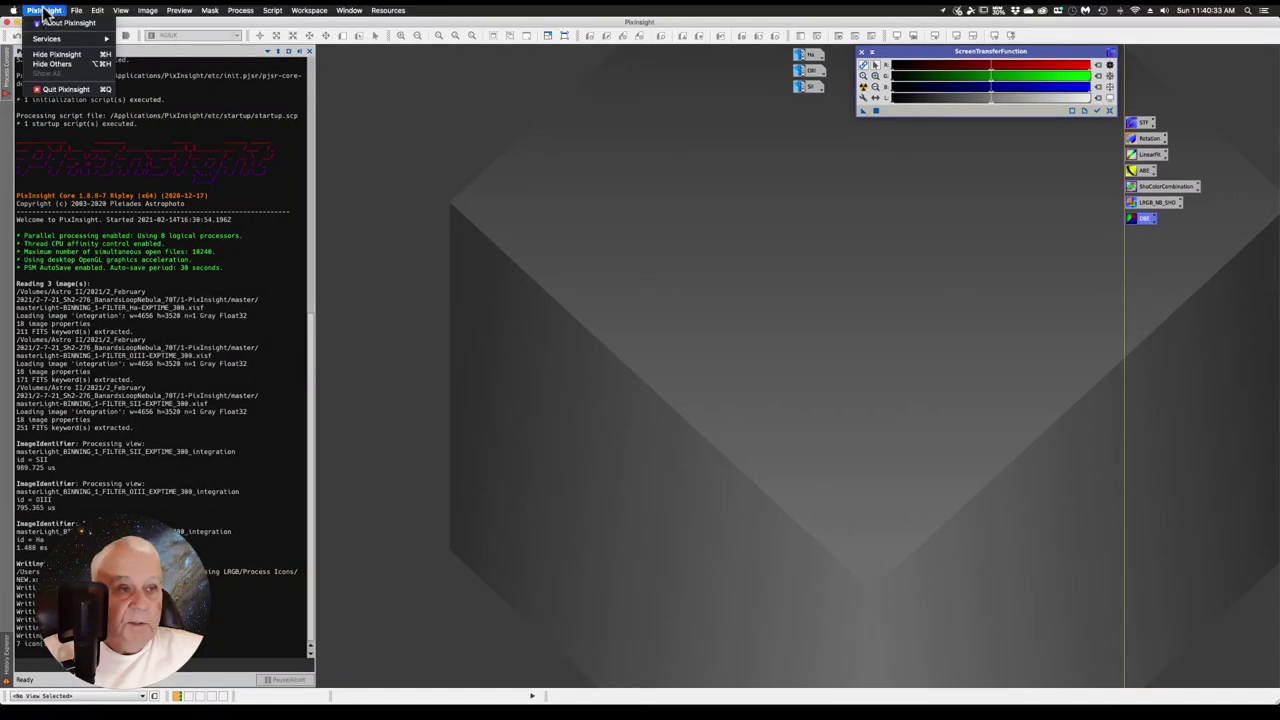
left_click(44, 90)
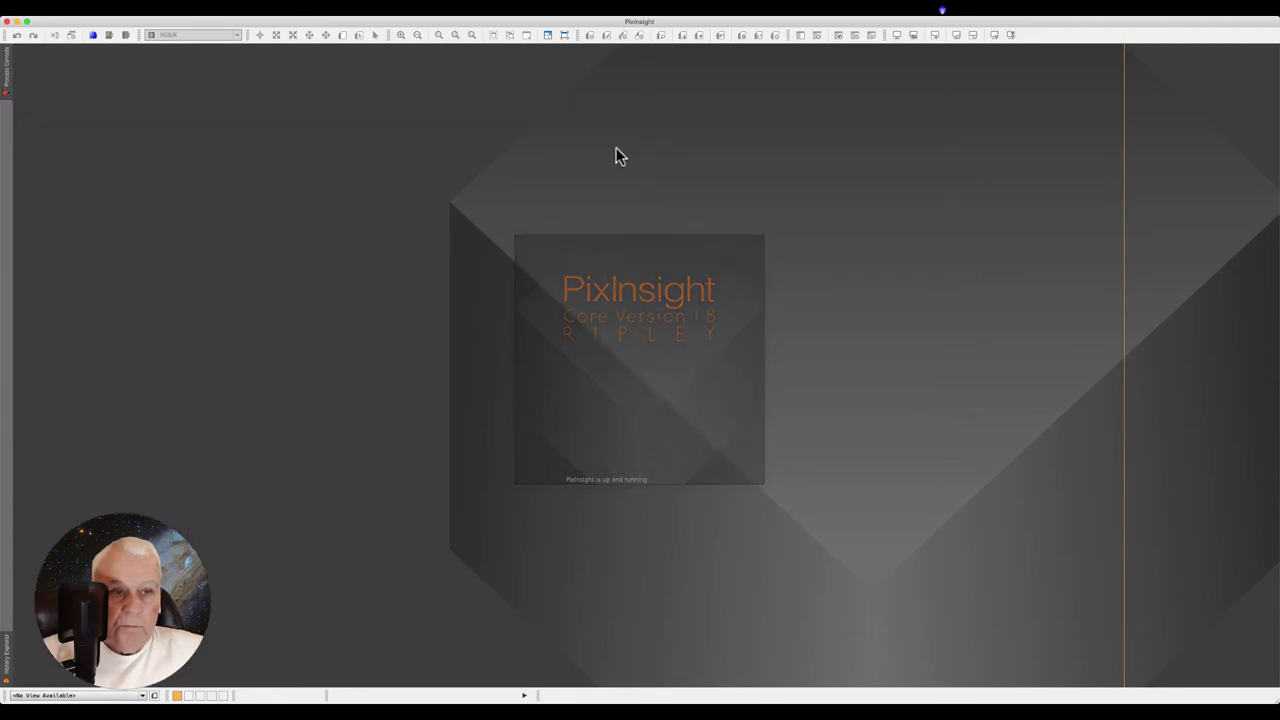
left_click(238, 10)
mouse_move(257, 441)
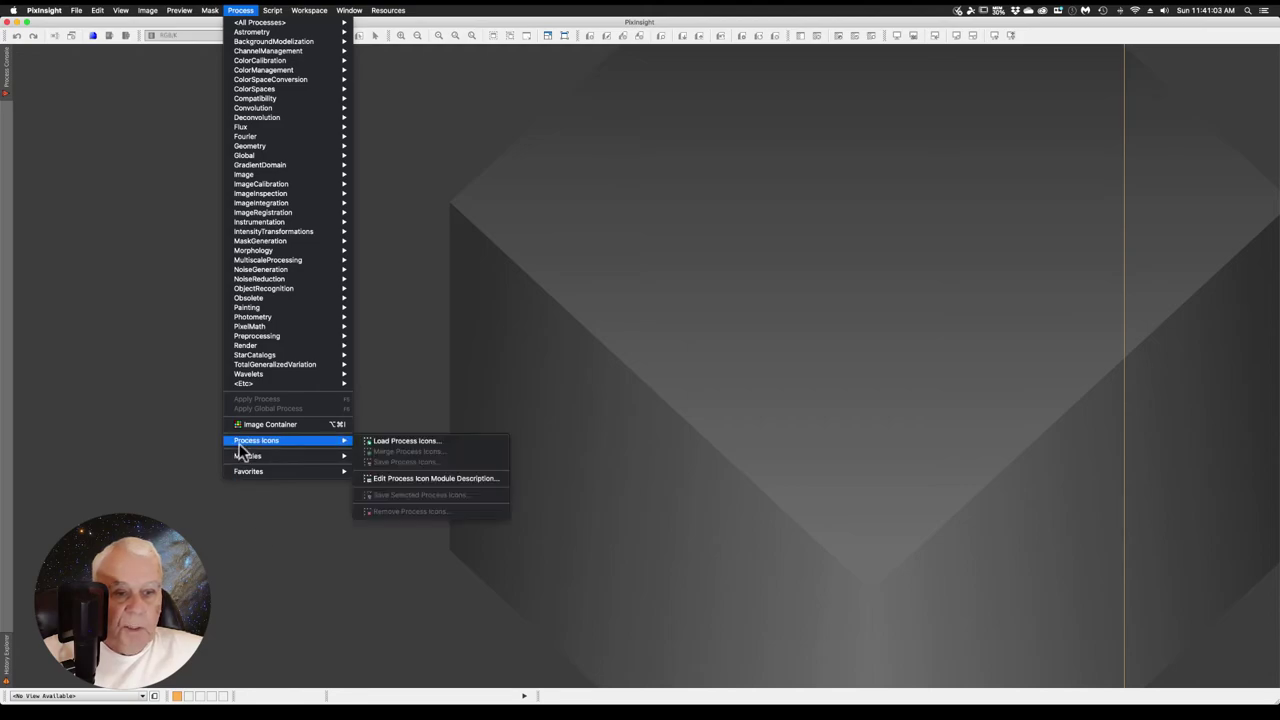
Reload the NEW.xpsm process icon file onto the workspace
left_click(400, 441)
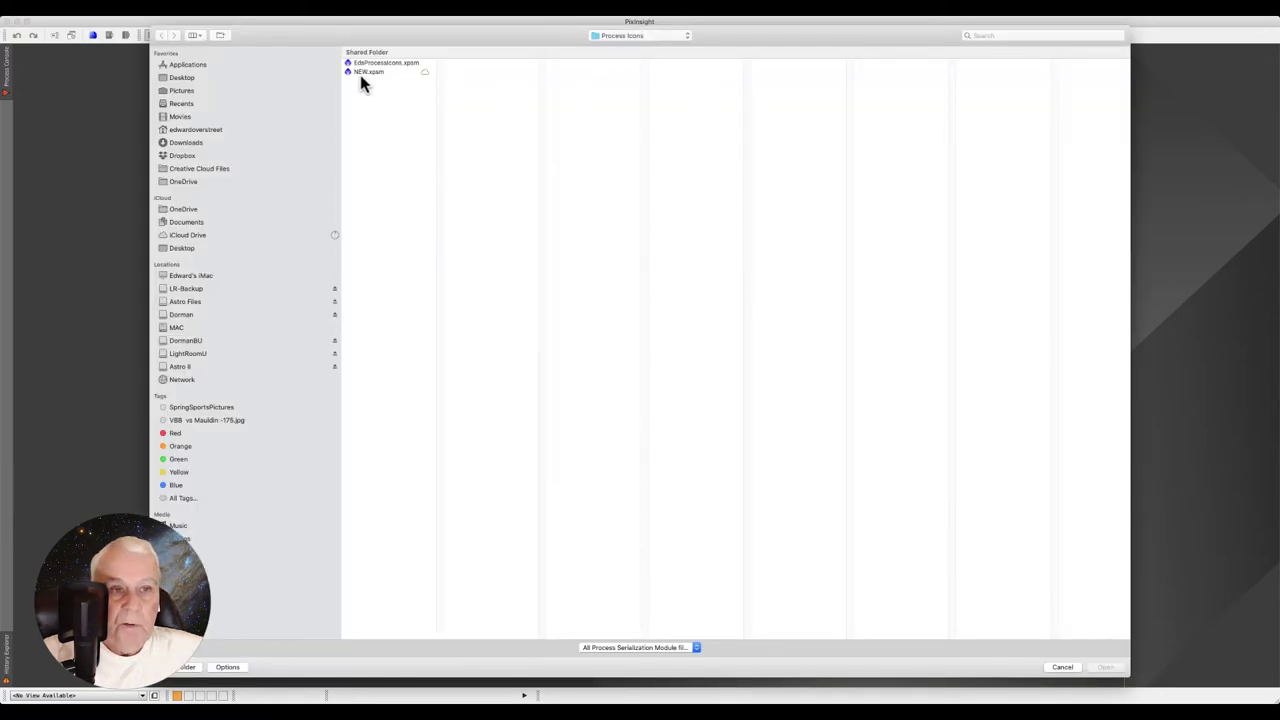
left_click(363, 75)
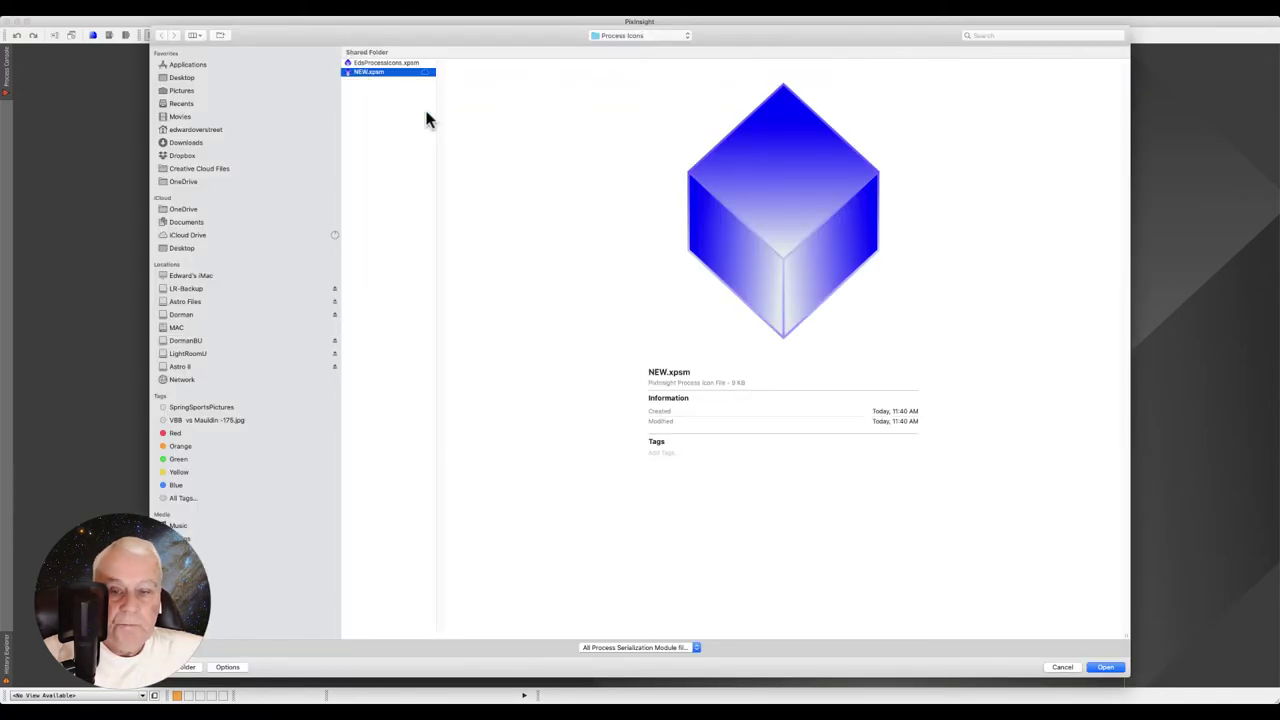
left_click(1105, 668)
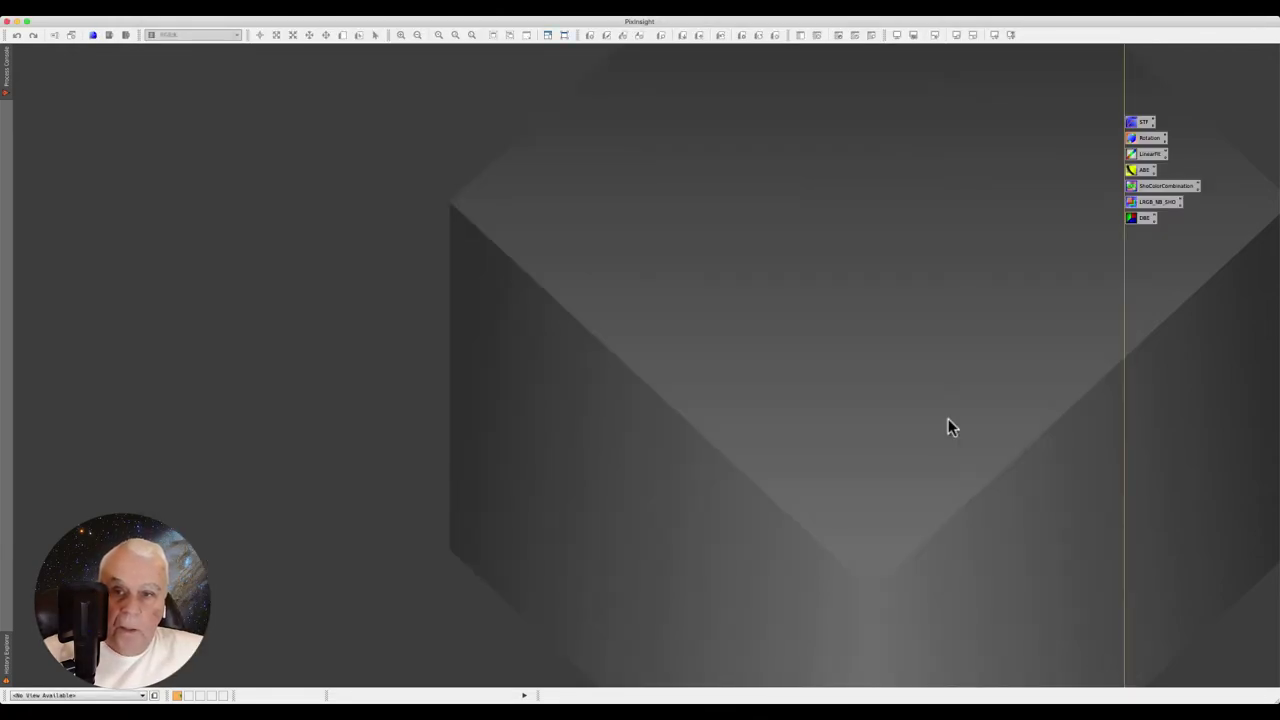
double_click(1146, 206)
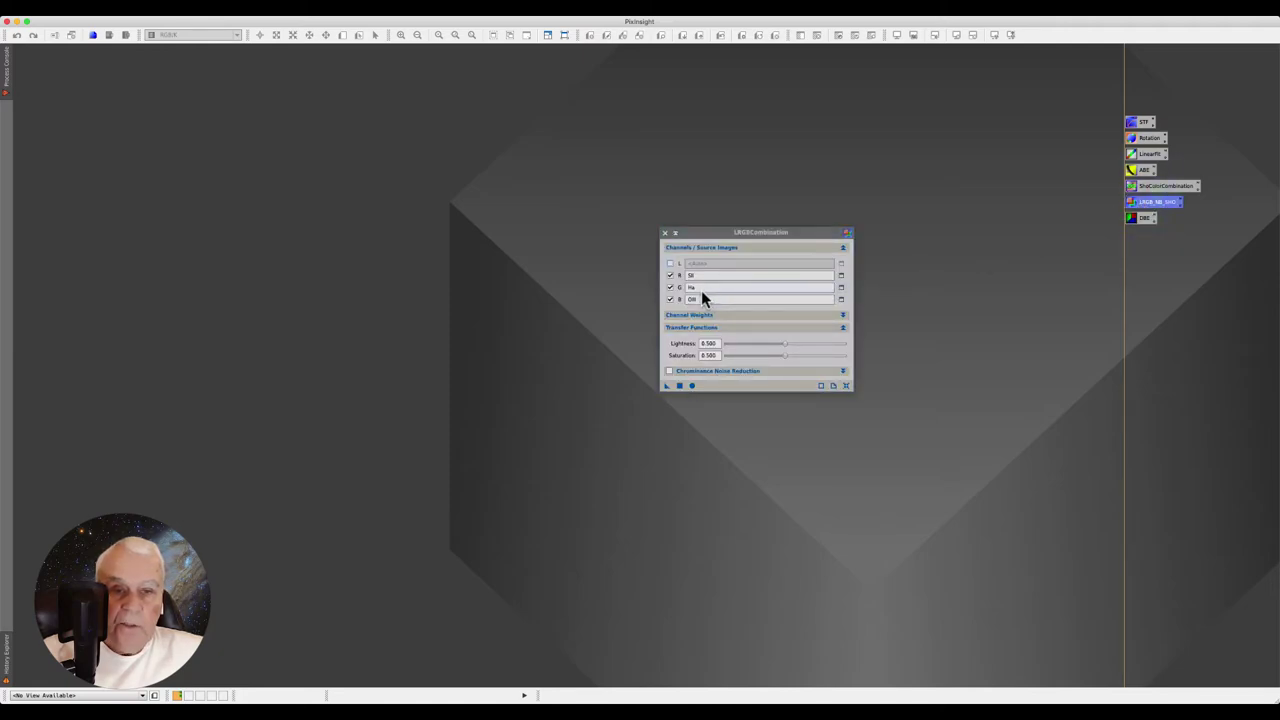
left_click(675, 233)
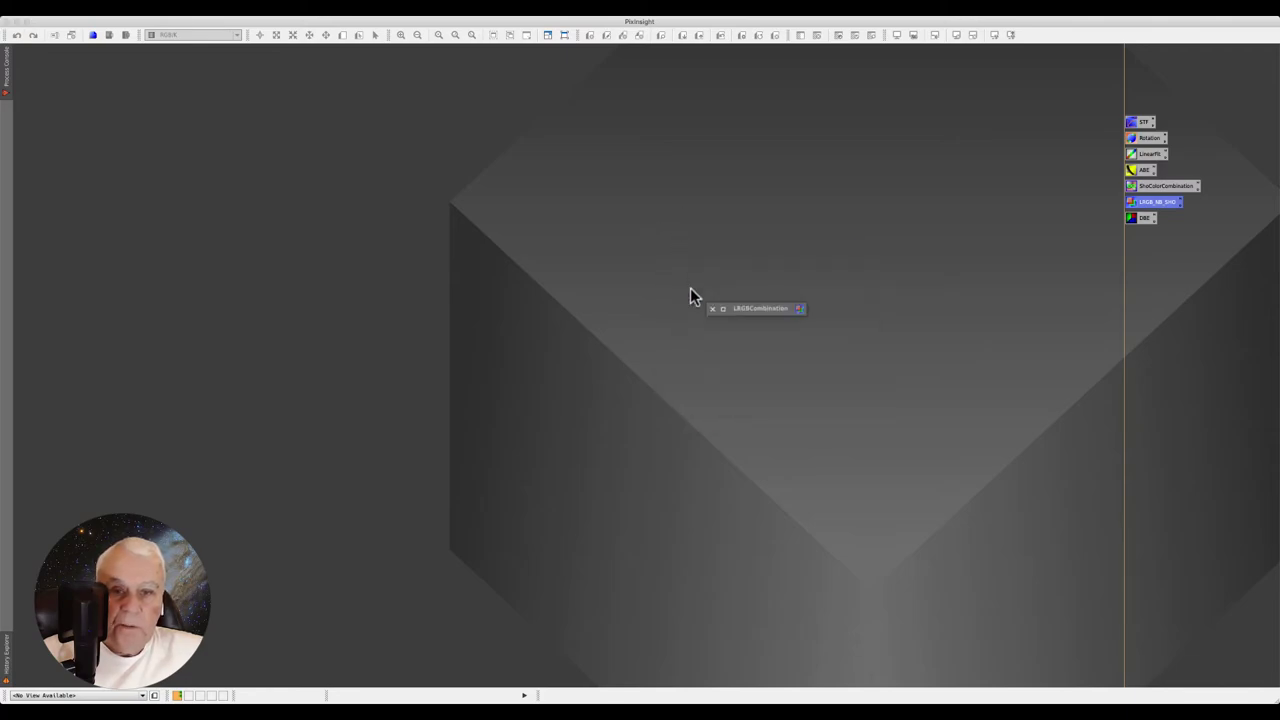
left_click(713, 310)
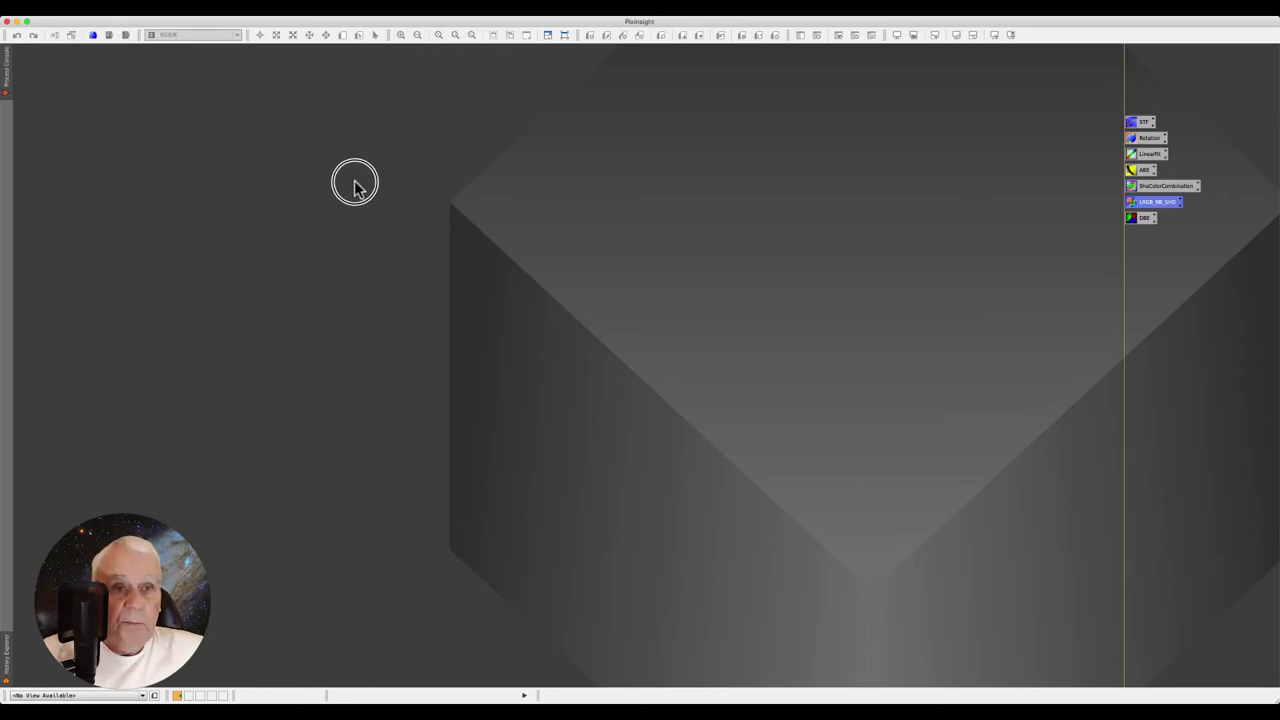
Begin loading a saved PixInsight project from the File menu
left_click(75, 10)
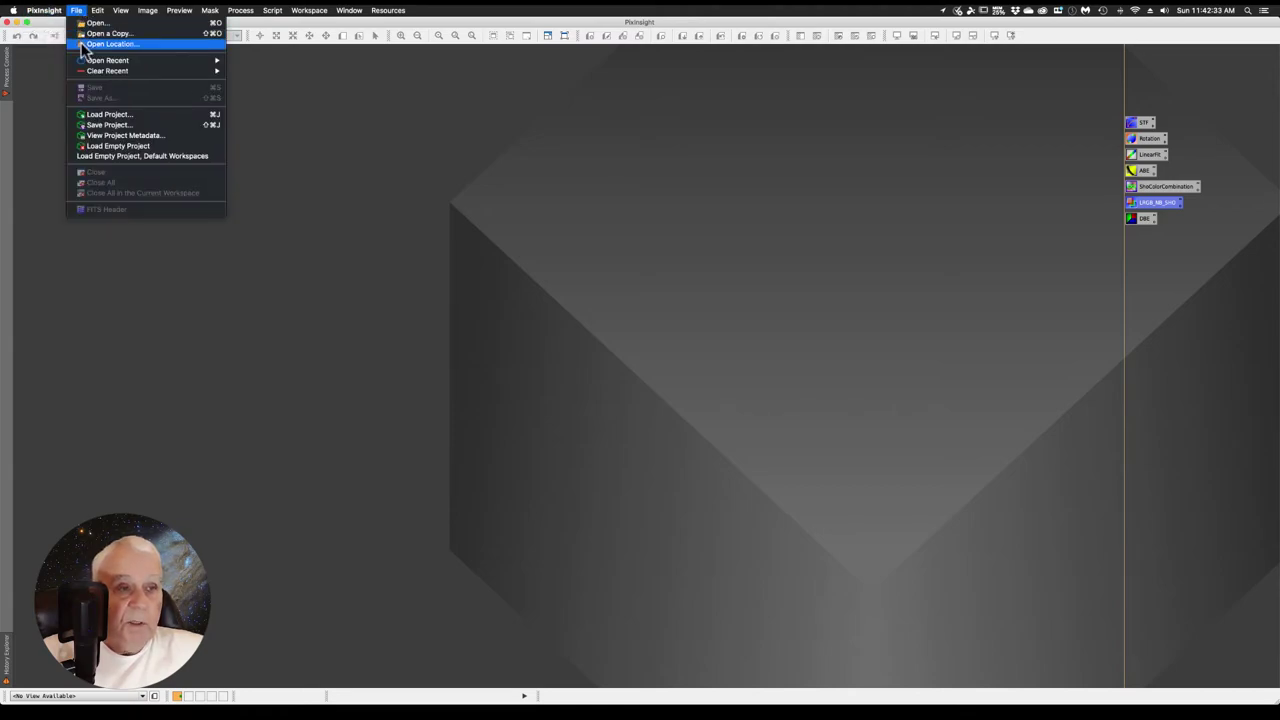
left_click(102, 115)
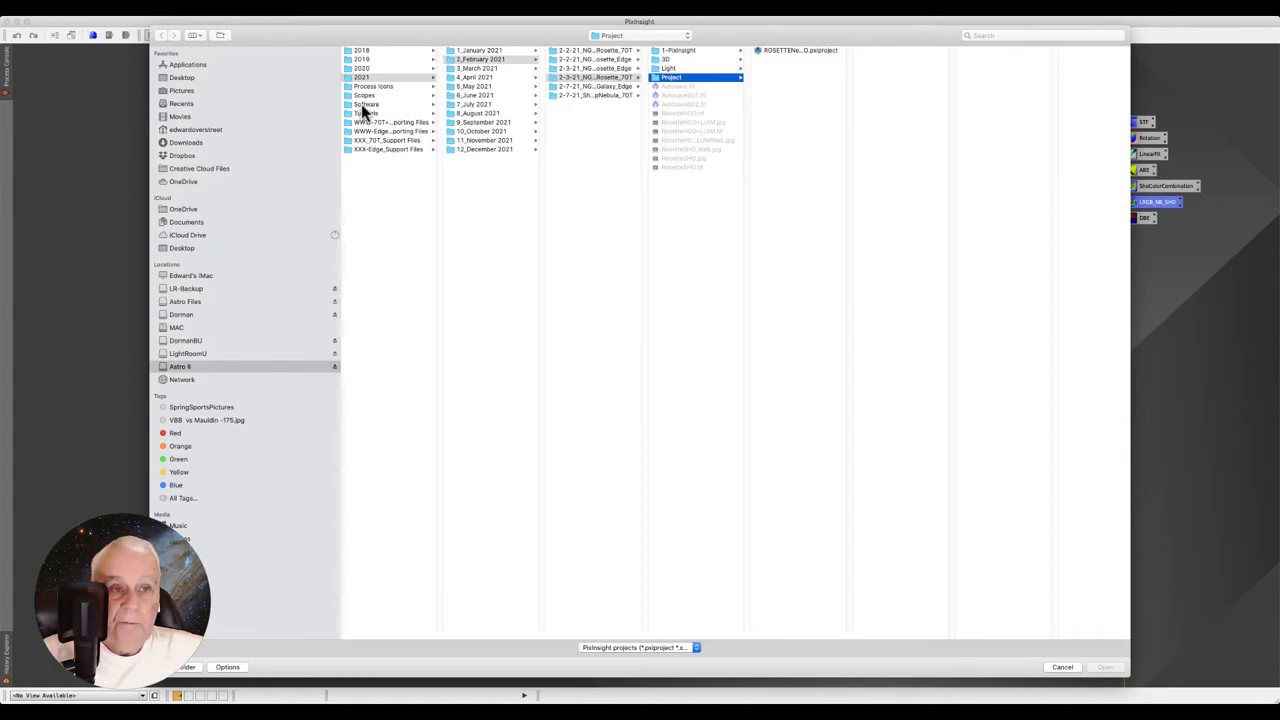
Browse through Software and Tutorials to the 2021 January folder and widen its name column
left_click(364, 105)
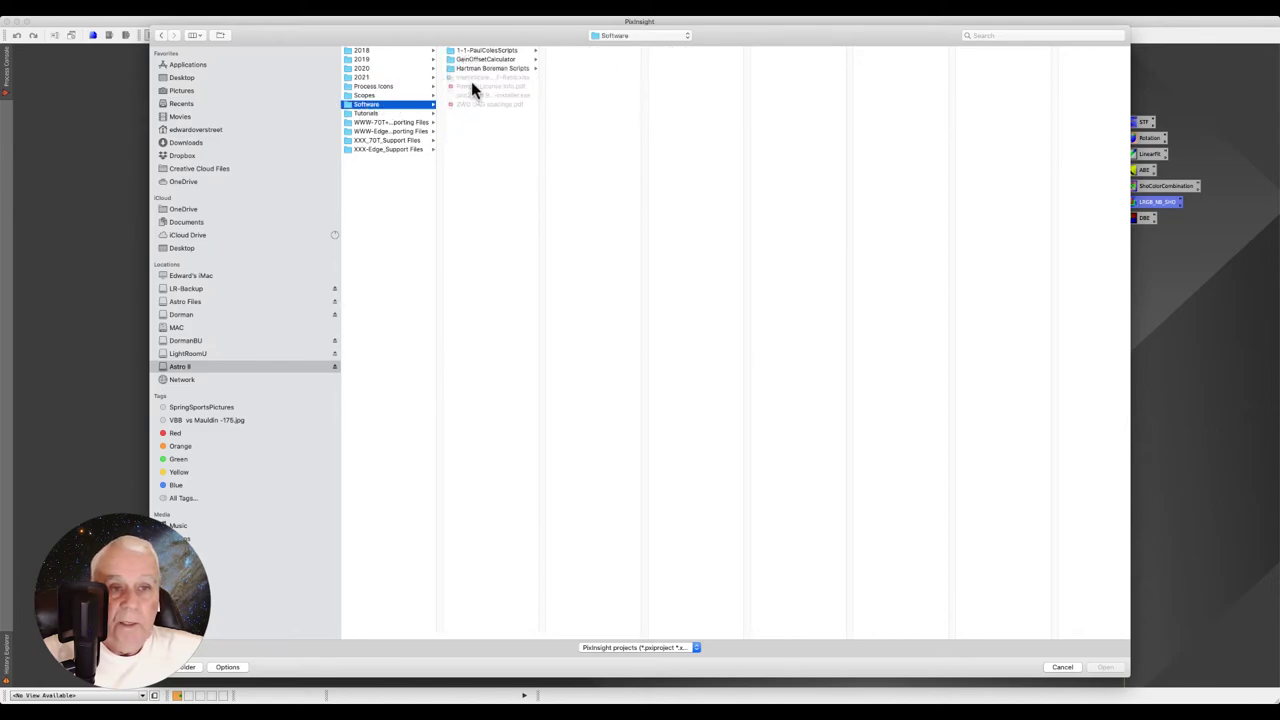
left_click(361, 112)
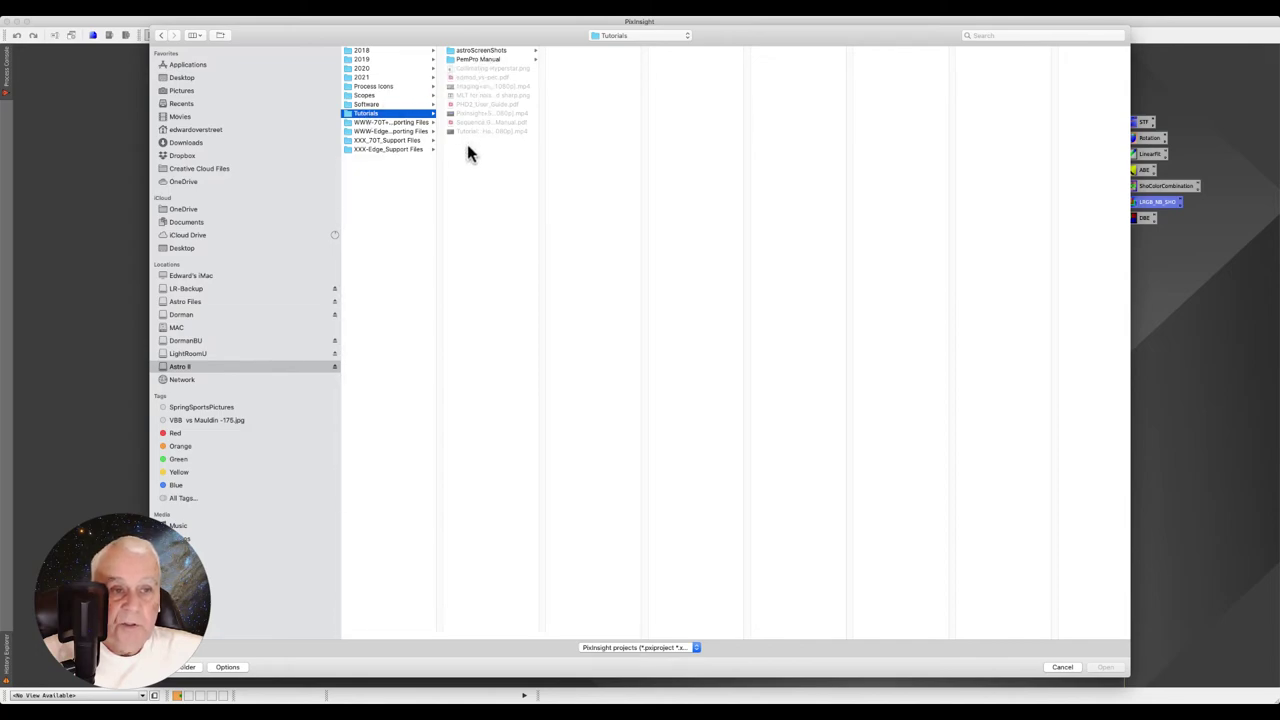
left_click(361, 78)
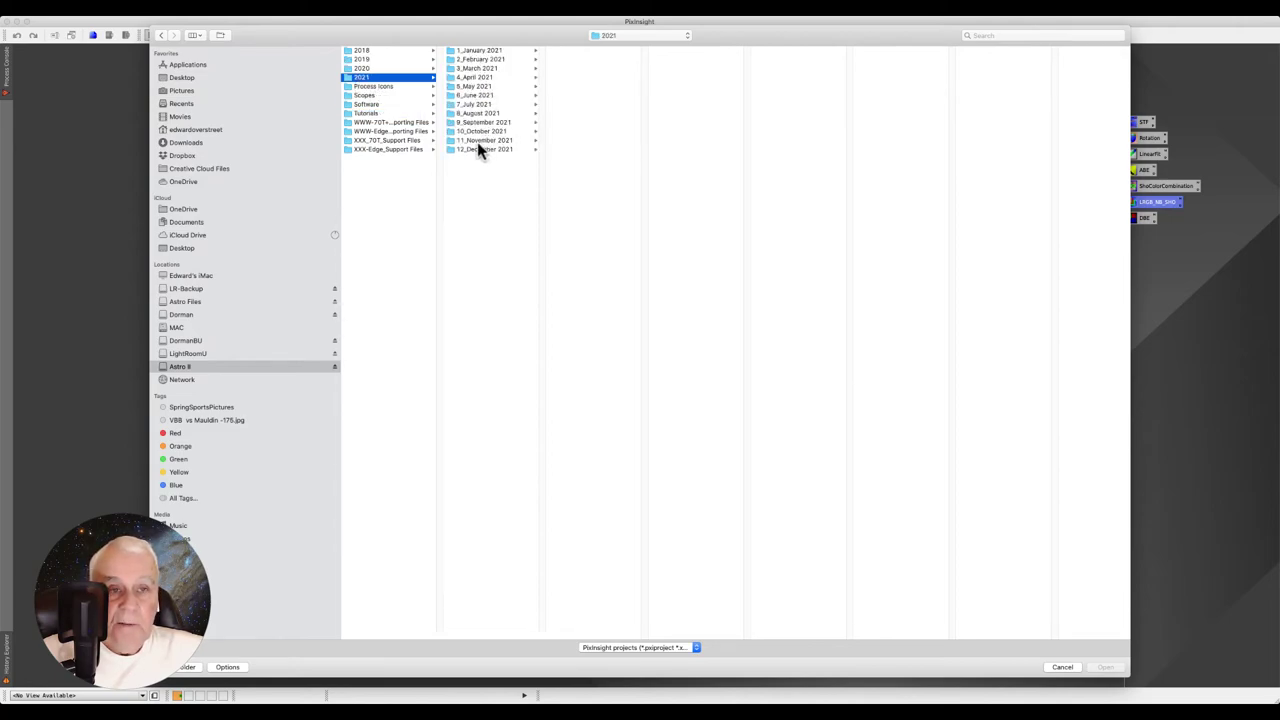
left_click(477, 52)
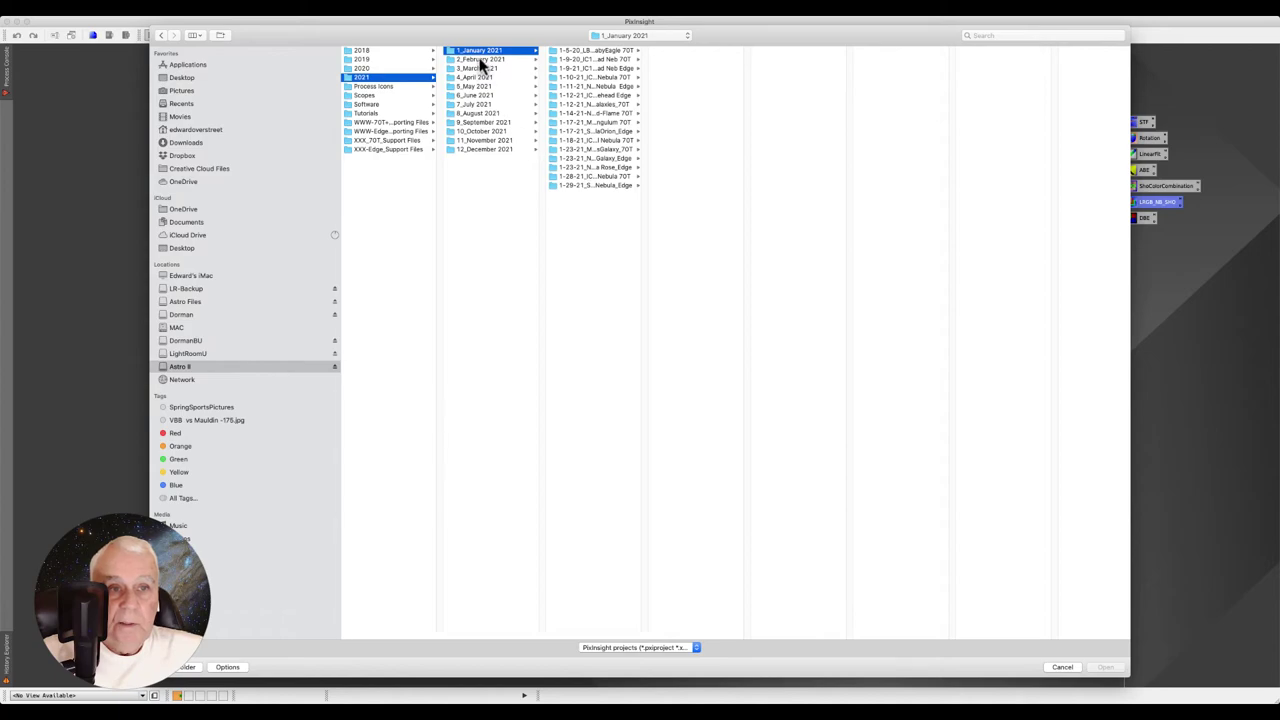
left_click(480, 61)
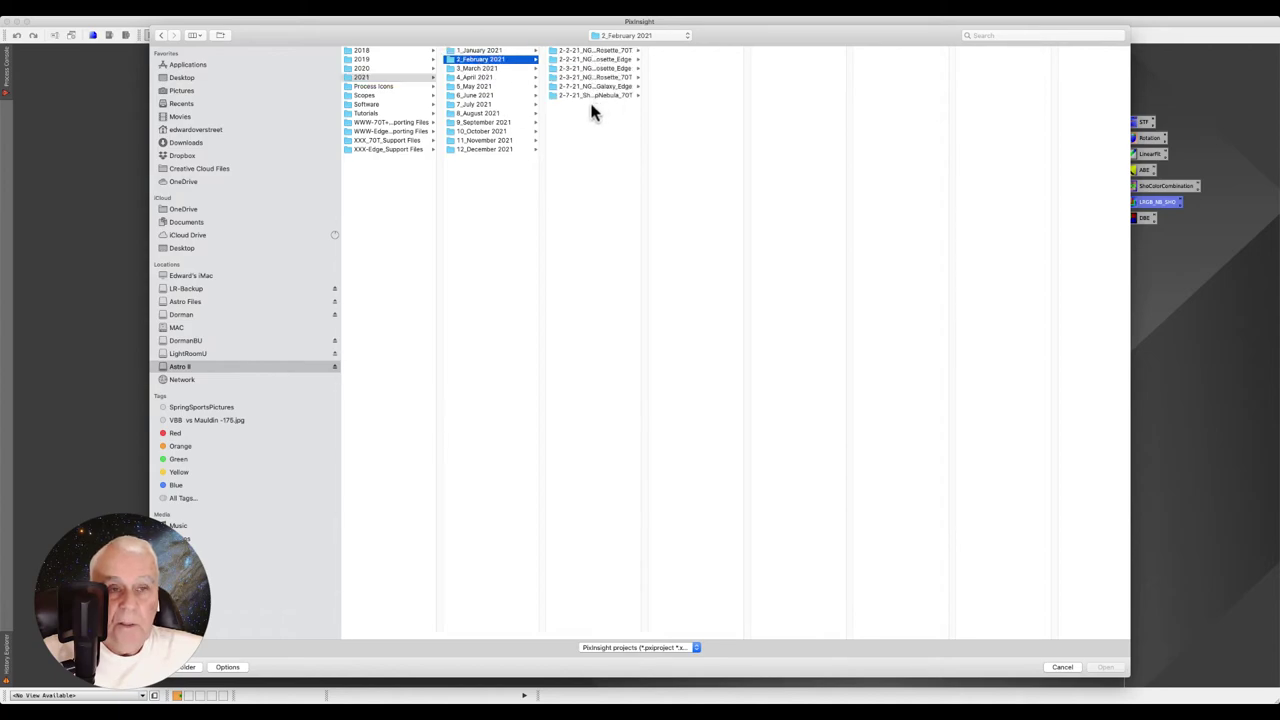
left_click(470, 68)
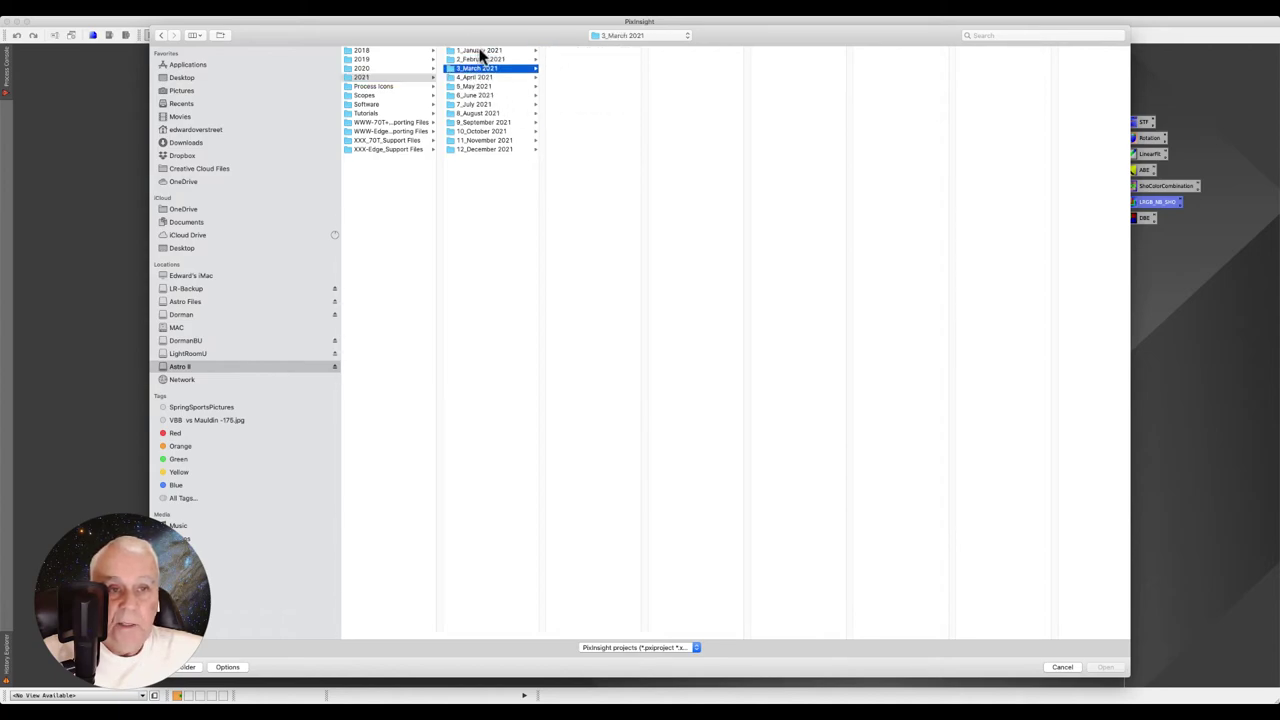
left_click(478, 51)
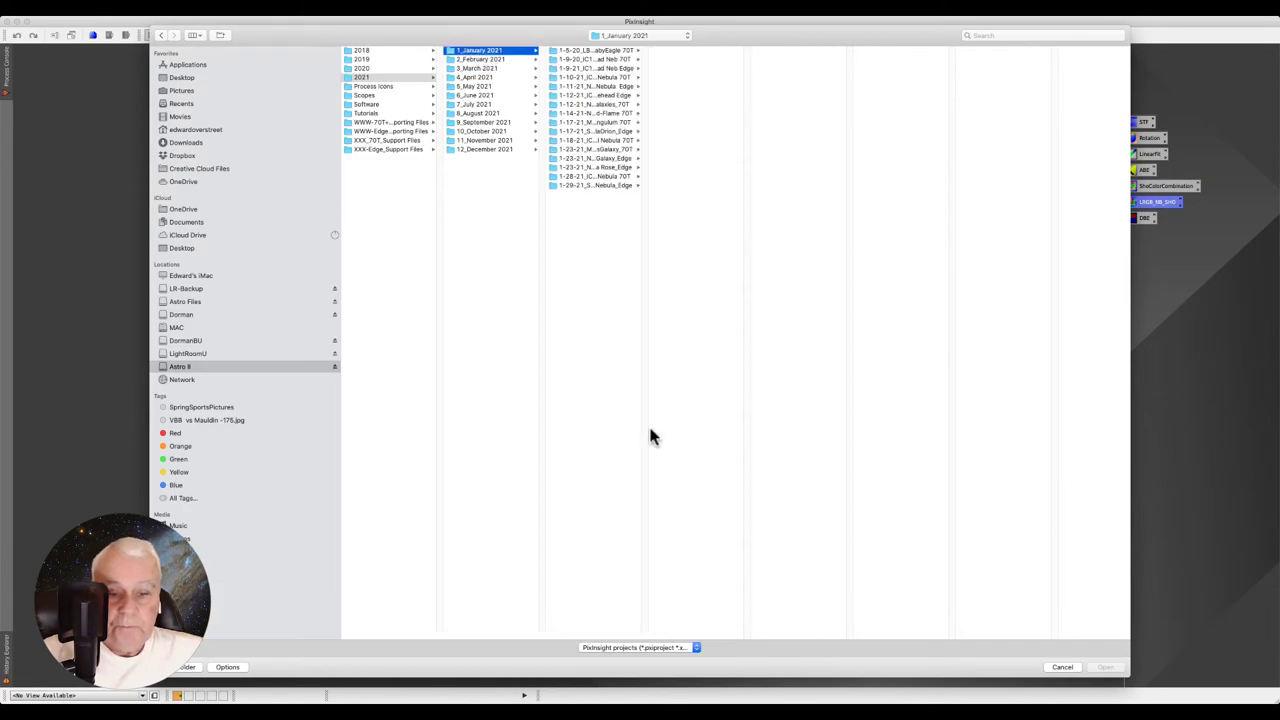
left_click_drag(643, 633, 757, 614)
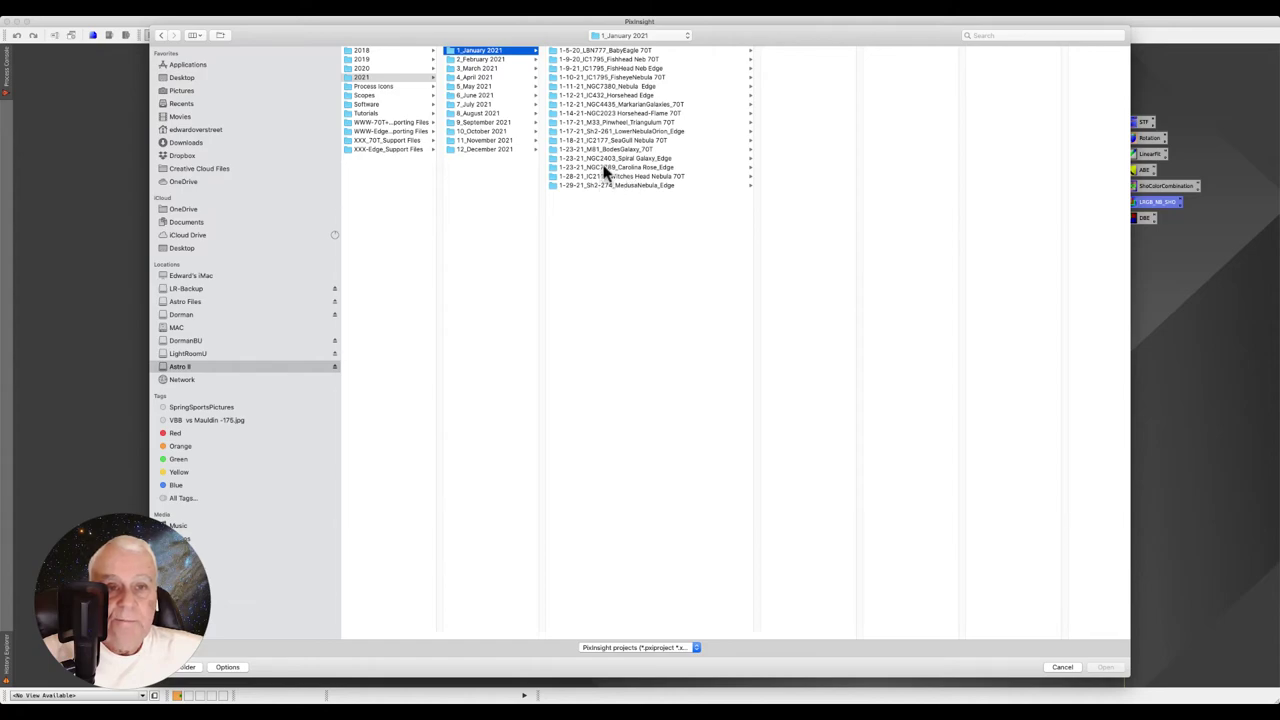
Browse the January 2021 target folders, from M33 through Witches Head and SeaGull Nebula
left_click(637, 122)
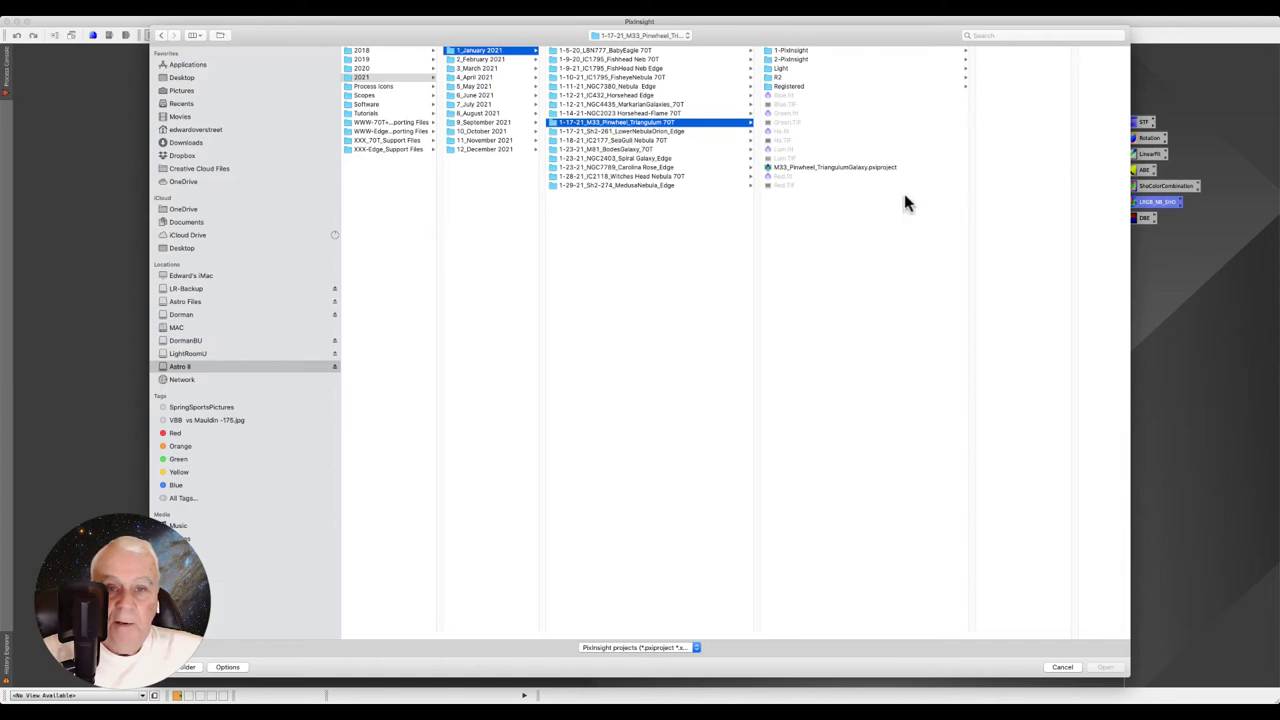
left_click(596, 133)
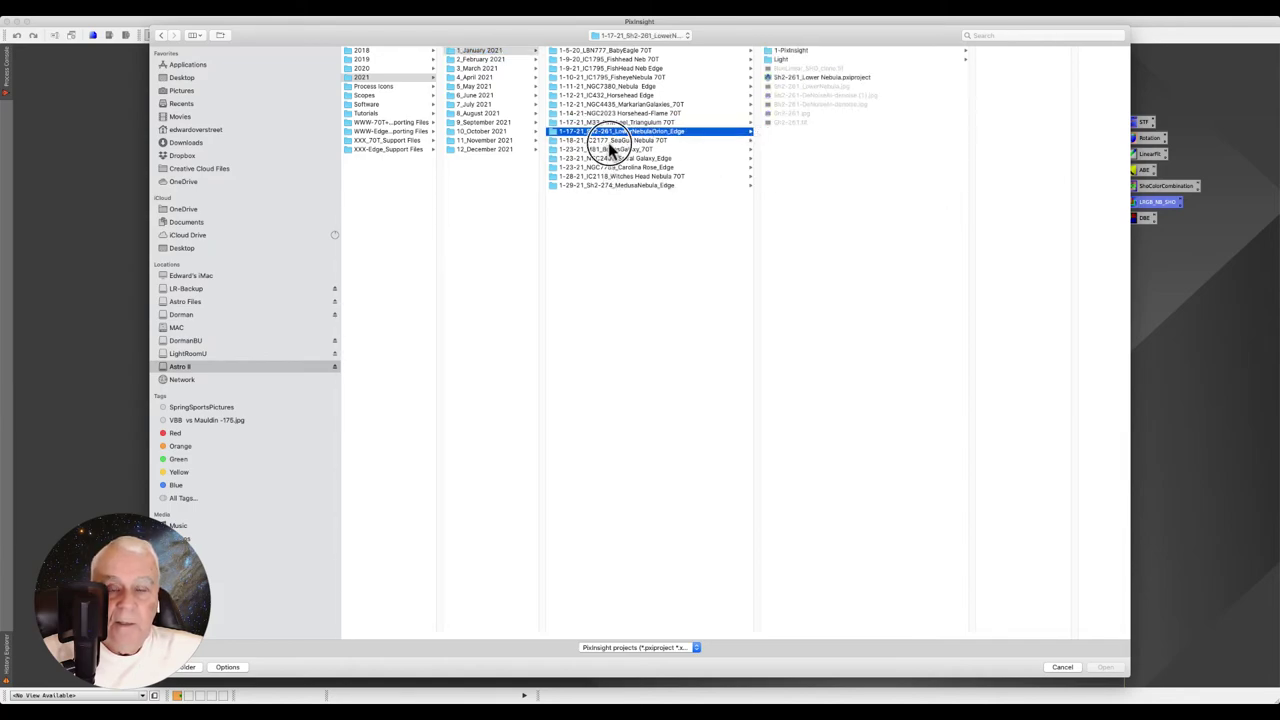
left_click(660, 150)
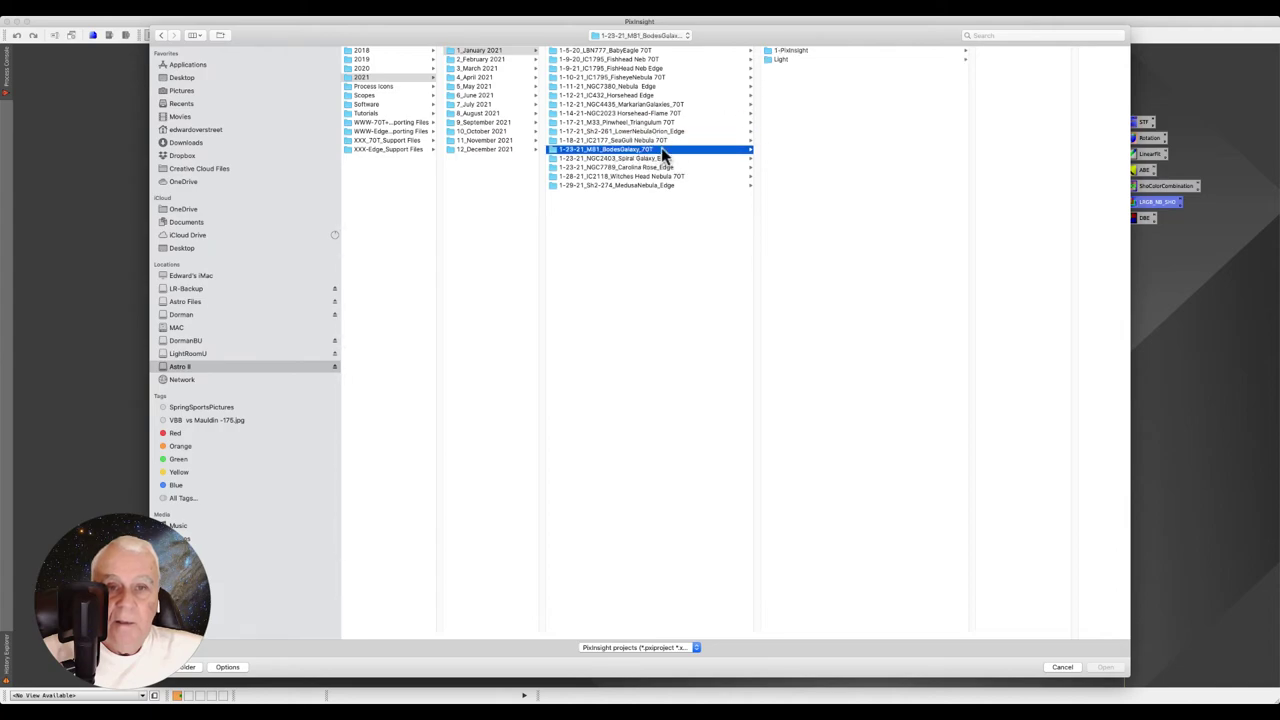
left_click(634, 159)
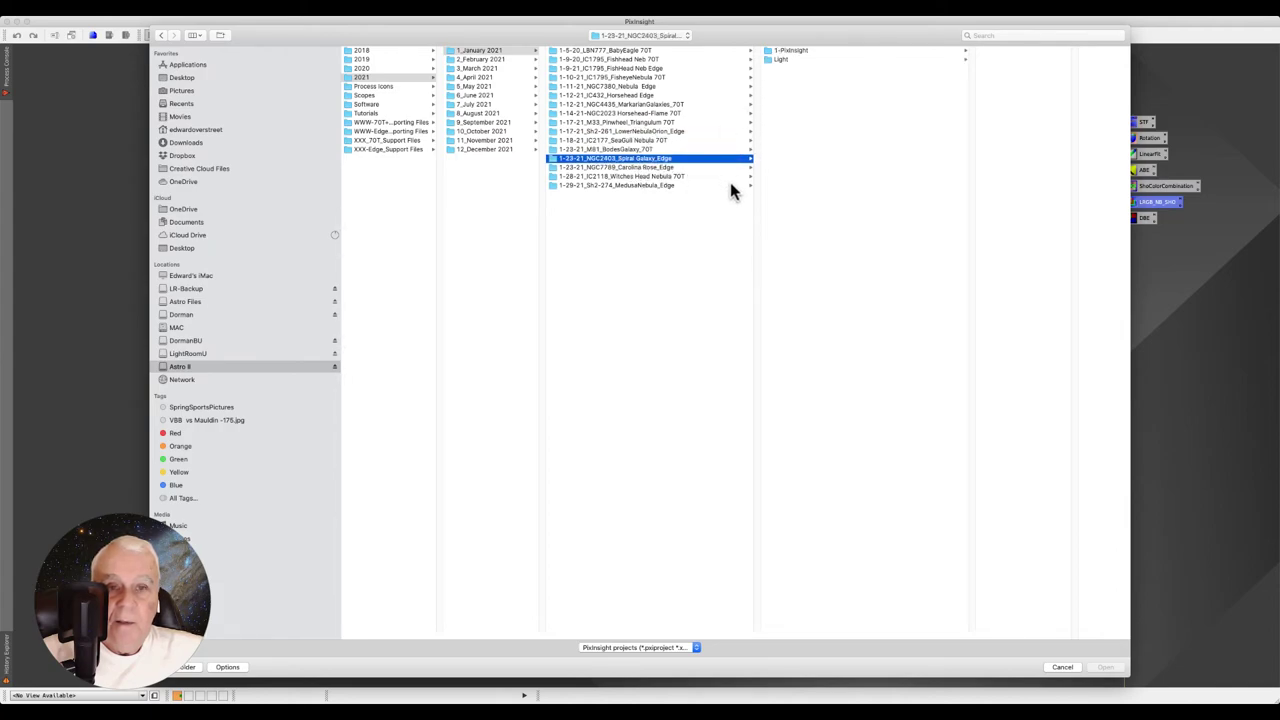
left_click(628, 176)
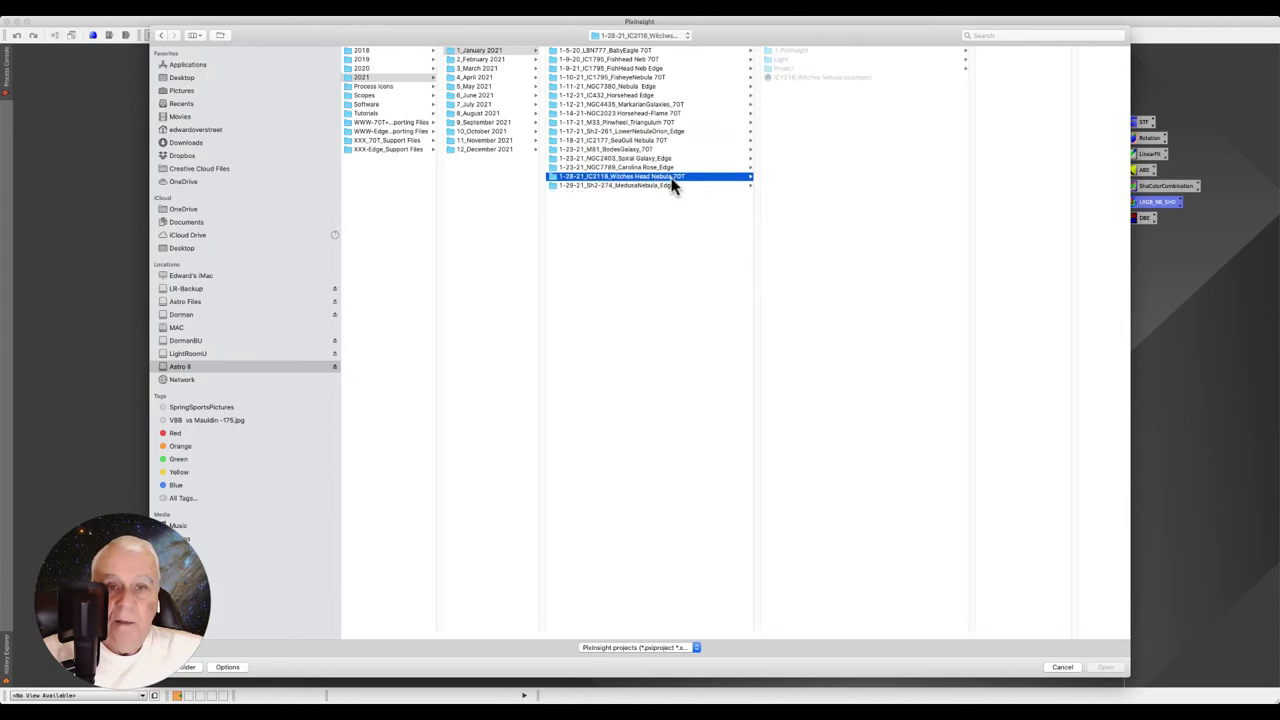
left_click(775, 68)
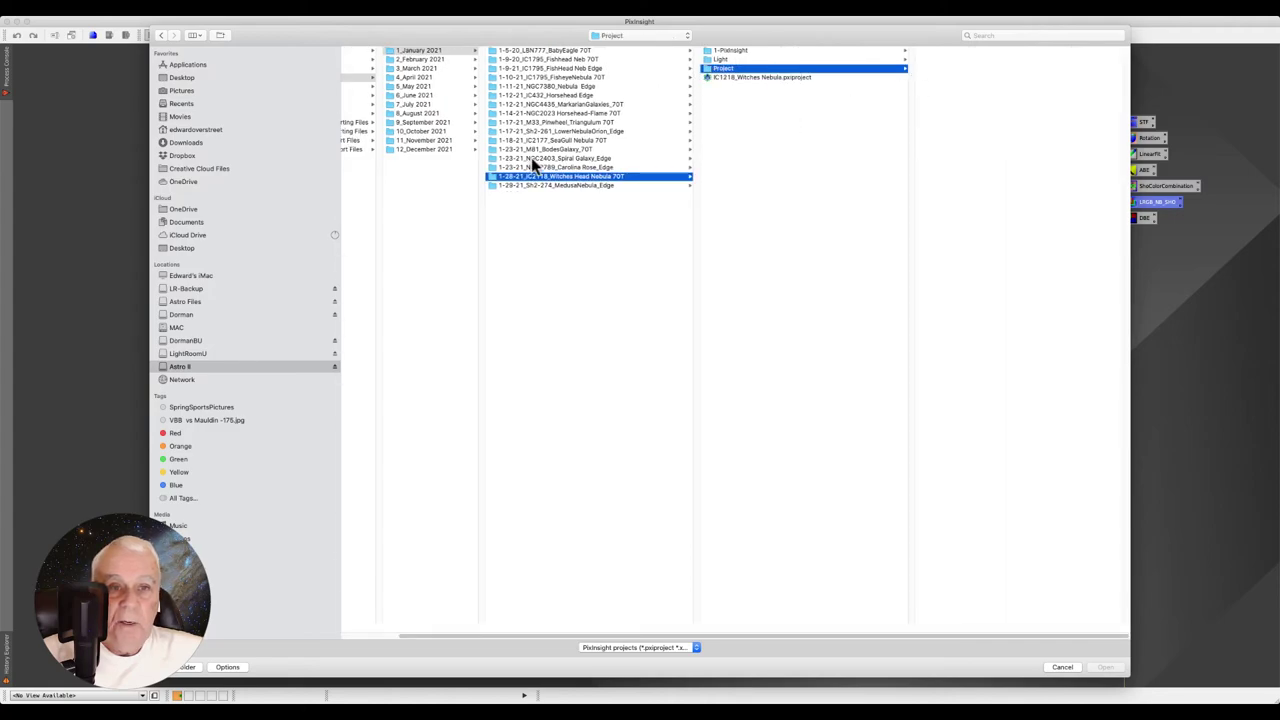
left_click(538, 140)
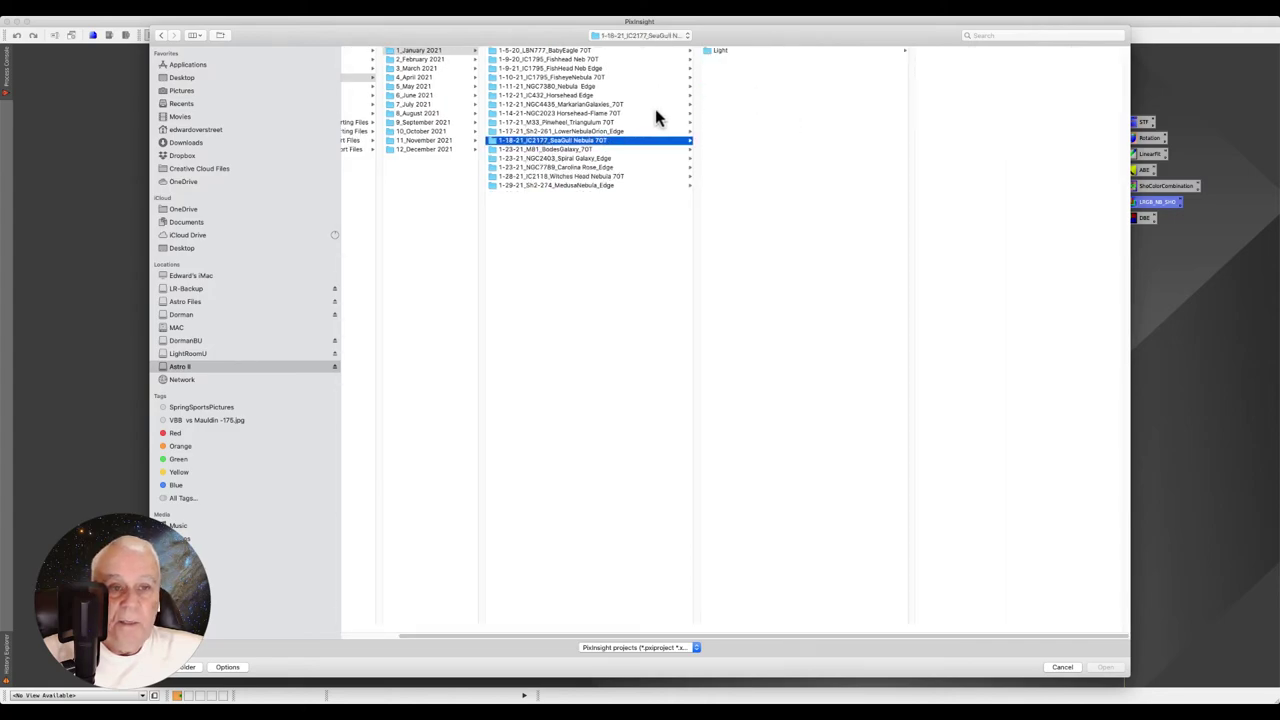
Open ROSETTENebulaSHO.pxiproject from the February 2-3-21 Rosette session's Project folder
left_click(417, 60)
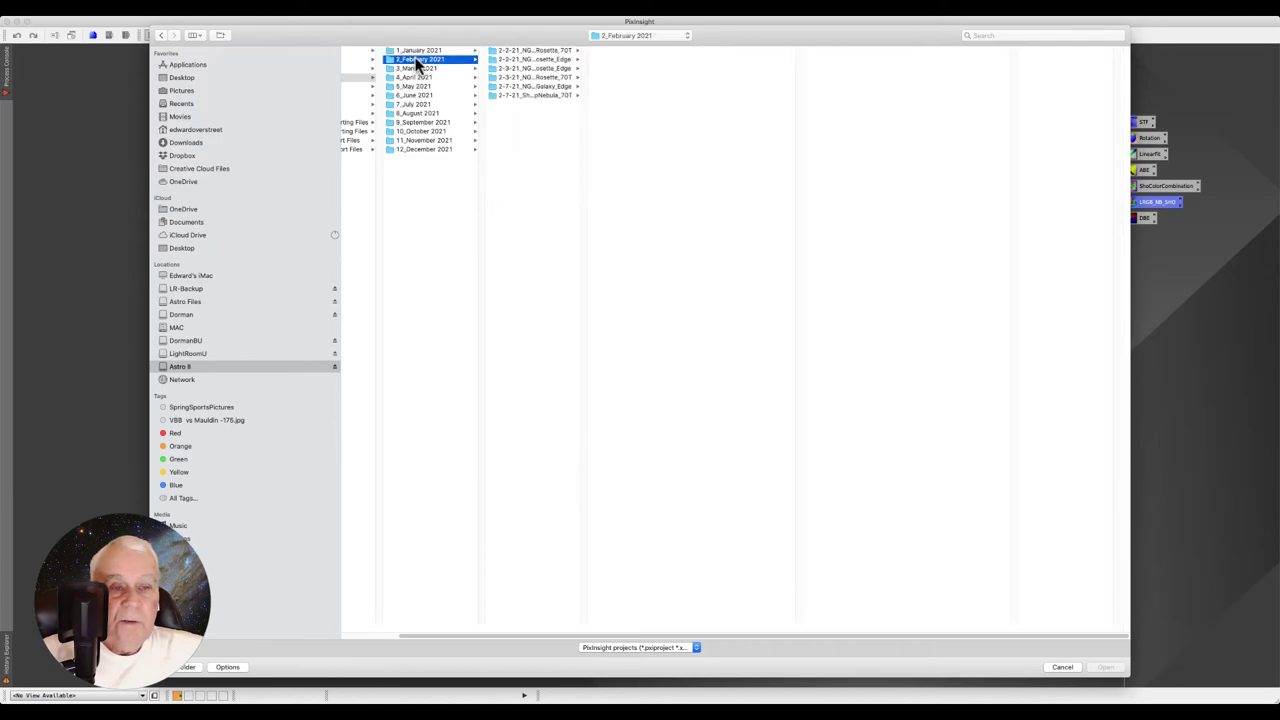
left_click(545, 96)
left_click(557, 87)
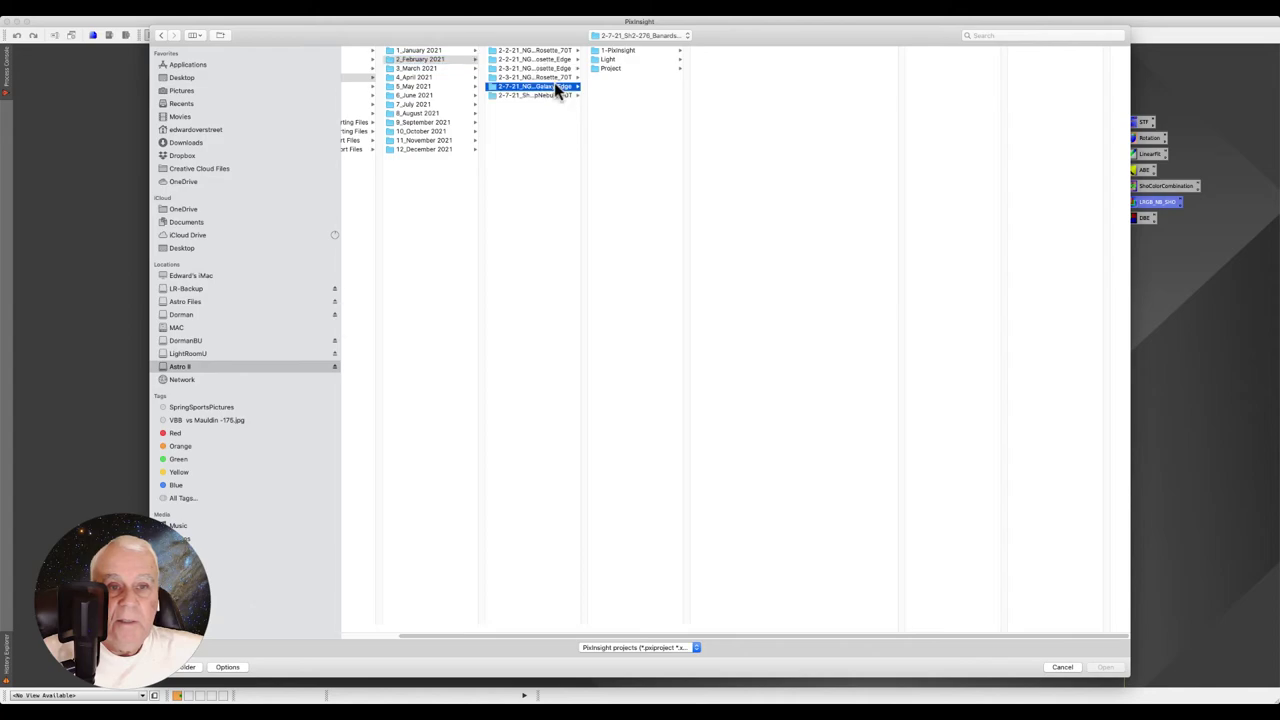
left_click(553, 77)
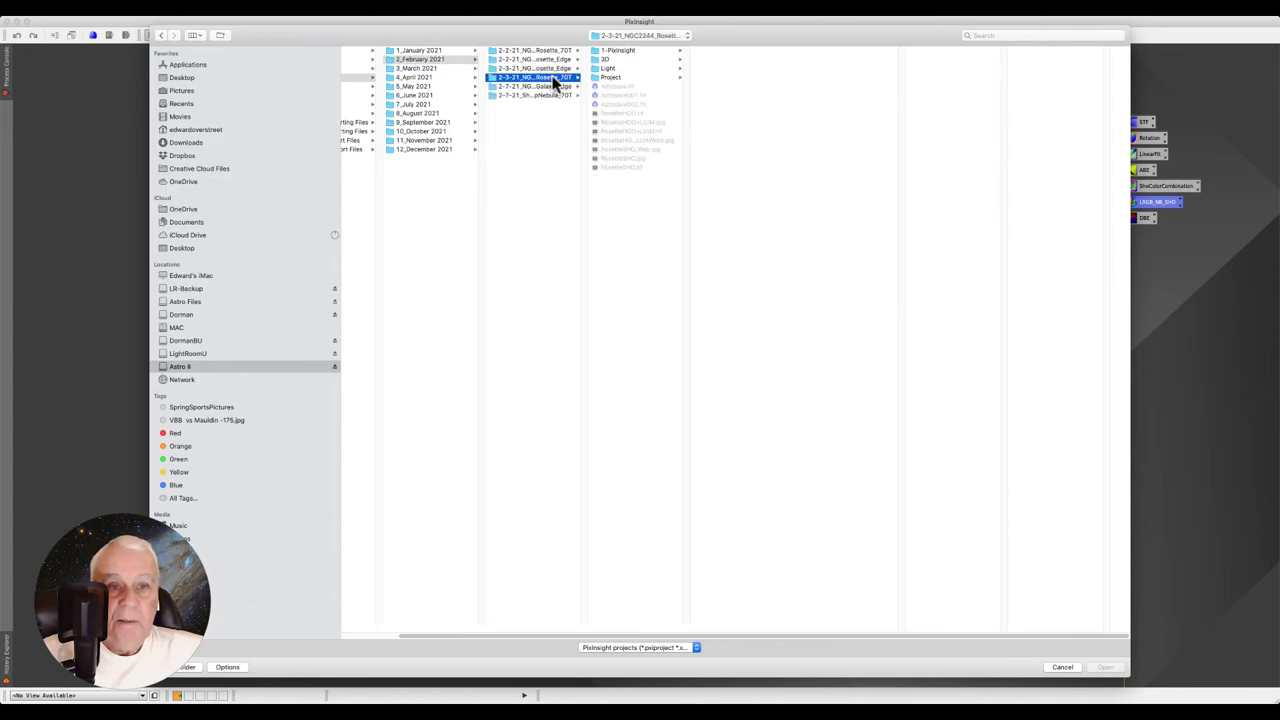
left_click(634, 78)
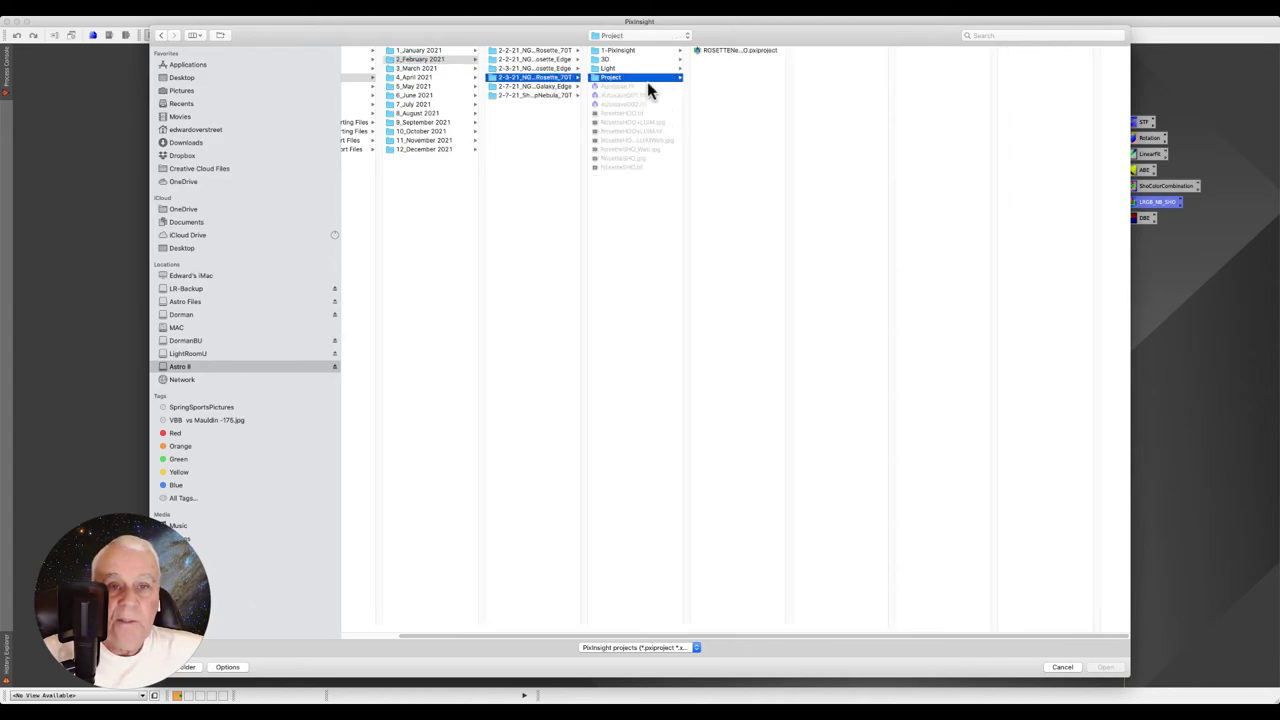
left_click(738, 51)
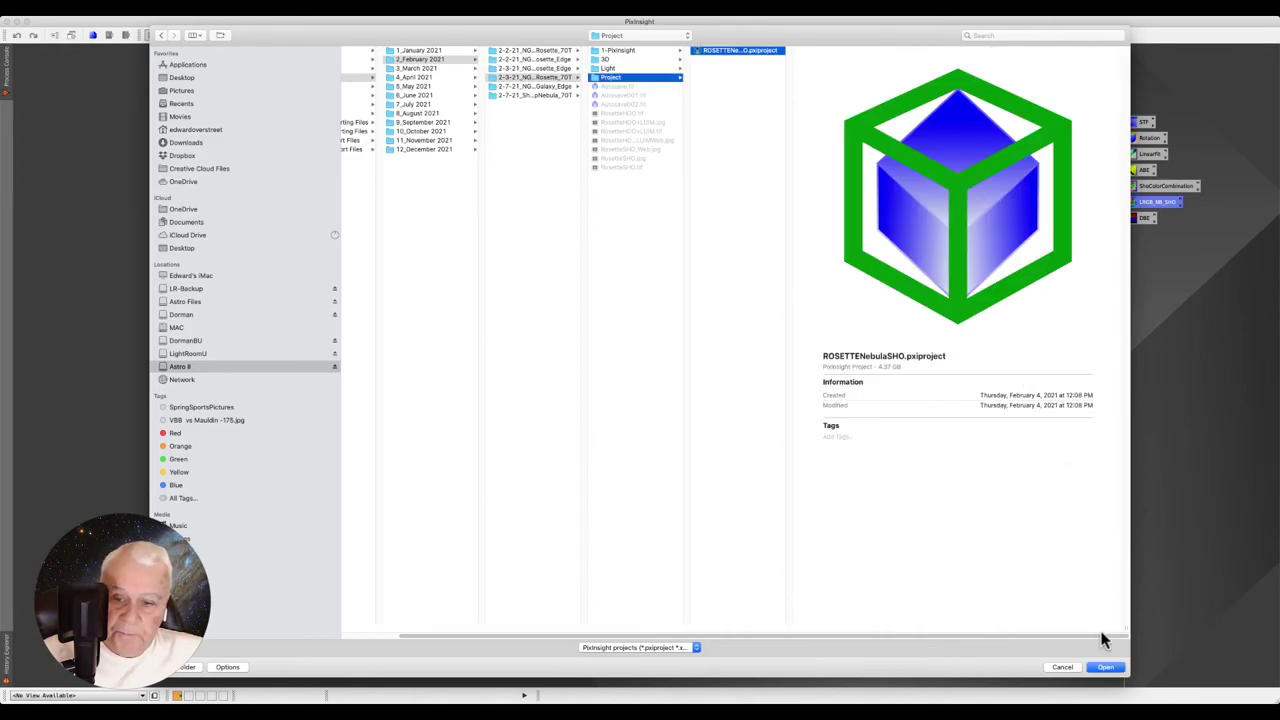
left_click(1103, 668)
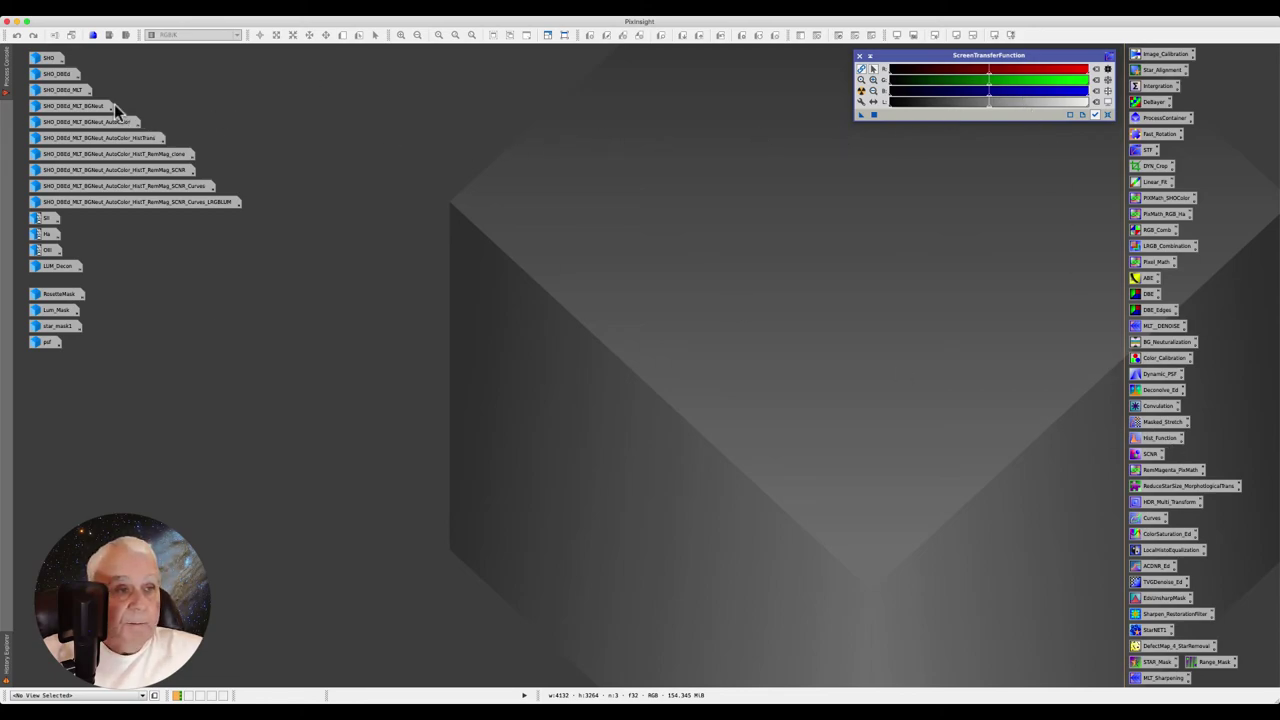
Open the colour-combined SHO image from the restored project
double_click(47, 62)
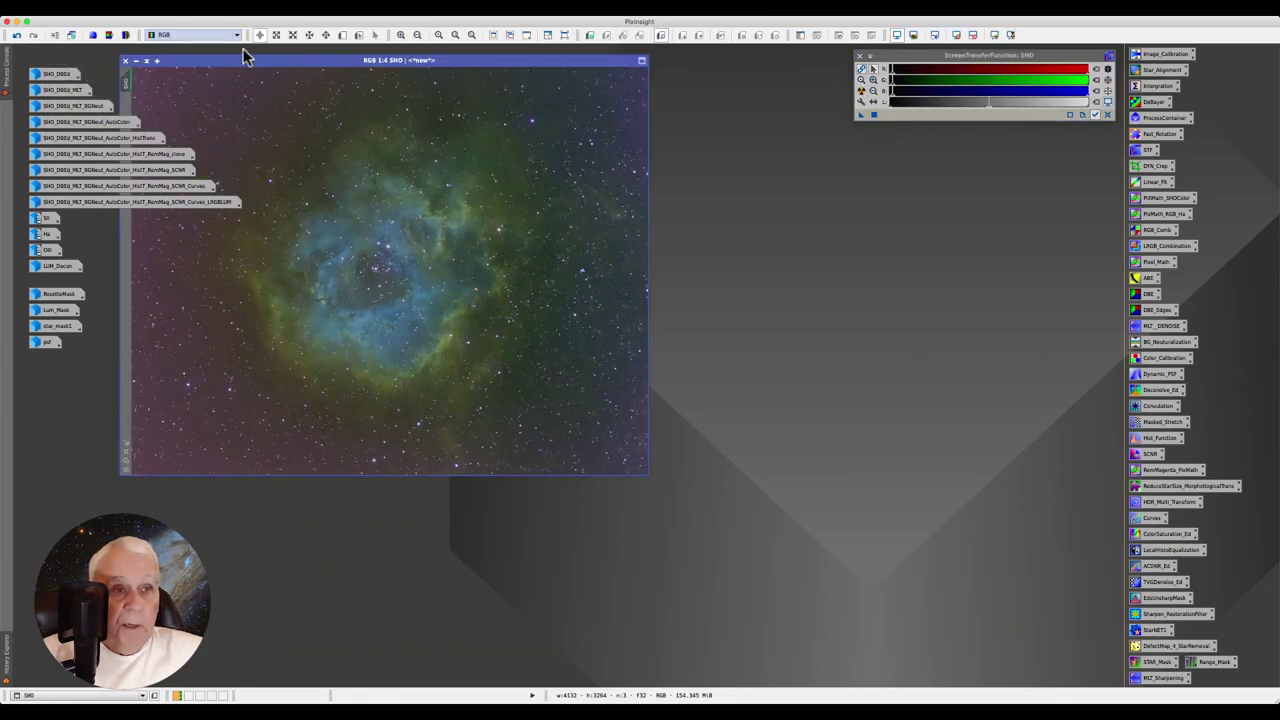
left_click_drag(246, 63, 430, 67)
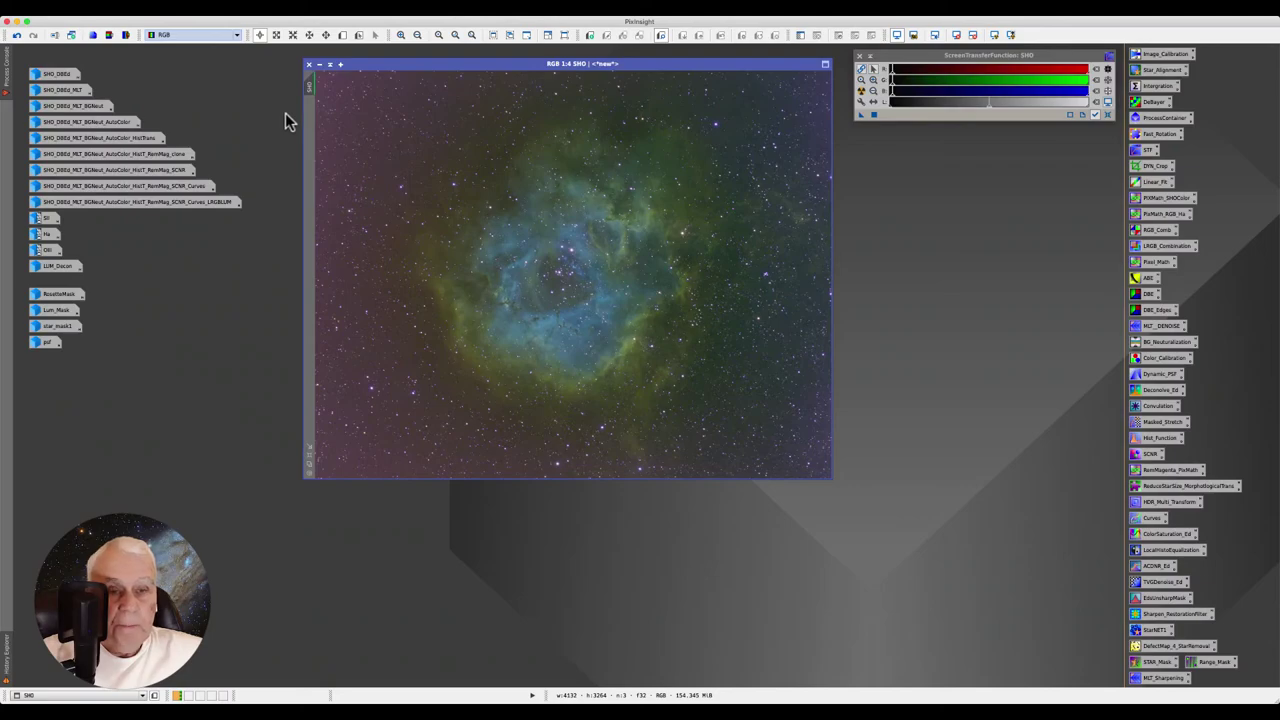
left_click(320, 66)
mouse_move(55, 74)
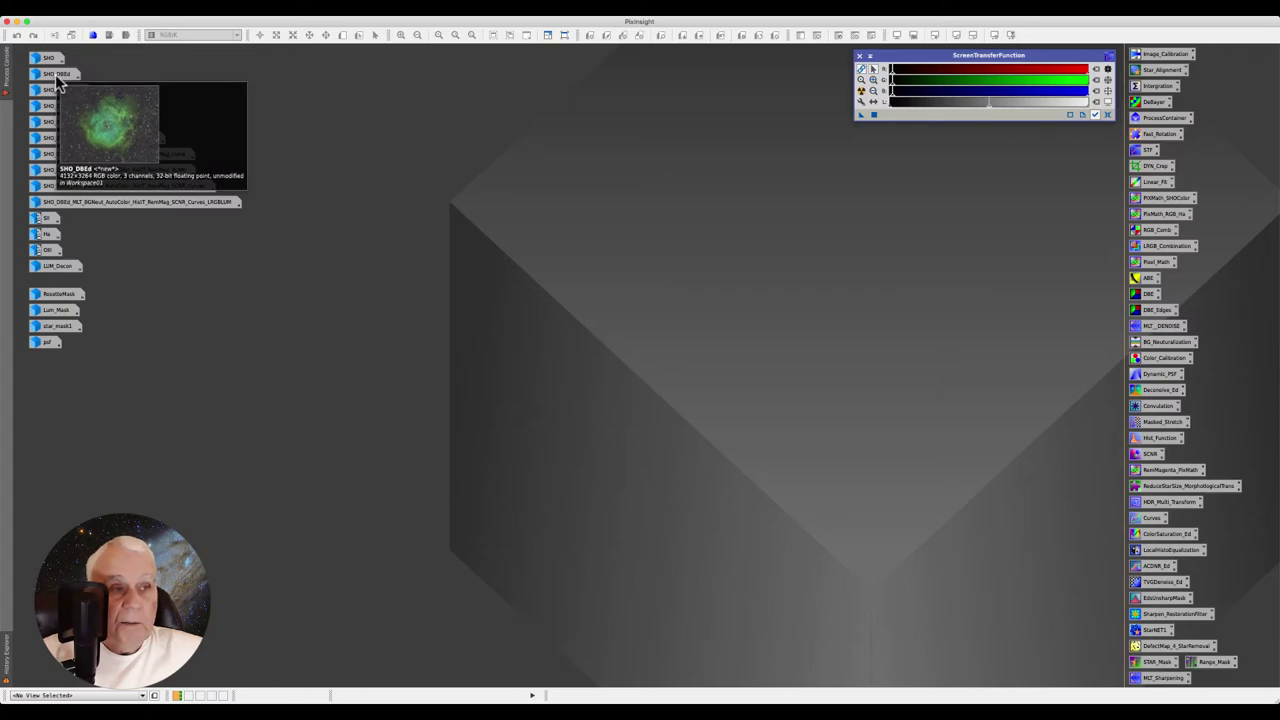
Duplicate SHO_DBEd into SHO_DBEd_clone, then iconize both image windows
double_click(55, 74)
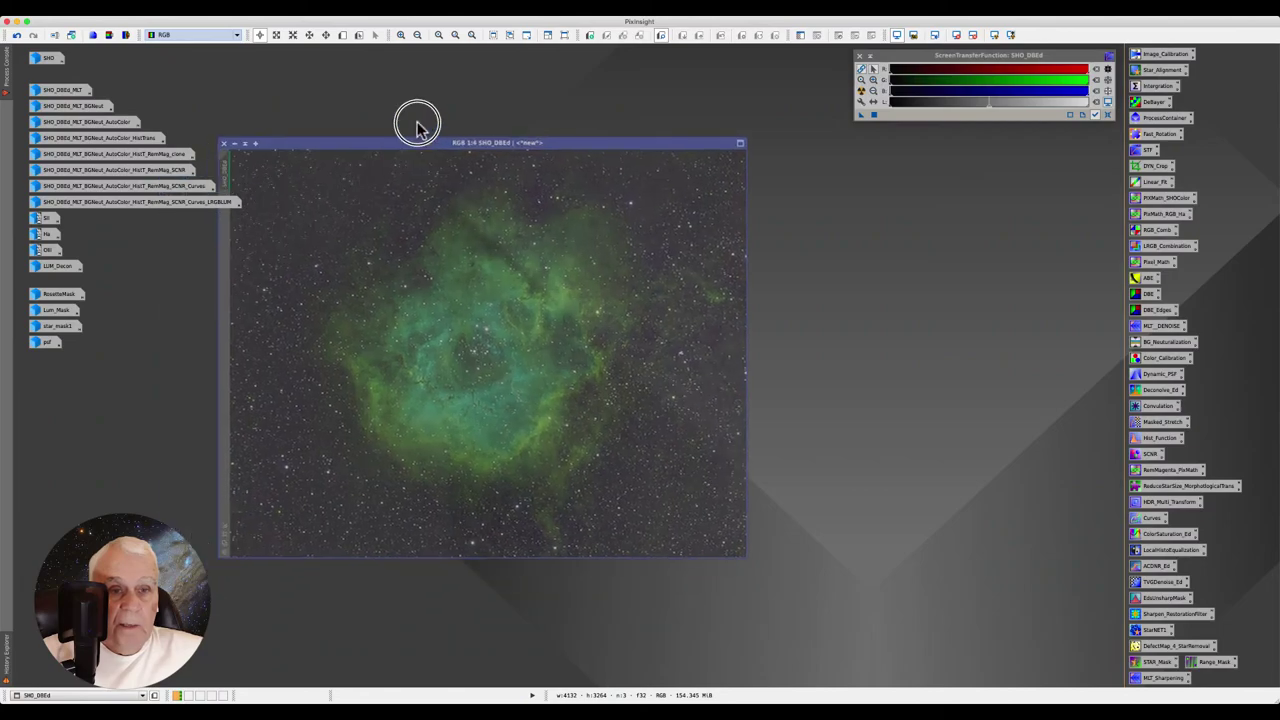
left_click_drag(333, 185, 443, 80)
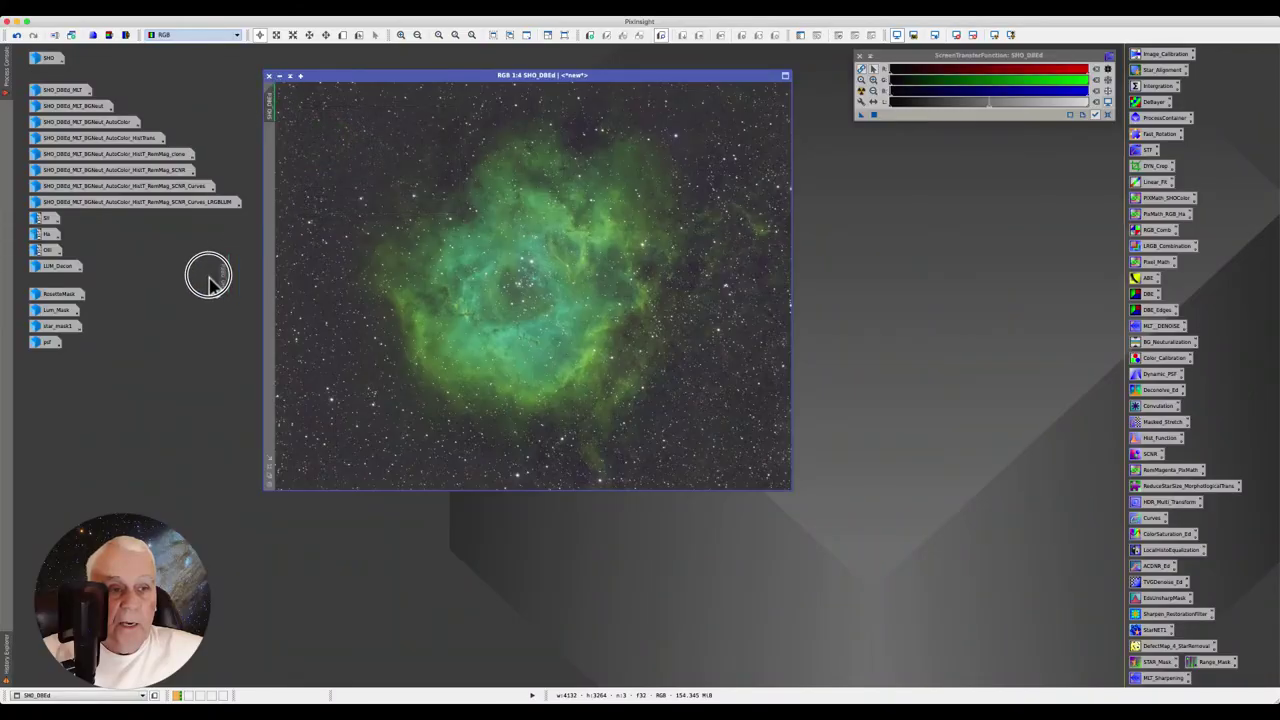
left_click_drag(270, 95, 185, 292)
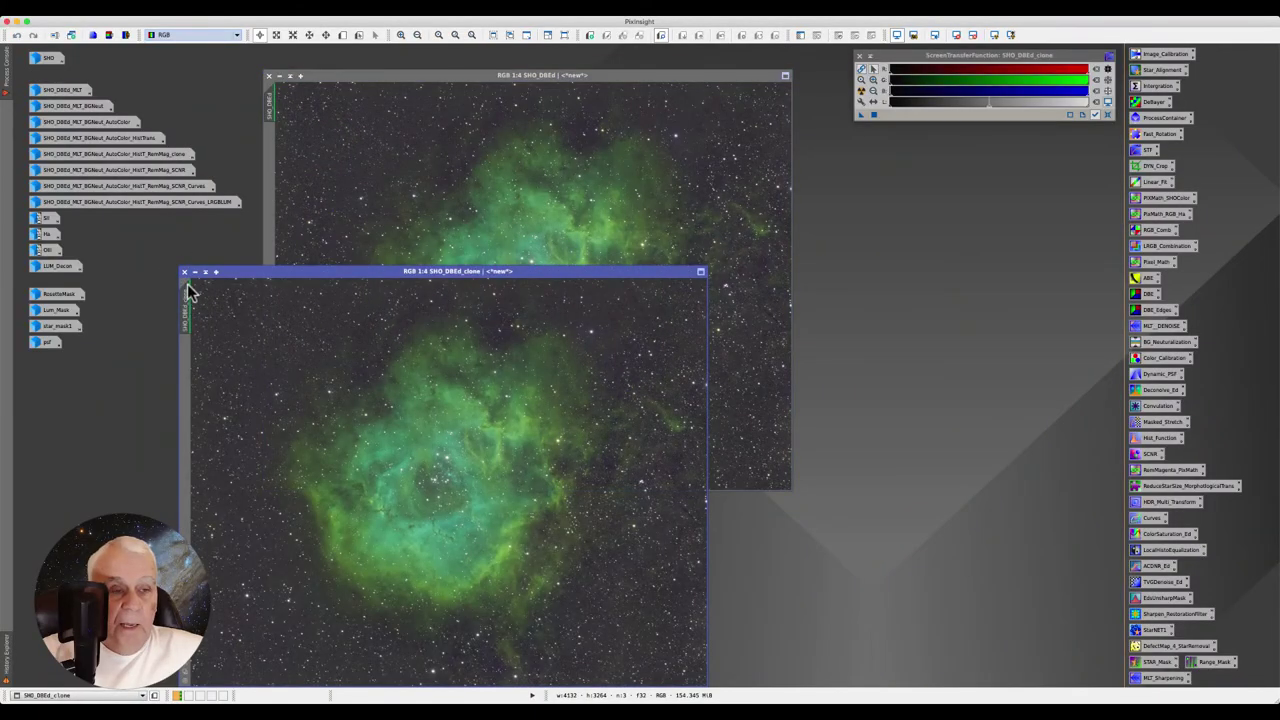
mouse_move(185, 298)
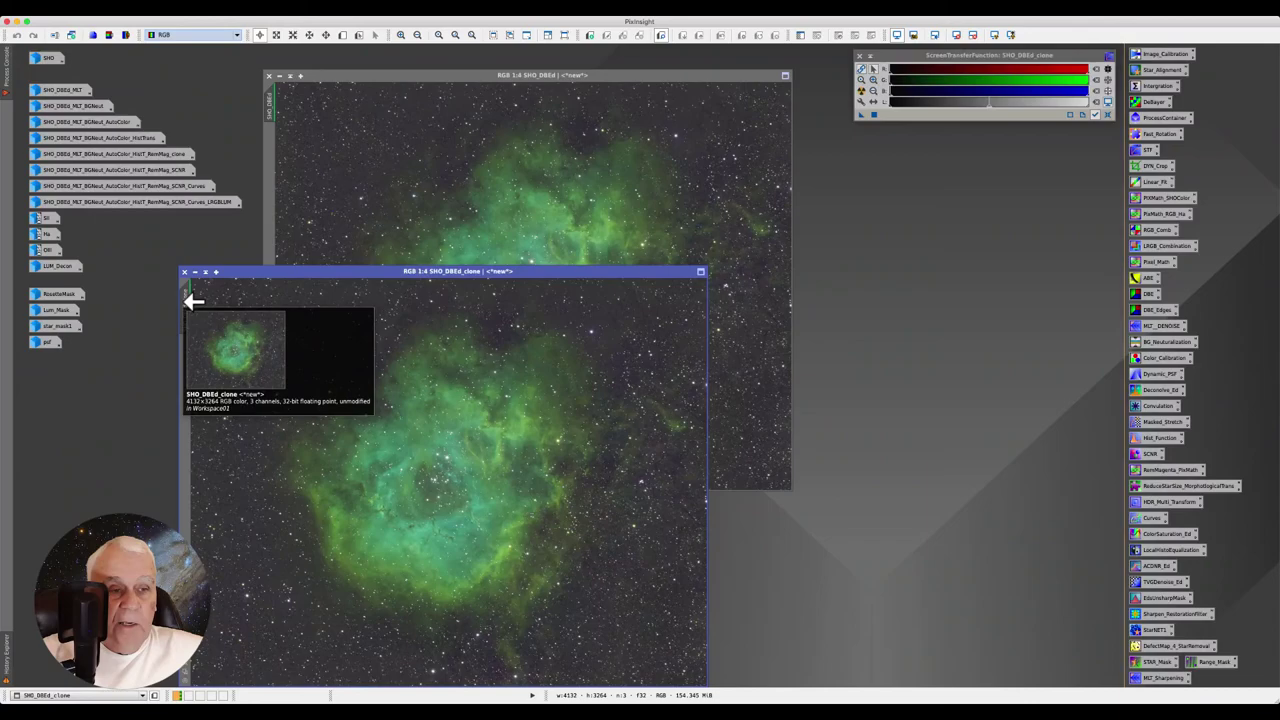
right_click(184, 303)
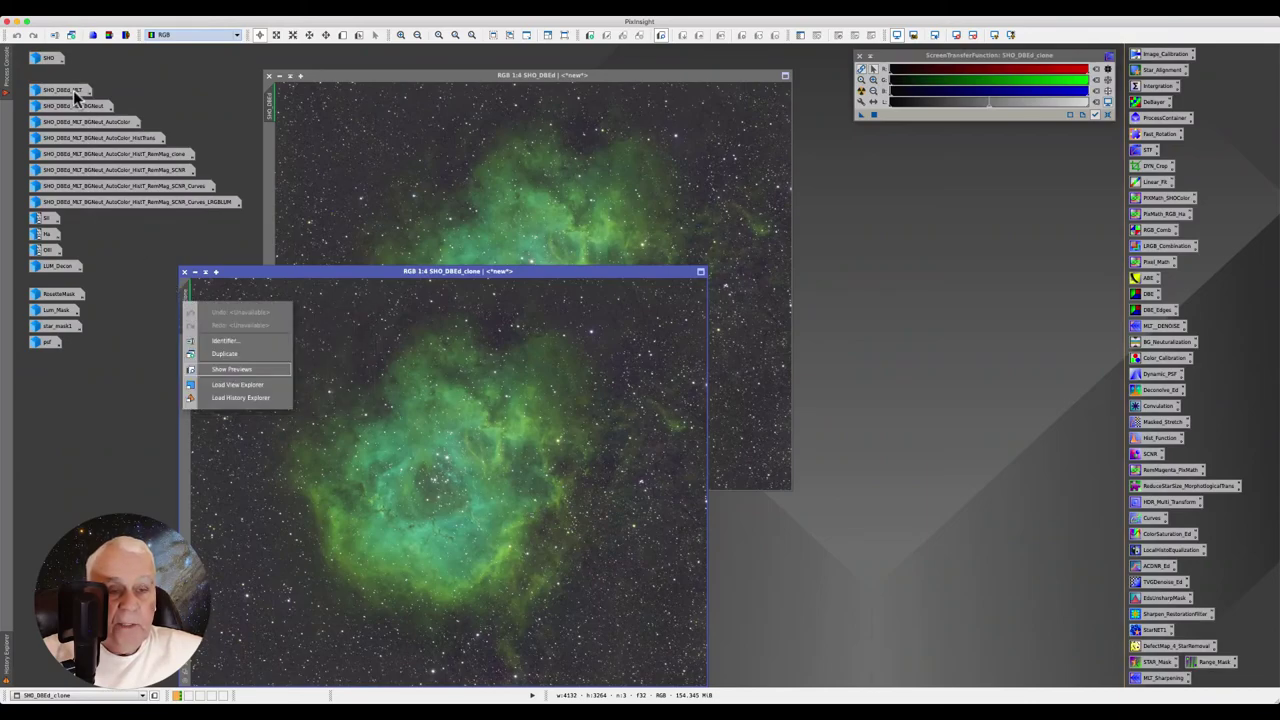
left_click(137, 294)
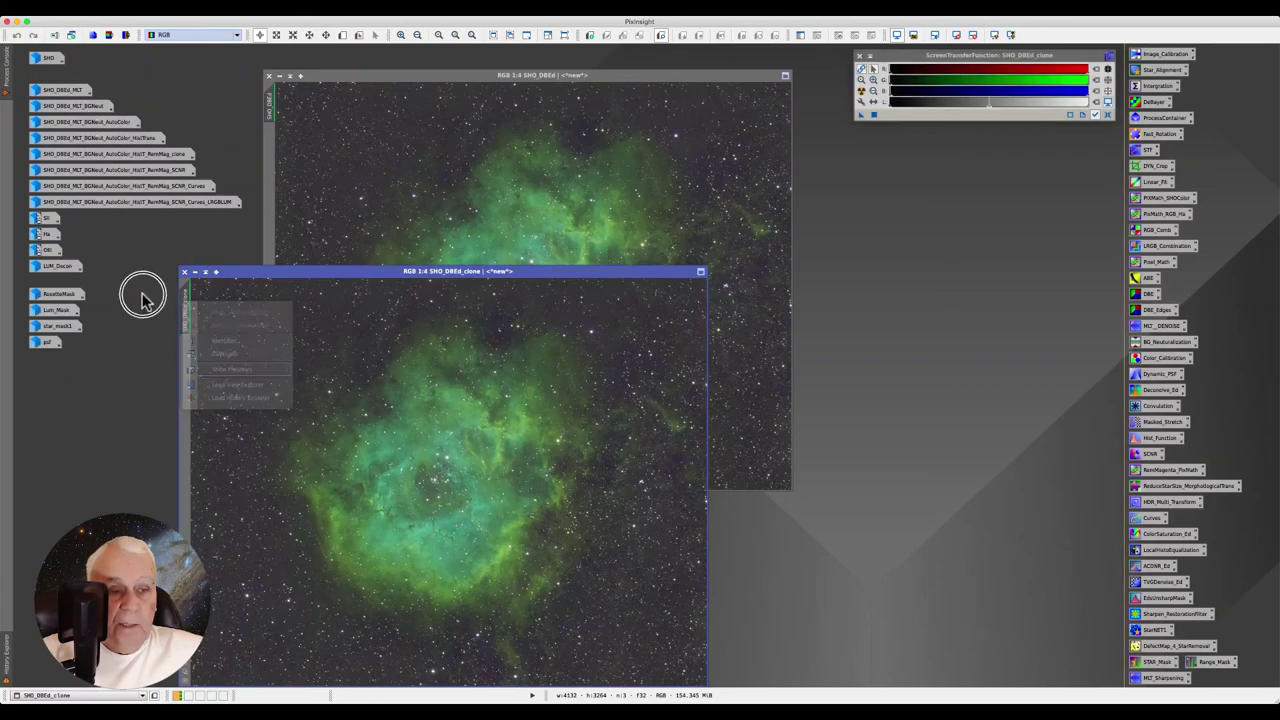
left_click(195, 272)
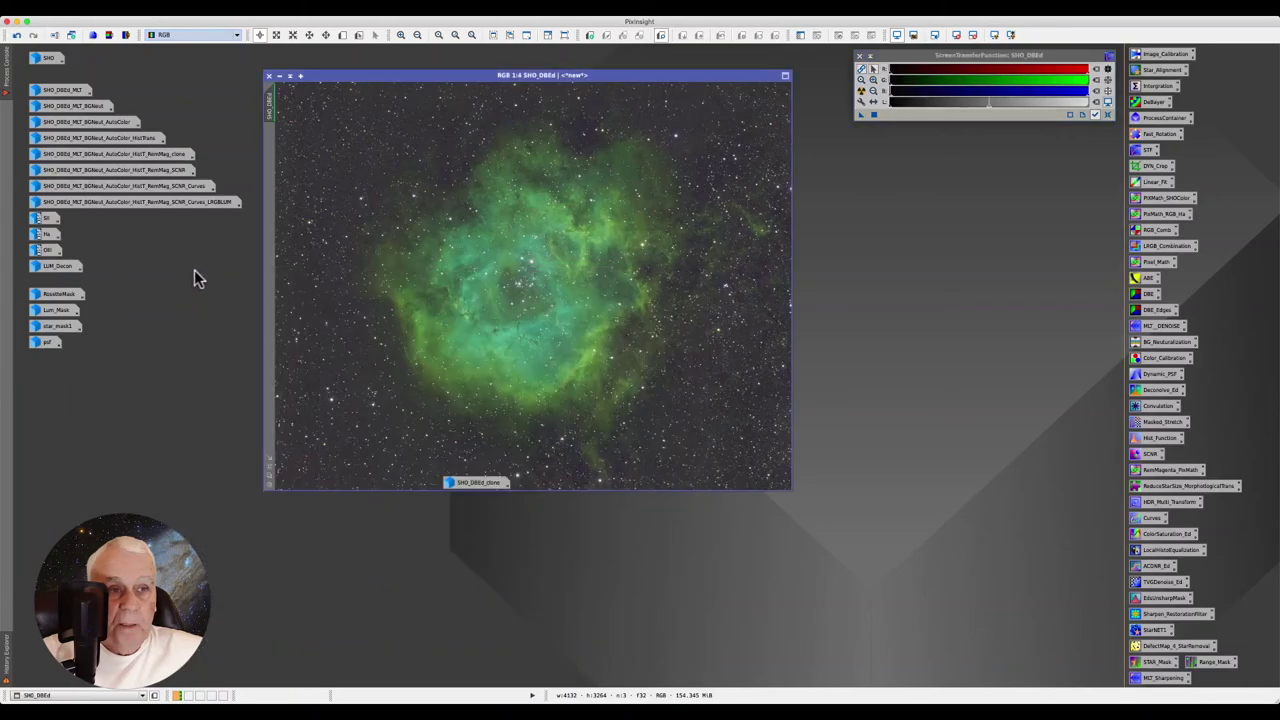
left_click(279, 77)
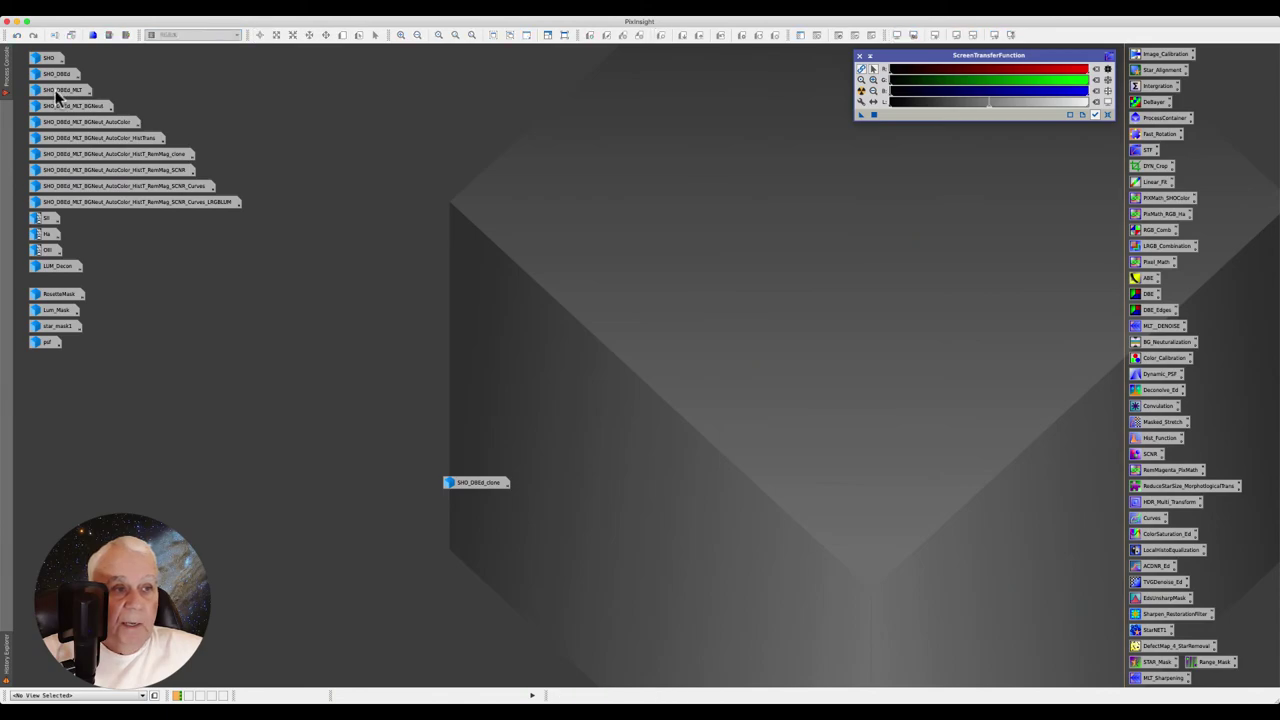
mouse_move(60, 90)
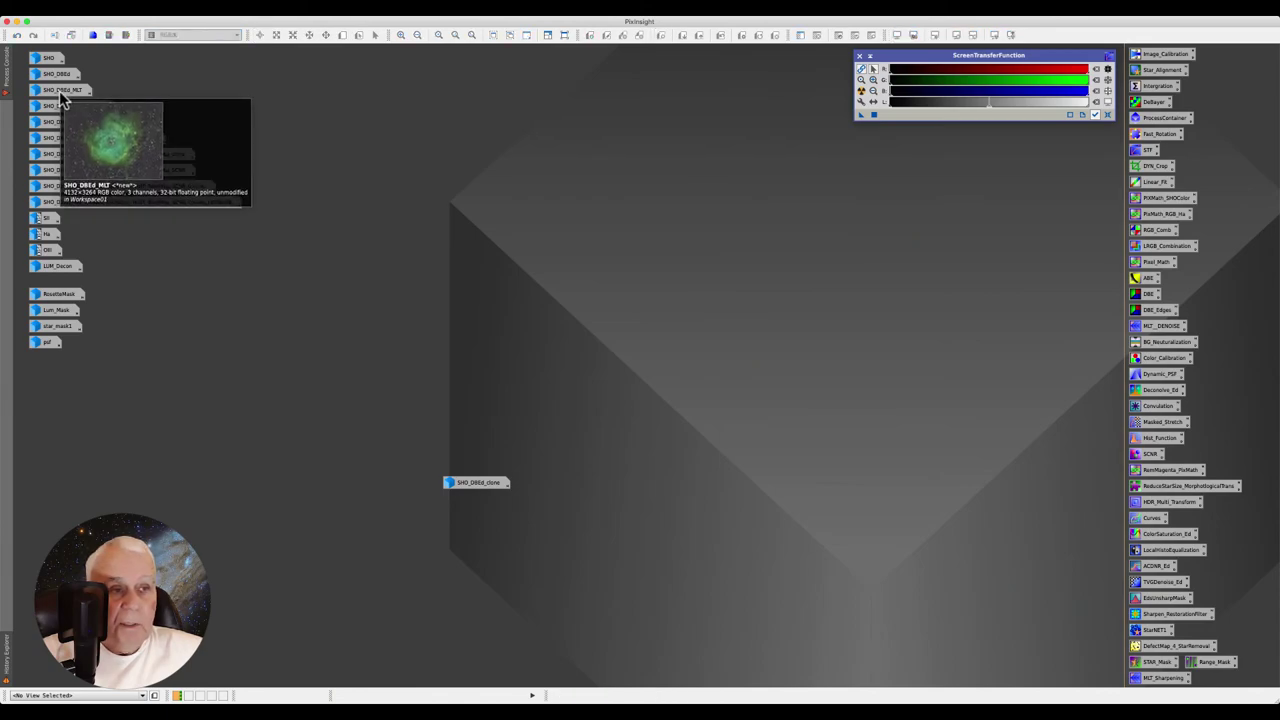
left_click(59, 91)
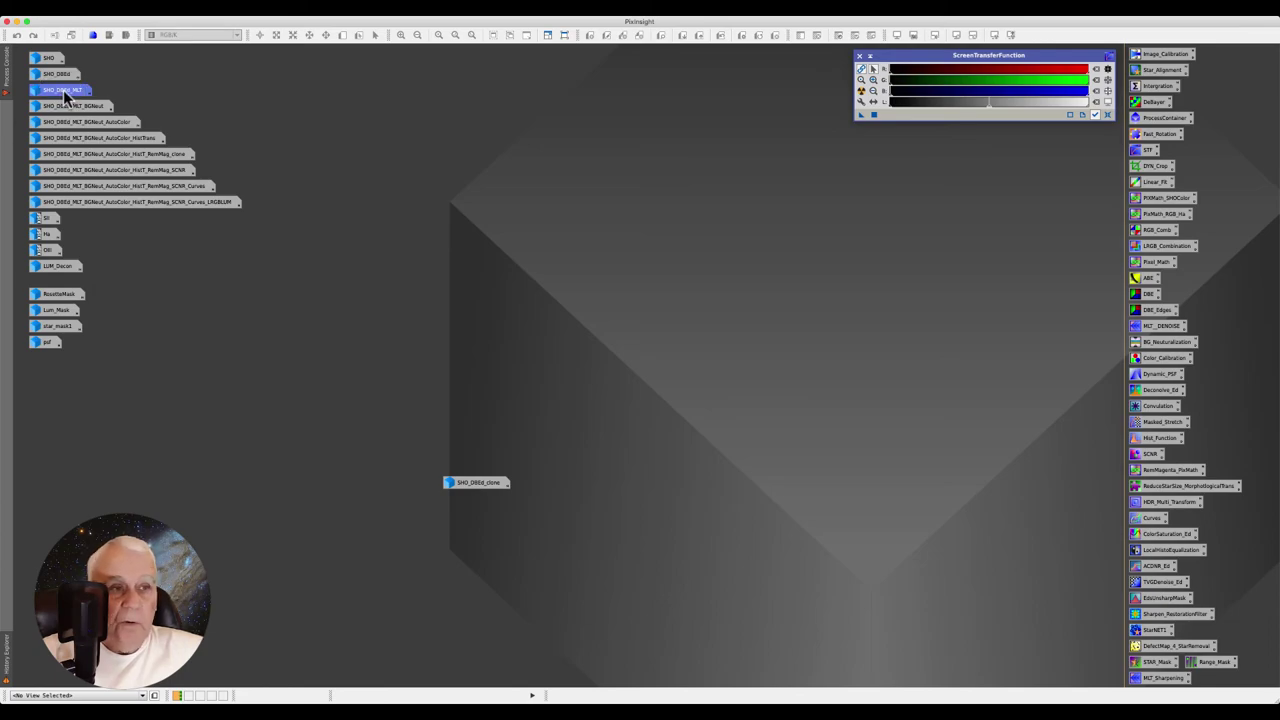
Open SHO_DBEd_MLT and zoom into the nebula core and back out
double_click(63, 90)
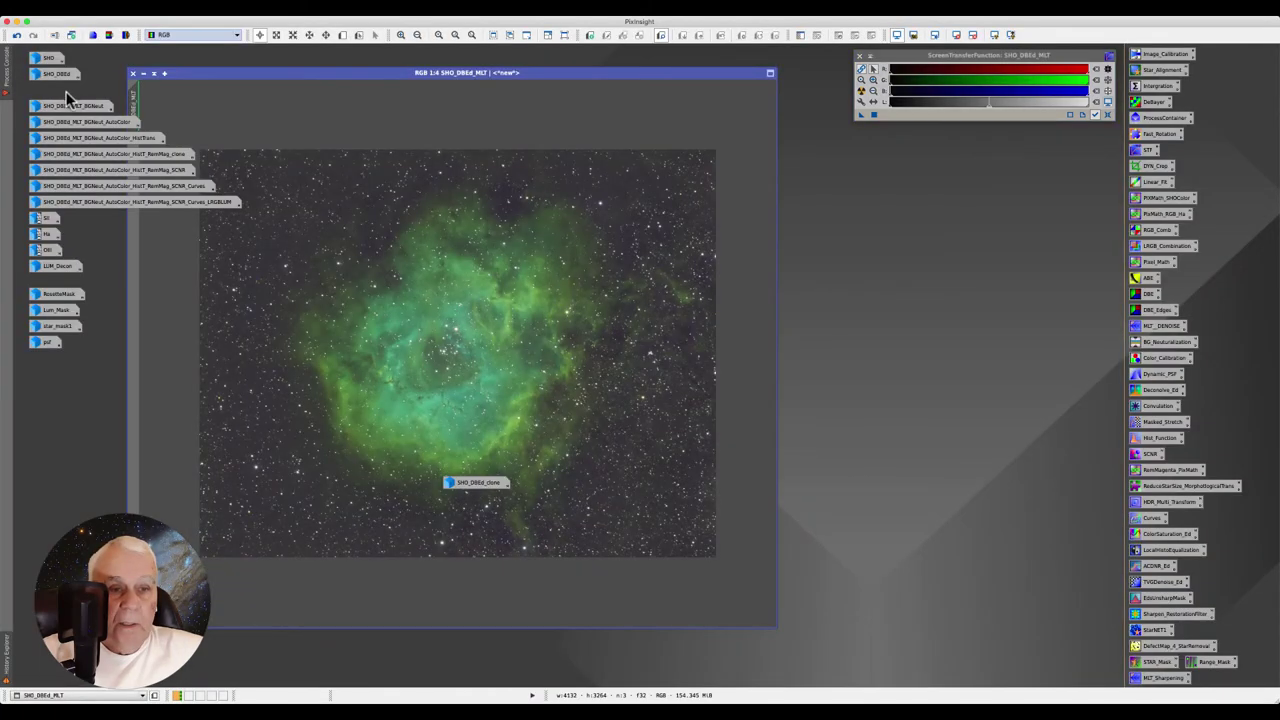
left_click_drag(291, 72, 369, 49)
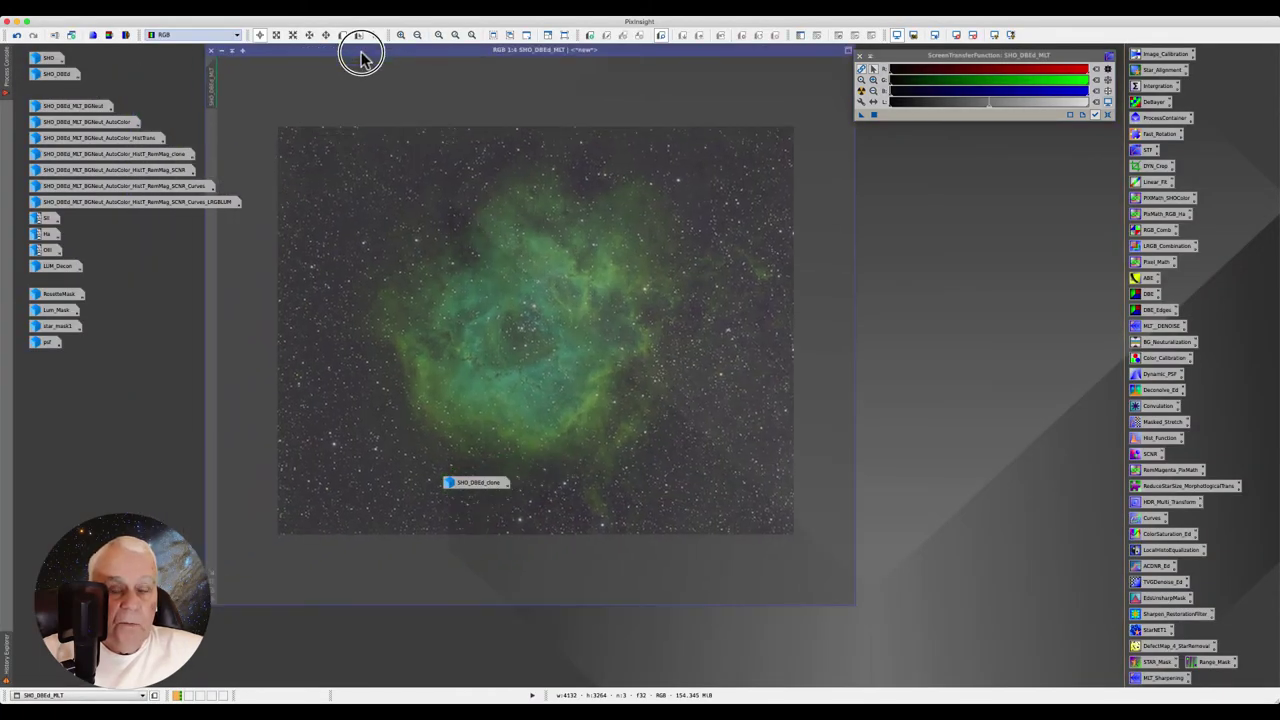
scroll(370, 222, "up", 2)
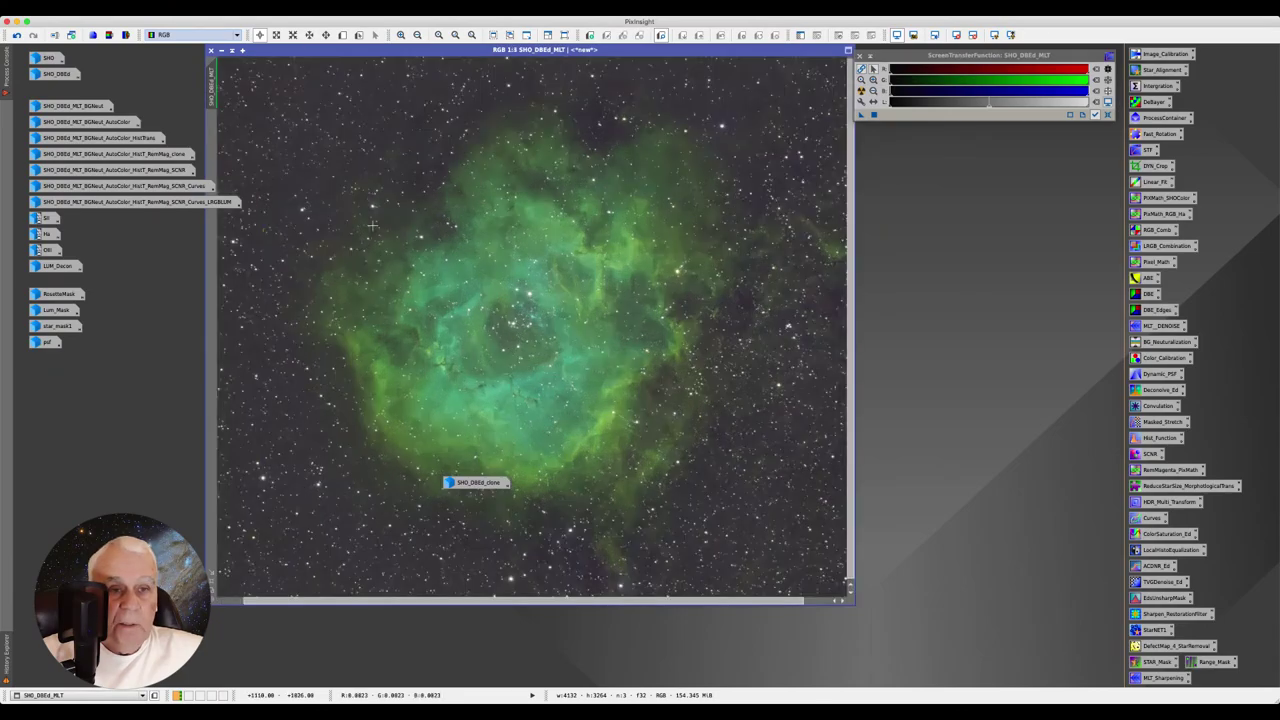
scroll(370, 222, "up", 1)
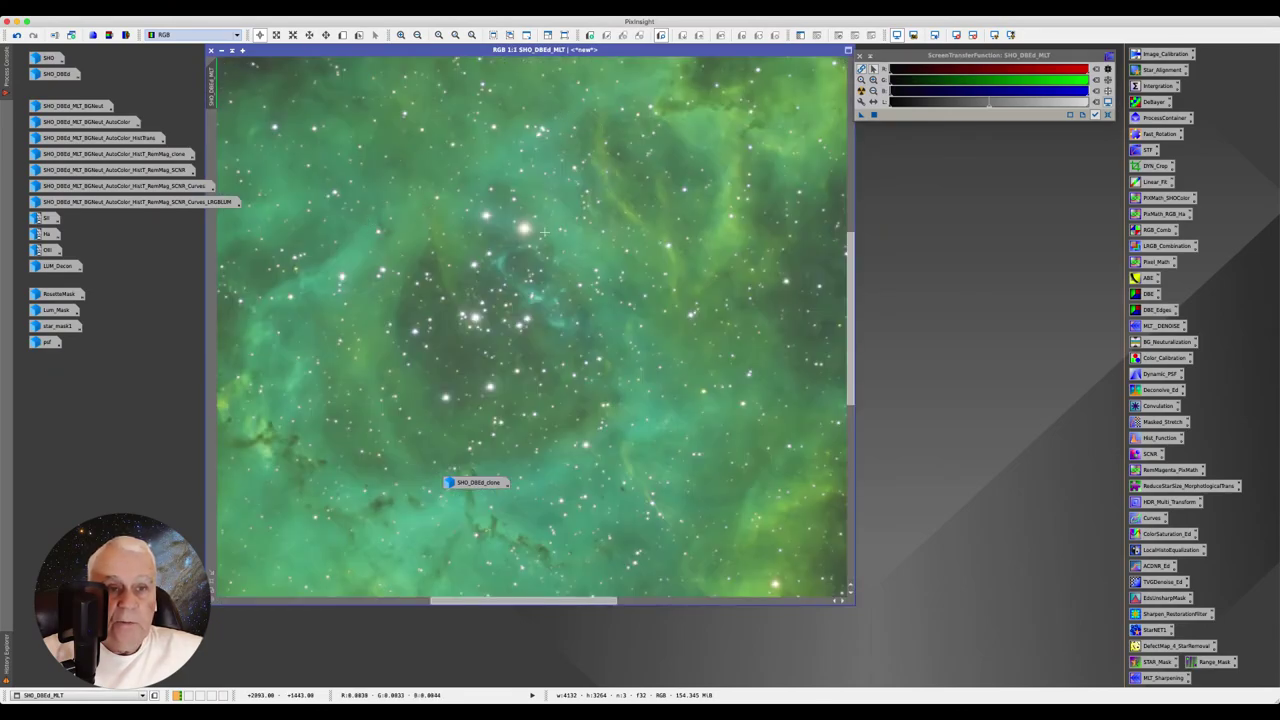
scroll(392, 176, "down", 3)
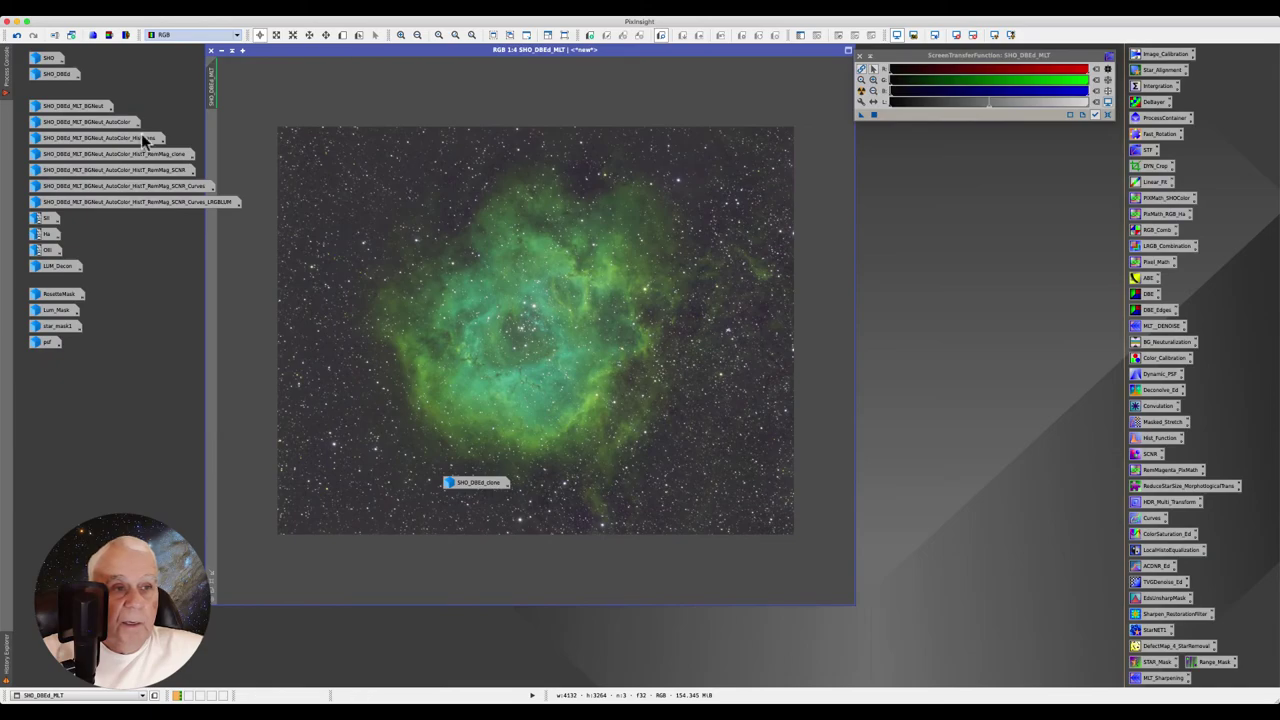
Iconize SHO_DBEd_MLT, then view and iconize the BGNeut and AutoColor step images
left_click(218, 50)
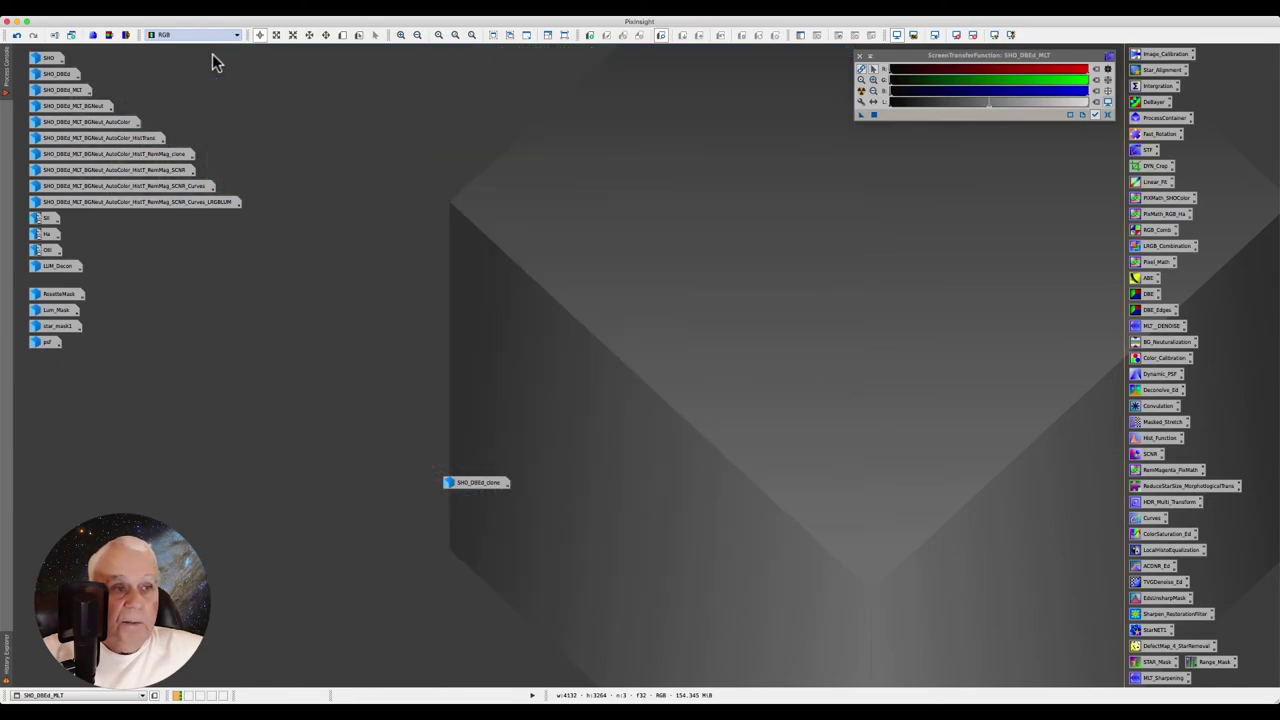
double_click(70, 108)
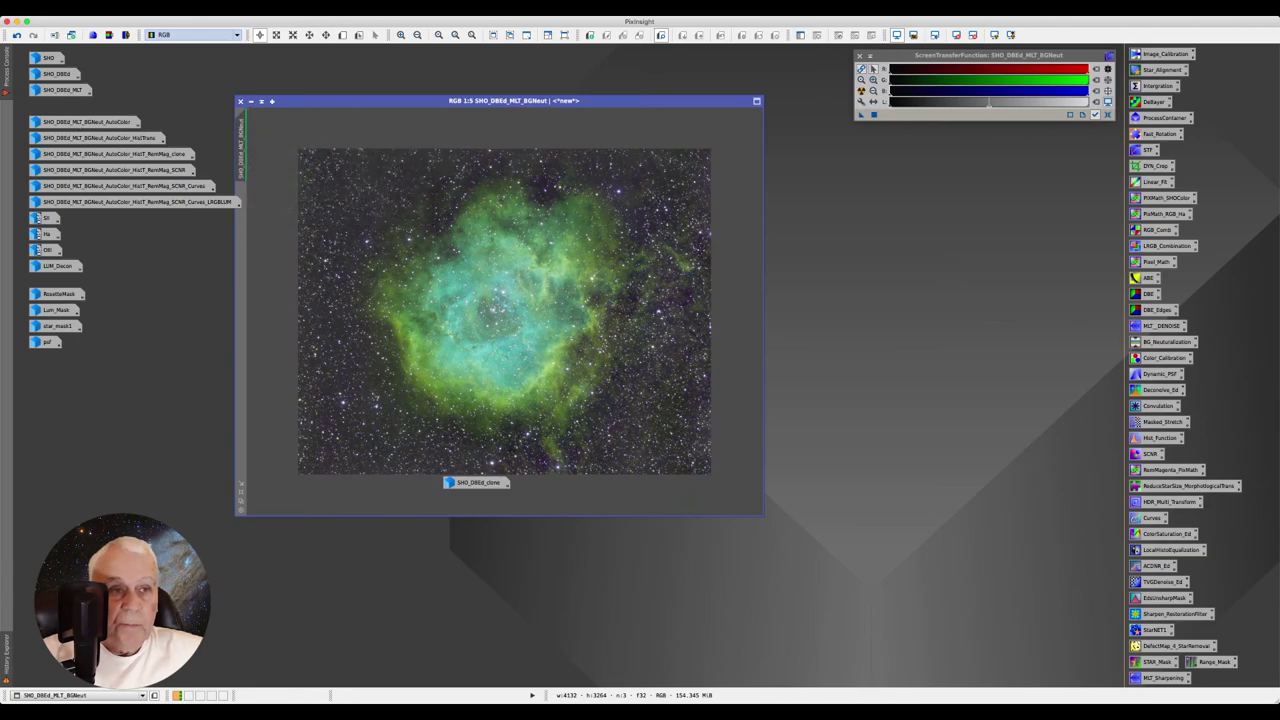
left_click(251, 101)
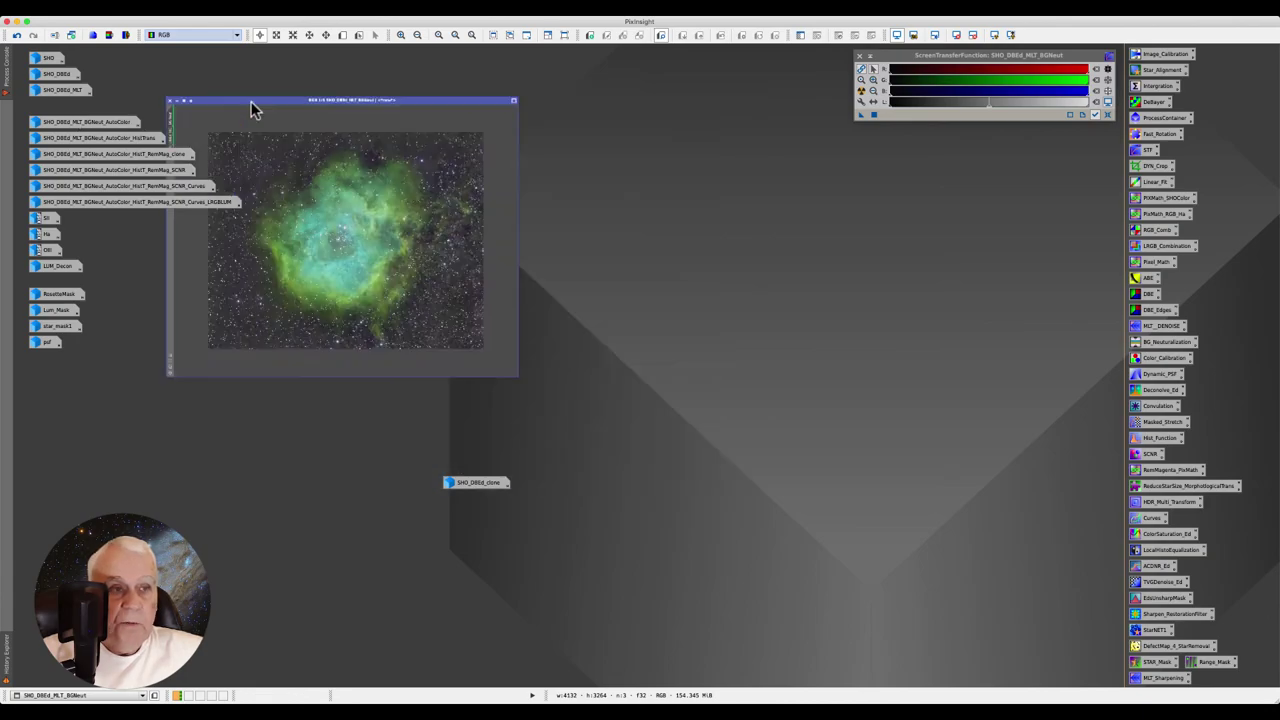
double_click(79, 121)
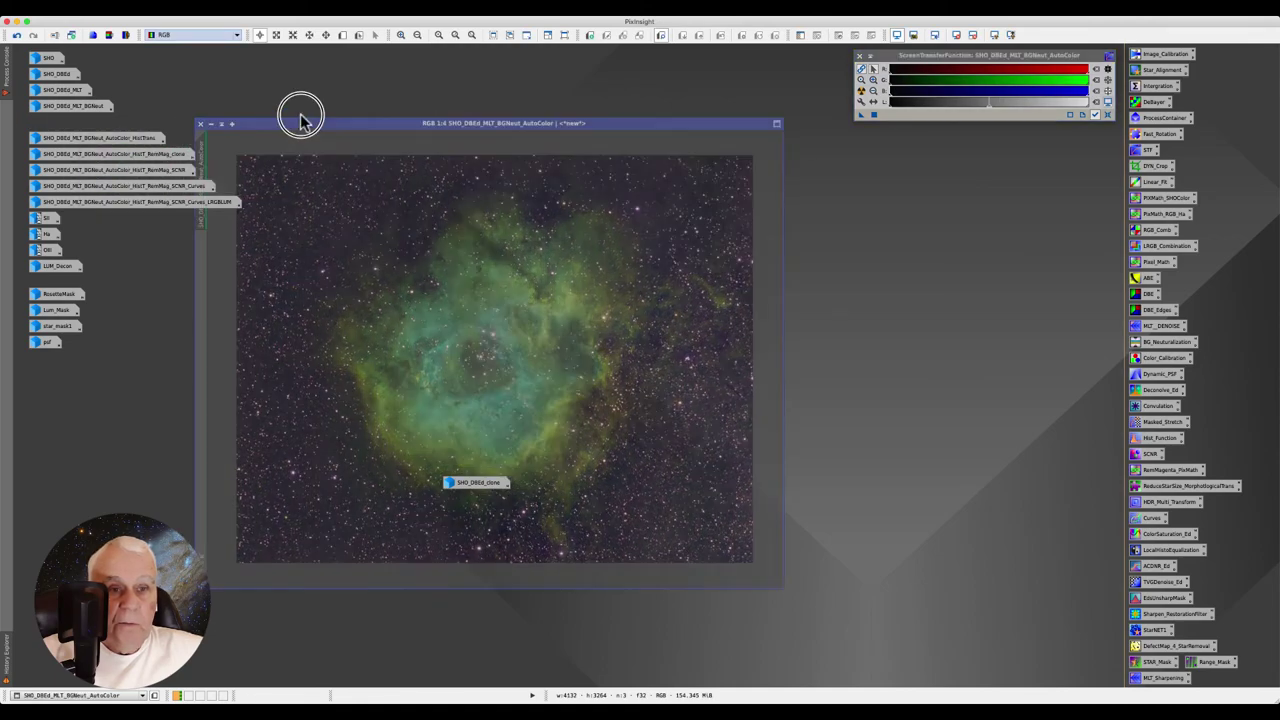
left_click_drag(281, 128, 324, 90)
left_click(250, 87)
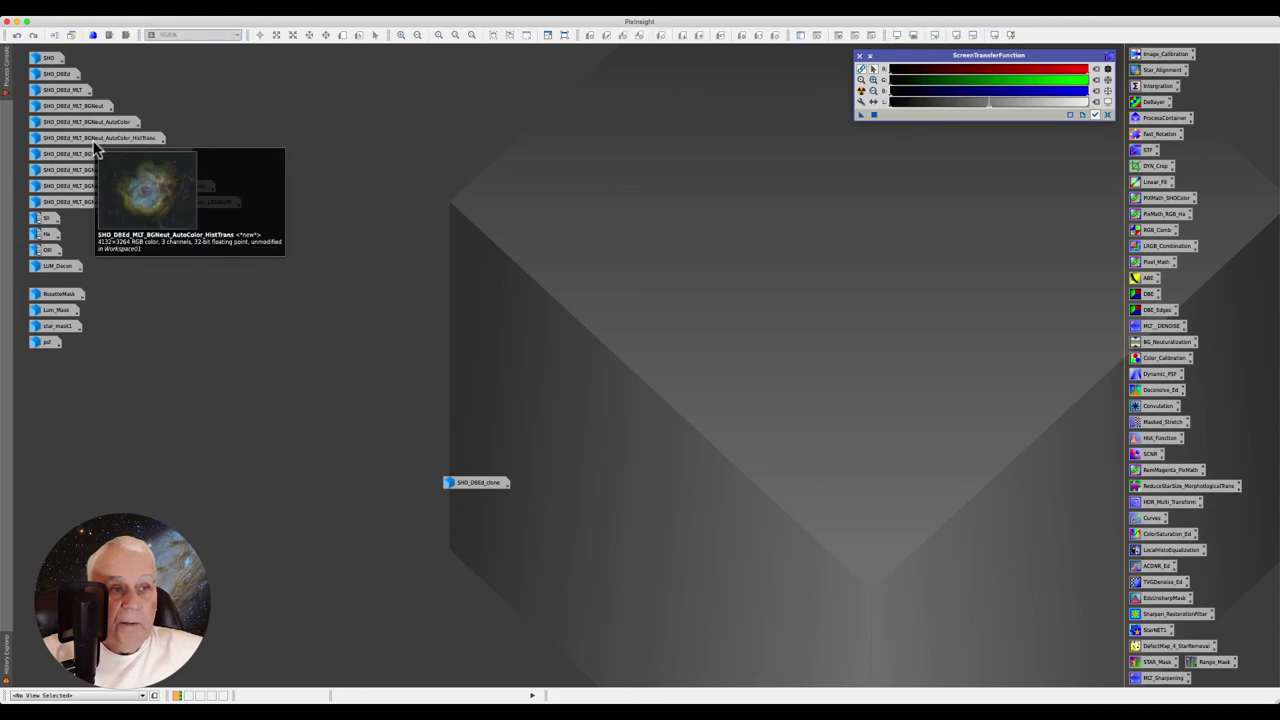
View and iconize the HistTrans and HistT_RemMag_clone step images
double_click(93, 140)
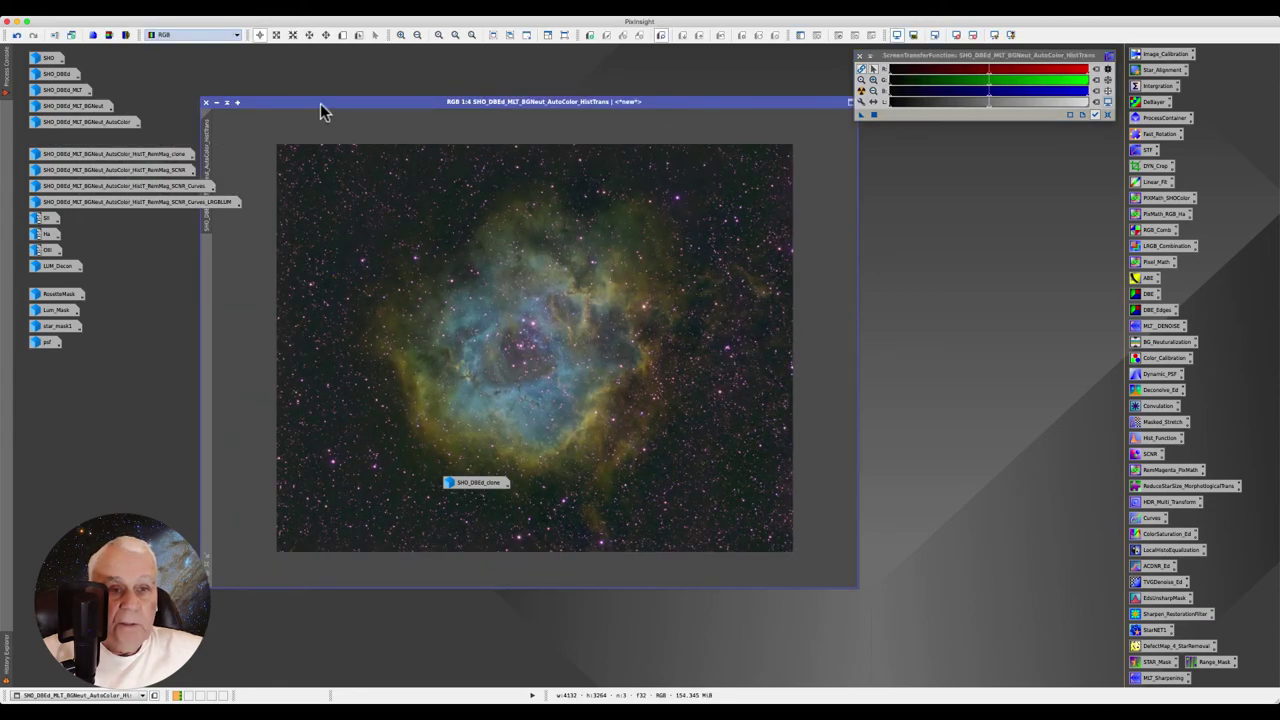
left_click_drag(320, 103, 315, 70)
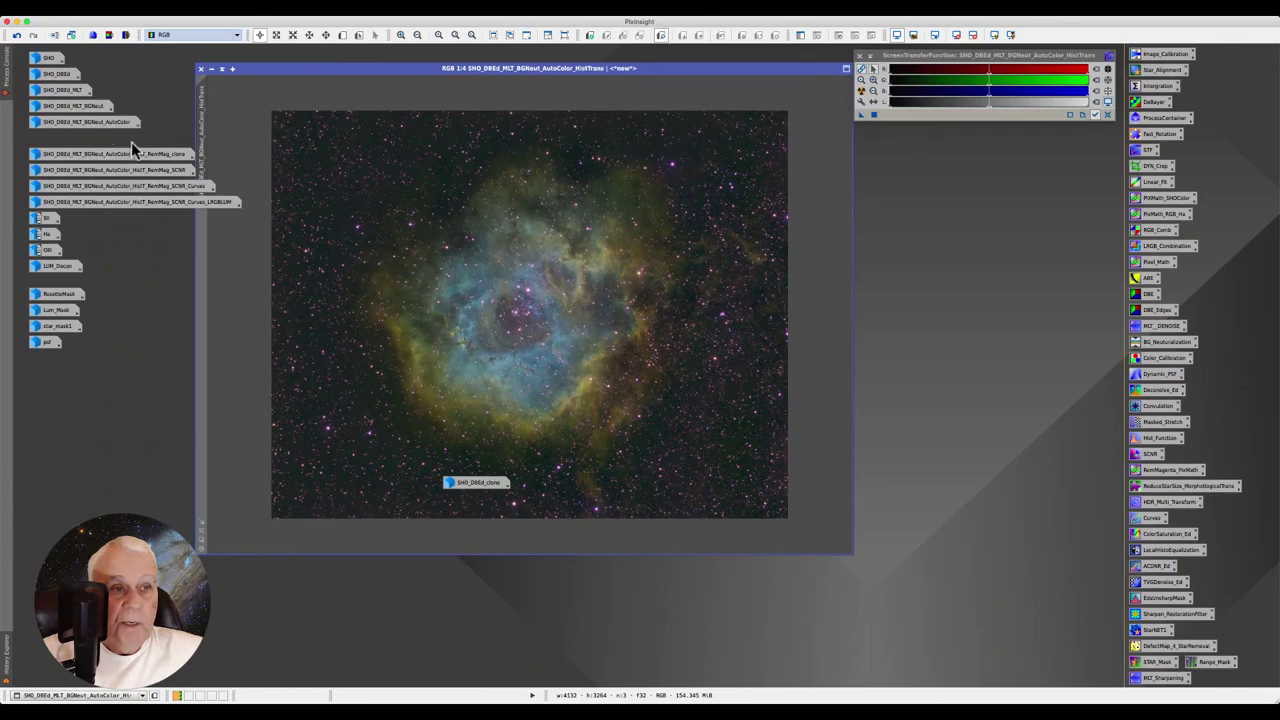
left_click(211, 69)
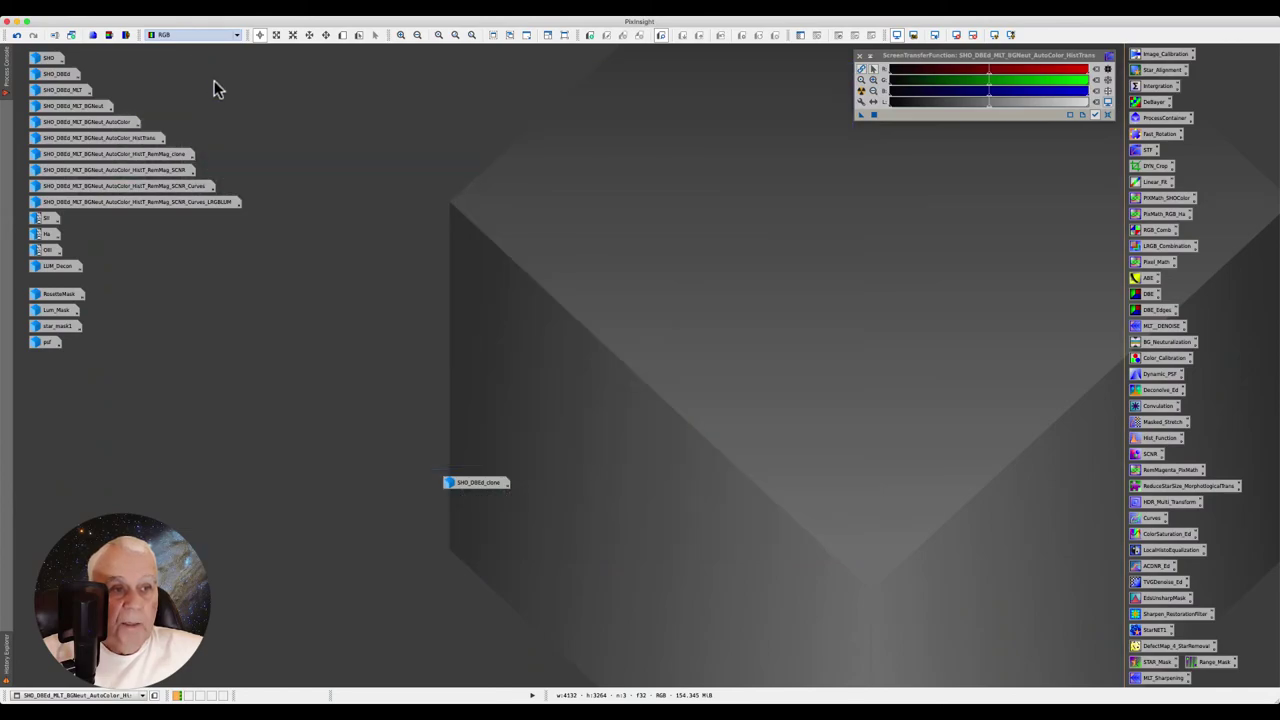
double_click(126, 155)
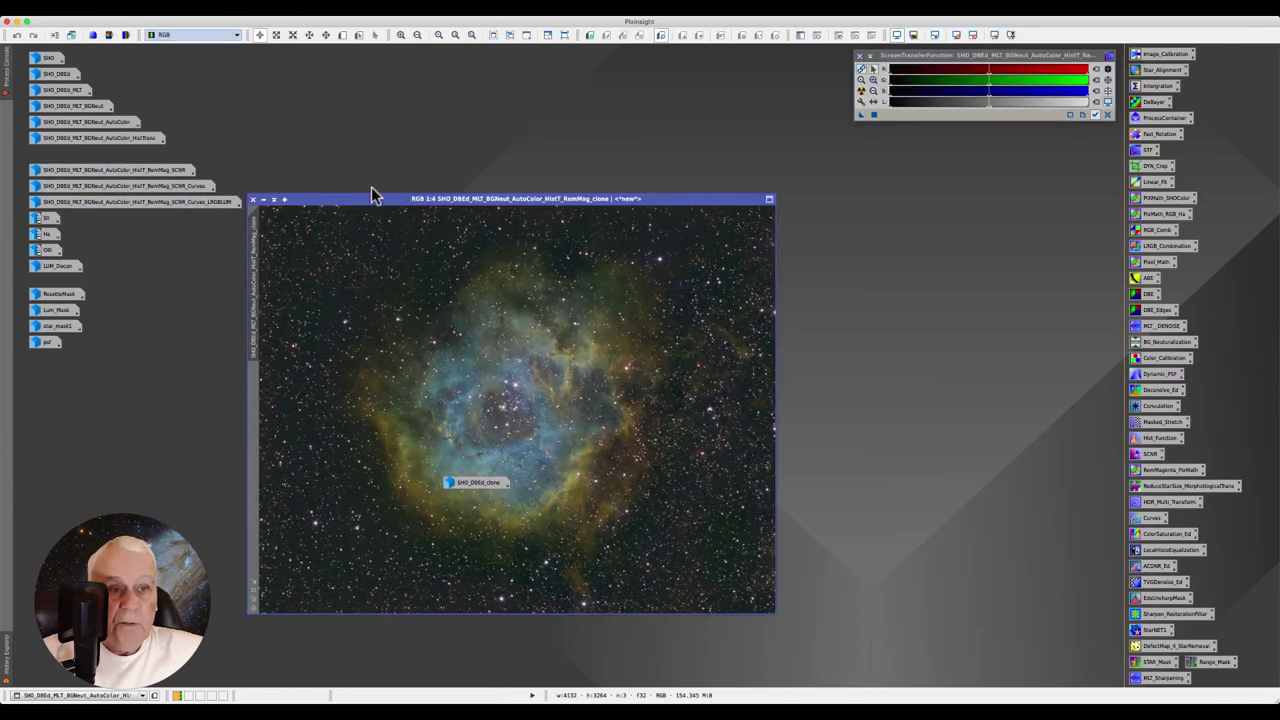
left_click_drag(375, 196, 385, 66)
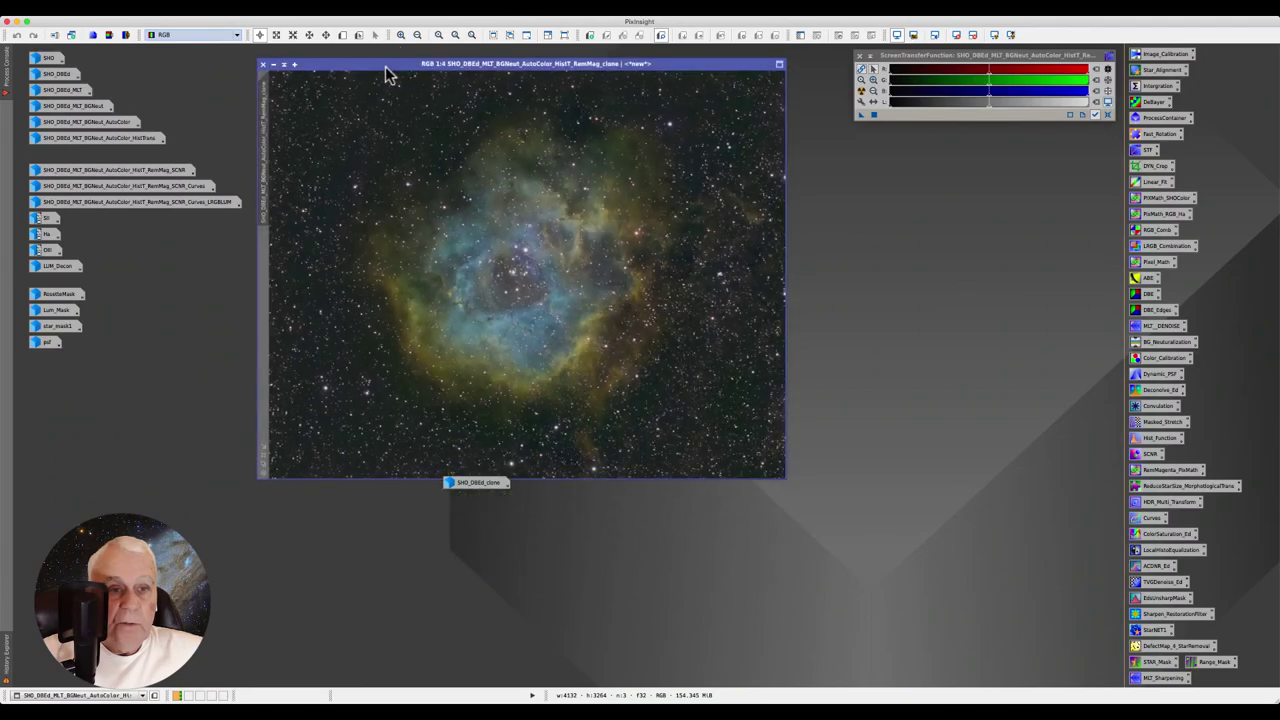
left_click(273, 64)
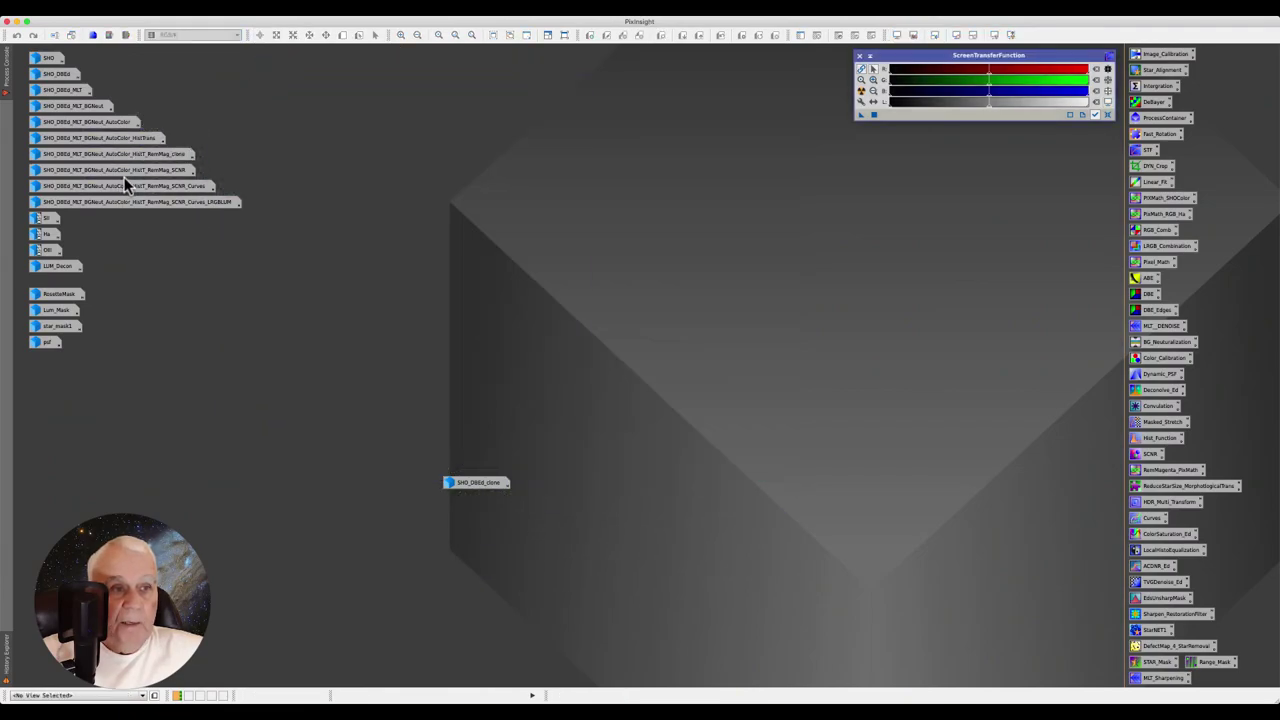
left_click(126, 175)
key("ctrl+o")
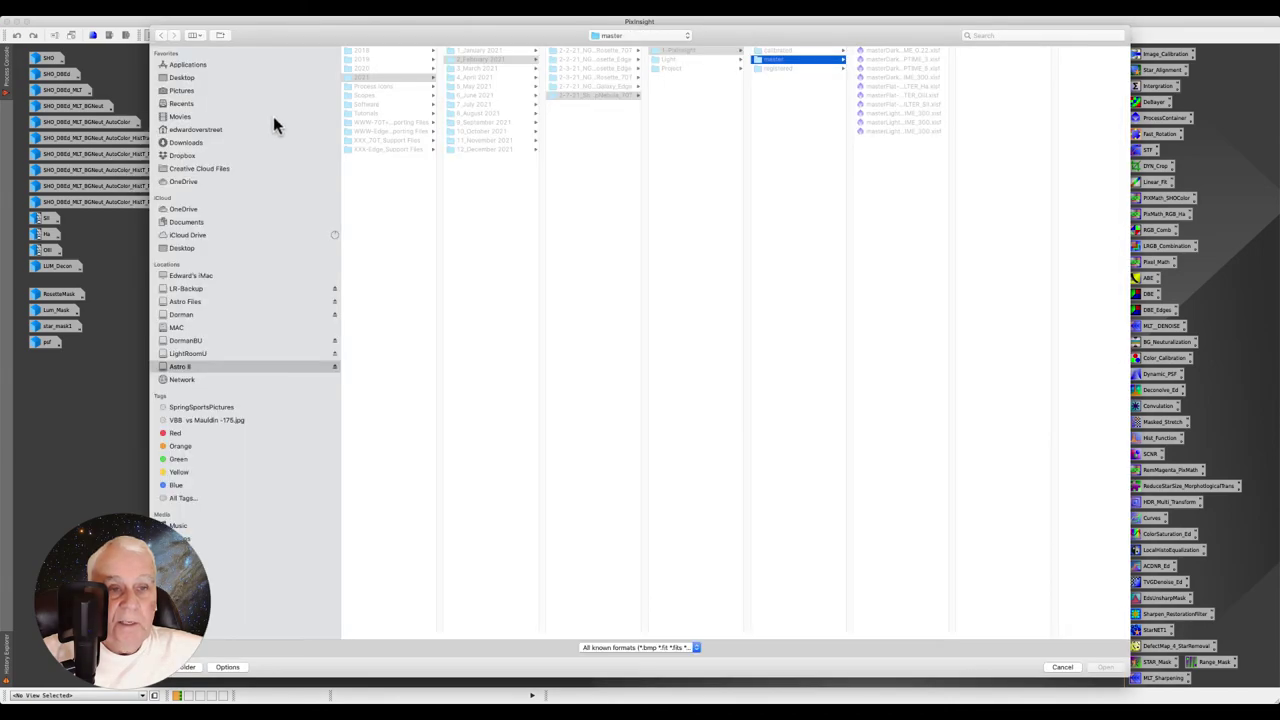
left_click(1062, 667)
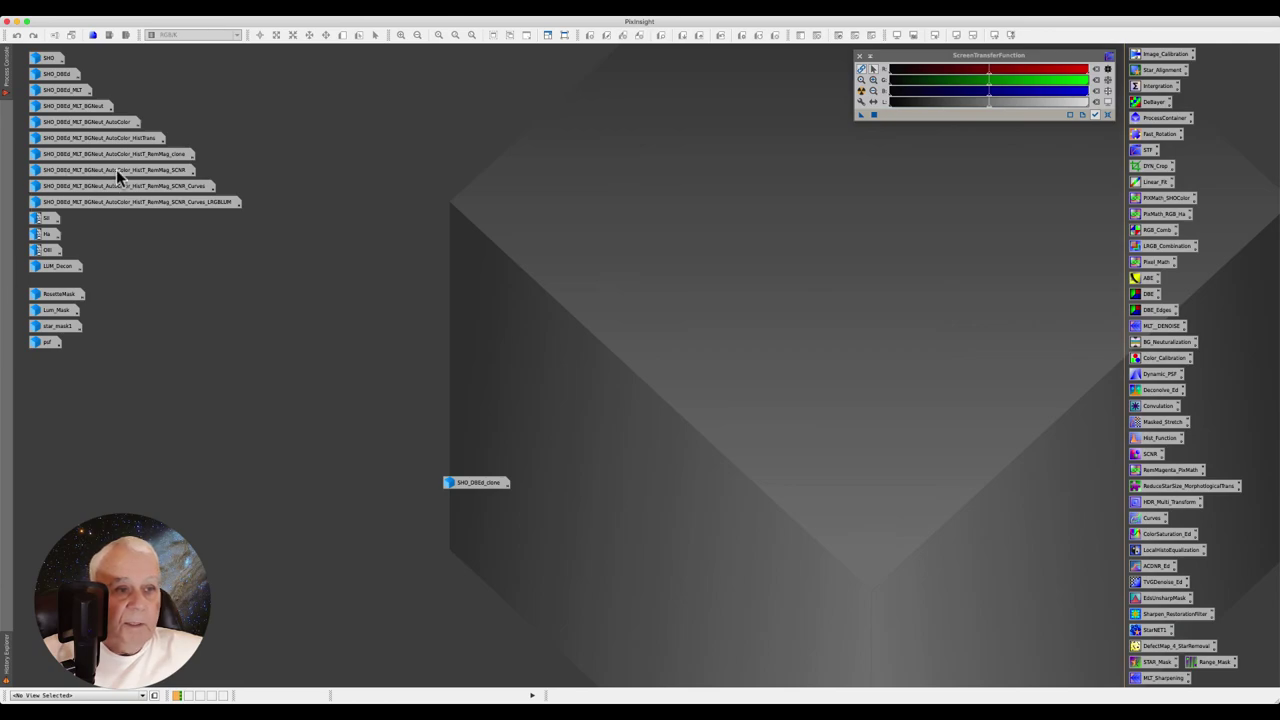
left_click(117, 172)
double_click(117, 172)
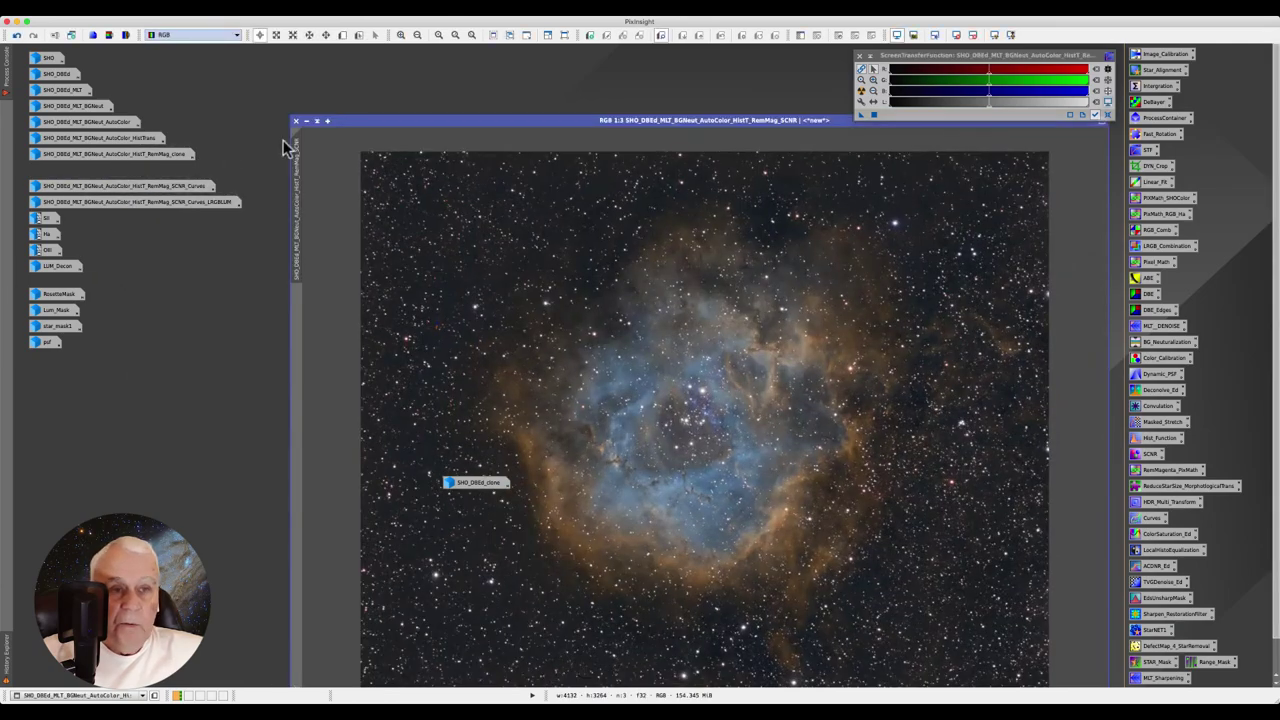
left_click_drag(397, 115, 311, 61)
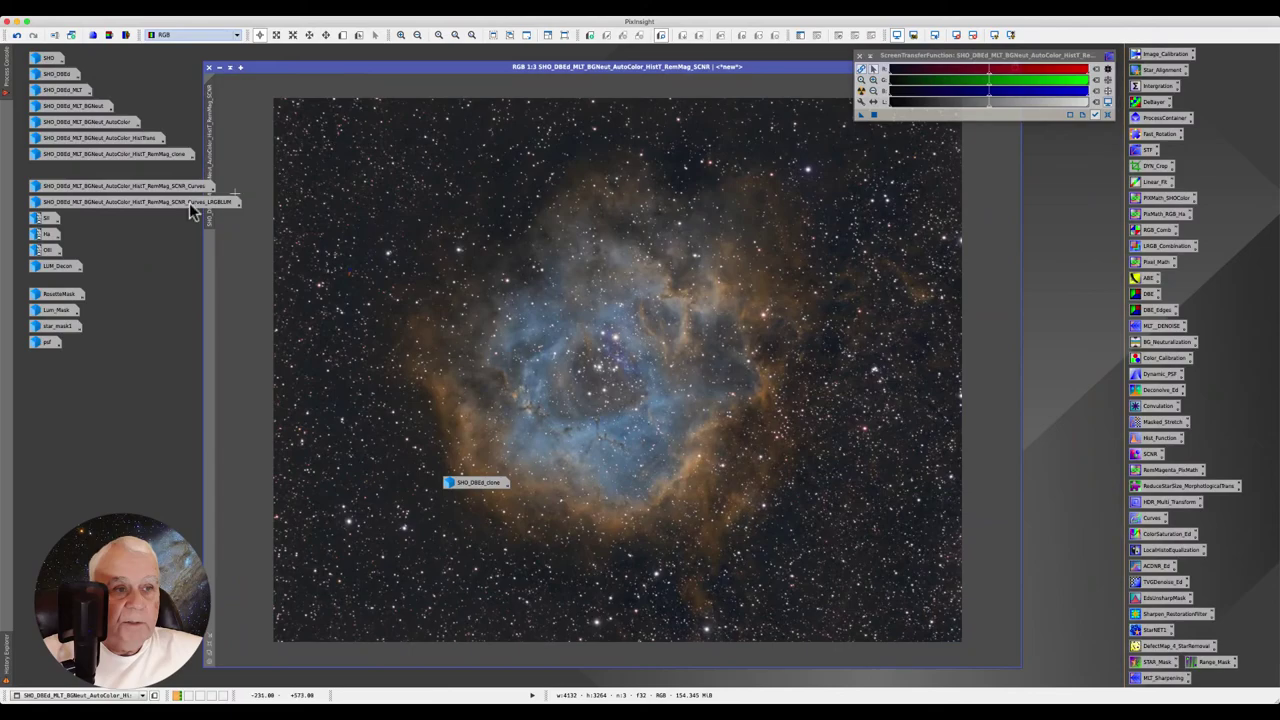
left_click(219, 69)
mouse_move(112, 170)
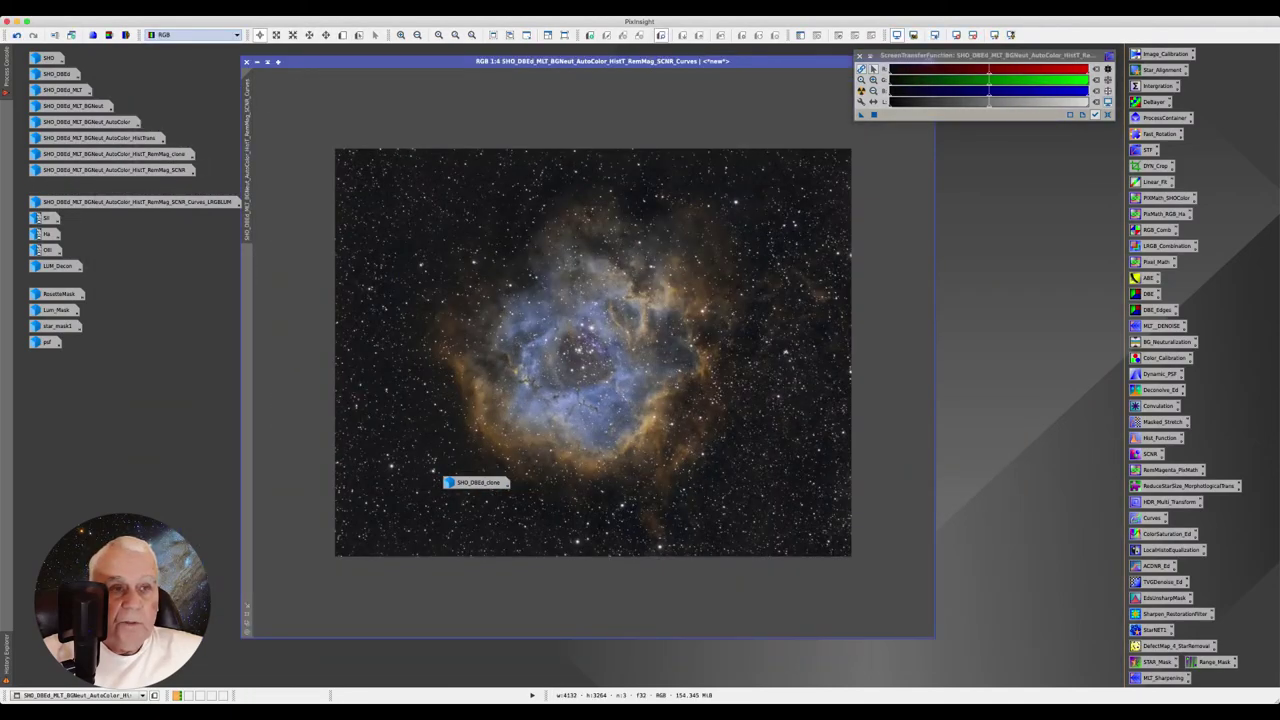
left_click_drag(340, 57, 318, 77)
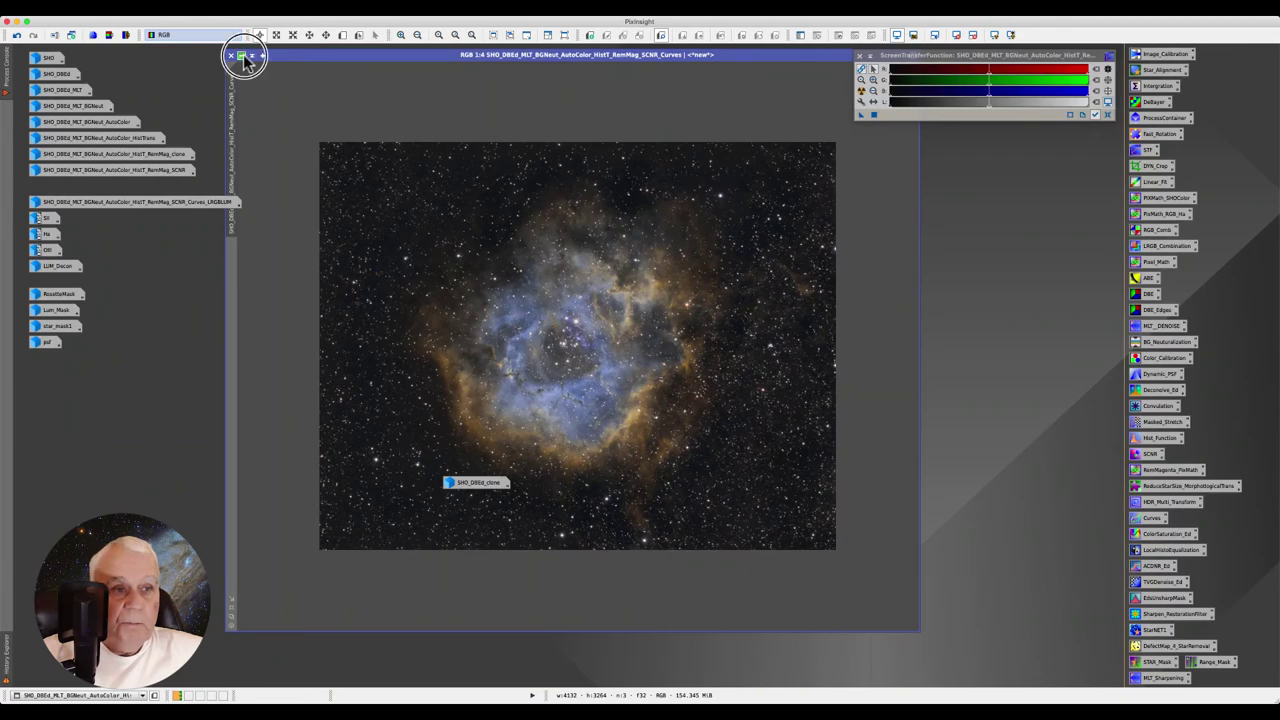
left_click(241, 55)
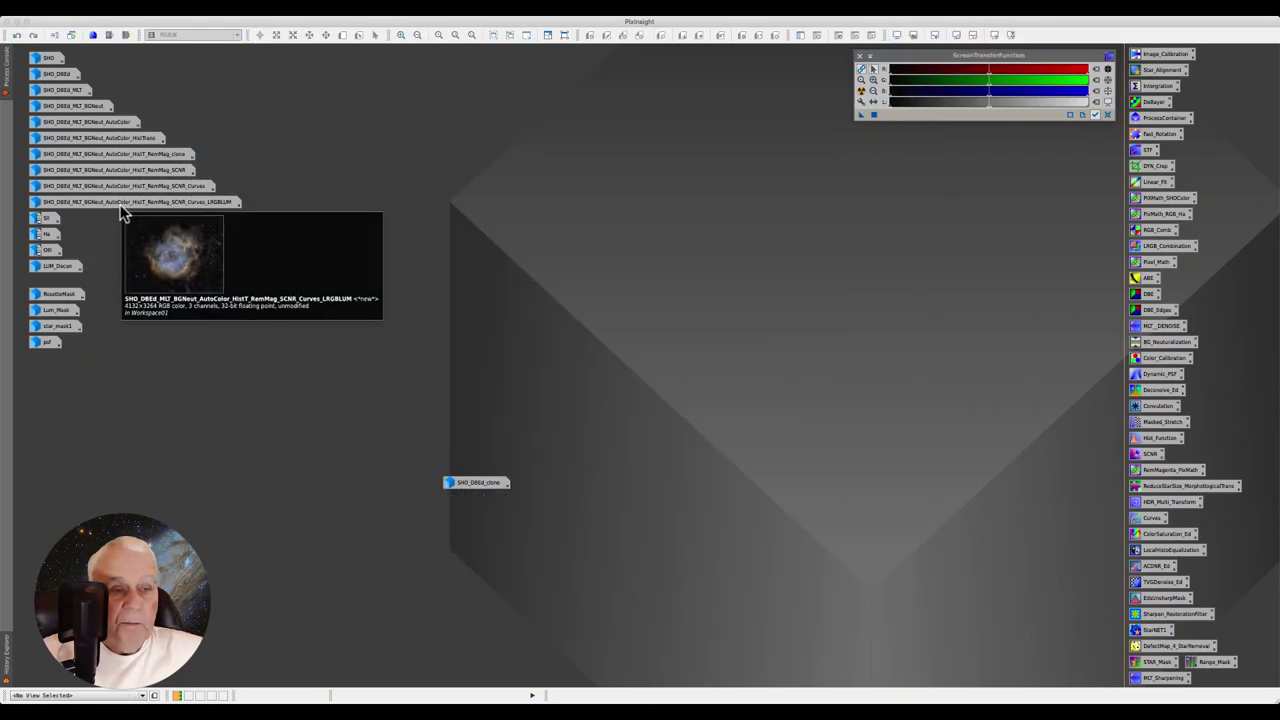
mouse_move(130, 202)
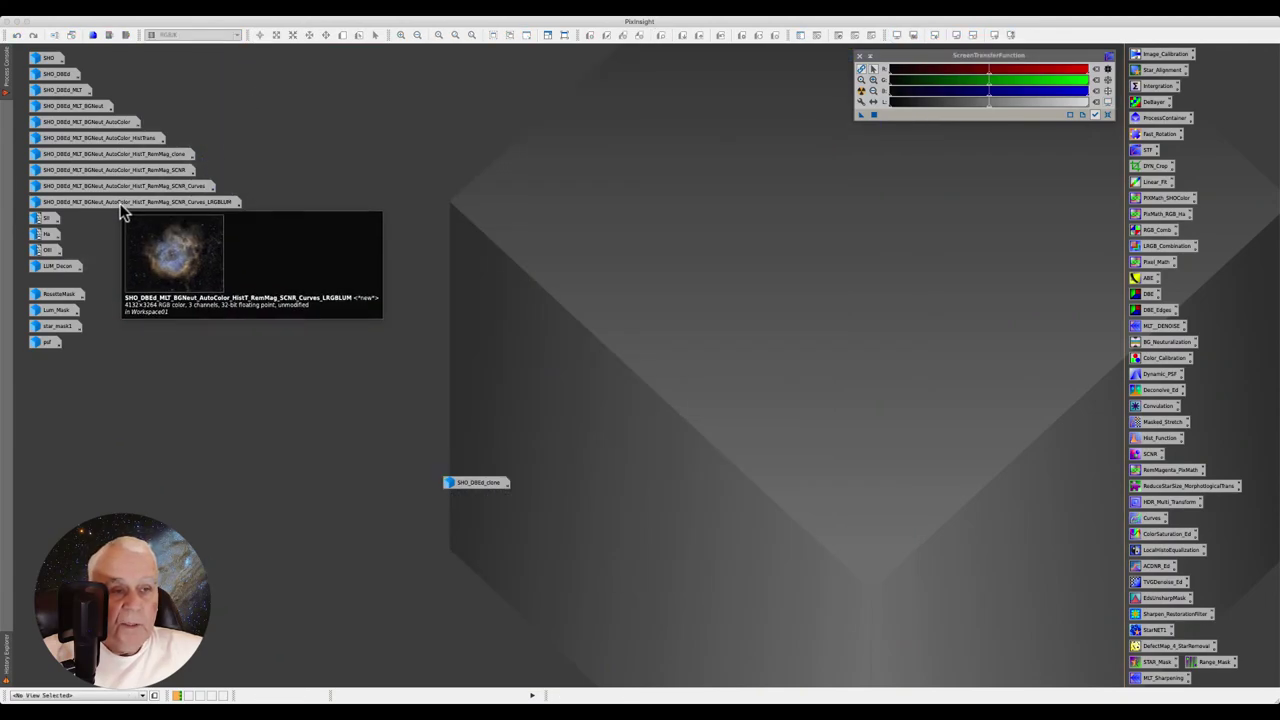
left_click(119, 204)
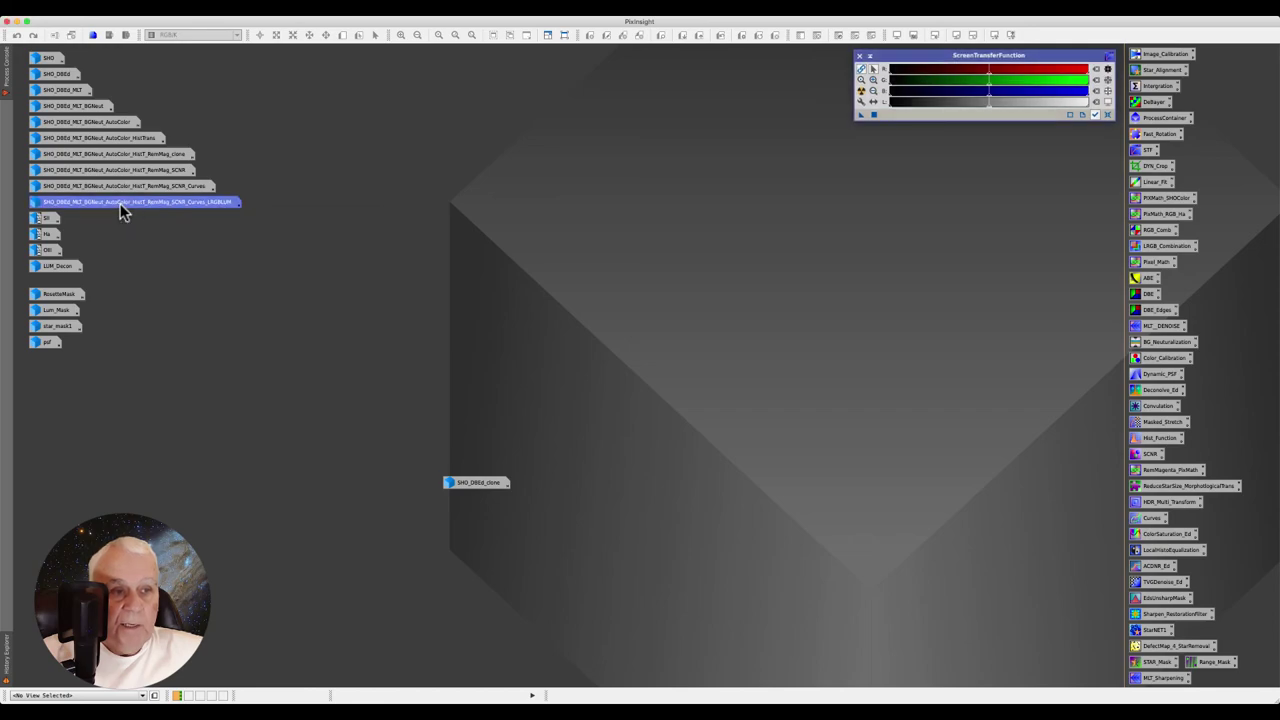
double_click(119, 203)
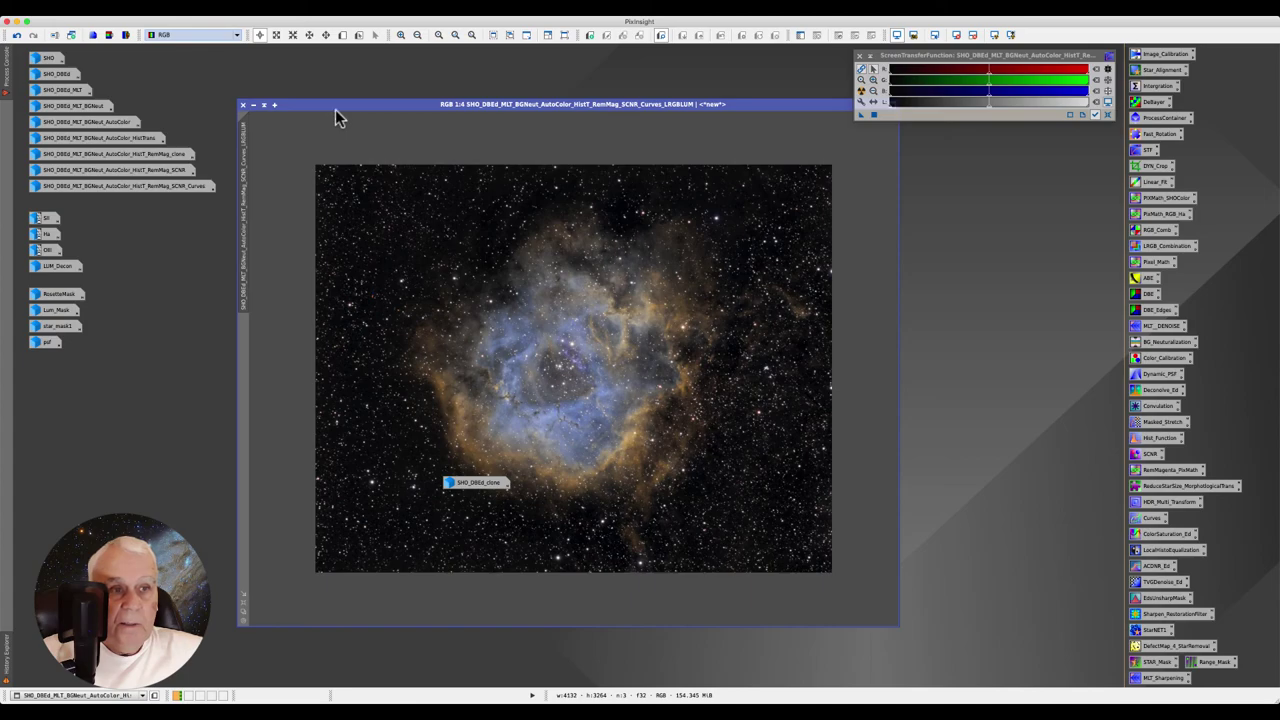
left_click_drag(336, 106, 321, 89)
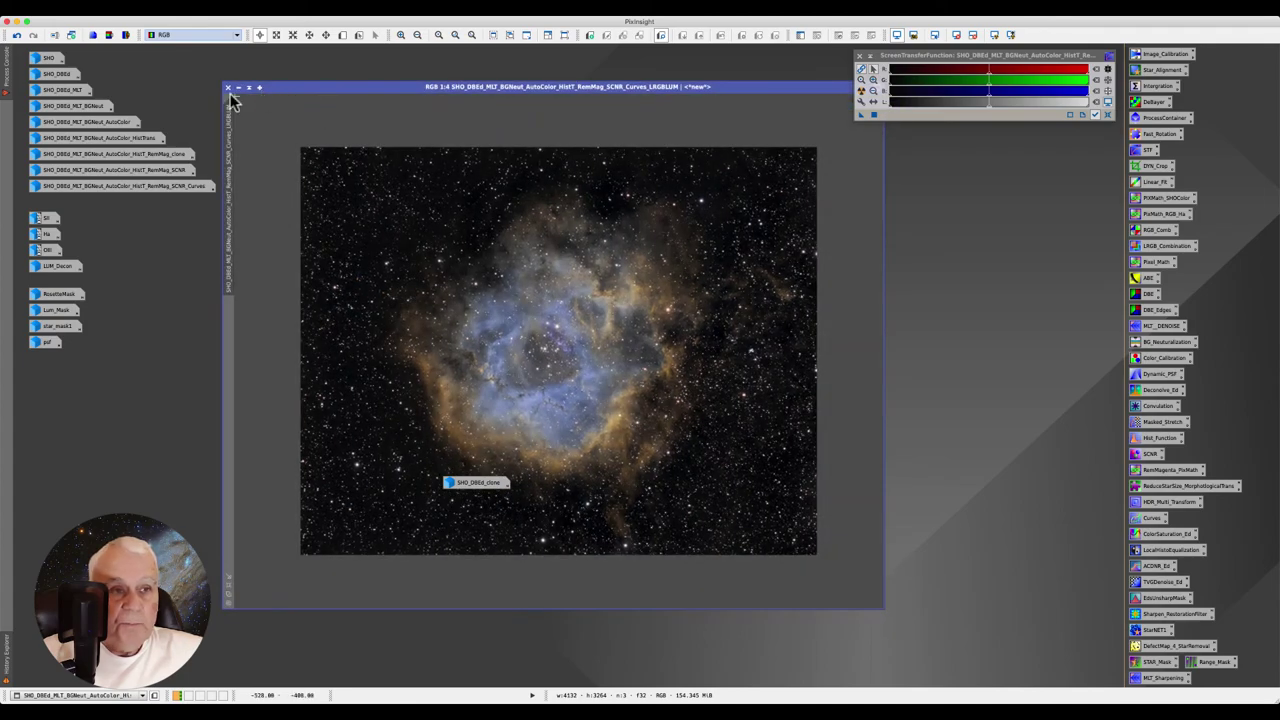
left_click(238, 87)
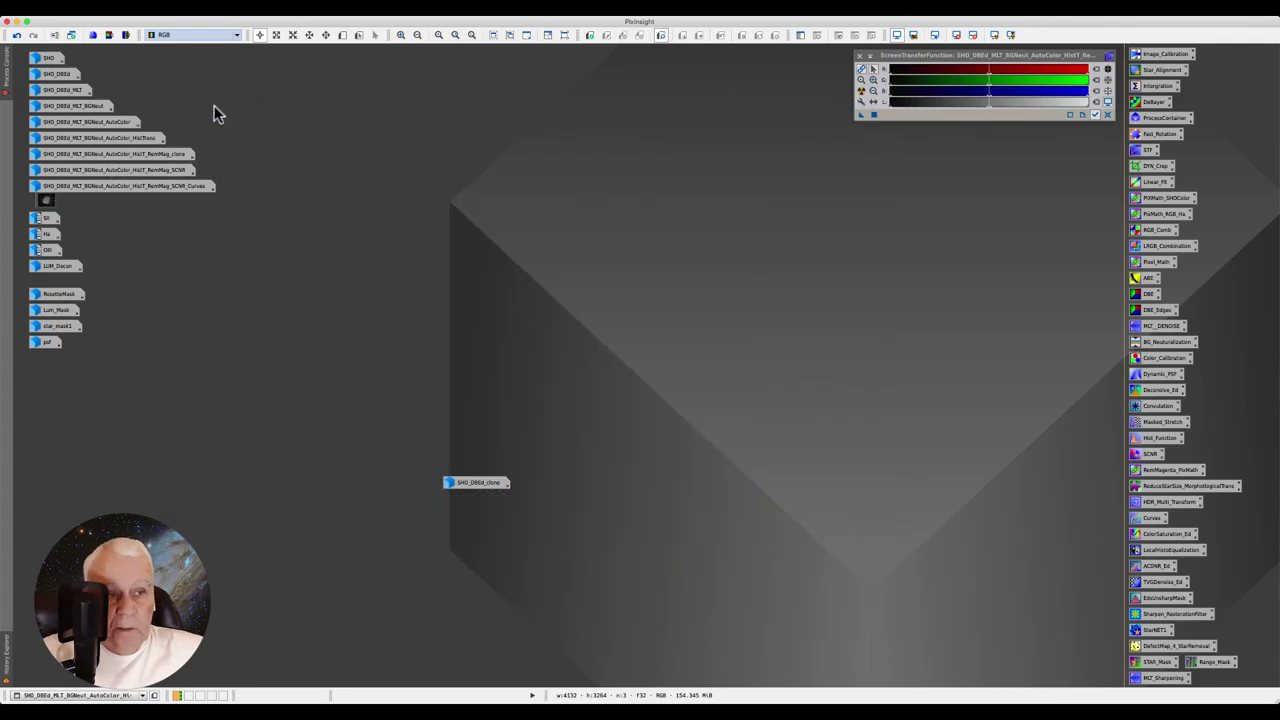
Open the SII and Ha channel images, placing the Ha window over SII
double_click(44, 219)
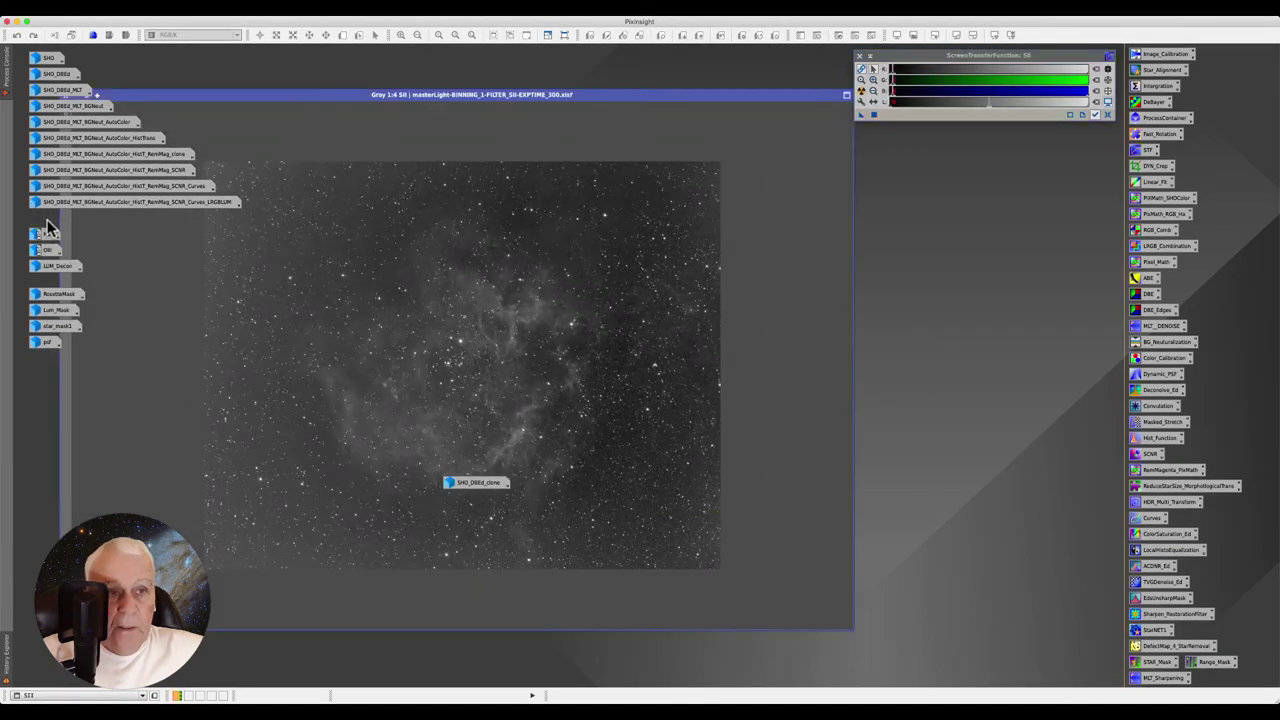
left_click_drag(285, 95, 357, 78)
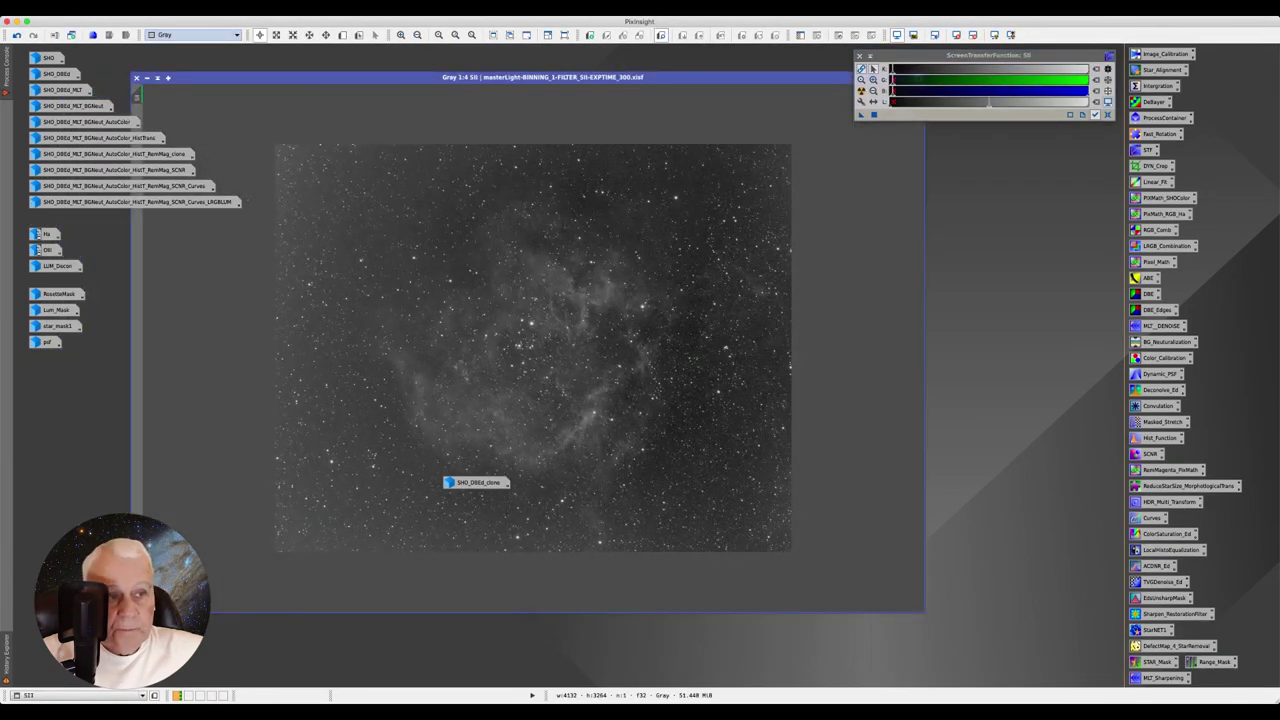
double_click(42, 237)
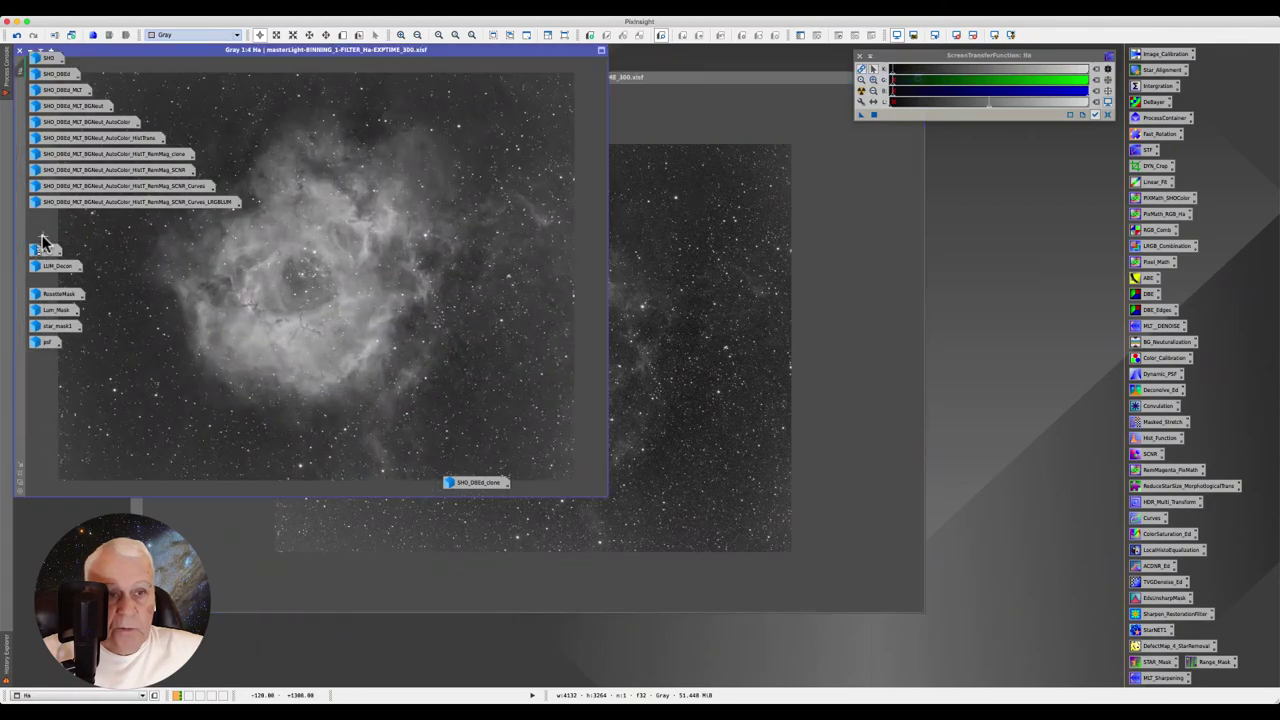
left_click_drag(191, 51, 346, 94)
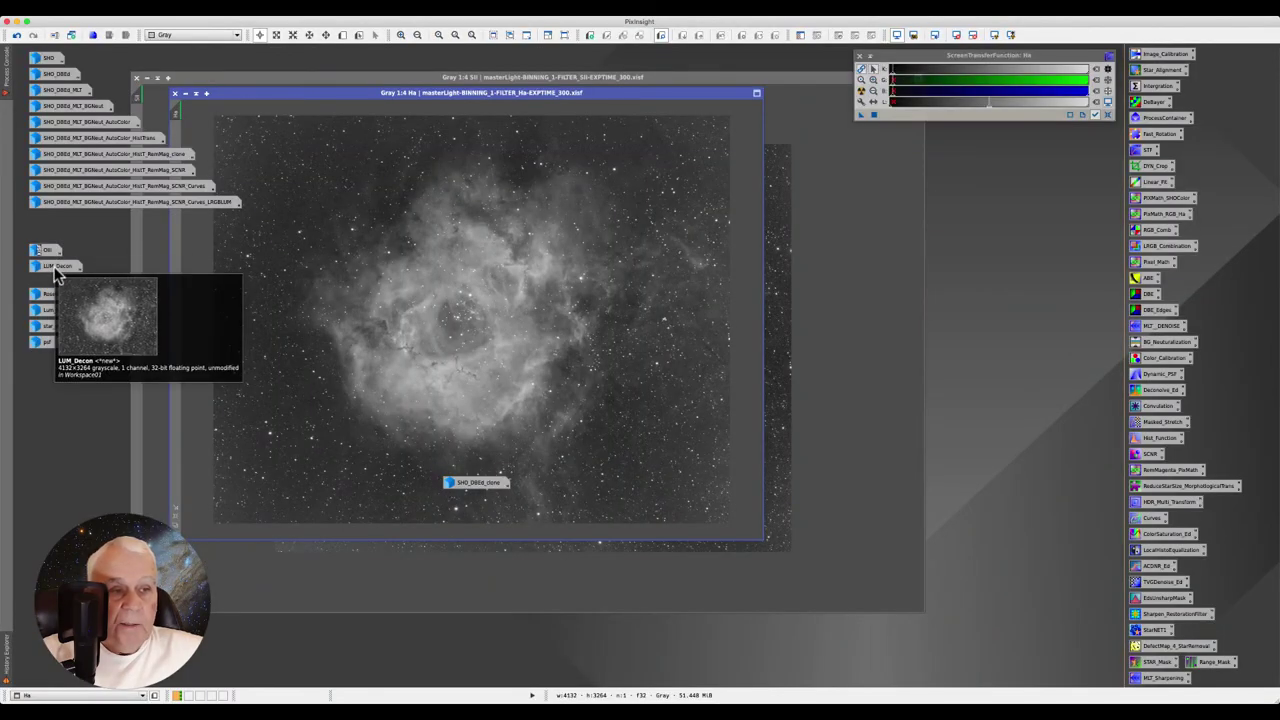
mouse_move(55, 310)
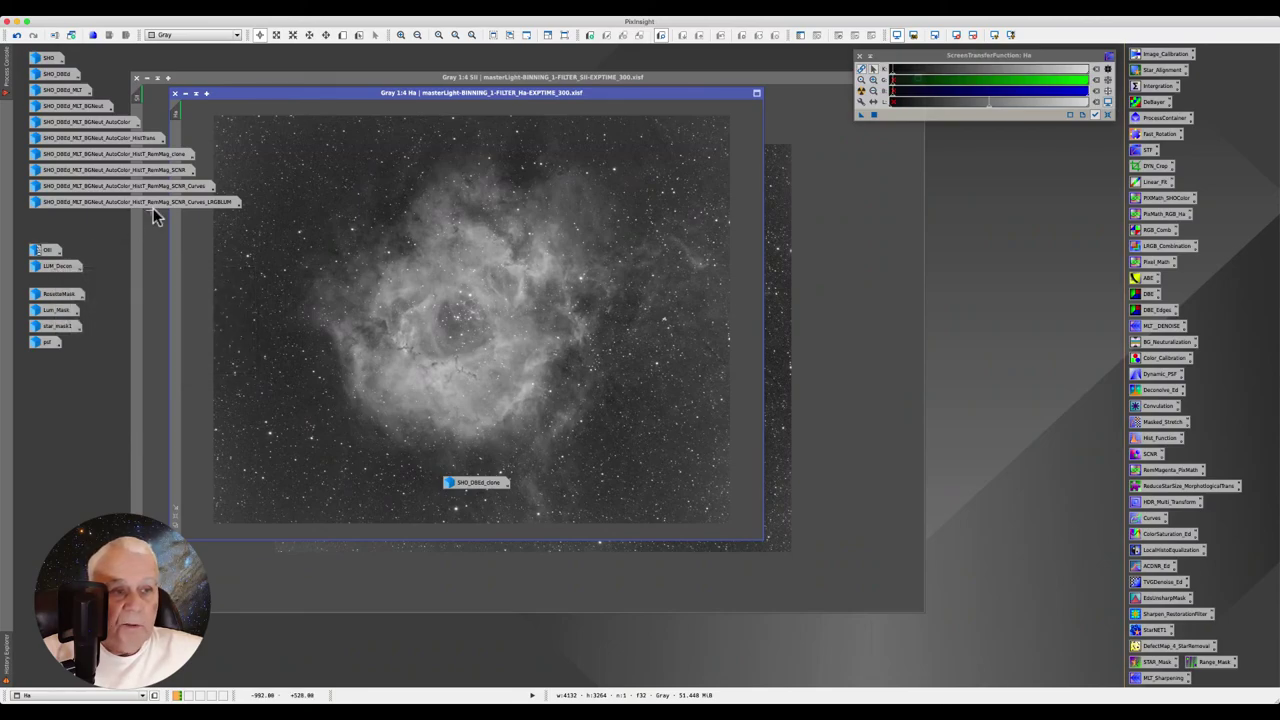
Open the RosetteMask, star_mask1 and psf images
left_click(55, 296)
double_click(55, 296)
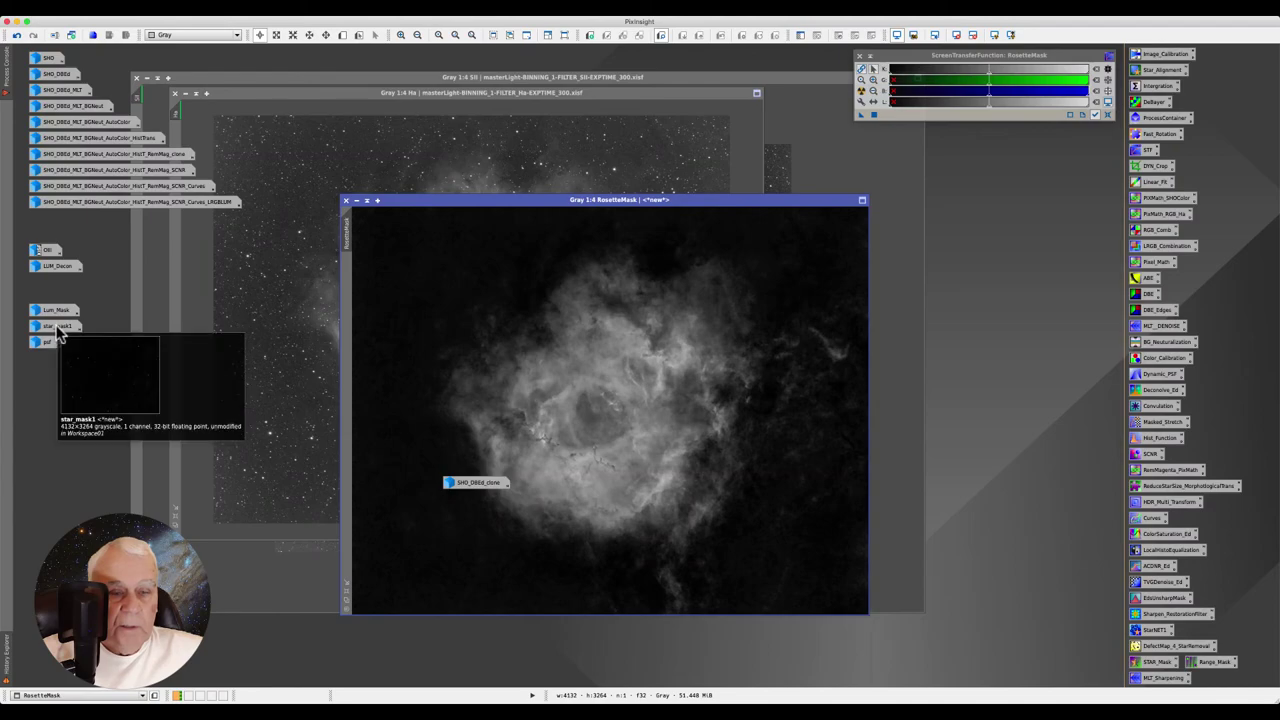
double_click(56, 327)
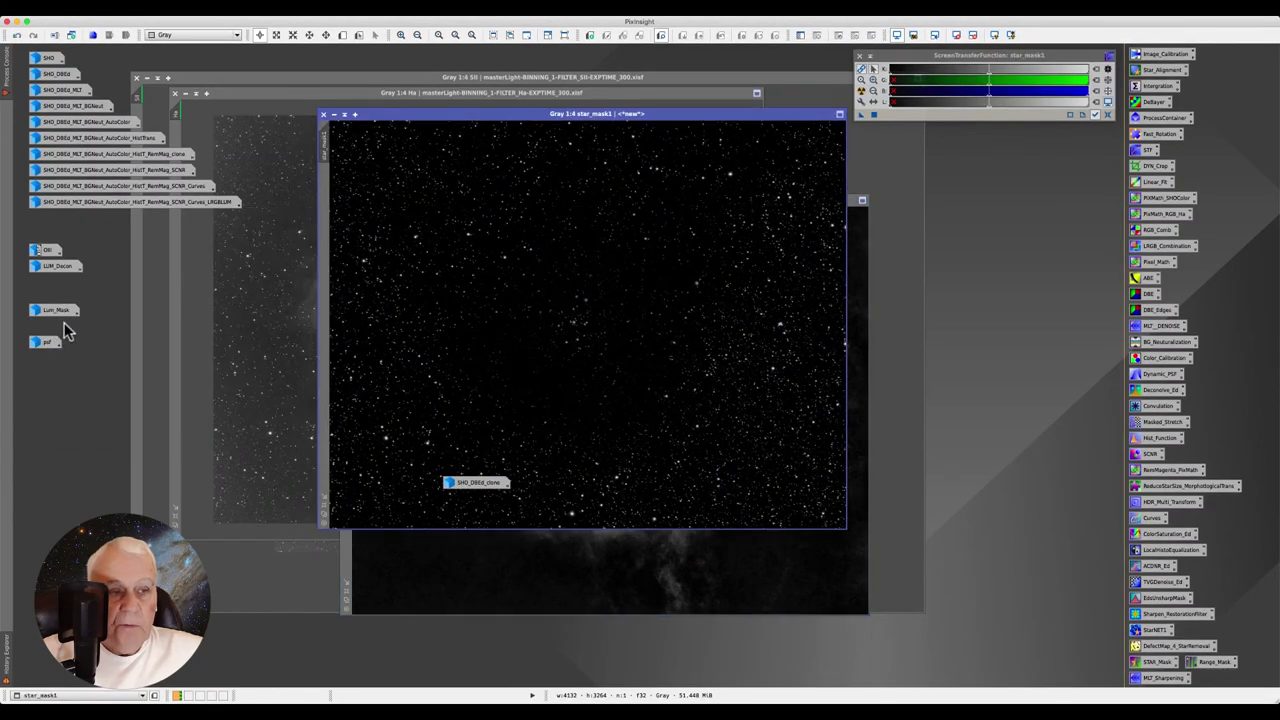
double_click(44, 344)
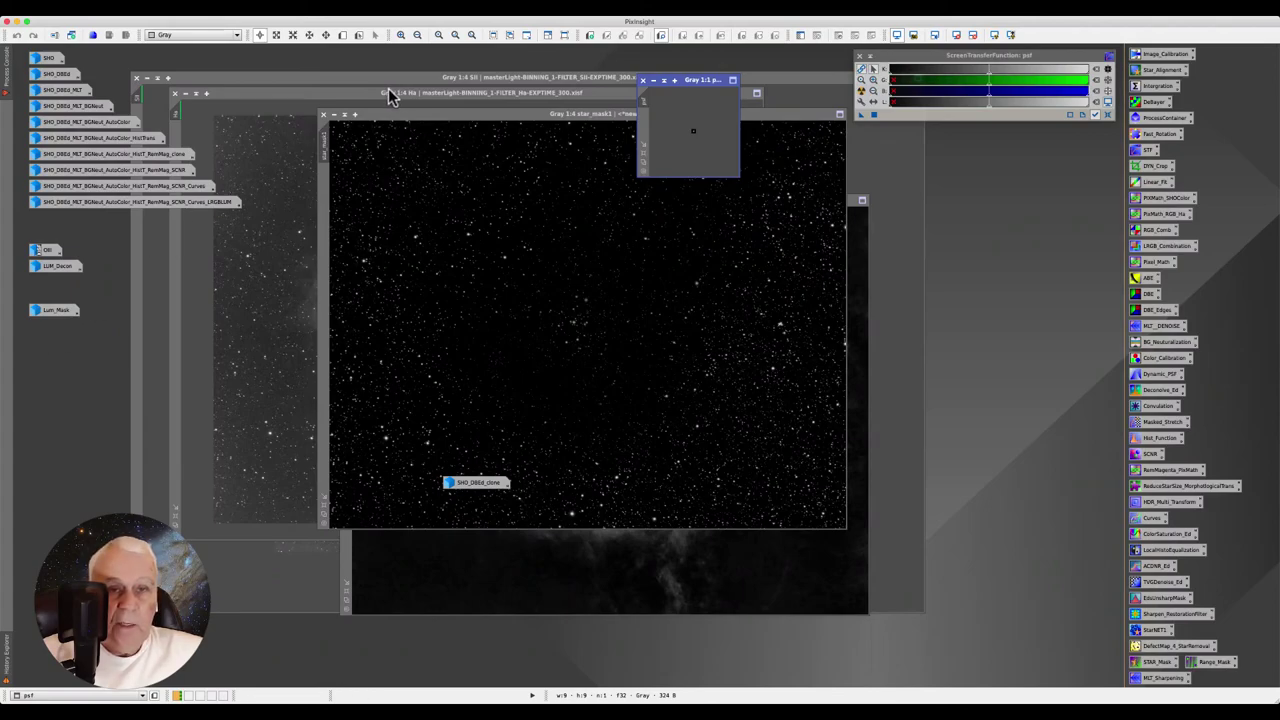
Iconize the psf, star_mask1, Ha and SII windows, leaving RosetteMask open
left_click(653, 79)
left_click(337, 114)
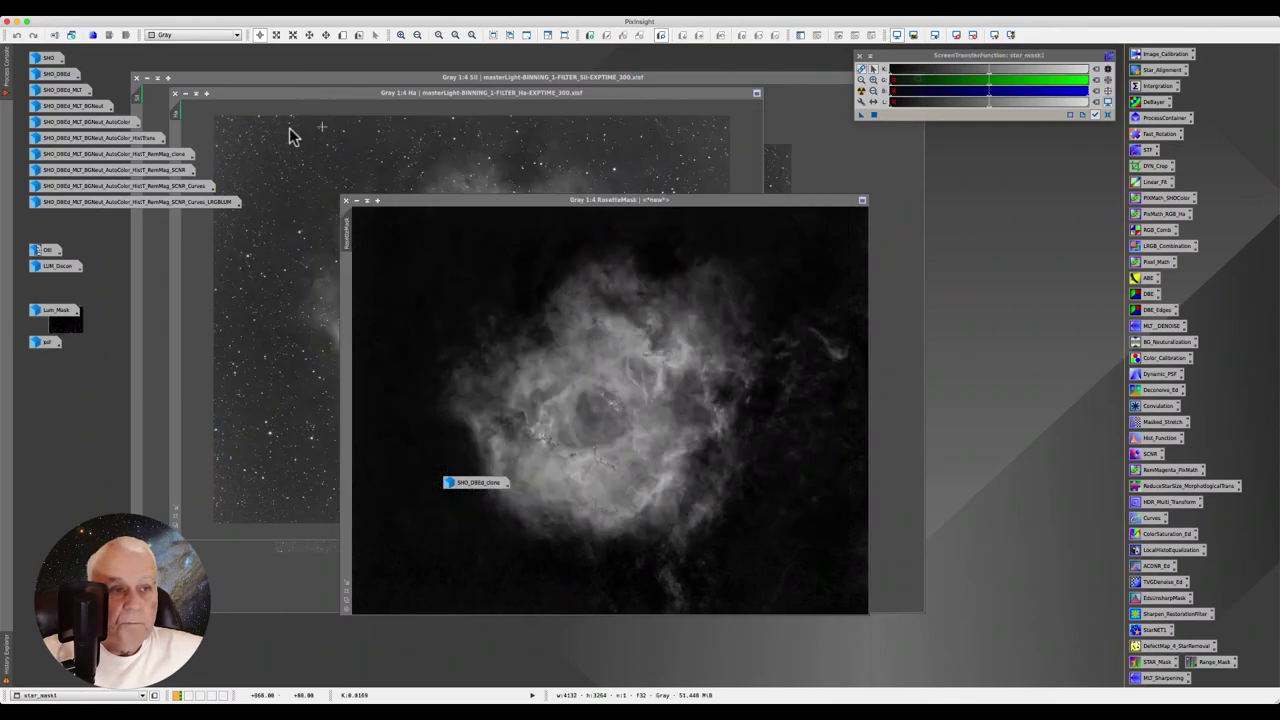
left_click(186, 94)
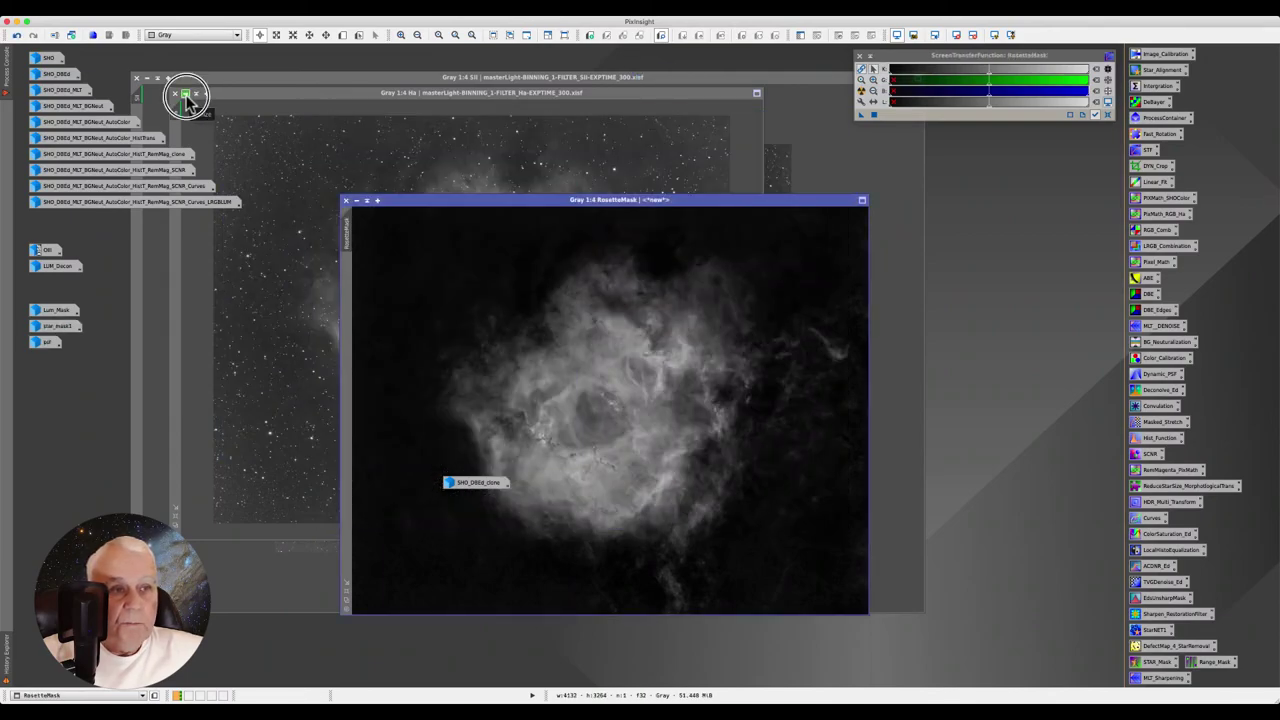
left_click(148, 78)
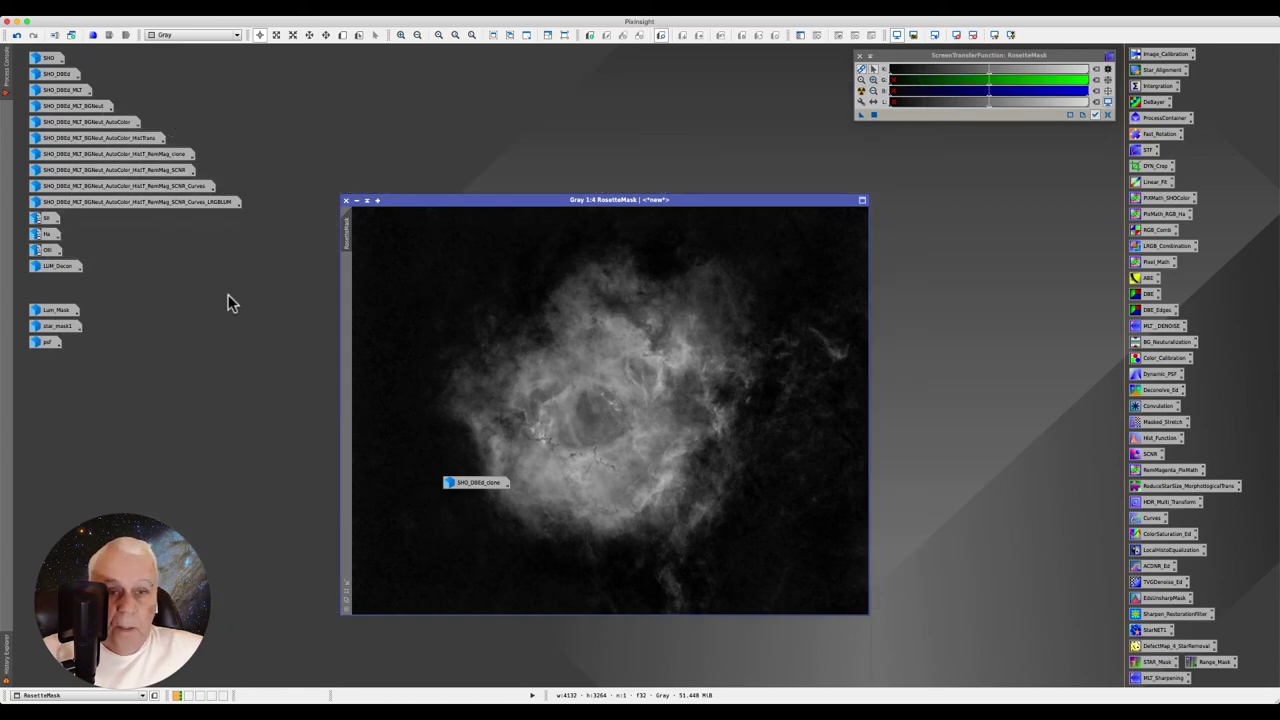
Iconize RosetteMask and reopen the SHO_DBEd_MLT_BGNeut_AutoColor_HistTrans image
left_click_drag(469, 200, 419, 102)
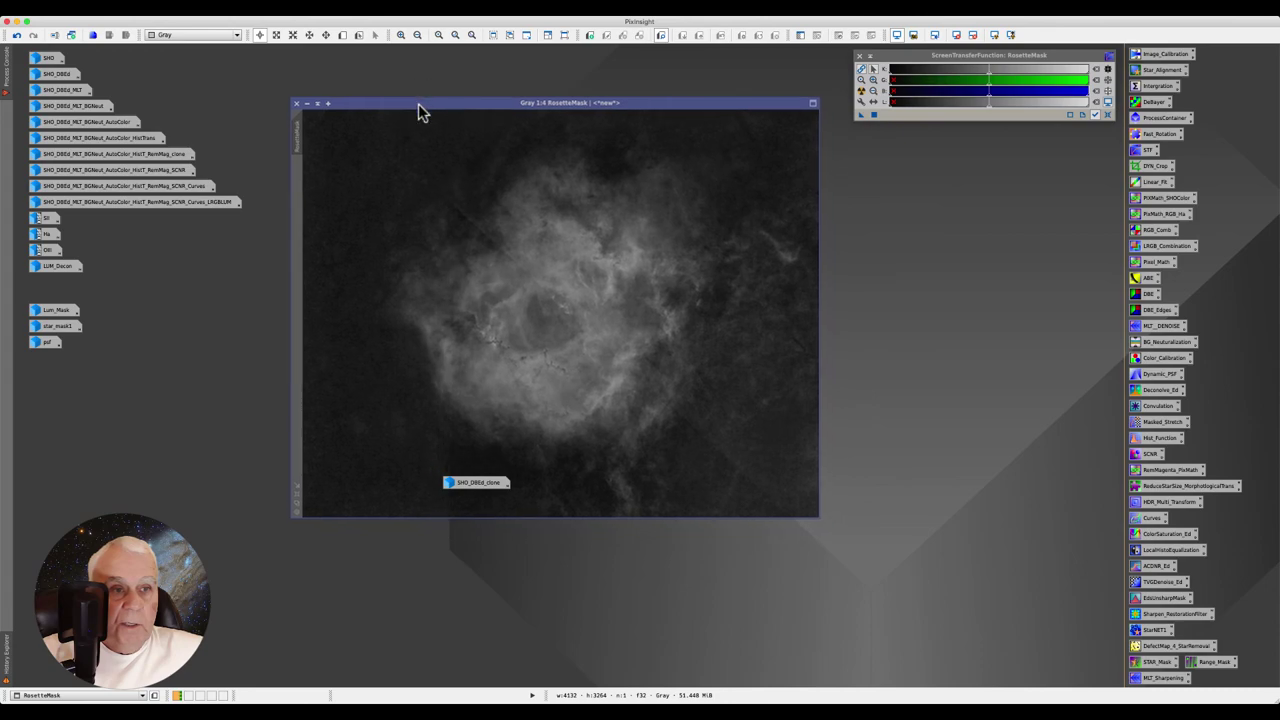
left_click(307, 103)
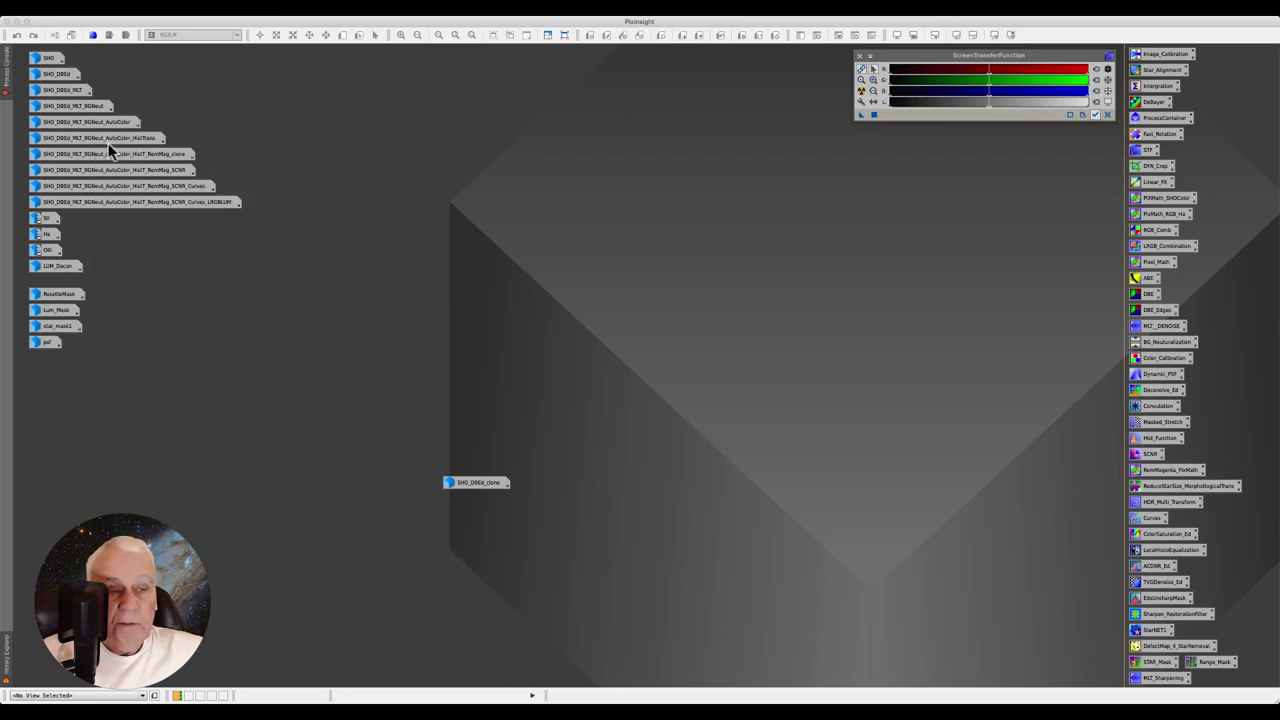
mouse_move(100, 138)
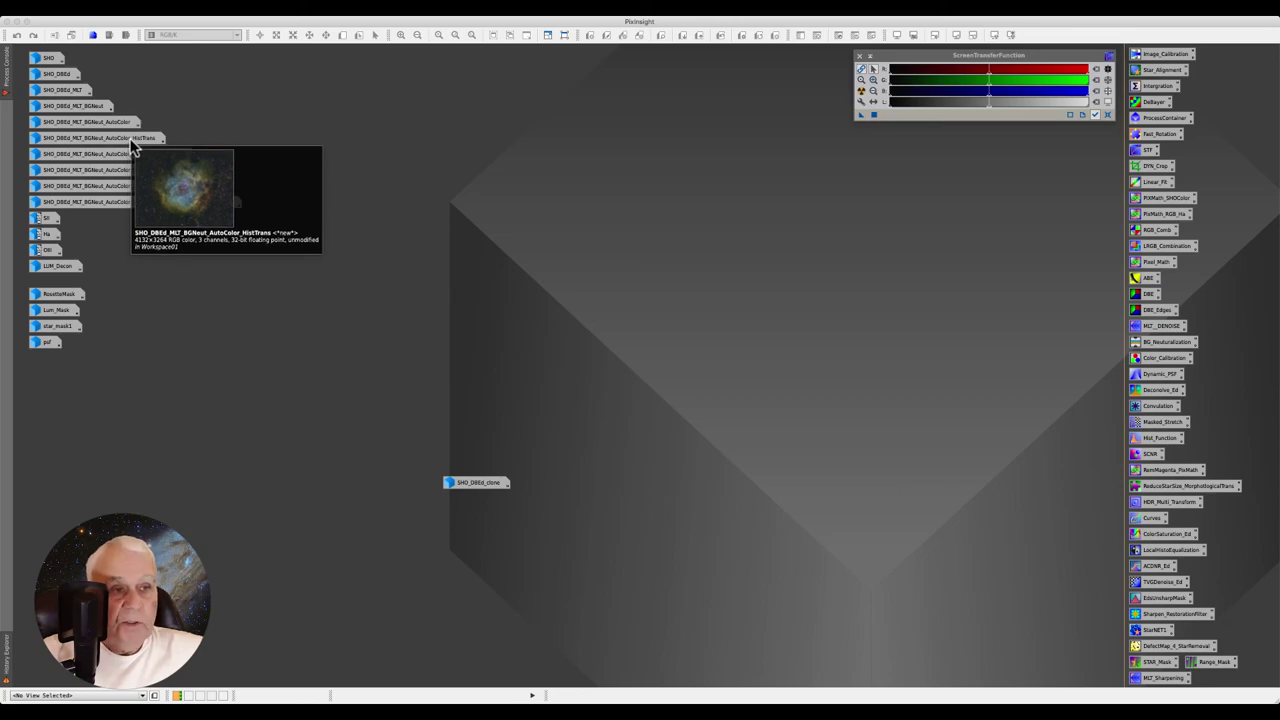
double_click(127, 139)
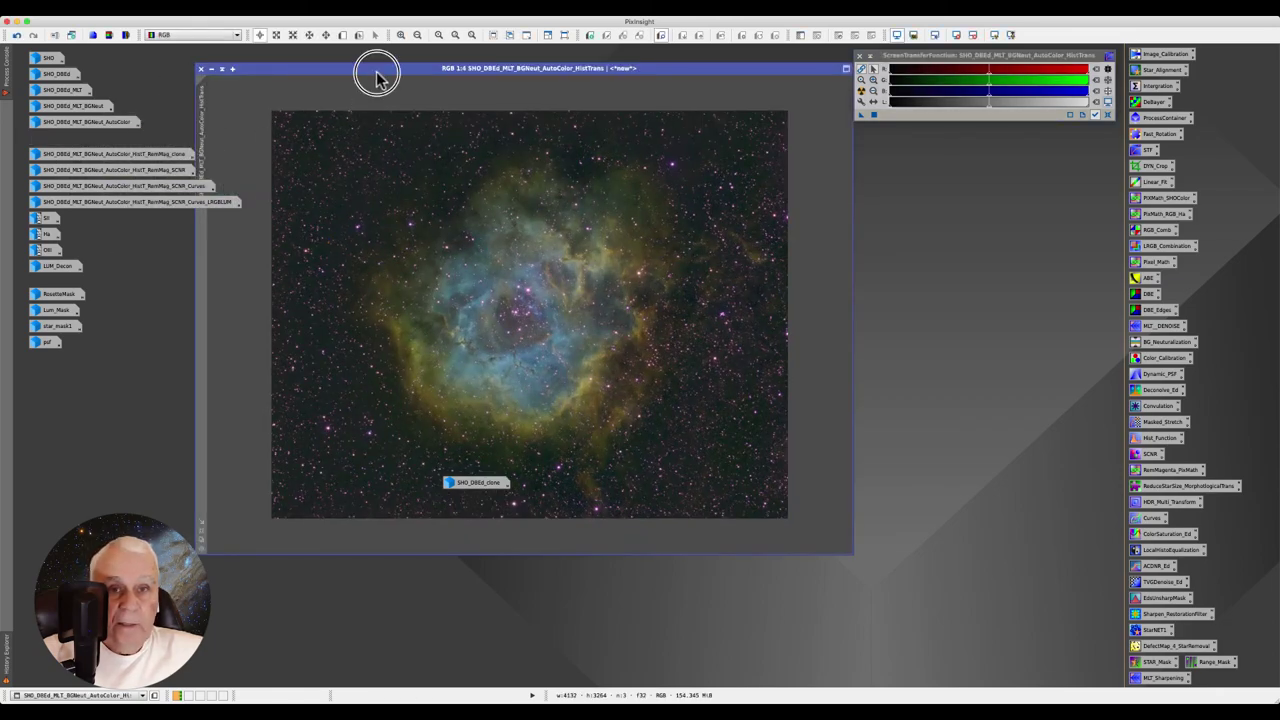
left_click_drag(374, 69, 374, 65)
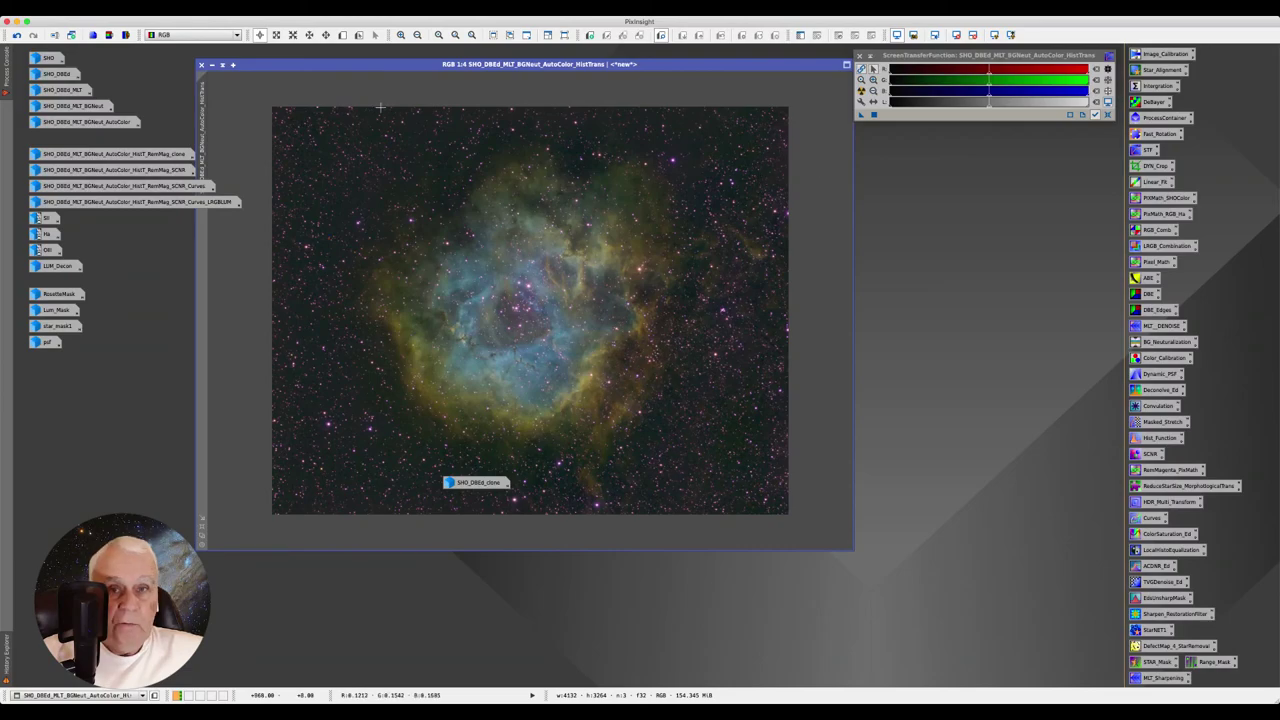
left_click(212, 64)
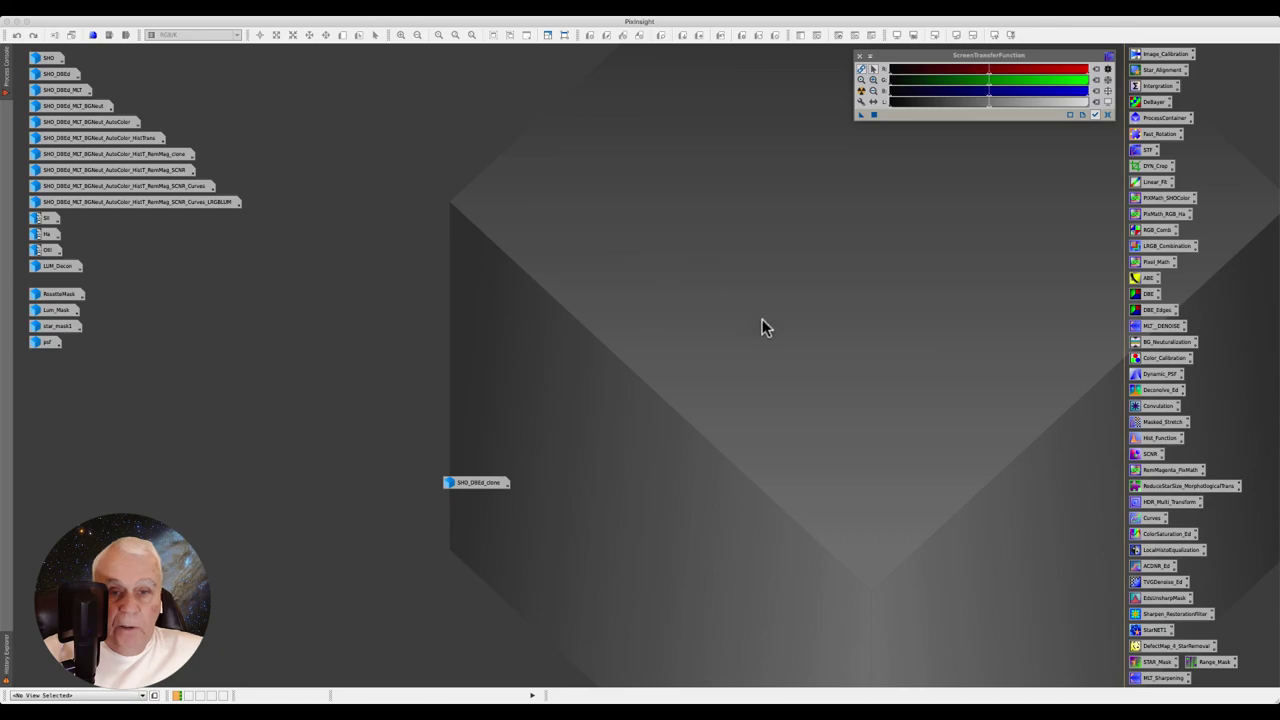
Switch away from PixInsight to another application with Cmd+Tab
key("super+Tab")
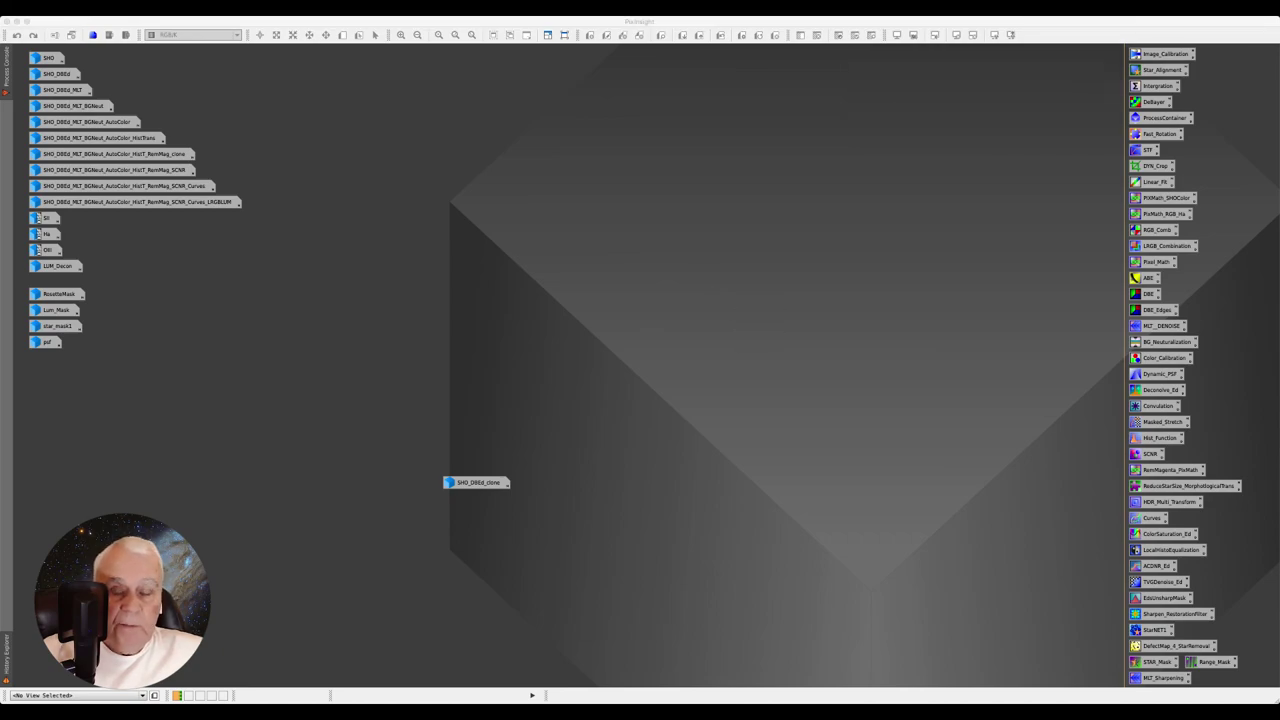